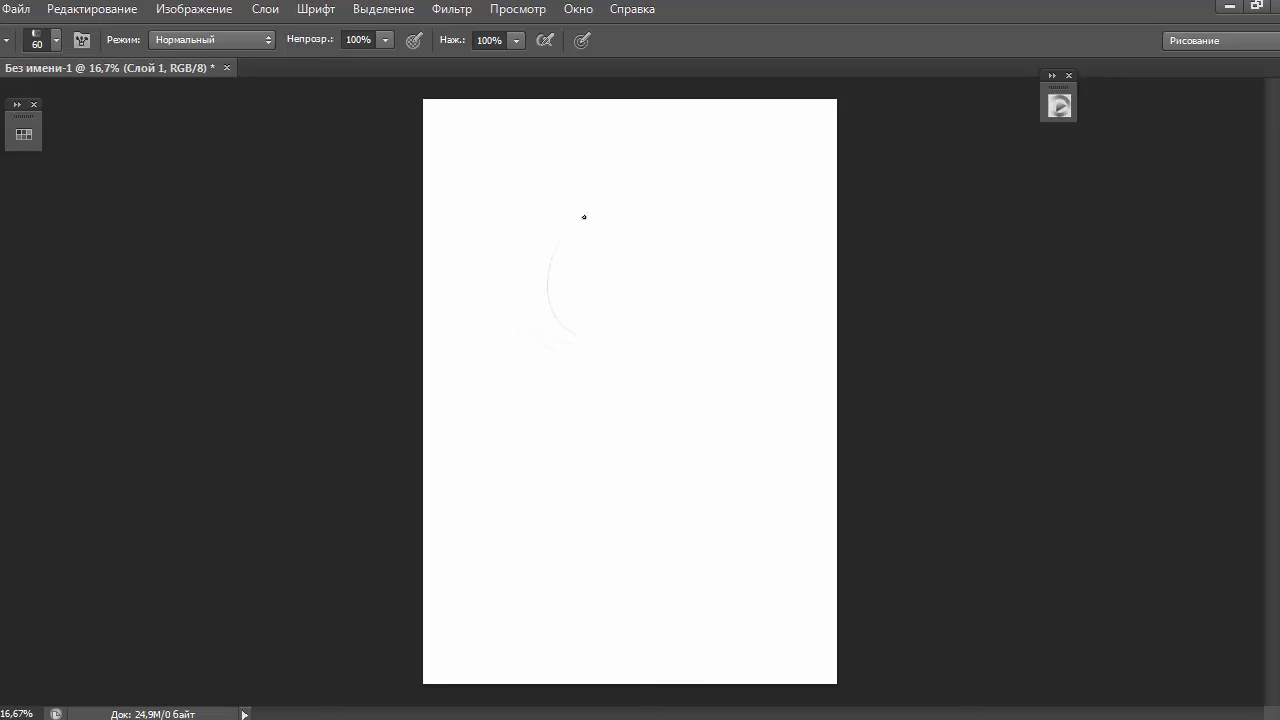
# Sketch the head oval, neck, collar and shoulders, and define the left face contour to the chin
pyautogui.moveTo(584, 217); pyautogui.dragTo(531, 298)
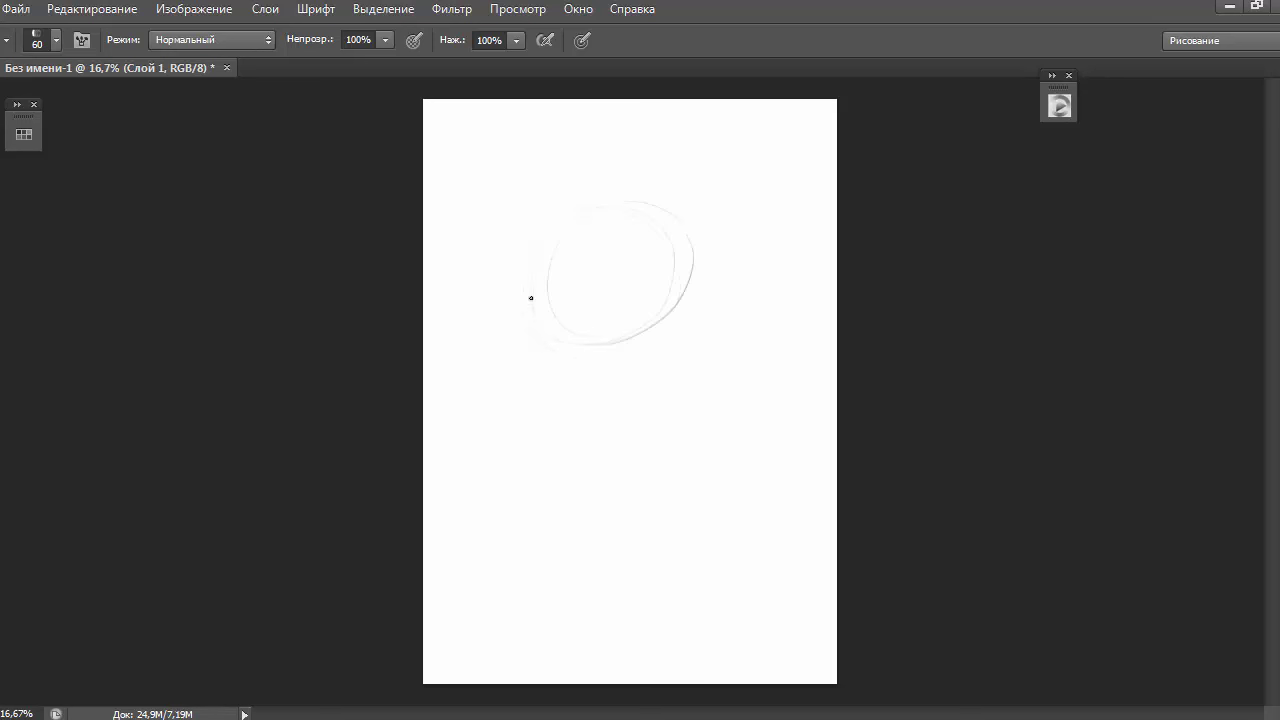
pyautogui.moveTo(596, 432); pyautogui.dragTo(637, 408)
pyautogui.moveTo(689, 261)
pyautogui.mouseDown()
pyautogui.moveTo(682, 445)
pyautogui.moveTo(538, 456)
pyautogui.mouseUp()
pyautogui.moveTo(684, 418); pyautogui.dragTo(743, 500)
pyautogui.moveTo(537, 458)
pyautogui.mouseDown()
pyautogui.moveTo(623, 531)
pyautogui.moveTo(755, 488)
pyautogui.mouseUp()
pyautogui.moveTo(616, 426); pyautogui.dragTo(626, 472)
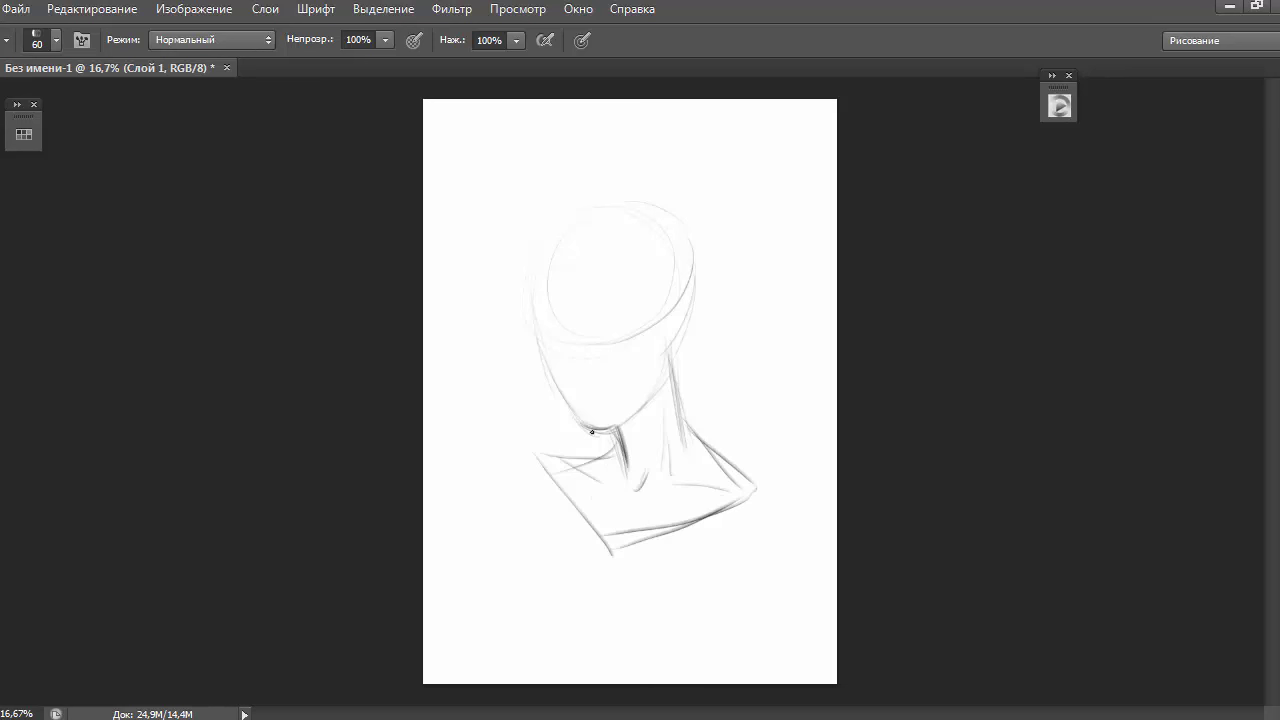
pyautogui.moveTo(529, 301); pyautogui.dragTo(545, 249)
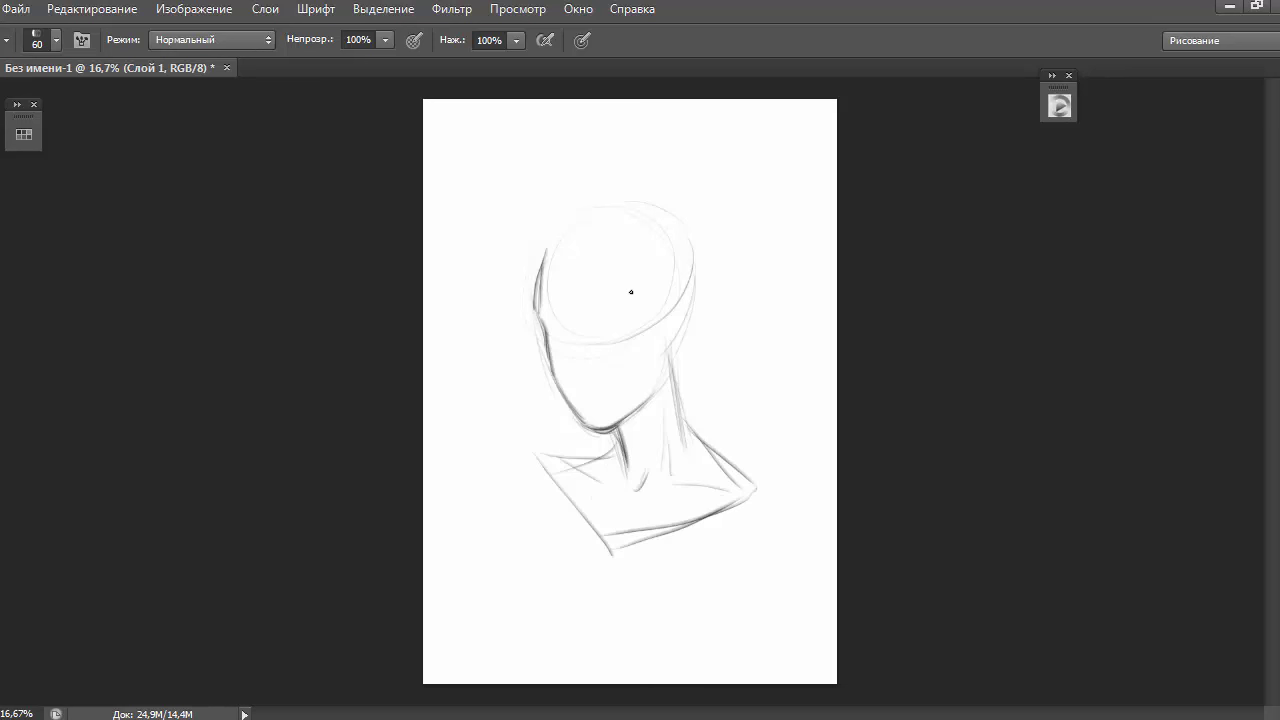
pyautogui.moveTo(514, 300); pyautogui.dragTo(540, 328)
# Outline the hair curls over the top, around the back, down to the ear and by the left cheek
pyautogui.moveTo(526, 381); pyautogui.dragTo(529, 422)
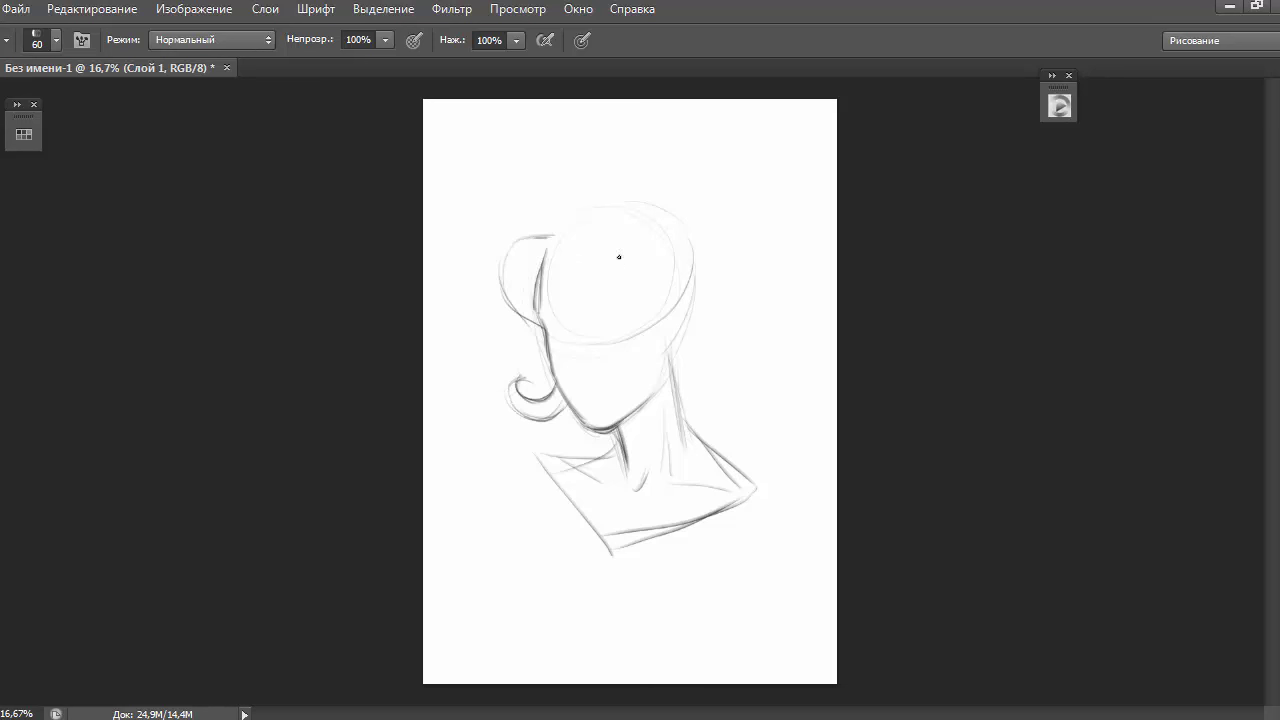
pyautogui.moveTo(620, 263); pyautogui.dragTo(706, 268)
pyautogui.moveTo(640, 388); pyautogui.dragTo(745, 255)
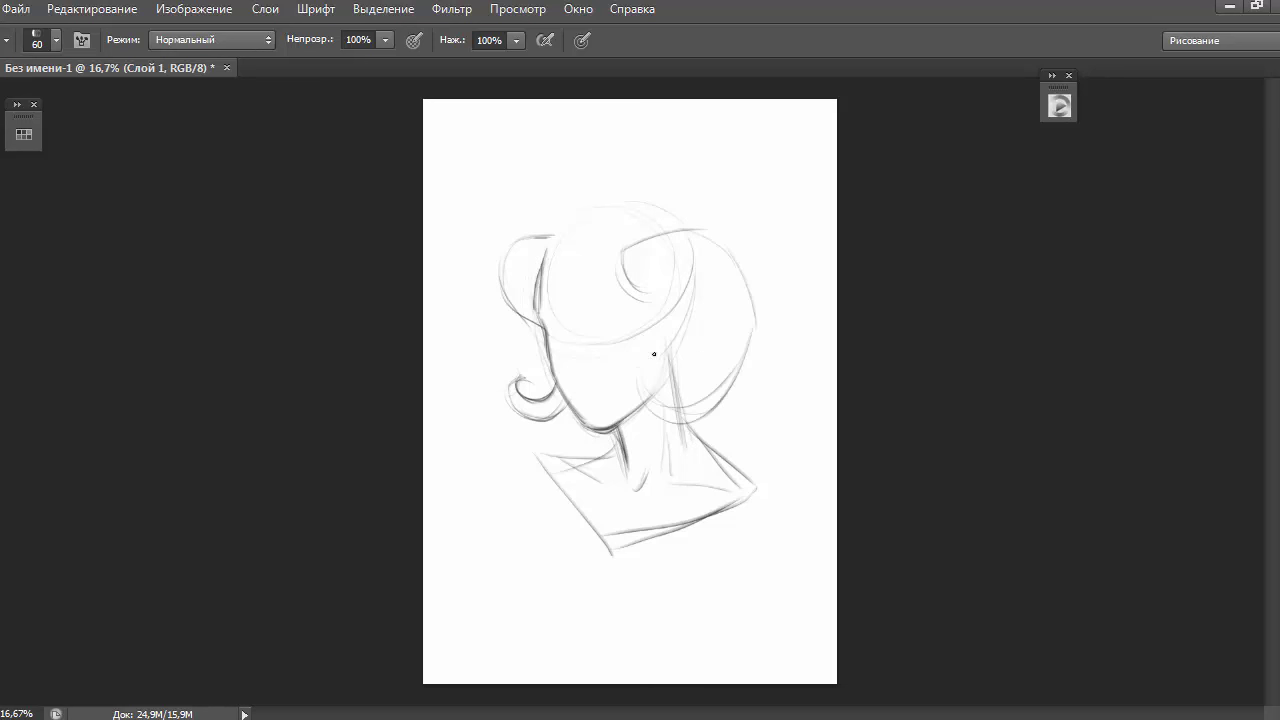
pyautogui.moveTo(658, 300); pyautogui.dragTo(737, 334)
pyautogui.moveTo(715, 290)
pyautogui.mouseDown()
pyautogui.moveTo(705, 395)
pyautogui.moveTo(660, 378)
pyautogui.moveTo(736, 321)
pyautogui.moveTo(670, 285)
pyautogui.moveTo(645, 288)
pyautogui.mouseUp()
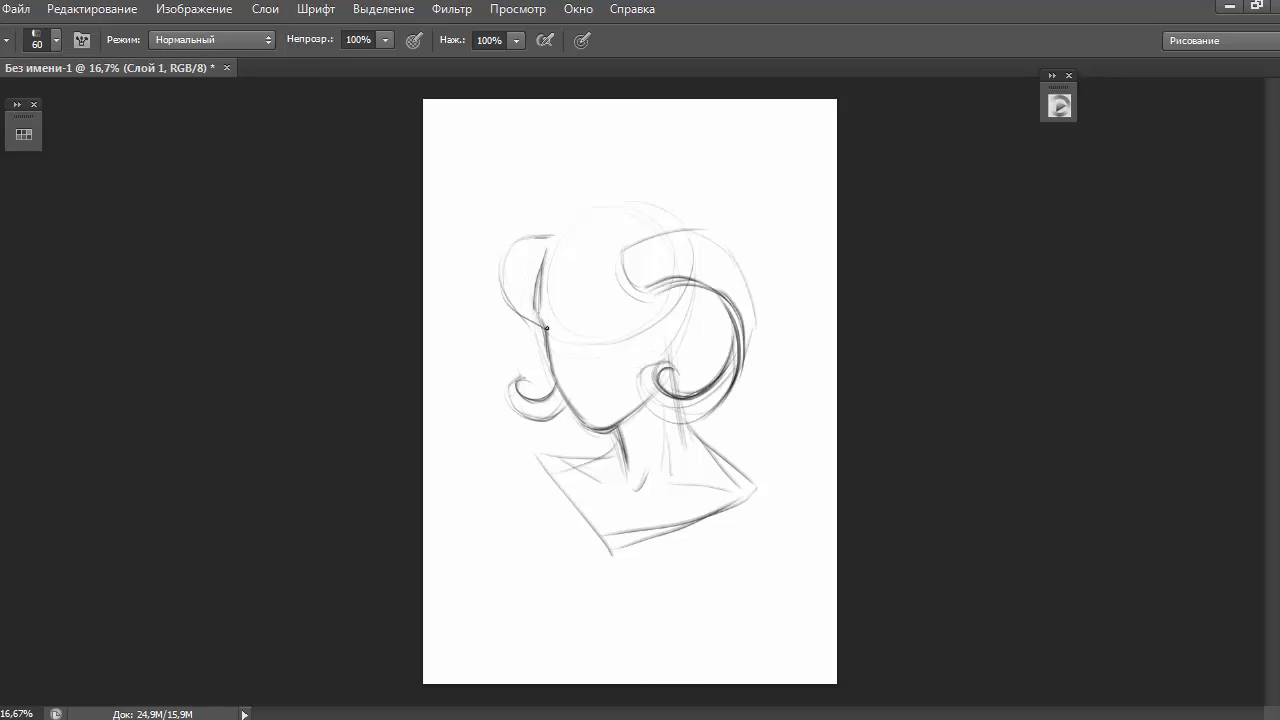
pyautogui.moveTo(622, 245)
pyautogui.mouseDown()
pyautogui.moveTo(732, 228)
pyautogui.moveTo(750, 352)
pyautogui.moveTo(655, 398)
pyautogui.mouseUp()
pyautogui.moveTo(536, 414); pyautogui.dragTo(521, 378)
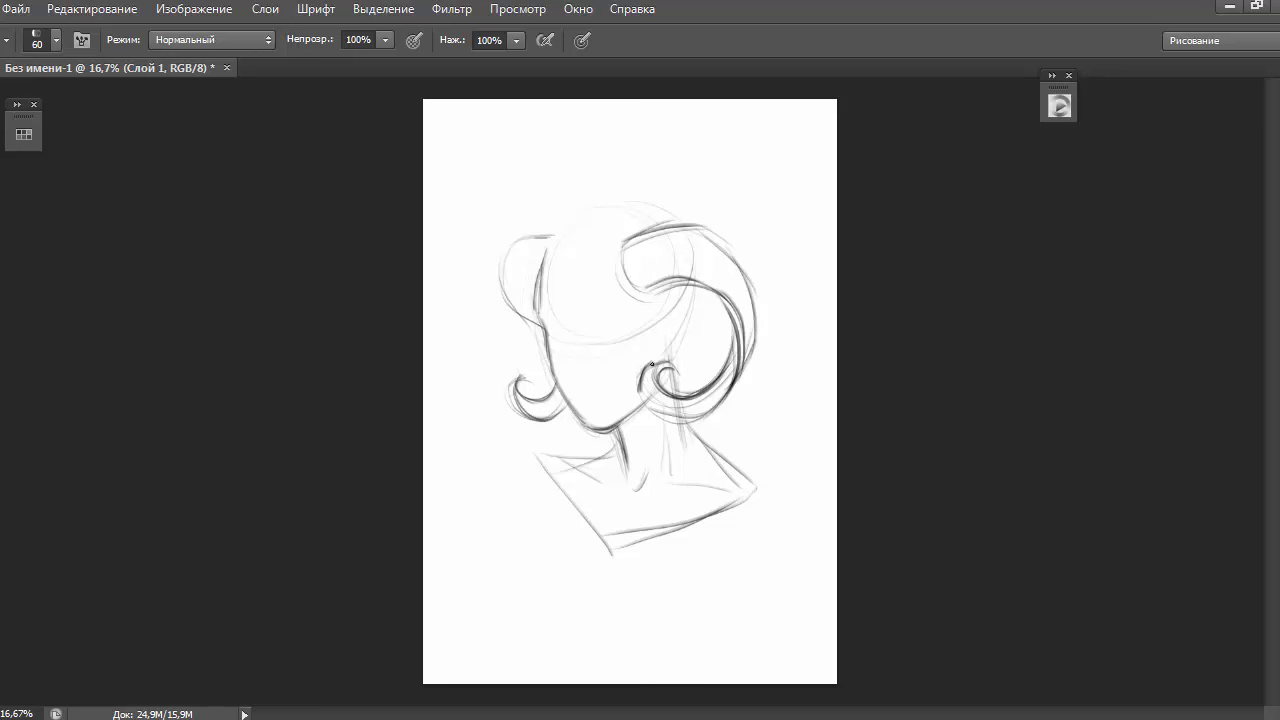
# Firm up the neck and shoulder lines and outline both shoulders and the chest bottom
pyautogui.moveTo(530, 455)
pyautogui.mouseDown()
pyautogui.moveTo(600, 460)
pyautogui.moveTo(552, 462)
pyautogui.mouseUp()
pyautogui.moveTo(690, 422)
pyautogui.mouseDown()
pyautogui.moveTo(765, 494)
pyautogui.moveTo(722, 506)
pyautogui.mouseUp()
pyautogui.moveTo(530, 456); pyautogui.dragTo(582, 508)
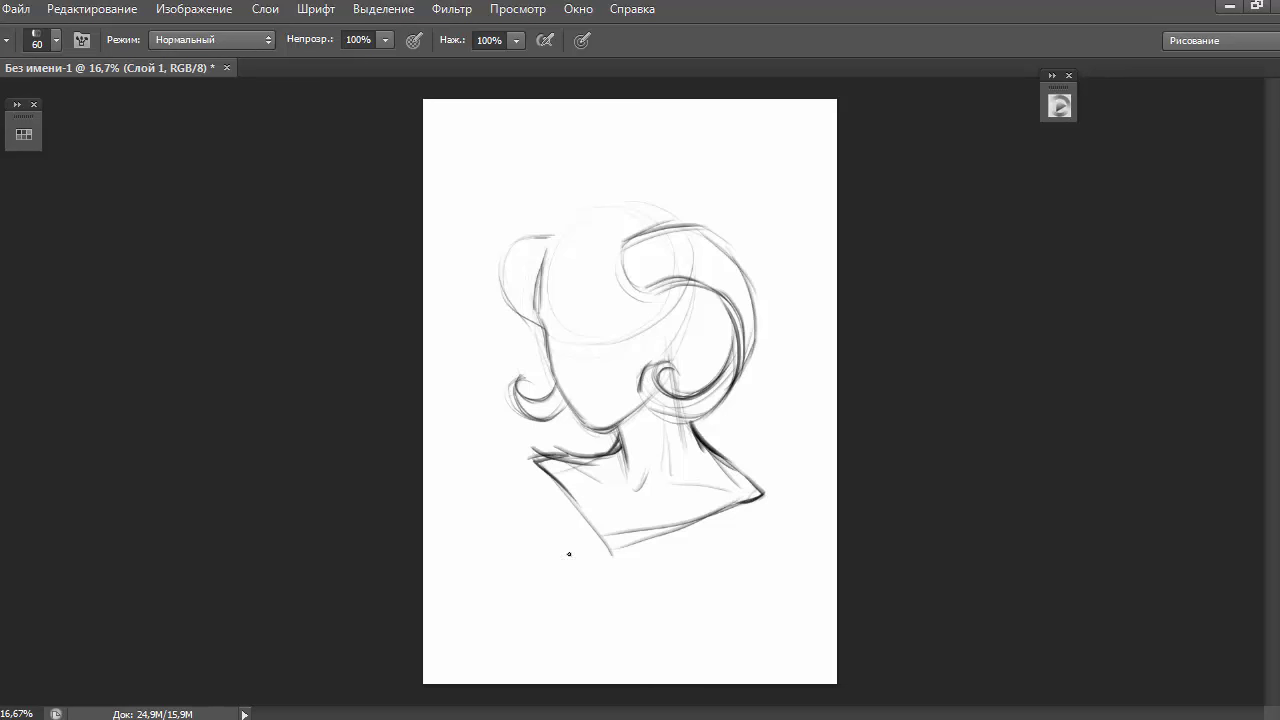
pyautogui.moveTo(540, 465); pyautogui.dragTo(660, 580)
pyautogui.moveTo(762, 497); pyautogui.dragTo(662, 560)
pyautogui.moveTo(532, 455)
pyautogui.mouseDown()
pyautogui.moveTo(588, 578)
pyautogui.moveTo(608, 552)
pyautogui.mouseUp()
# Erase the extra inner chest lines, then sketch the left neck side, left arm and figure bottom
pyautogui.press('e')
pyautogui.moveTo(570, 482)
pyautogui.mouseDown()
pyautogui.moveTo(640, 537)
pyautogui.moveTo(730, 505)
pyautogui.mouseUp()
pyautogui.press('b')
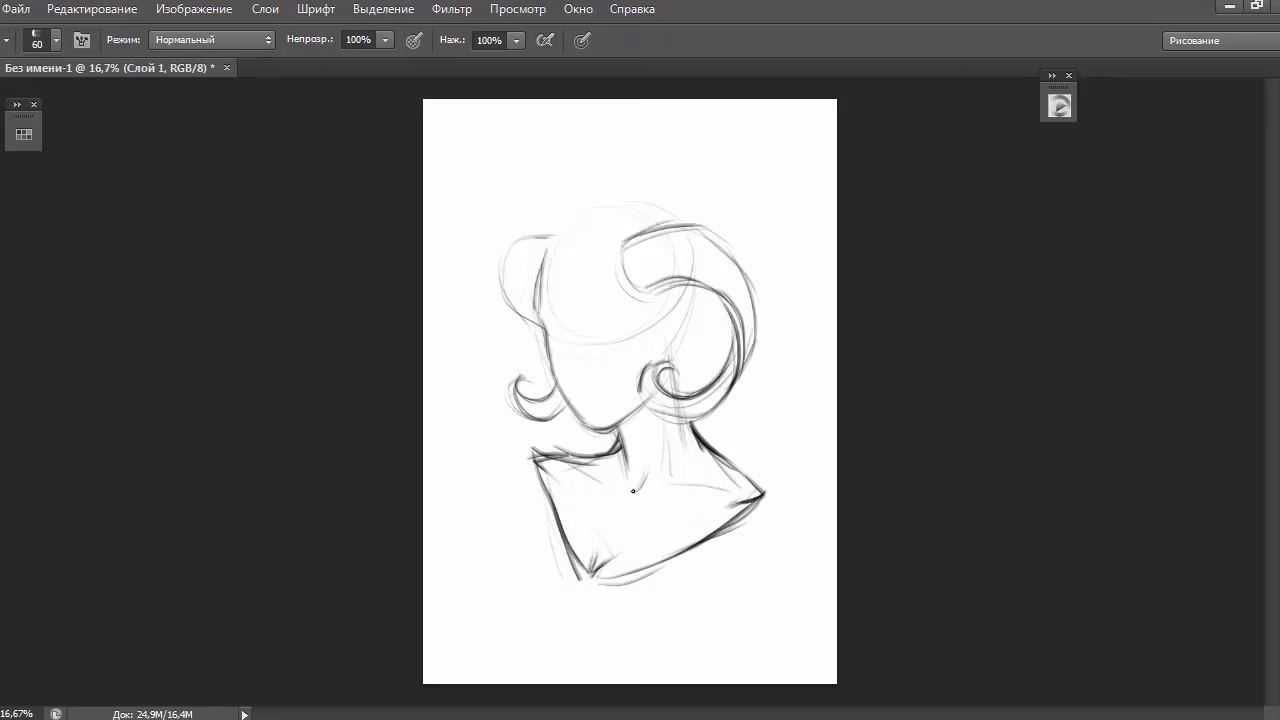
pyautogui.moveTo(613, 484); pyautogui.dragTo(578, 462)
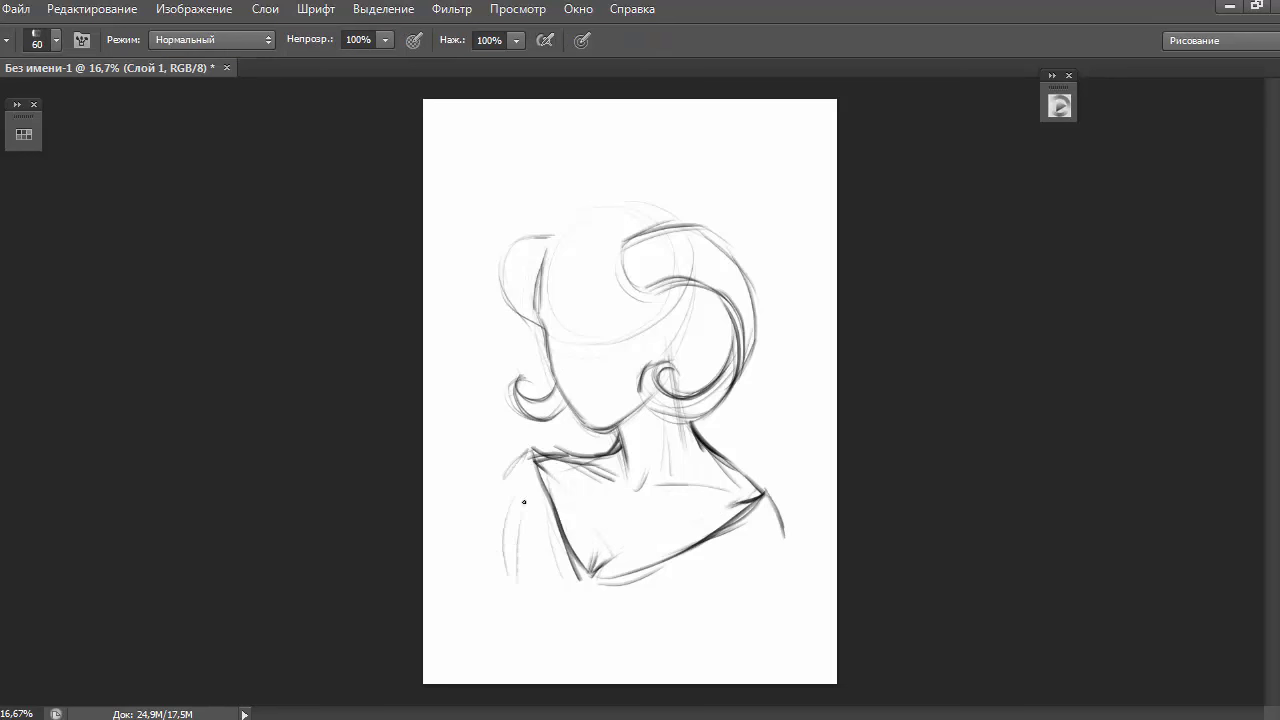
pyautogui.moveTo(515, 495)
pyautogui.mouseDown()
pyautogui.moveTo(540, 622)
pyautogui.moveTo(674, 646)
pyautogui.mouseUp()
pyautogui.moveTo(602, 648); pyautogui.dragTo(688, 658)
pyautogui.moveTo(515, 466)
pyautogui.mouseDown()
pyautogui.moveTo(500, 530)
pyautogui.moveTo(511, 482)
pyautogui.moveTo(500, 500)
pyautogui.moveTo(505, 542)
pyautogui.mouseUp()
# Clean up doubled shoulder strokes and draw the right shoulder, right arm and right body side
pyautogui.press('e')
pyautogui.press('b')
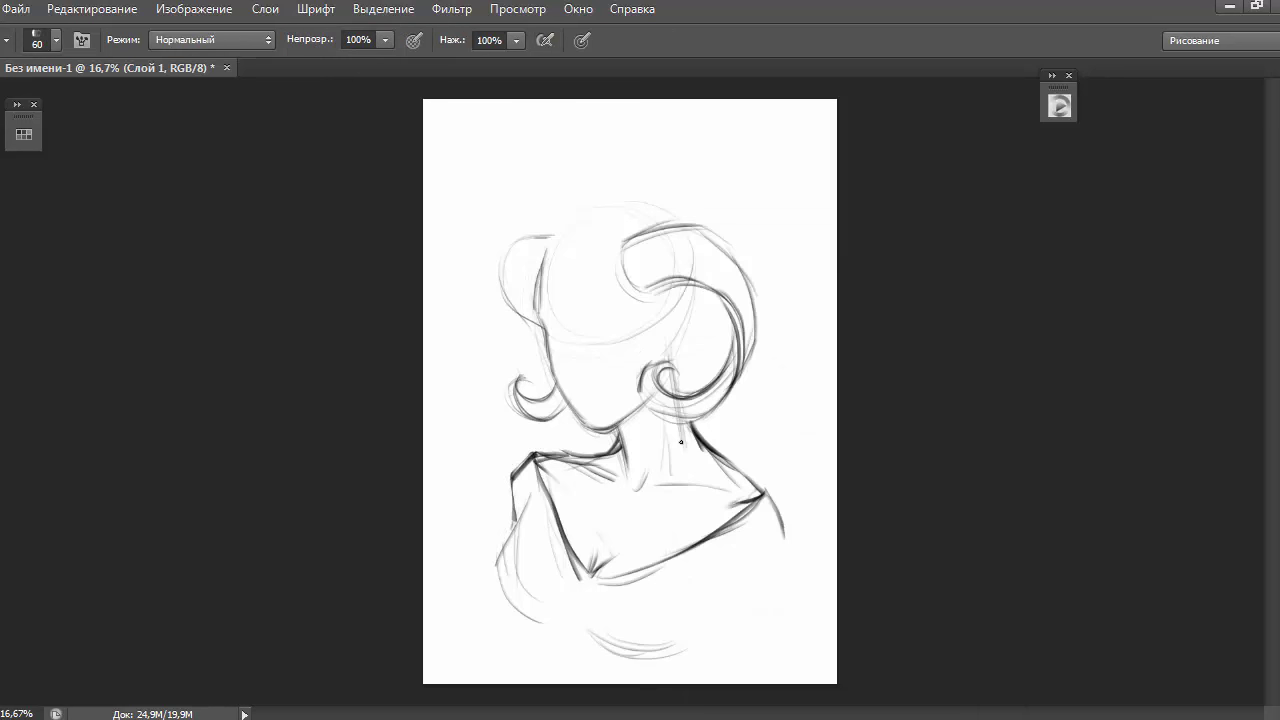
pyautogui.moveTo(693, 436); pyautogui.dragTo(762, 494)
pyautogui.moveTo(752, 566); pyautogui.dragTo(705, 622)
pyautogui.moveTo(783, 514); pyautogui.dragTo(790, 566)
pyautogui.moveTo(783, 576); pyautogui.dragTo(765, 670)
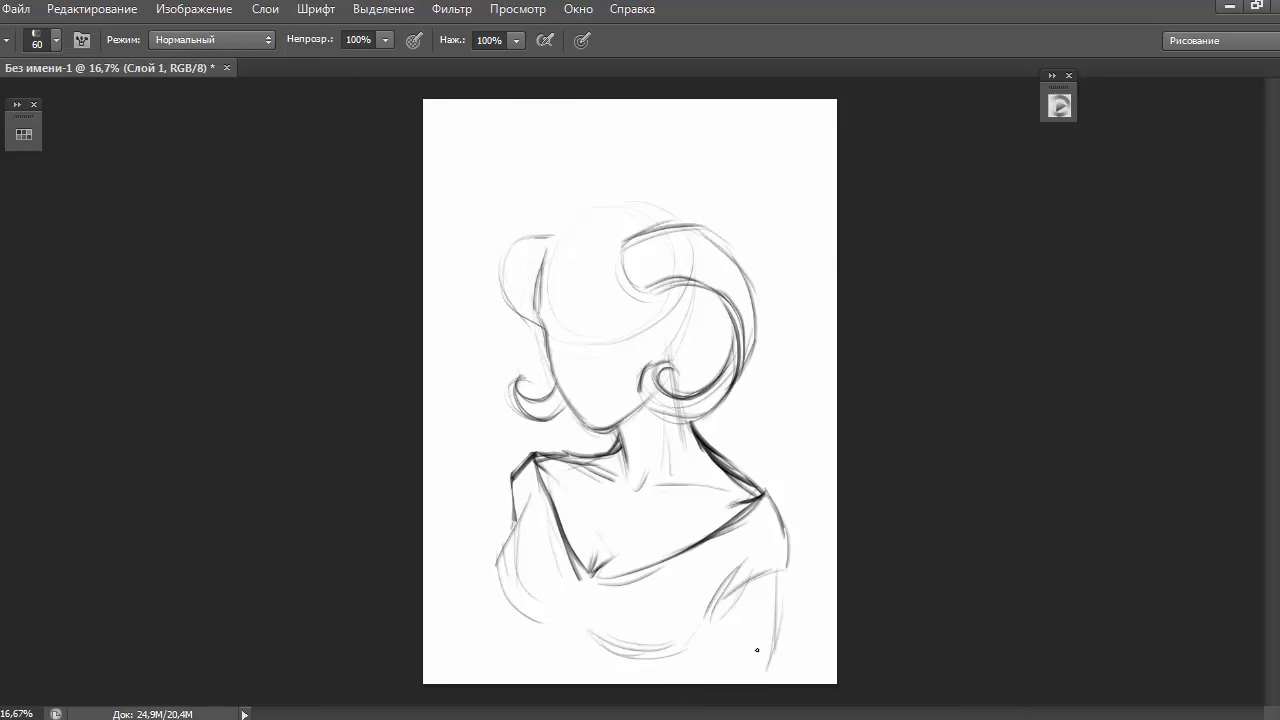
# Outline the bust's outer curve and underside, and darken the left shoulder and arm edge
pyautogui.moveTo(515, 500); pyautogui.dragTo(530, 625)
pyautogui.moveTo(490, 560)
pyautogui.mouseDown()
pyautogui.moveTo(565, 635)
pyautogui.moveTo(545, 680)
pyautogui.mouseUp()
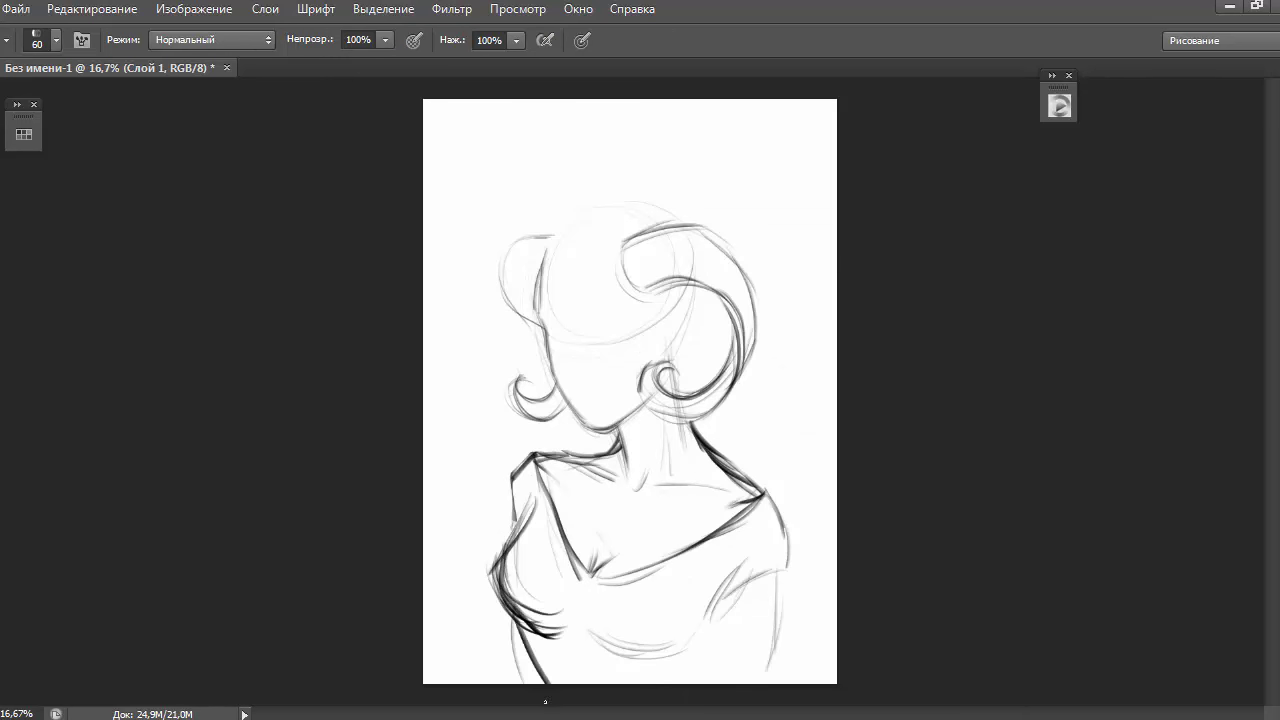
pyautogui.moveTo(520, 465)
pyautogui.mouseDown()
pyautogui.moveTo(588, 450)
pyautogui.moveTo(512, 540)
pyautogui.mouseUp()
pyautogui.moveTo(540, 495); pyautogui.dragTo(498, 553)
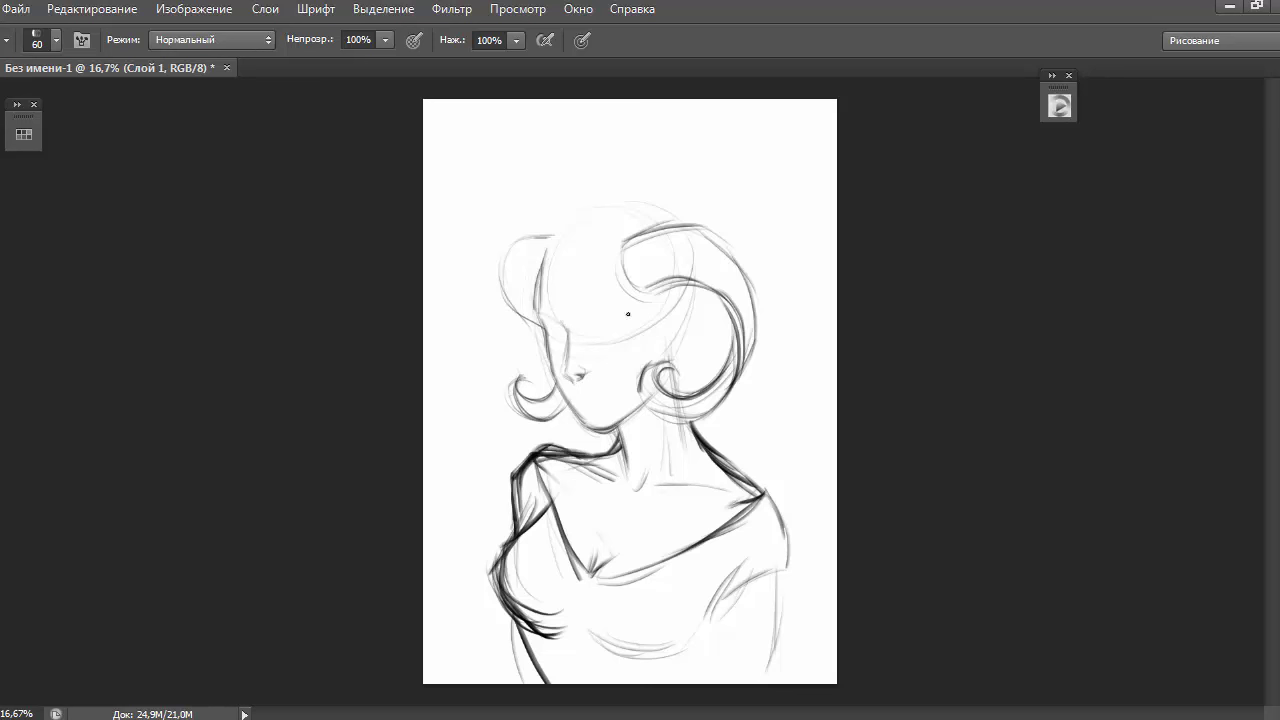
# Darken the left face contour and erase part of the jaw line to tidy it
pyautogui.moveTo(547, 340)
pyautogui.mouseDown()
pyautogui.moveTo(567, 401)
pyautogui.moveTo(640, 402)
pyautogui.moveTo(595, 436)
pyautogui.mouseUp()
pyautogui.press('e')
pyautogui.press('b')
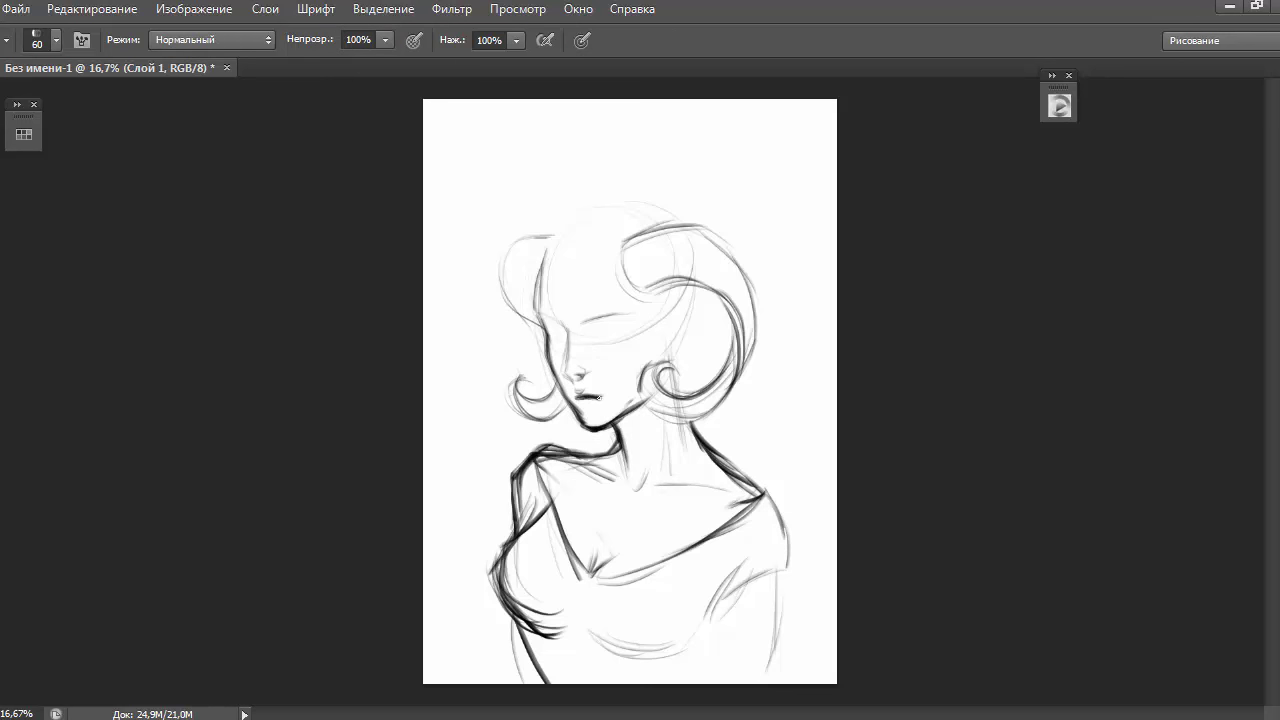
pyautogui.press('e')
pyautogui.press('b')
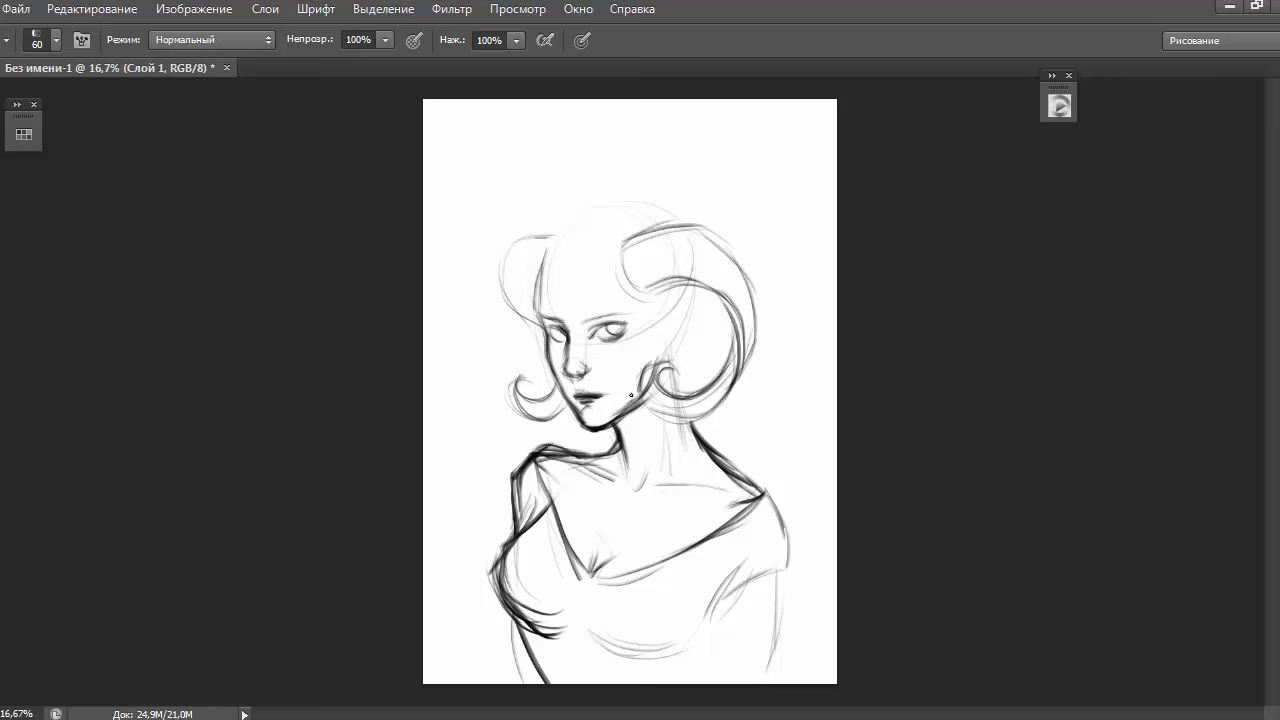
# Darken the line of the nose
pyautogui.press('e')
pyautogui.press('b')
pyautogui.moveTo(564, 336); pyautogui.dragTo(566, 363)
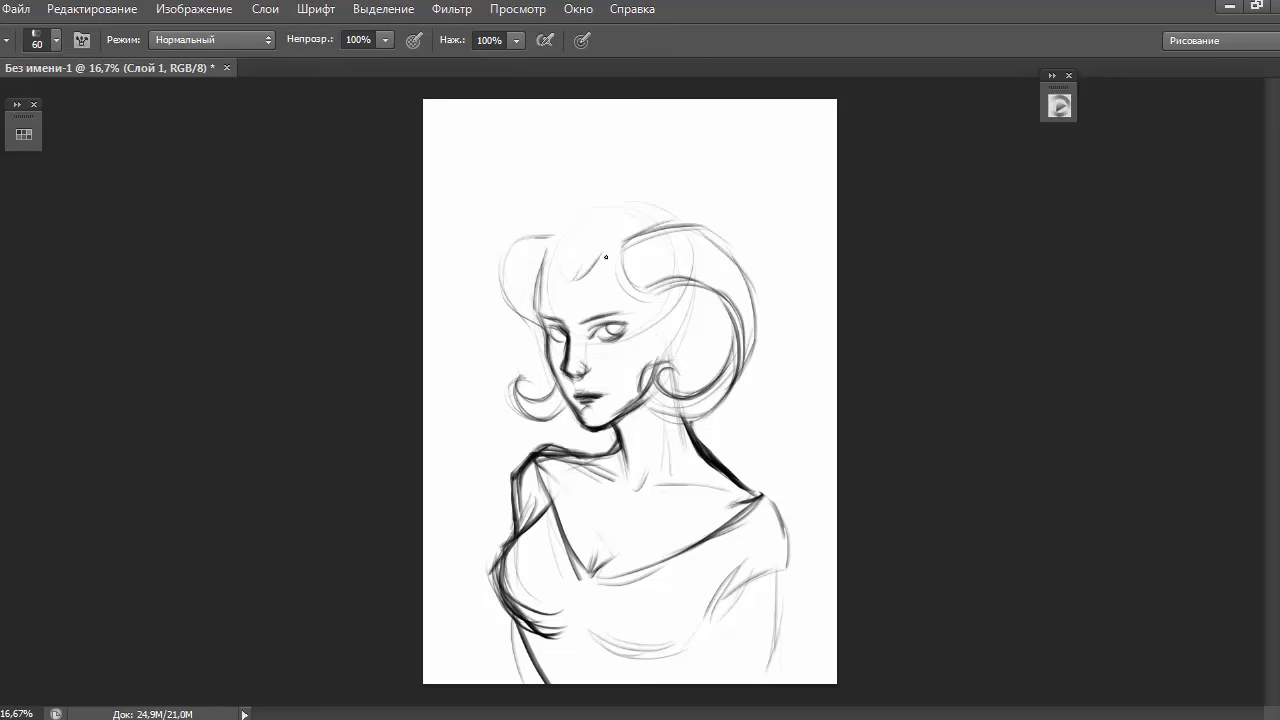
# Draw wavy hair strands across the top and down the right side to the neck
pyautogui.moveTo(547, 267); pyautogui.dragTo(585, 209)
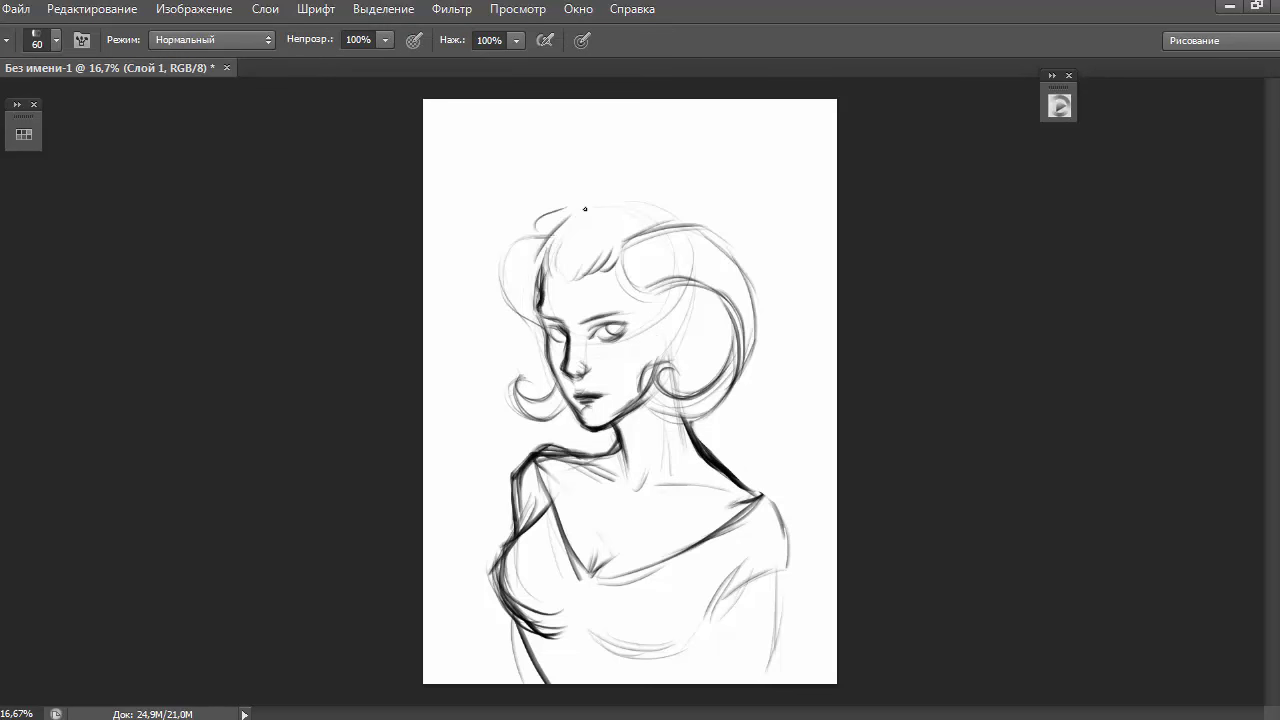
pyautogui.moveTo(571, 265)
pyautogui.mouseDown()
pyautogui.moveTo(652, 178)
pyautogui.moveTo(718, 220)
pyautogui.mouseUp()
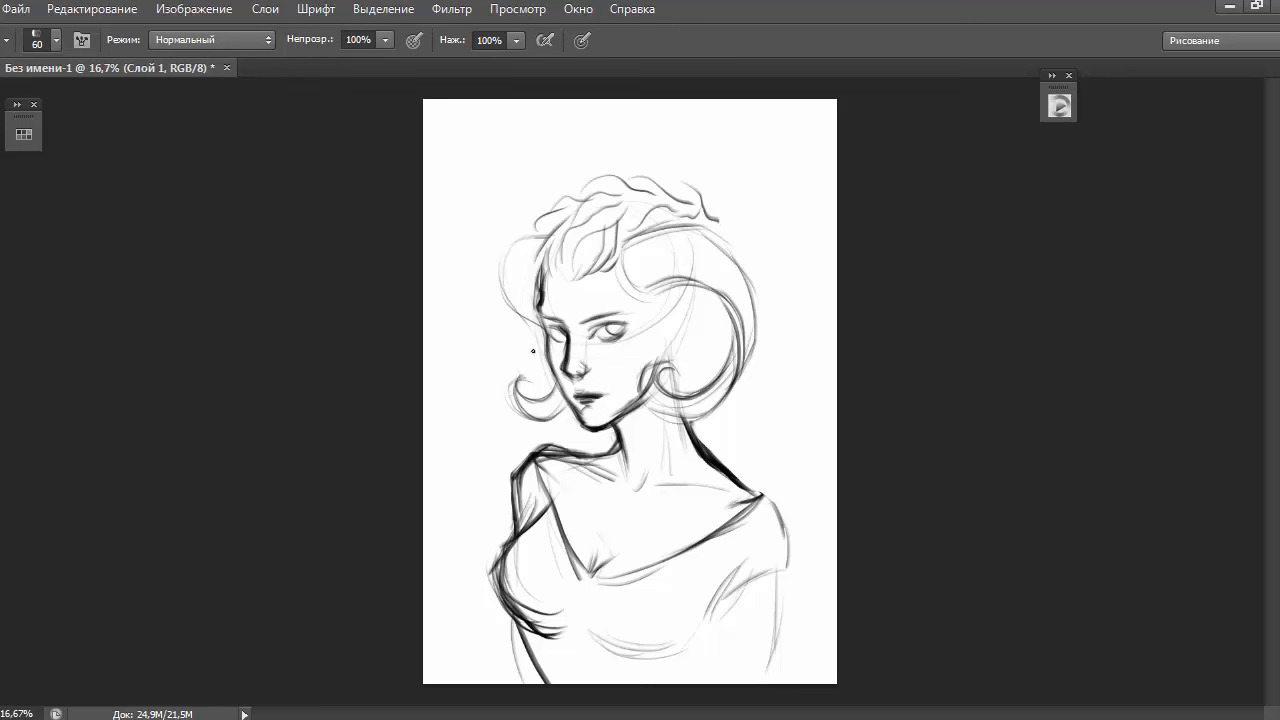
pyautogui.moveTo(656, 305)
pyautogui.mouseDown()
pyautogui.moveTo(626, 366)
pyautogui.moveTo(680, 386)
pyautogui.mouseUp()
pyautogui.moveTo(758, 284)
pyautogui.mouseDown()
pyautogui.moveTo(770, 362)
pyautogui.moveTo(696, 490)
pyautogui.mouseUp()
pyautogui.moveTo(706, 416)
pyautogui.mouseDown()
pyautogui.moveTo(707, 506)
pyautogui.moveTo(740, 452)
pyautogui.mouseUp()
pyautogui.moveTo(770, 316); pyautogui.dragTo(740, 440)
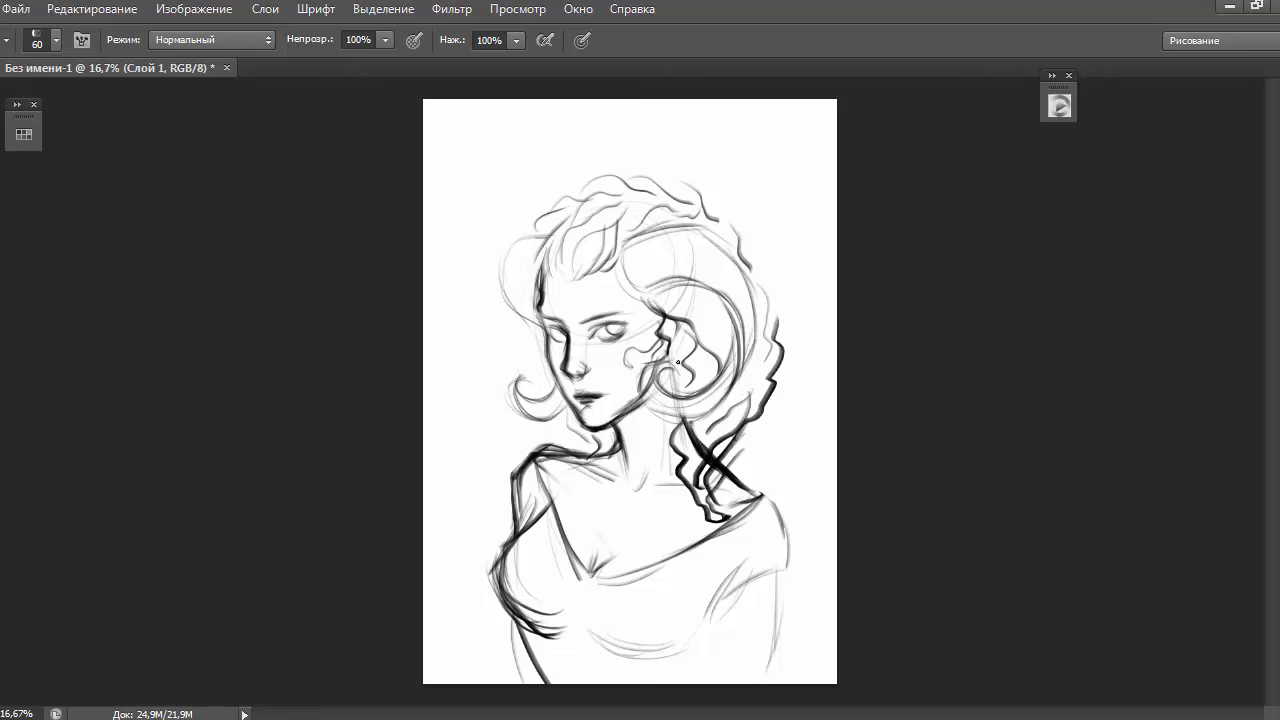
pyautogui.moveTo(714, 184); pyautogui.dragTo(780, 330)
pyautogui.moveTo(546, 214)
pyautogui.mouseDown()
pyautogui.moveTo(622, 165)
pyautogui.moveTo(700, 182)
pyautogui.mouseUp()
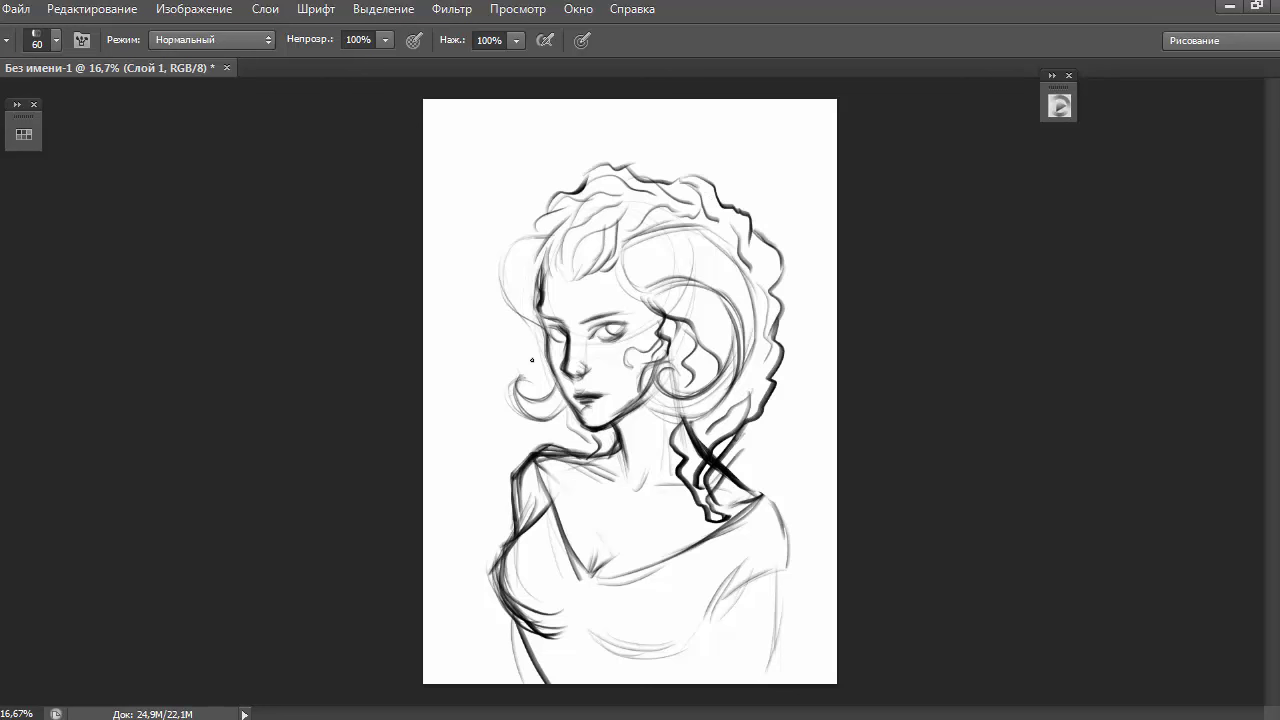
# Add curls by both cheeks, upper-left hair strokes, and the curved horn in the right hair
pyautogui.moveTo(643, 351)
pyautogui.mouseDown()
pyautogui.moveTo(662, 420)
pyautogui.moveTo(682, 390)
pyautogui.mouseUp()
pyautogui.moveTo(530, 376); pyautogui.dragTo(562, 415)
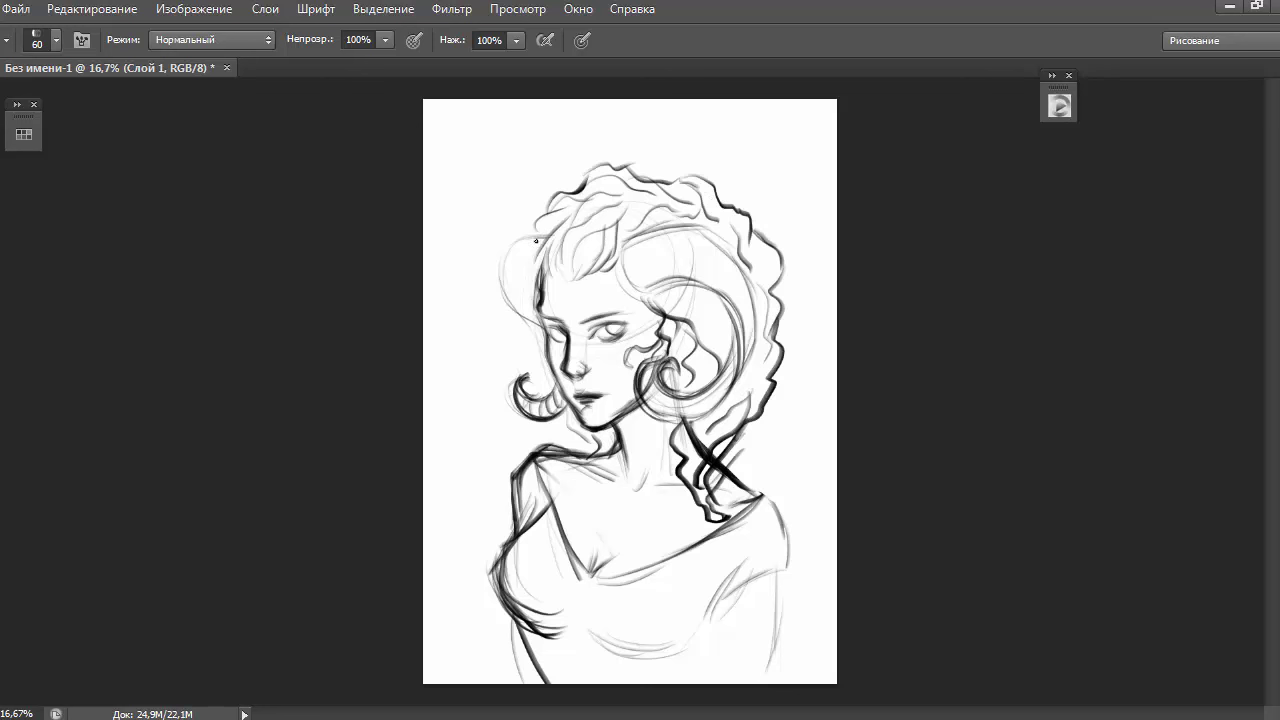
pyautogui.moveTo(540, 240); pyautogui.dragTo(514, 312)
pyautogui.moveTo(651, 238)
pyautogui.mouseDown()
pyautogui.moveTo(750, 330)
pyautogui.moveTo(650, 400)
pyautogui.mouseUp()
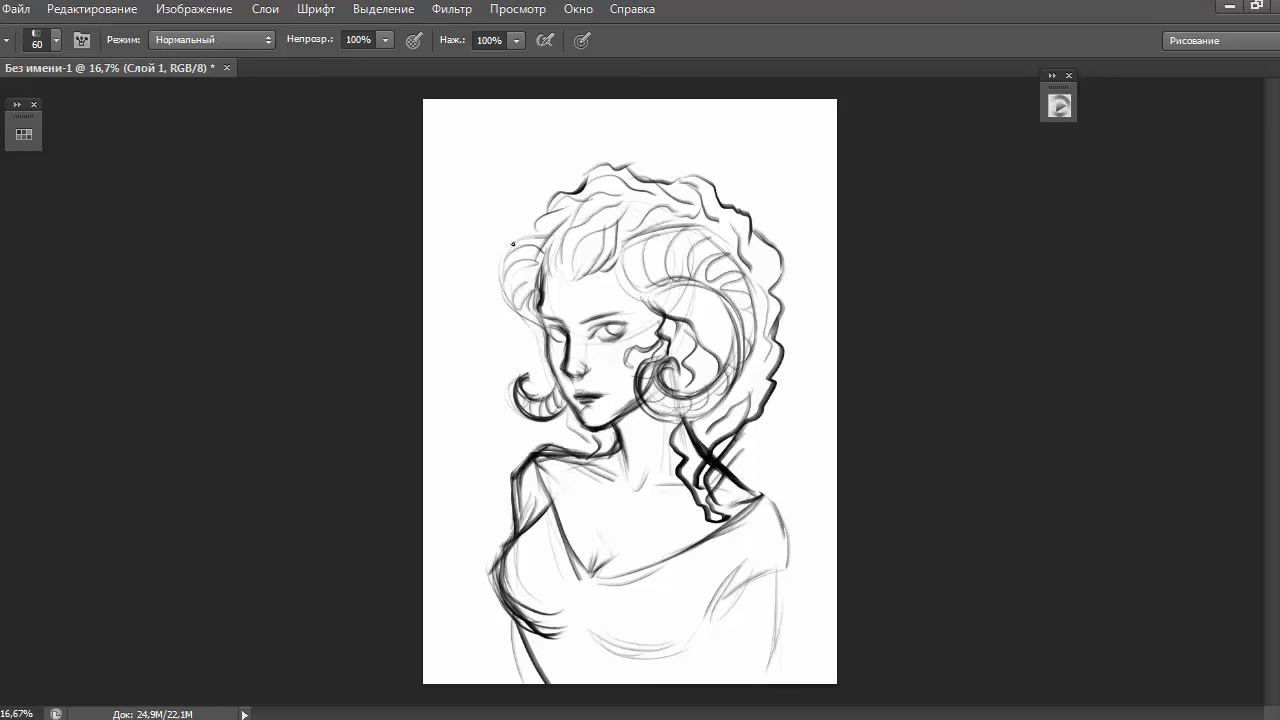
pyautogui.moveTo(513, 243)
pyautogui.mouseDown()
pyautogui.moveTo(500, 300)
pyautogui.moveTo(525, 355)
pyautogui.mouseUp()
# Erase the extra chin stroke and old left torso contours, then add a few more hair strokes
pyautogui.moveTo(572, 410)
pyautogui.mouseDown()
pyautogui.moveTo(615, 455)
pyautogui.moveTo(605, 434)
pyautogui.moveTo(587, 438)
pyautogui.mouseUp()
pyautogui.press('e')
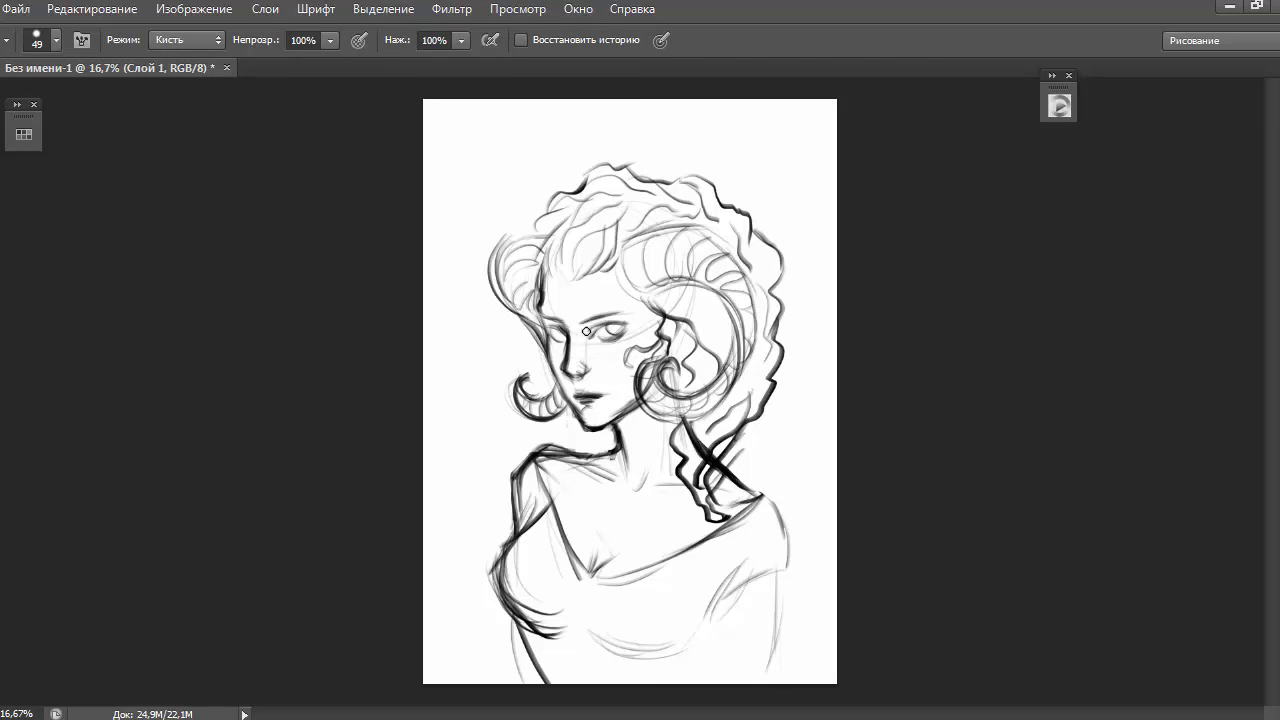
pyautogui.press('b')
pyautogui.moveTo(566, 450); pyautogui.dragTo(528, 515)
pyautogui.press('e')
pyautogui.moveTo(515, 445); pyautogui.dragTo(500, 630)
pyautogui.press('b')
pyautogui.moveTo(550, 241); pyautogui.dragTo(526, 232)
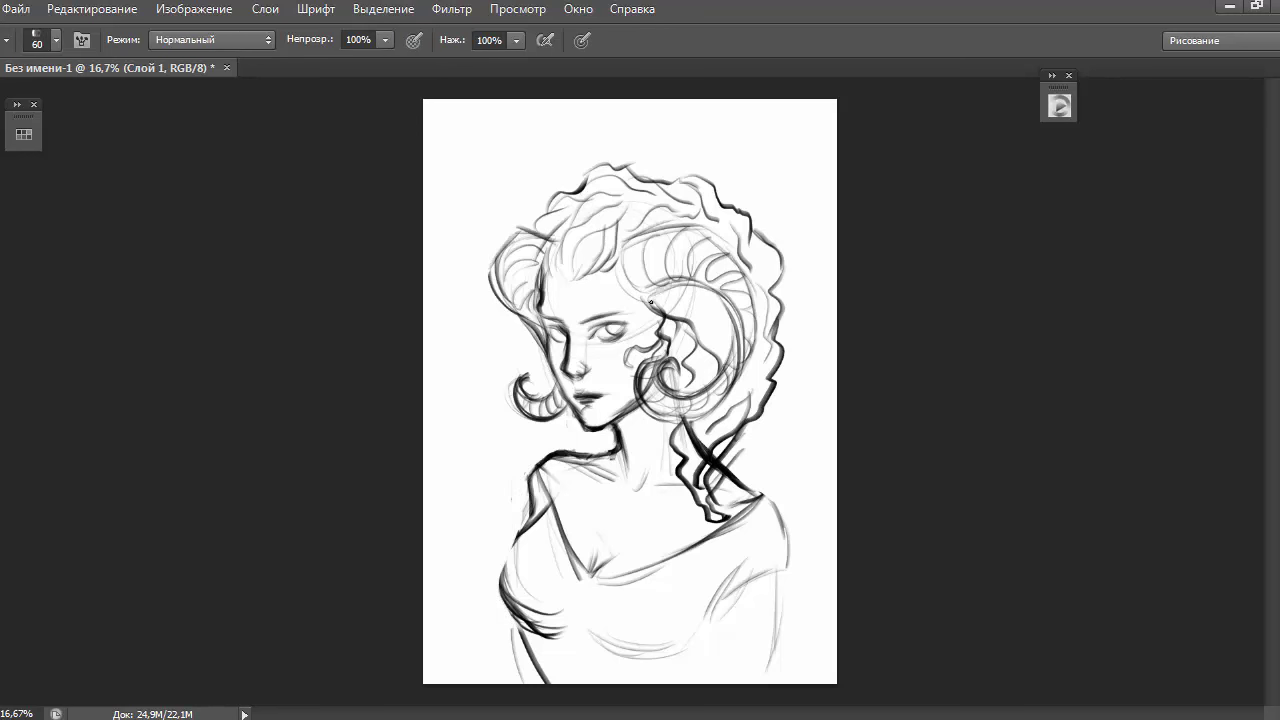
pyautogui.moveTo(650, 300); pyautogui.dragTo(710, 345)
# Crop the canvas in from the left, bottom and right sides
pyautogui.press('c')
pyautogui.moveTo(424, 391); pyautogui.dragTo(466, 391)
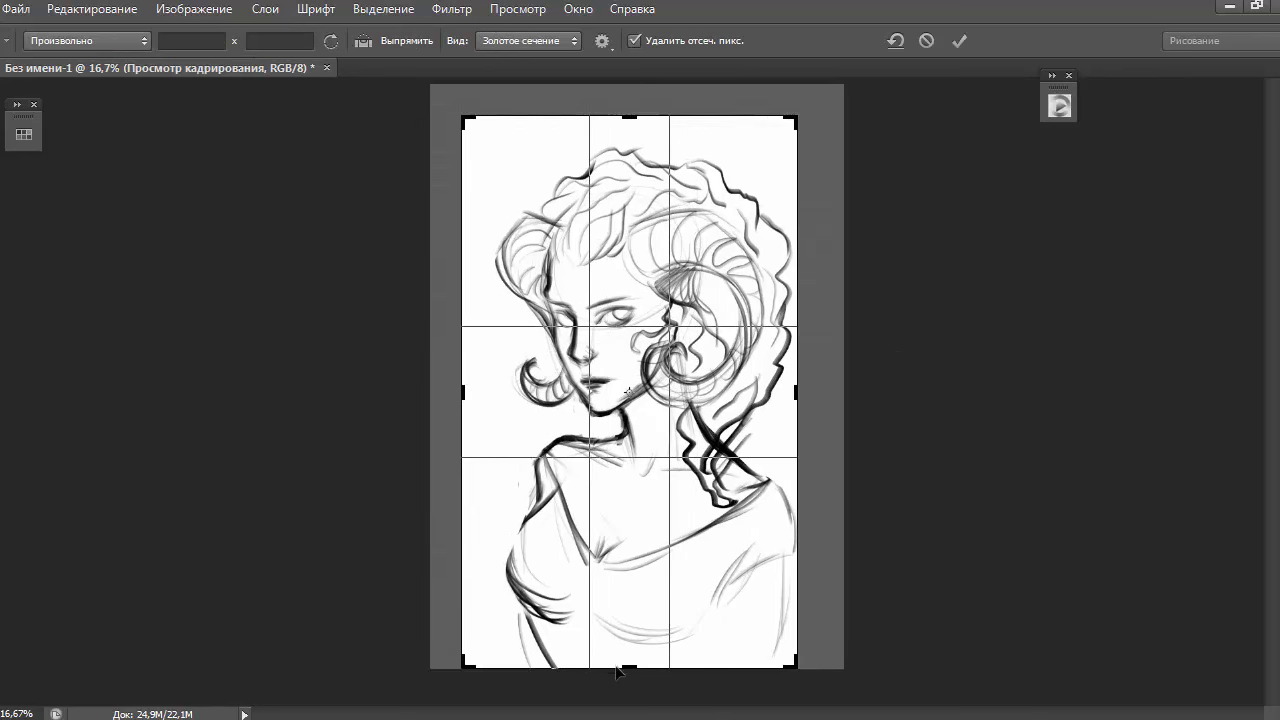
pyautogui.moveTo(629, 684); pyautogui.dragTo(629, 609)
pyautogui.moveTo(820, 392); pyautogui.dragTo(797, 405)
pyautogui.press('Return')
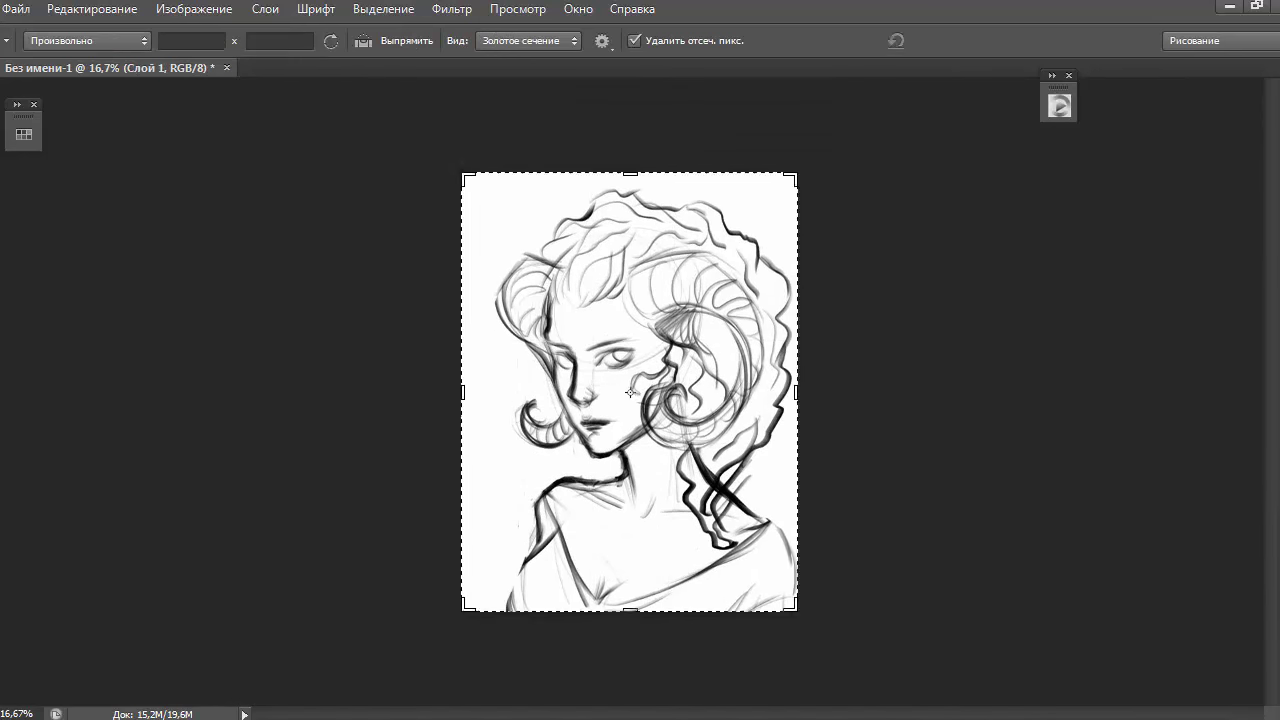
# Zoom in and darken the irises and eyelids, adding the eyebrow strokes above the eyes
pyautogui.press('z')
pyautogui.click(523, 300)
pyautogui.press('b')
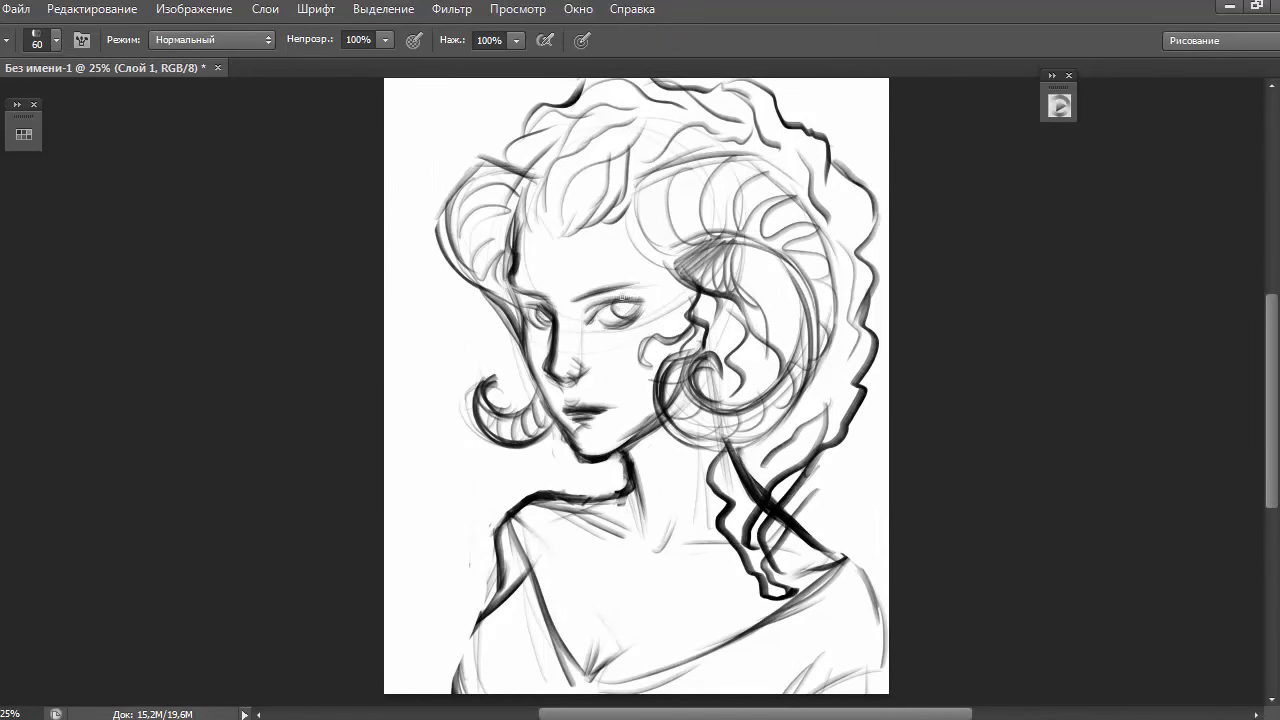
pyautogui.moveTo(632, 305); pyautogui.dragTo(616, 312)
pyautogui.moveTo(535, 310); pyautogui.dragTo(548, 320)
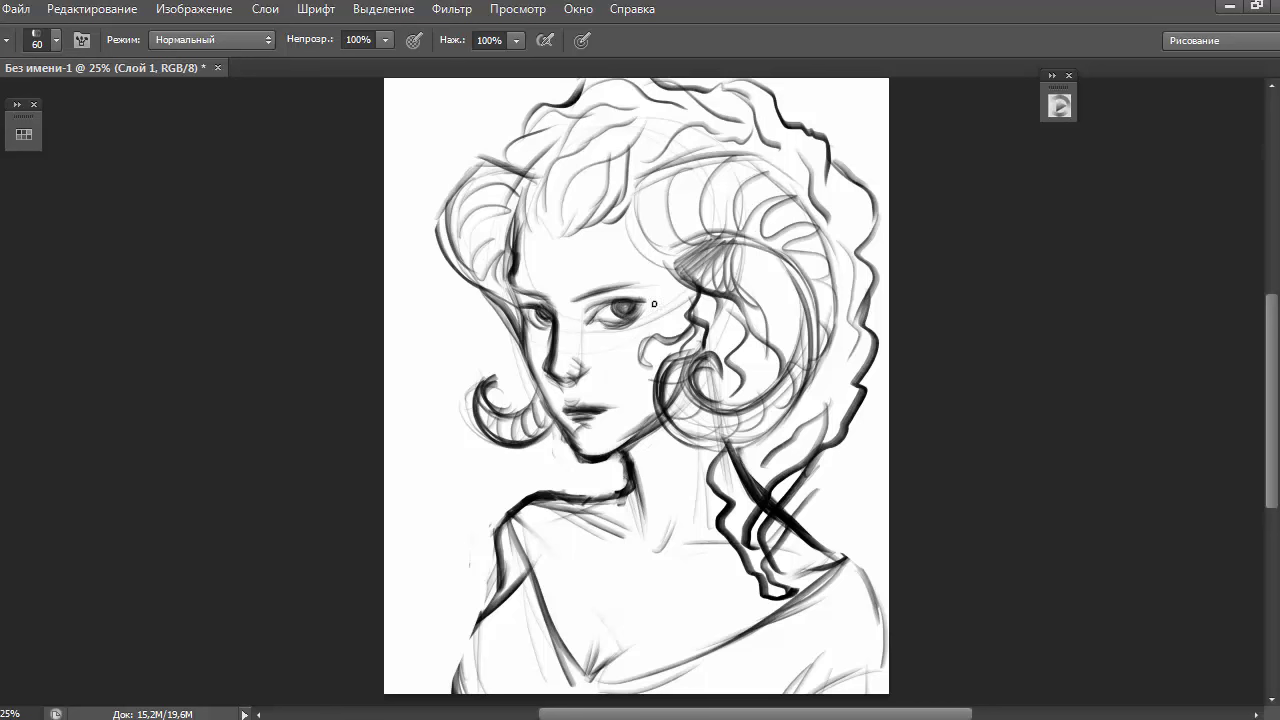
pyautogui.moveTo(628, 302); pyautogui.dragTo(656, 305)
pyautogui.moveTo(573, 302); pyautogui.dragTo(654, 284)
pyautogui.moveTo(514, 302); pyautogui.dragTo(540, 290)
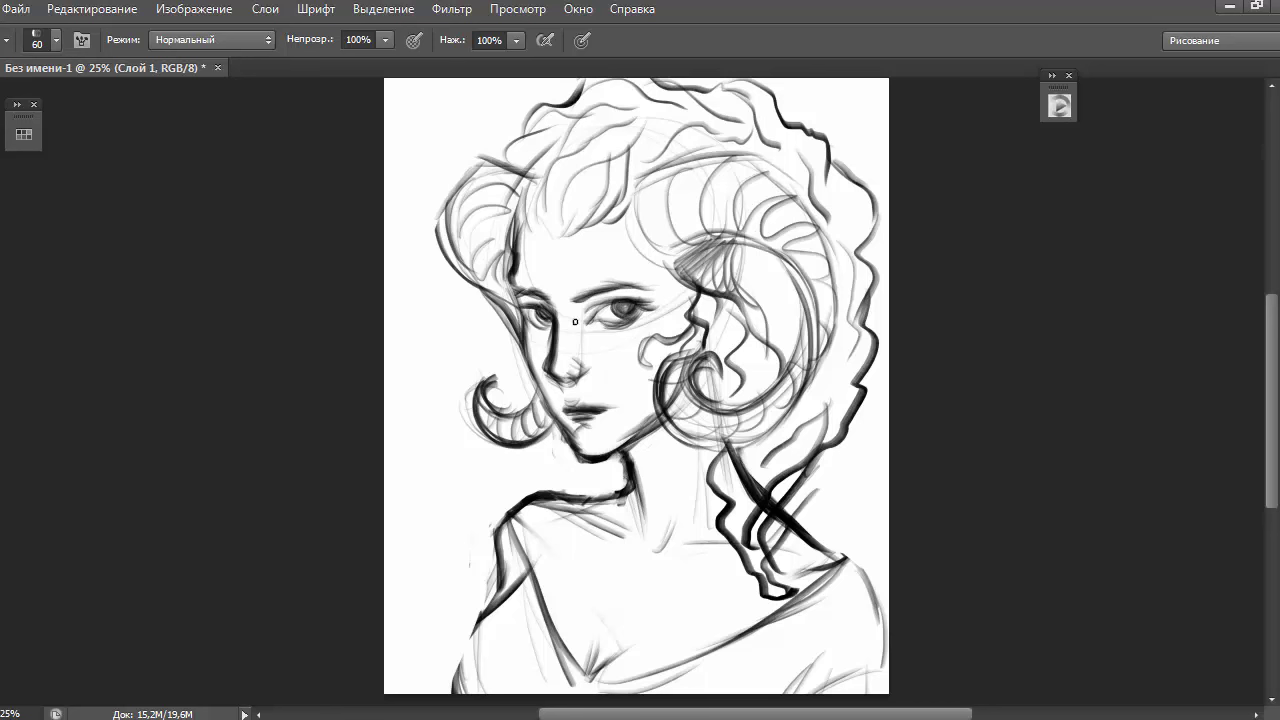
# Lighten the shading on the nose with the Eraser
pyautogui.press('e')
pyautogui.moveTo(556, 345); pyautogui.dragTo(562, 382)
pyautogui.press('b')
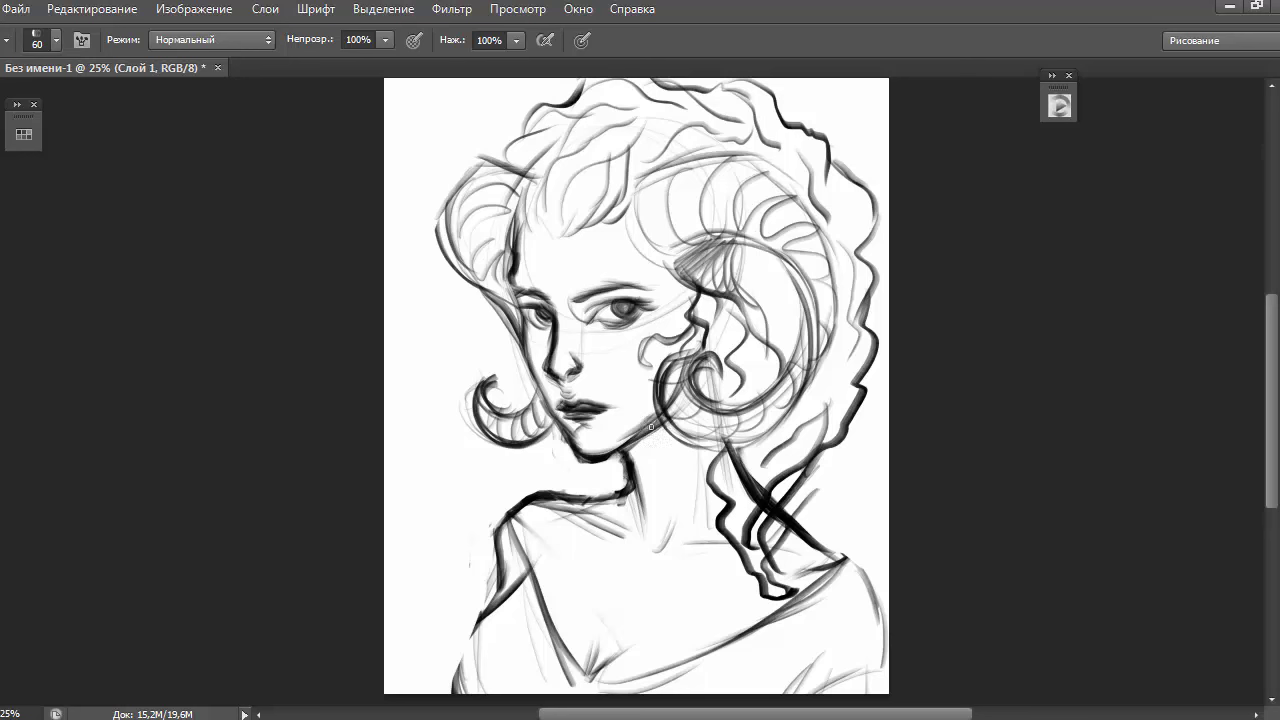
# Hatch dark shading inside the hair curl beside the face and down the strand below it
pyautogui.moveTo(790, 255)
pyautogui.mouseDown()
pyautogui.moveTo(735, 320)
pyautogui.moveTo(745, 385)
pyautogui.mouseUp()
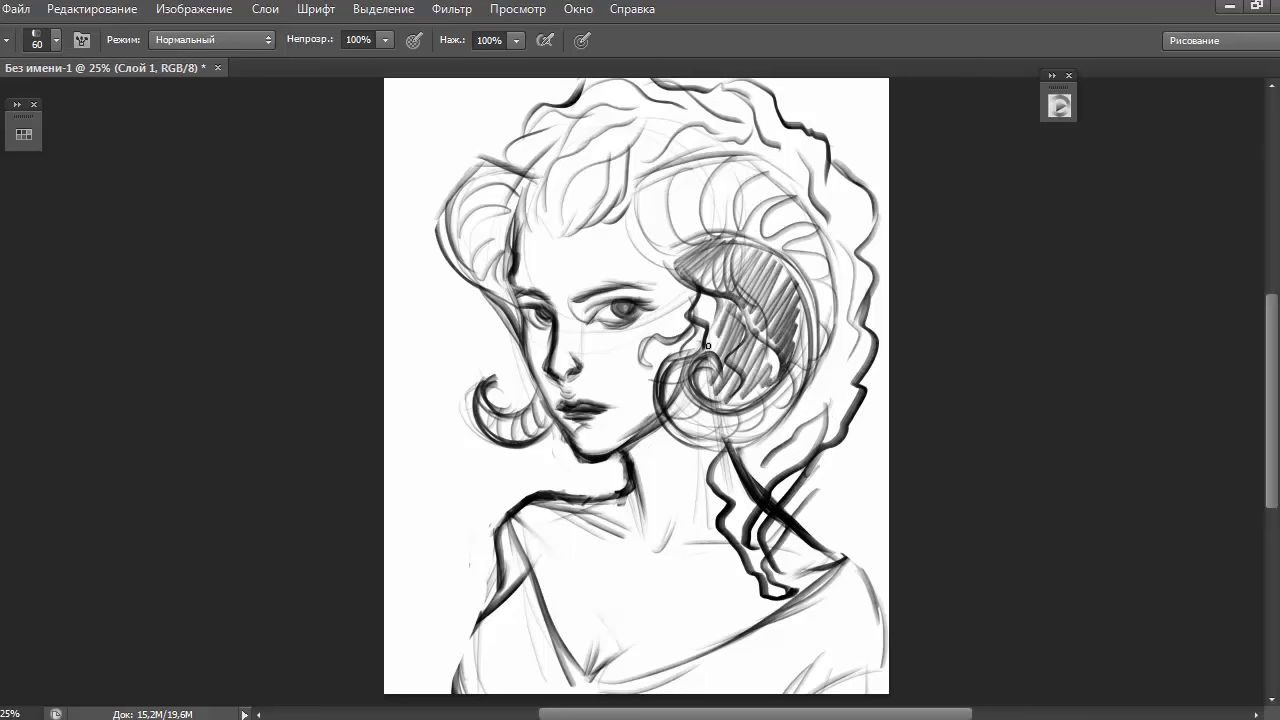
pyautogui.moveTo(780, 310); pyautogui.dragTo(715, 395)
pyautogui.moveTo(805, 285); pyautogui.dragTo(770, 365)
pyautogui.moveTo(725, 479); pyautogui.dragTo(765, 530)
pyautogui.moveTo(790, 430); pyautogui.dragTo(728, 360)
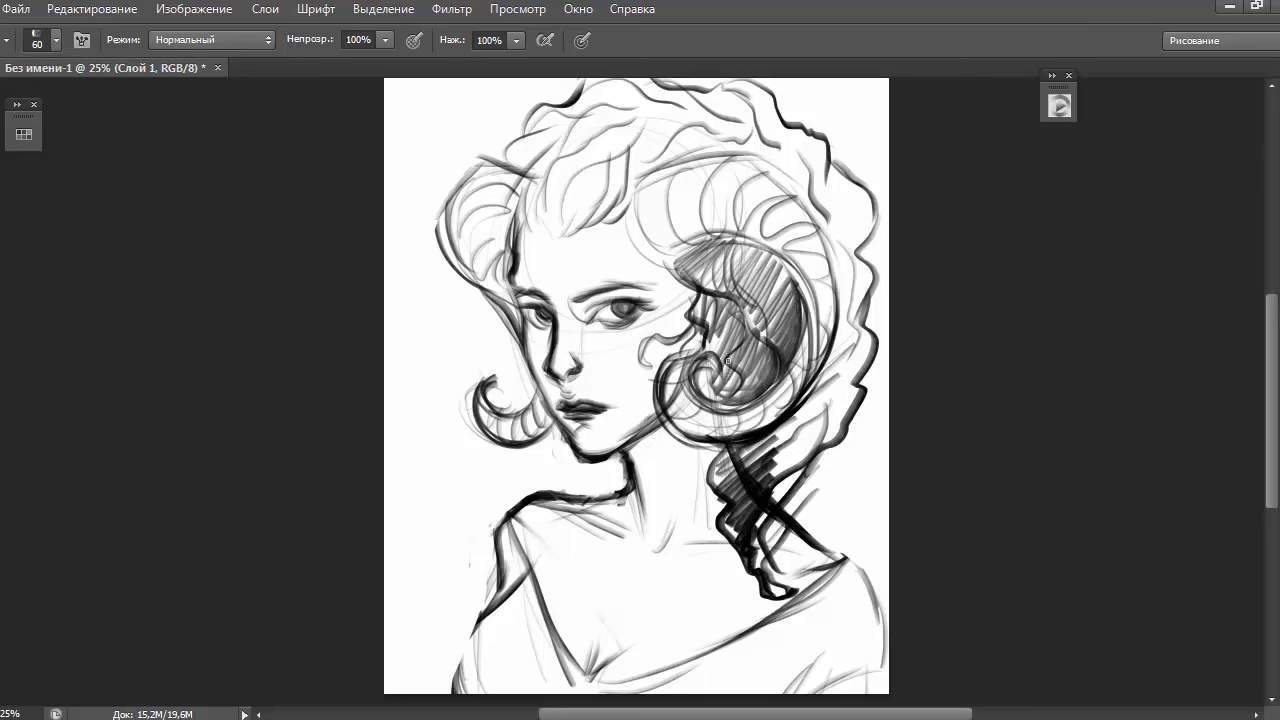
# Choose a 257 px round brush and create a new empty layer
pyautogui.rightClick(704, 240)
pyautogui.click(837, 467)
pyautogui.press('Return')
pyautogui.press('F7')
pyautogui.press('F7')
# Paint a grey background around the whole figure using greys from the Swatches panel
pyautogui.click(23, 134)
pyautogui.click(240, 148)
pyautogui.moveTo(530, 95)
pyautogui.mouseDown()
pyautogui.moveTo(403, 243)
pyautogui.moveTo(434, 366)
pyautogui.moveTo(447, 614)
pyautogui.moveTo(586, 62)
pyautogui.moveTo(886, 366)
pyautogui.moveTo(870, 600)
pyautogui.mouseUp()
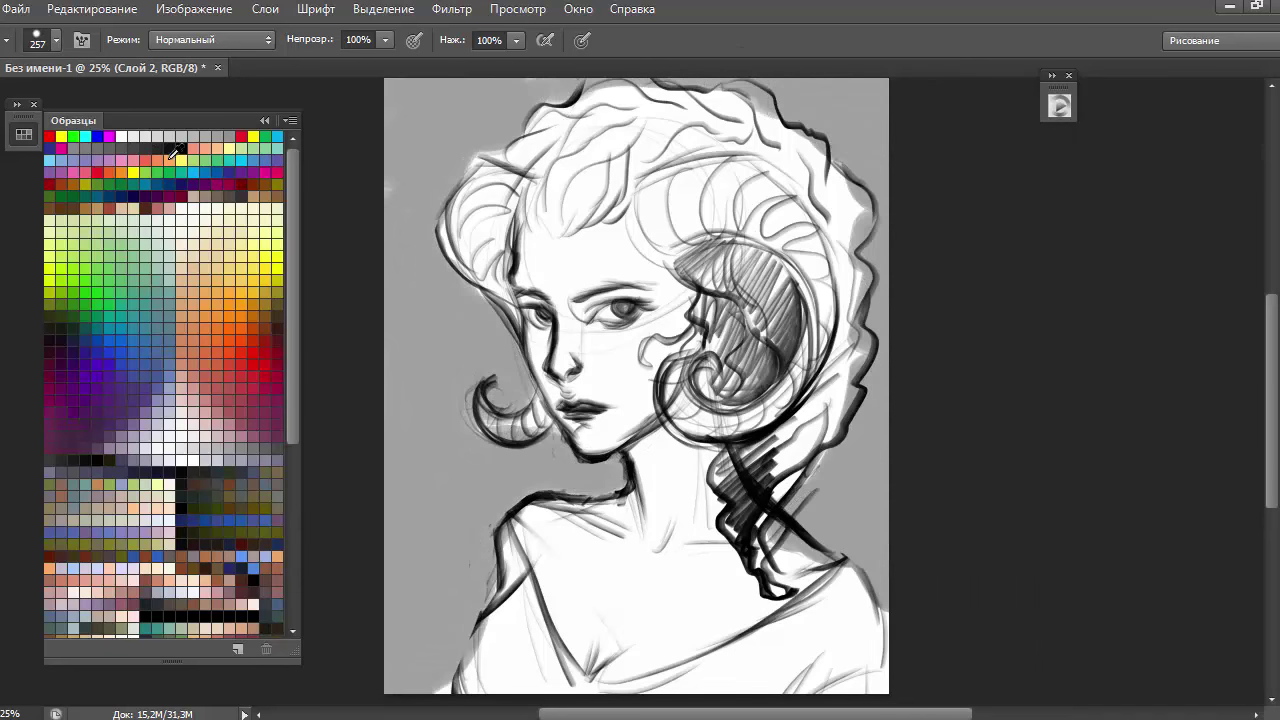
pyautogui.click(177, 151)
pyautogui.moveTo(570, 130)
pyautogui.mouseDown()
pyautogui.moveTo(559, 238)
pyautogui.moveTo(720, 120)
pyautogui.moveTo(780, 150)
pyautogui.moveTo(730, 290)
pyautogui.moveTo(492, 192)
pyautogui.mouseUp()
# With a 78 px brush, paint dark tone down the right hair edge and hairline
pyautogui.press('[')
pyautogui.press('[')
pyautogui.press('[')
pyautogui.moveTo(845, 195)
pyautogui.mouseDown()
pyautogui.moveTo(851, 277)
pyautogui.moveTo(815, 420)
pyautogui.moveTo(770, 500)
pyautogui.mouseUp()
pyautogui.moveTo(728, 340)
pyautogui.mouseDown()
pyautogui.moveTo(556, 236)
pyautogui.moveTo(650, 183)
pyautogui.moveTo(697, 237)
pyautogui.moveTo(490, 215)
pyautogui.moveTo(530, 425)
pyautogui.moveTo(710, 390)
pyautogui.moveTo(681, 293)
pyautogui.mouseUp()
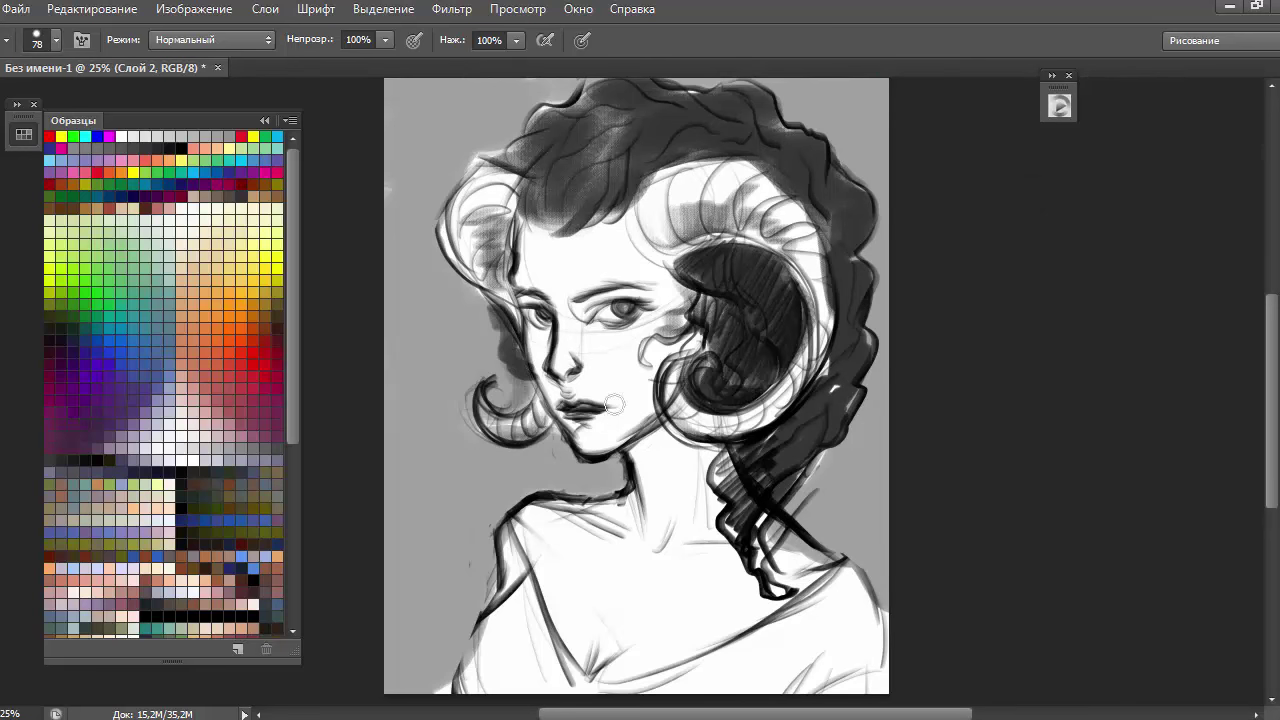
# With a 150 px brush, tone the neck, chest, face and forehead, and darken the right curl and horn
pyautogui.click(1243, 506)
pyautogui.moveTo(540, 520)
pyautogui.mouseDown()
pyautogui.moveTo(588, 670)
pyautogui.moveTo(680, 458)
pyautogui.moveTo(737, 598)
pyautogui.moveTo(557, 534)
pyautogui.moveTo(630, 545)
pyautogui.mouseUp()
pyautogui.moveTo(586, 300)
pyautogui.mouseDown()
pyautogui.moveTo(655, 250)
pyautogui.moveTo(606, 365)
pyautogui.moveTo(640, 410)
pyautogui.mouseUp()
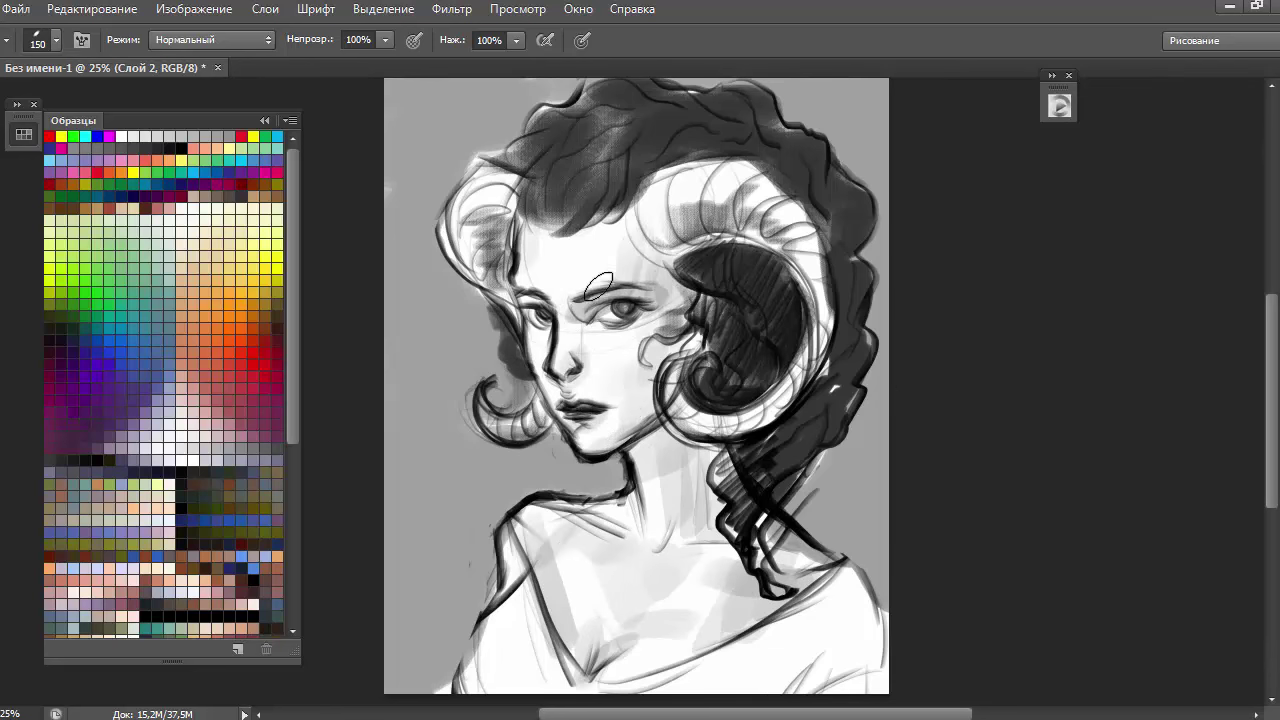
pyautogui.moveTo(545, 250)
pyautogui.mouseDown()
pyautogui.moveTo(677, 250)
pyautogui.moveTo(650, 195)
pyautogui.mouseUp()
pyautogui.moveTo(740, 230); pyautogui.dragTo(800, 420)
pyautogui.moveTo(810, 330); pyautogui.dragTo(740, 430)
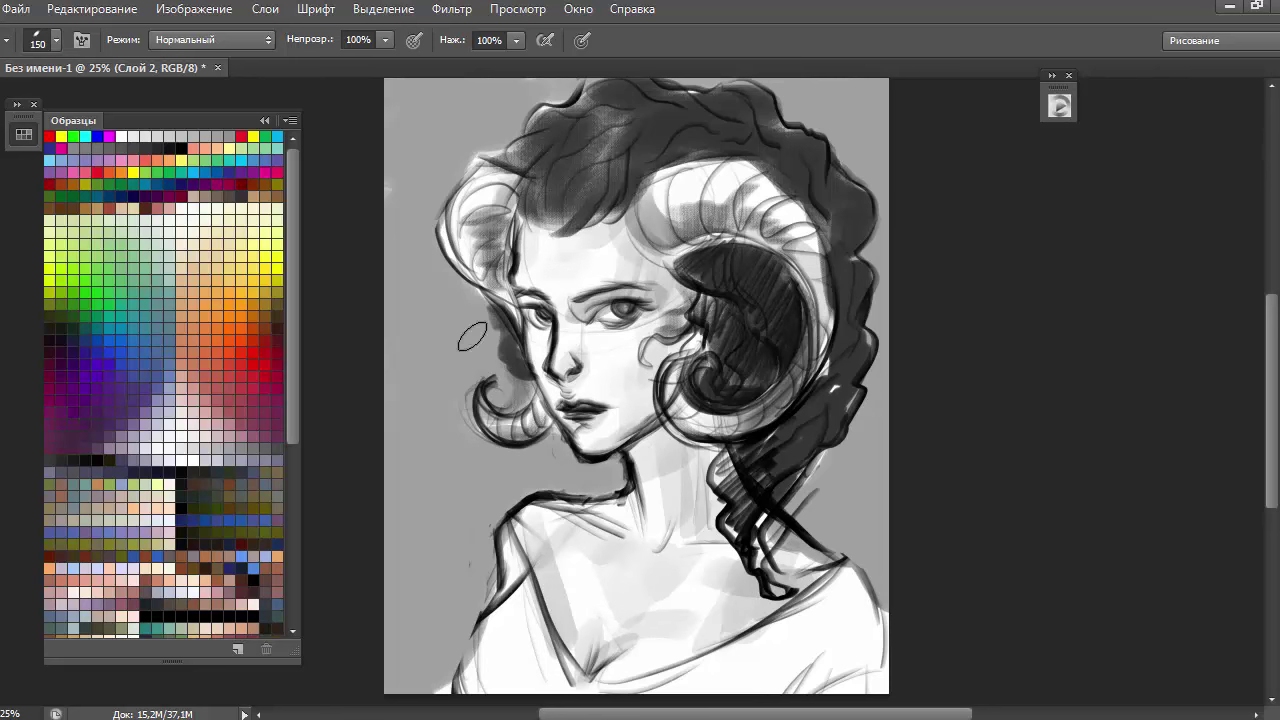
# Block in darker and lighter tones on the dress and neckline, and soften the cheek
pyautogui.moveTo(510, 608)
pyautogui.mouseDown()
pyautogui.moveTo(480, 680)
pyautogui.moveTo(510, 535)
pyautogui.moveTo(700, 670)
pyautogui.moveTo(868, 684)
pyautogui.moveTo(830, 580)
pyautogui.moveTo(620, 680)
pyautogui.mouseUp()
pyautogui.click(177, 133)
pyautogui.moveTo(490, 630); pyautogui.dragTo(510, 680)
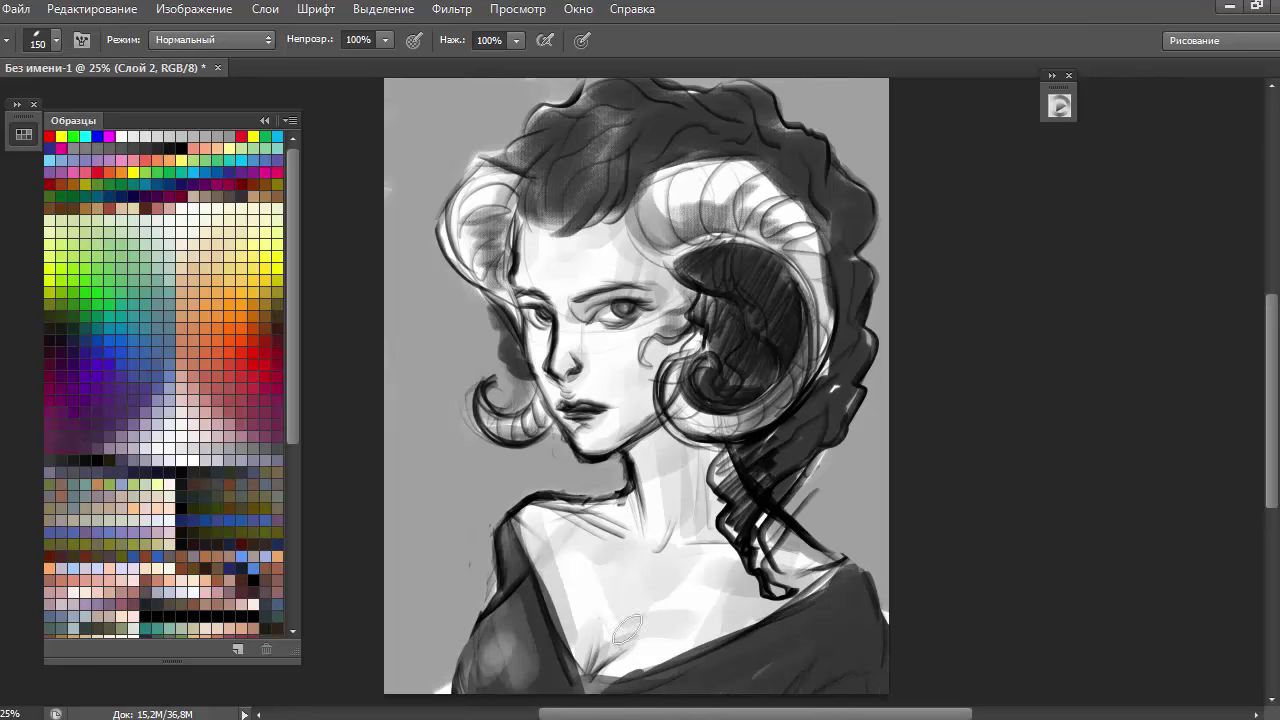
pyautogui.moveTo(740, 670); pyautogui.dragTo(525, 660)
pyautogui.moveTo(580, 343)
pyautogui.mouseDown()
pyautogui.moveTo(595, 360)
pyautogui.moveTo(660, 330)
pyautogui.mouseUp()
# Set a 37 px brush and darken both eye areas on Слой 3
pyautogui.rightClick(615, 305)
pyautogui.write('37 пикс.')
pyautogui.press('Return')
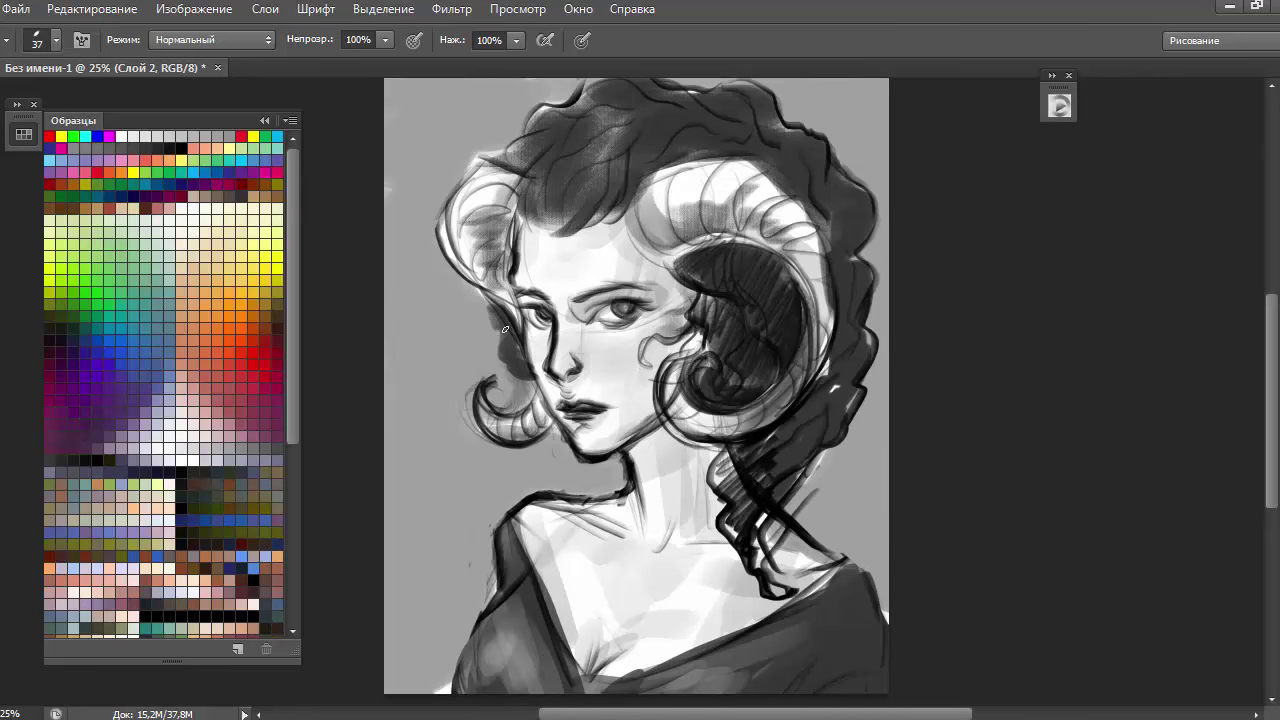
pyautogui.press('F7')
pyautogui.click(1166, 528)
pyautogui.press('F7')
pyautogui.moveTo(637, 303)
pyautogui.mouseDown()
pyautogui.moveTo(590, 312)
pyautogui.moveTo(660, 290)
pyautogui.moveTo(665, 300)
pyautogui.mouseUp()
pyautogui.moveTo(526, 298); pyautogui.dragTo(548, 316)
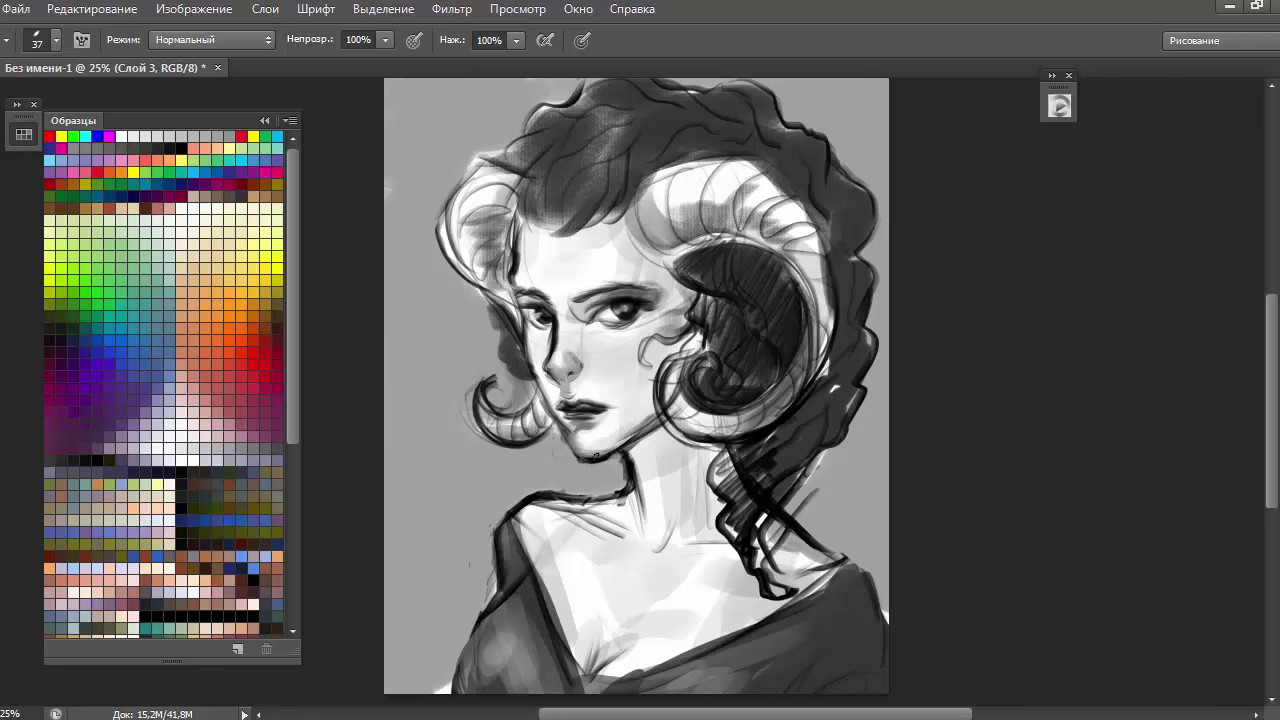
# Sample light tones and lighten the neck and shoulder line
pyautogui.keyDown('alt'); pyautogui.click(590, 456); pyautogui.keyUp('alt')
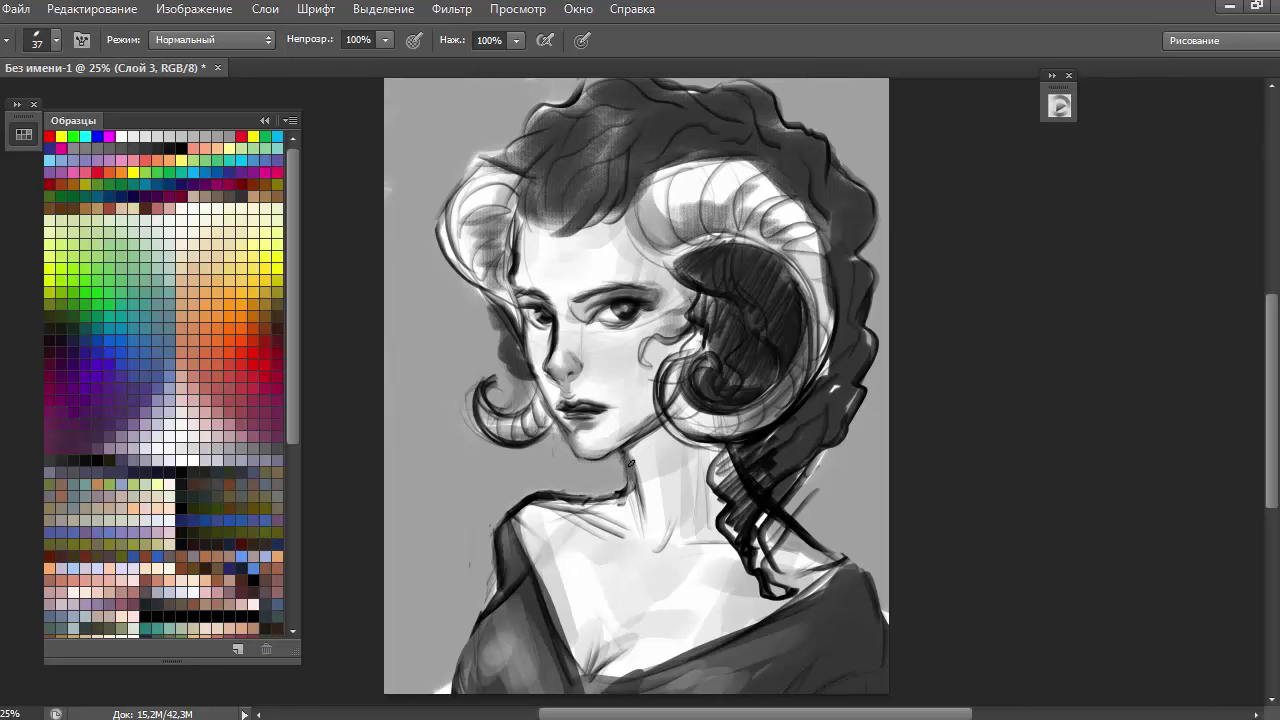
pyautogui.moveTo(617, 461)
pyautogui.mouseDown()
pyautogui.moveTo(630, 500)
pyautogui.moveTo(530, 500)
pyautogui.mouseUp()
pyautogui.moveTo(630, 490); pyautogui.dragTo(581, 504)
pyautogui.keyDown('alt'); pyautogui.click(600, 500); pyautogui.keyUp('alt')
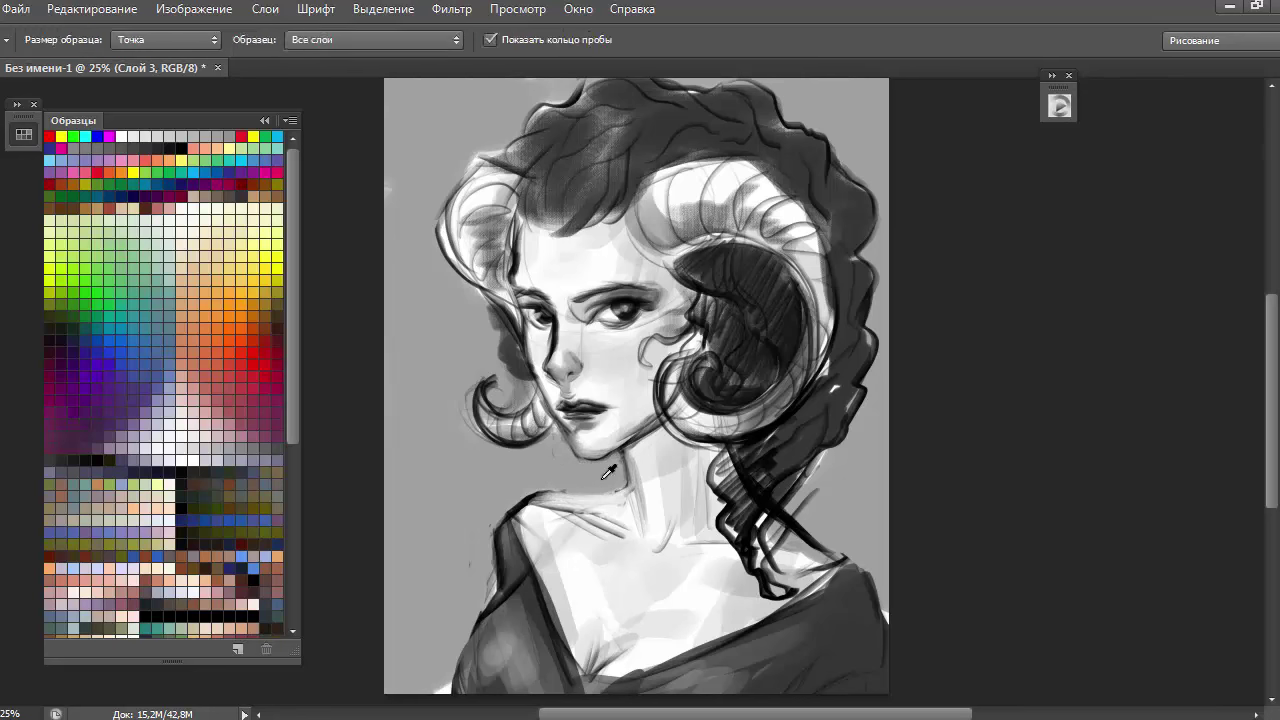
pyautogui.moveTo(655, 538)
pyautogui.mouseDown()
pyautogui.moveTo(659, 490)
pyautogui.moveTo(650, 536)
pyautogui.mouseUp()
# Add darker neck shading, shade the nose and its bridge, and deepen the jaw shadow
pyautogui.moveTo(668, 460); pyautogui.dragTo(690, 536)
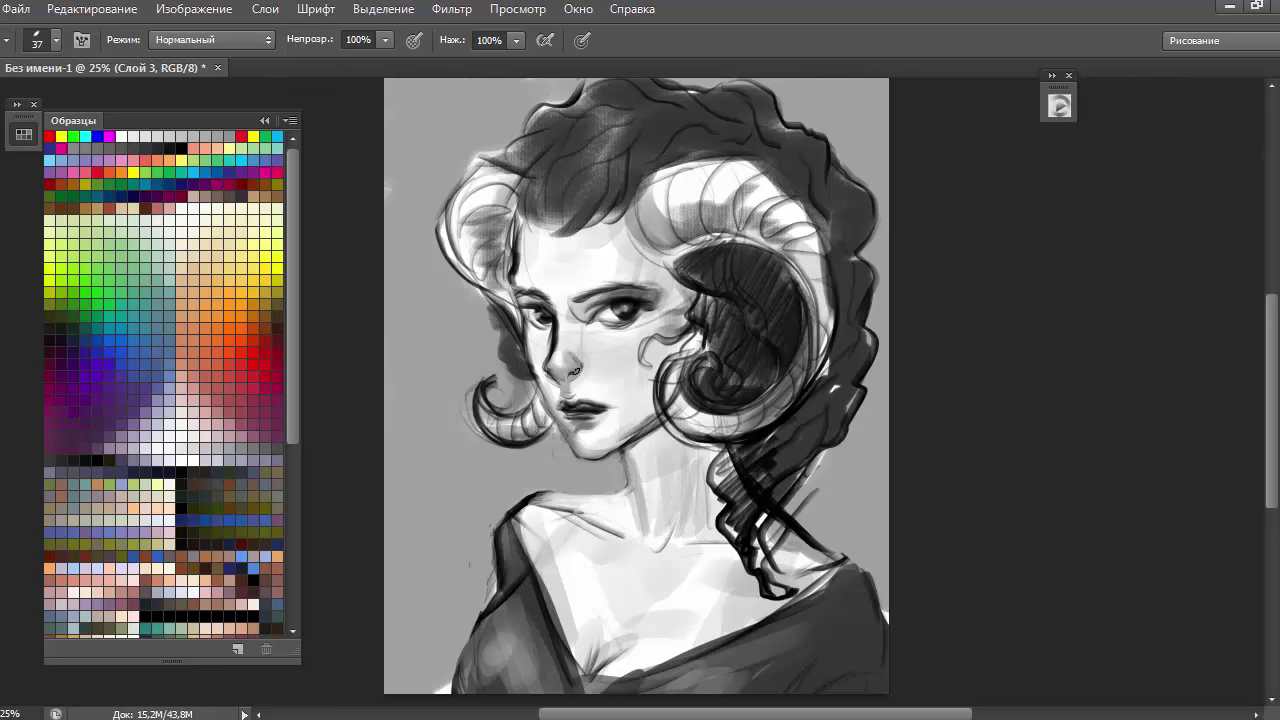
pyautogui.moveTo(582, 373)
pyautogui.mouseDown()
pyautogui.moveTo(572, 342)
pyautogui.moveTo(576, 368)
pyautogui.moveTo(601, 345)
pyautogui.mouseUp()
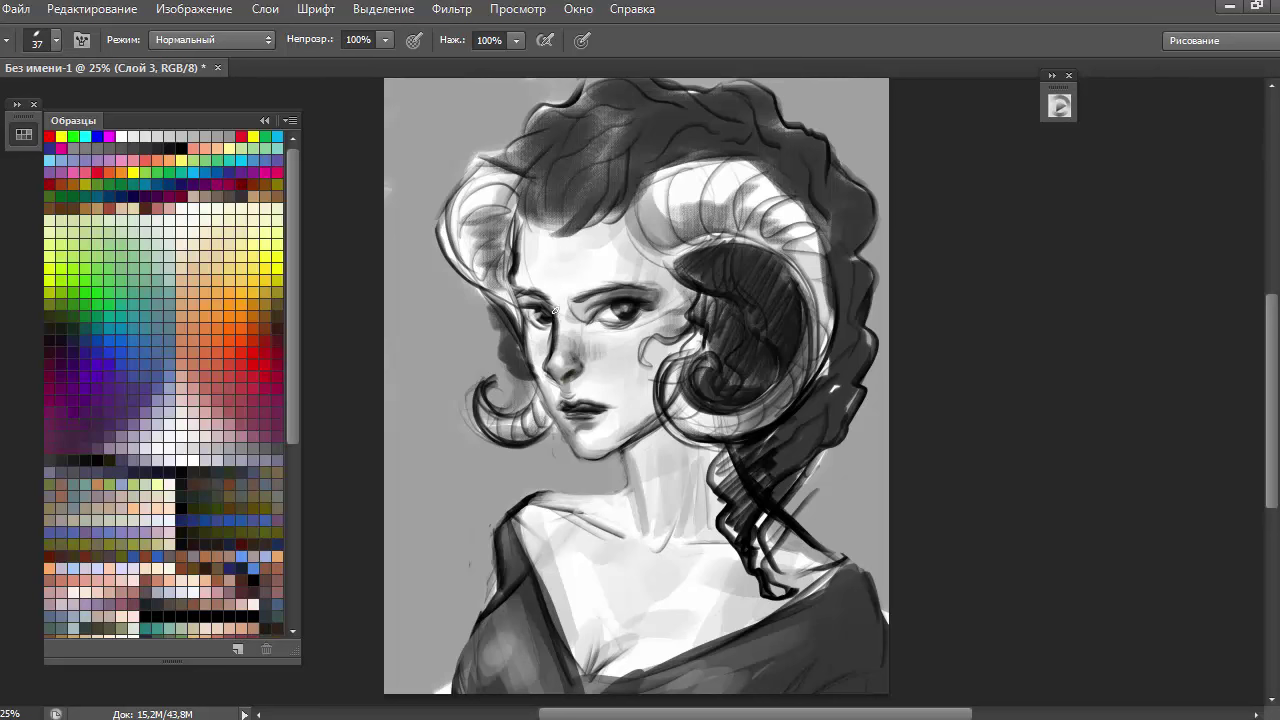
pyautogui.moveTo(554, 310)
pyautogui.mouseDown()
pyautogui.moveTo(552, 324)
pyautogui.moveTo(598, 336)
pyautogui.moveTo(598, 306)
pyautogui.moveTo(665, 270)
pyautogui.moveTo(630, 245)
pyautogui.moveTo(668, 375)
pyautogui.moveTo(613, 444)
pyautogui.moveTo(650, 380)
pyautogui.mouseUp()
pyautogui.moveTo(595, 420); pyautogui.dragTo(634, 505)
pyautogui.moveTo(595, 460)
pyautogui.mouseDown()
pyautogui.moveTo(655, 424)
pyautogui.moveTo(660, 540)
pyautogui.mouseUp()
# With a 108 px then 58 px brush, paint dark curly hair along the neck and shoulder
pyautogui.rightClick(705, 198)
pyautogui.moveTo(700, 490)
pyautogui.mouseDown()
pyautogui.moveTo(690, 570)
pyautogui.moveTo(800, 620)
pyautogui.moveTo(880, 677)
pyautogui.mouseUp()
pyautogui.moveTo(735, 490)
pyautogui.mouseDown()
pyautogui.moveTo(751, 449)
pyautogui.moveTo(797, 434)
pyautogui.moveTo(760, 265)
pyautogui.mouseUp()
pyautogui.click(1100, 642)
pyautogui.moveTo(712, 452); pyautogui.dragTo(770, 620)
pyautogui.moveTo(720, 548)
pyautogui.mouseDown()
pyautogui.moveTo(690, 628)
pyautogui.moveTo(765, 545)
pyautogui.moveTo(760, 610)
pyautogui.moveTo(768, 565)
pyautogui.moveTo(861, 422)
pyautogui.moveTo(830, 315)
pyautogui.mouseUp()
# Darken the right and upper-right edges of the hair
pyautogui.moveTo(865, 395); pyautogui.dragTo(850, 255)
pyautogui.moveTo(850, 320); pyautogui.dragTo(840, 270)
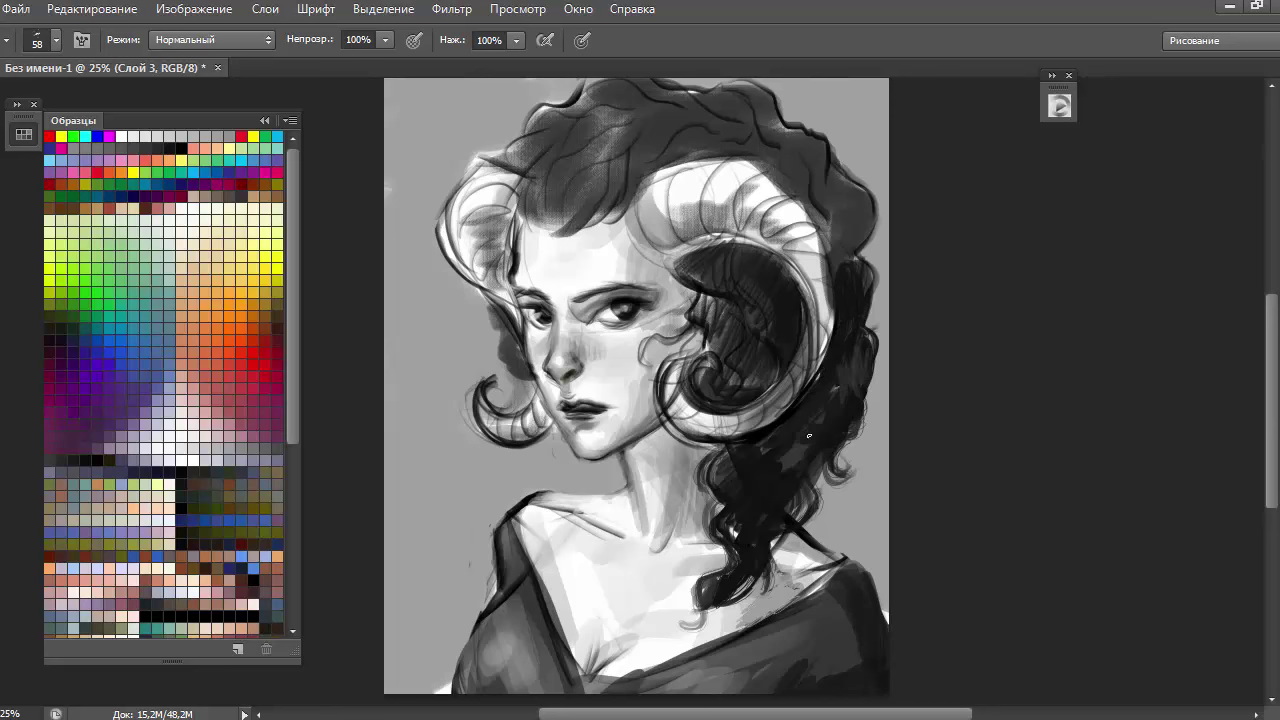
pyautogui.moveTo(850, 210); pyautogui.dragTo(820, 268)
pyautogui.moveTo(860, 185); pyautogui.dragTo(868, 308)
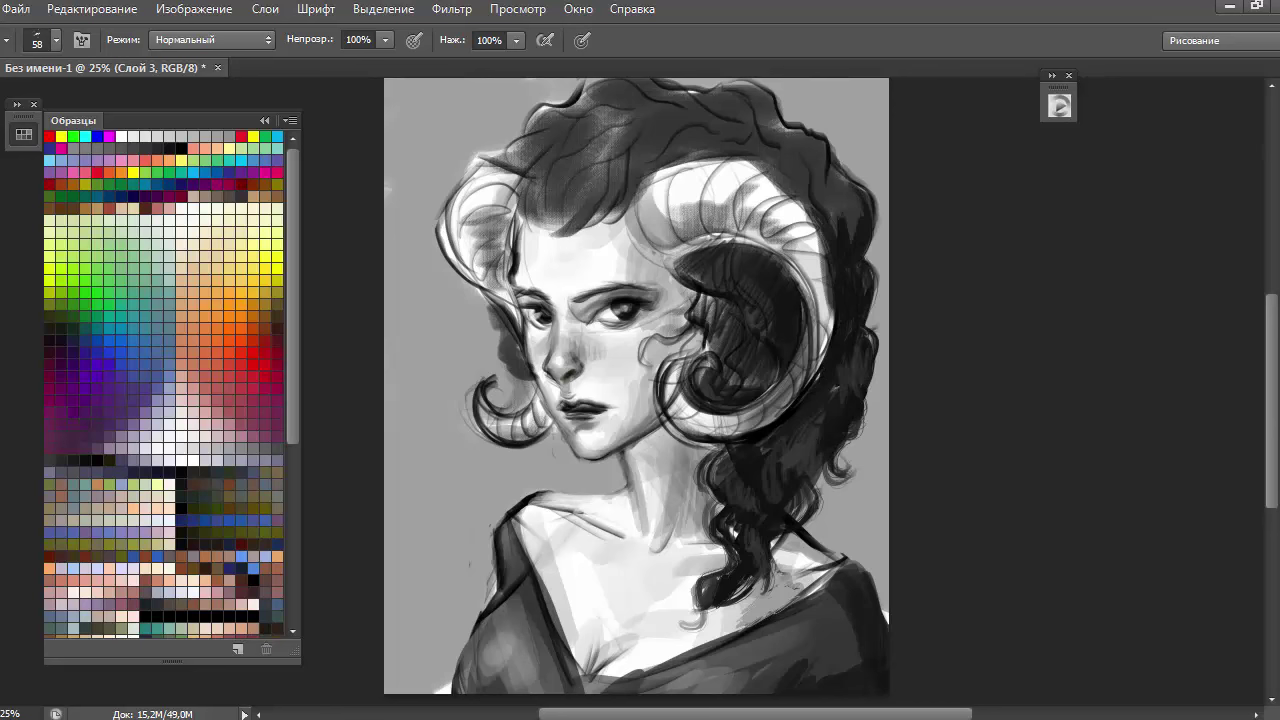
# Sample a dark tone and darken the insides of the horn curls and left hair curl
pyautogui.keyDown('alt'); pyautogui.click(641, 155); pyautogui.keyUp('alt')
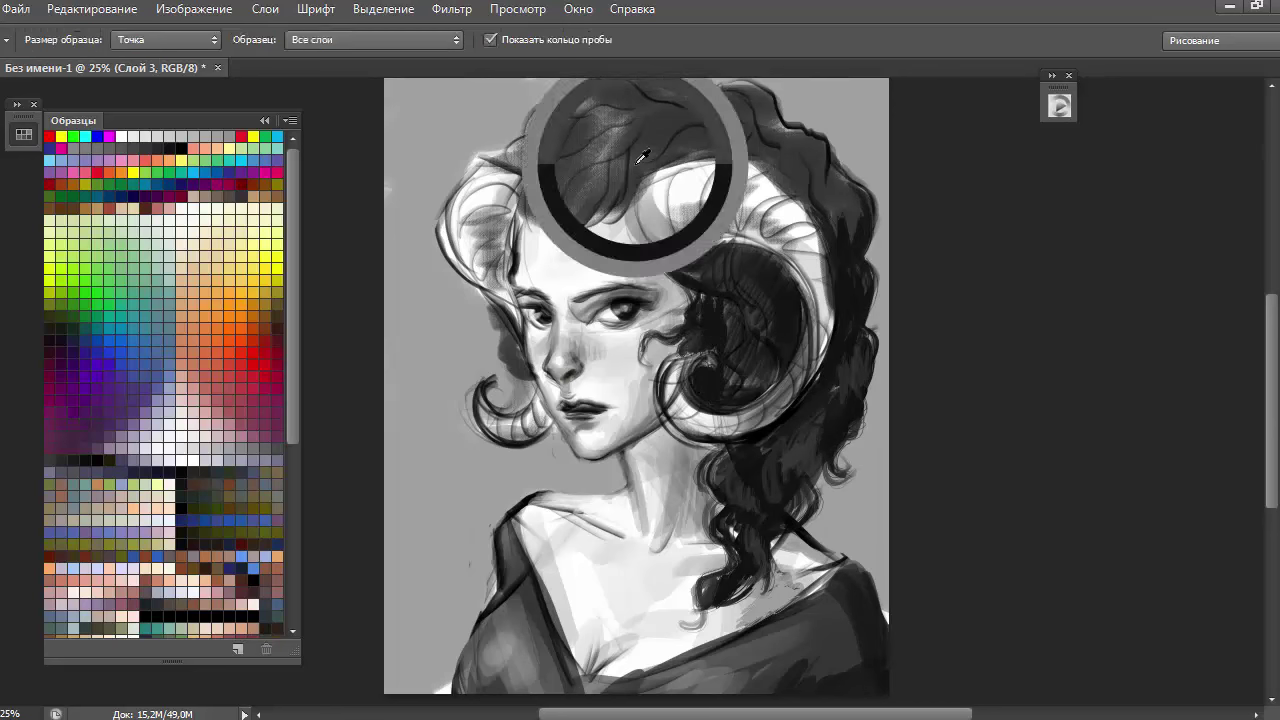
pyautogui.moveTo(705, 300); pyautogui.dragTo(760, 385)
pyautogui.moveTo(790, 255); pyautogui.dragTo(740, 290)
pyautogui.moveTo(765, 350)
pyautogui.mouseDown()
pyautogui.moveTo(735, 312)
pyautogui.moveTo(770, 348)
pyautogui.mouseUp()
pyautogui.moveTo(508, 325); pyautogui.dragTo(488, 372)
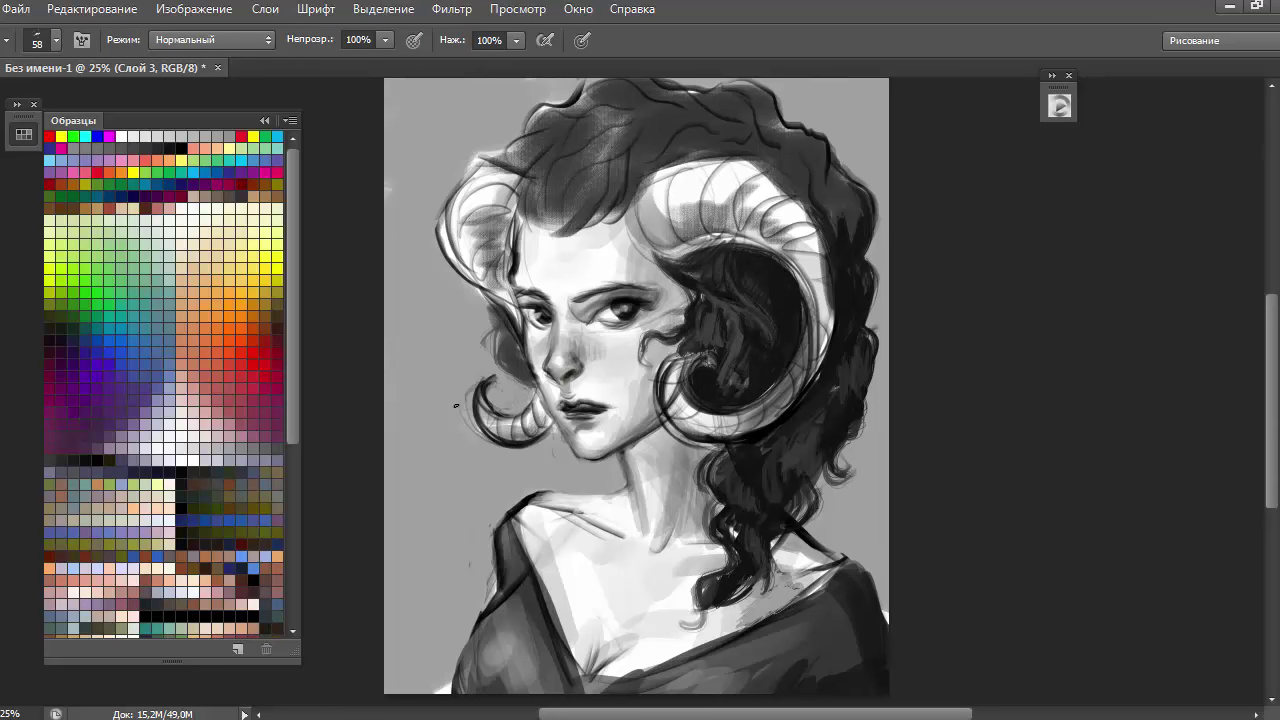
# Brush light strokes over the left and right horns' curls and outer edges
pyautogui.moveTo(480, 385)
pyautogui.mouseDown()
pyautogui.moveTo(495, 435)
pyautogui.moveTo(534, 430)
pyautogui.mouseUp()
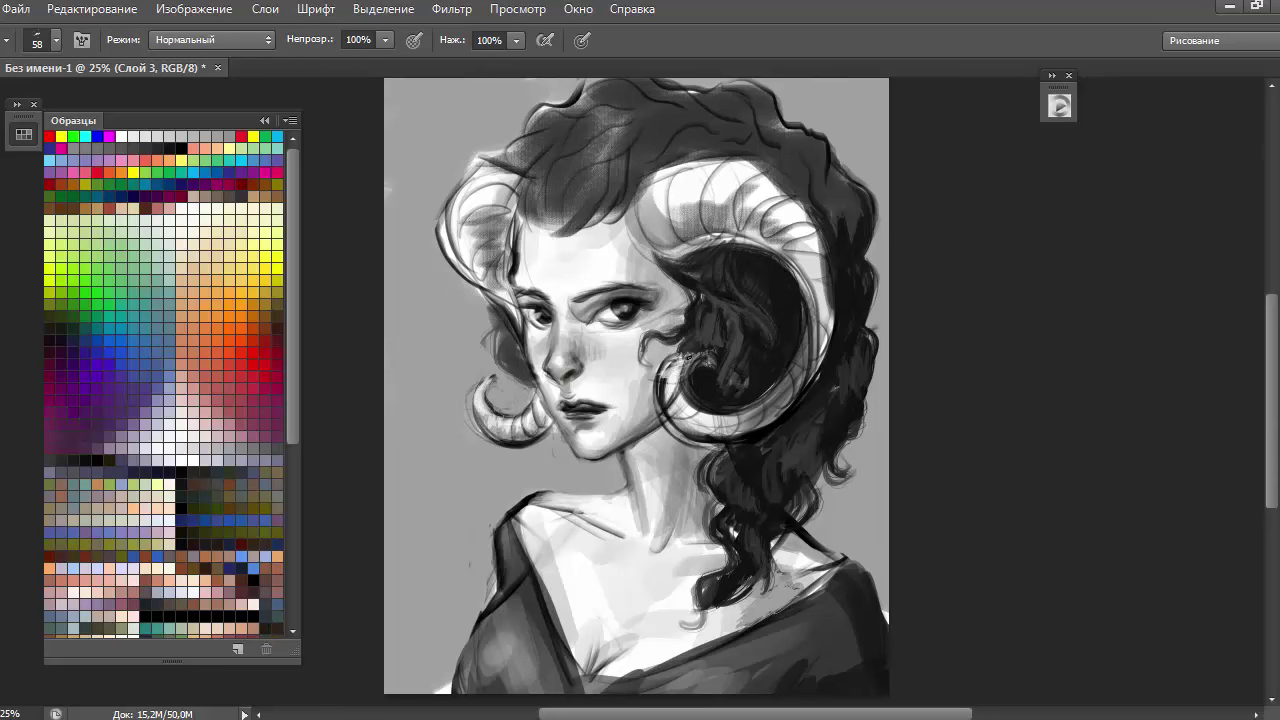
pyautogui.moveTo(675, 405)
pyautogui.mouseDown()
pyautogui.moveTo(750, 430)
pyautogui.moveTo(810, 375)
pyautogui.moveTo(833, 283)
pyautogui.moveTo(790, 405)
pyautogui.mouseUp()
pyautogui.moveTo(700, 175)
pyautogui.mouseDown()
pyautogui.moveTo(825, 240)
pyautogui.moveTo(830, 400)
pyautogui.mouseUp()
pyautogui.moveTo(800, 280)
pyautogui.mouseDown()
pyautogui.moveTo(745, 230)
pyautogui.moveTo(687, 218)
pyautogui.moveTo(640, 245)
pyautogui.moveTo(780, 205)
pyautogui.mouseUp()
pyautogui.moveTo(490, 272); pyautogui.dragTo(498, 193)
# Lighten the strand beside the left cheek and fill the top of the hair with dark tone
pyautogui.moveTo(510, 245); pyautogui.dragTo(590, 168)
pyautogui.moveTo(585, 220)
pyautogui.mouseDown()
pyautogui.moveTo(665, 118)
pyautogui.moveTo(715, 140)
pyautogui.mouseUp()
pyautogui.moveTo(705, 92)
pyautogui.mouseDown()
pyautogui.moveTo(750, 152)
pyautogui.moveTo(850, 230)
pyautogui.moveTo(876, 390)
pyautogui.mouseUp()
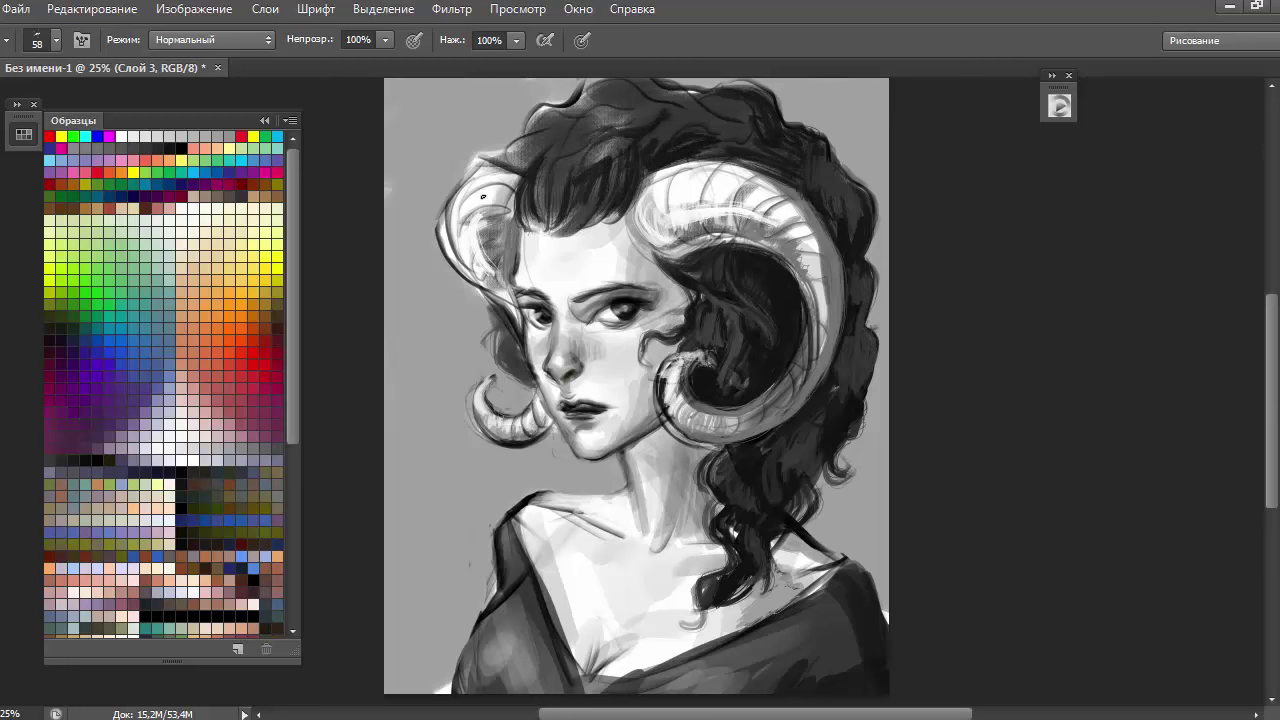
# Zoom in on the face to 50% and shrink the brush to 40 px
pyautogui.keyDown('ctrl'); pyautogui.click(599, 317); pyautogui.keyUp('ctrl')
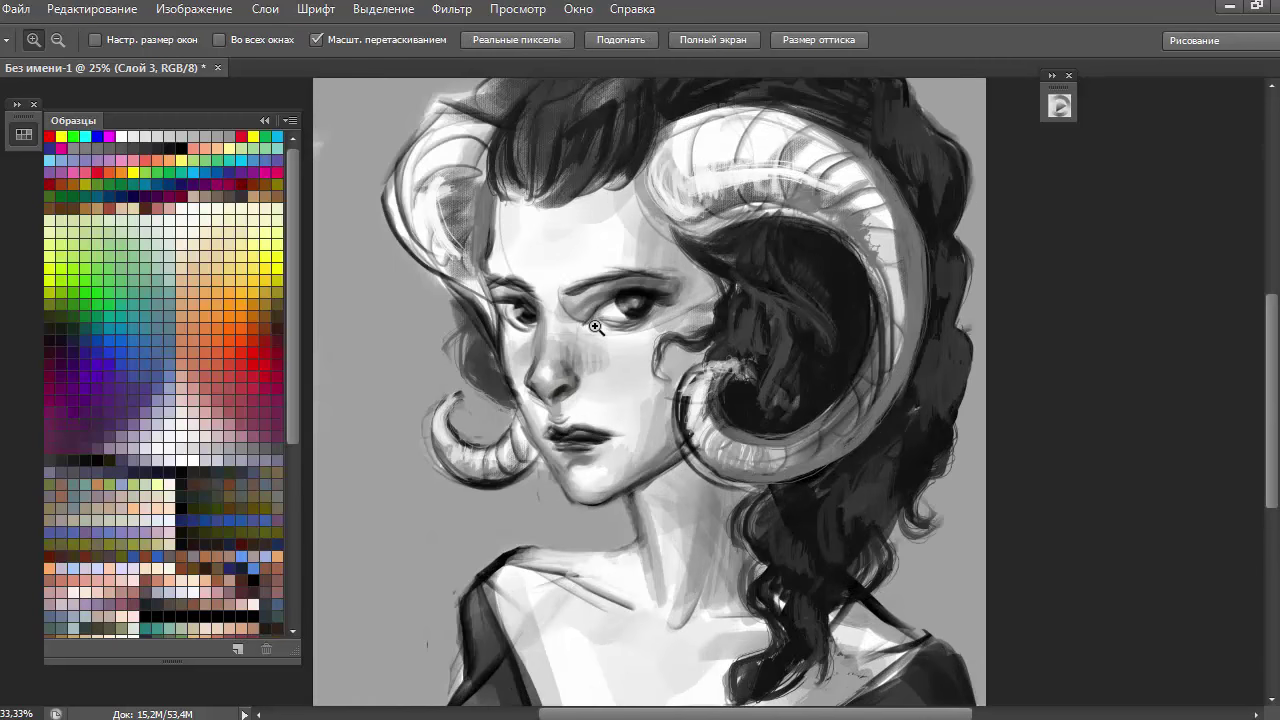
pyautogui.keyDown('ctrl'); pyautogui.click(577, 431); pyautogui.keyUp('ctrl')
pyautogui.press('[')
pyautogui.press('[')
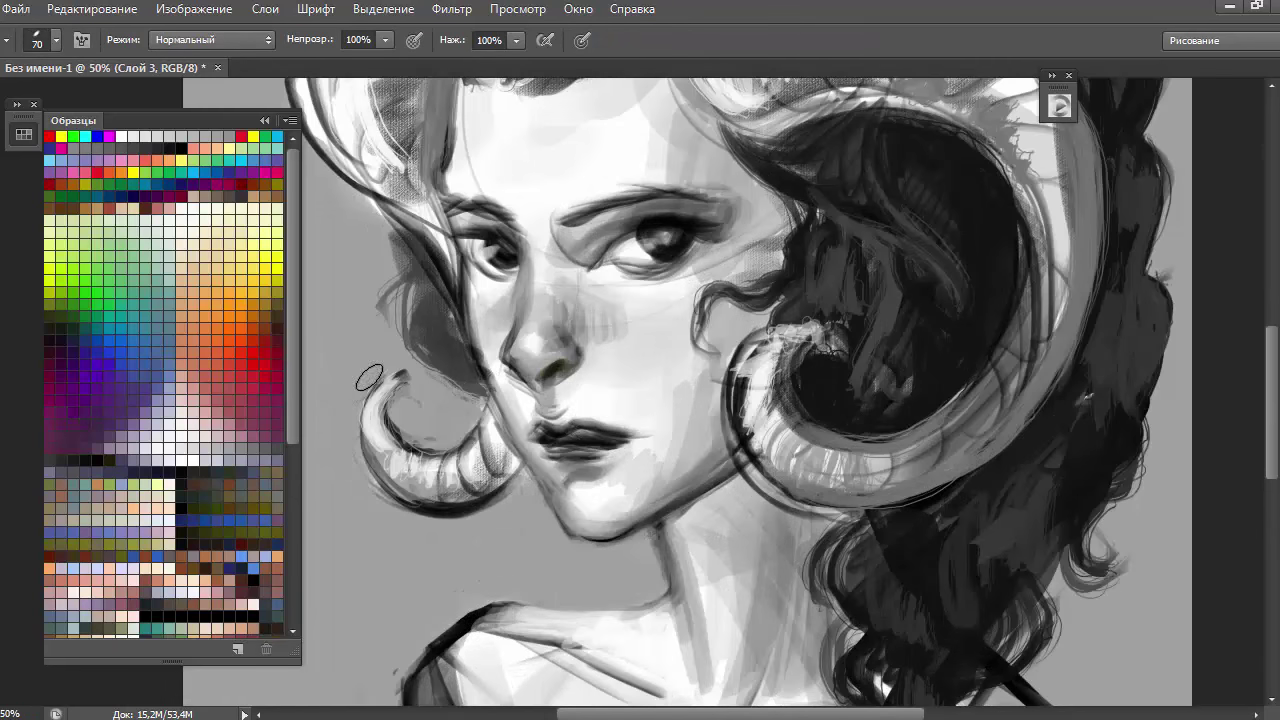
pyautogui.press('F7')
pyautogui.press('F7')
pyautogui.press('[')
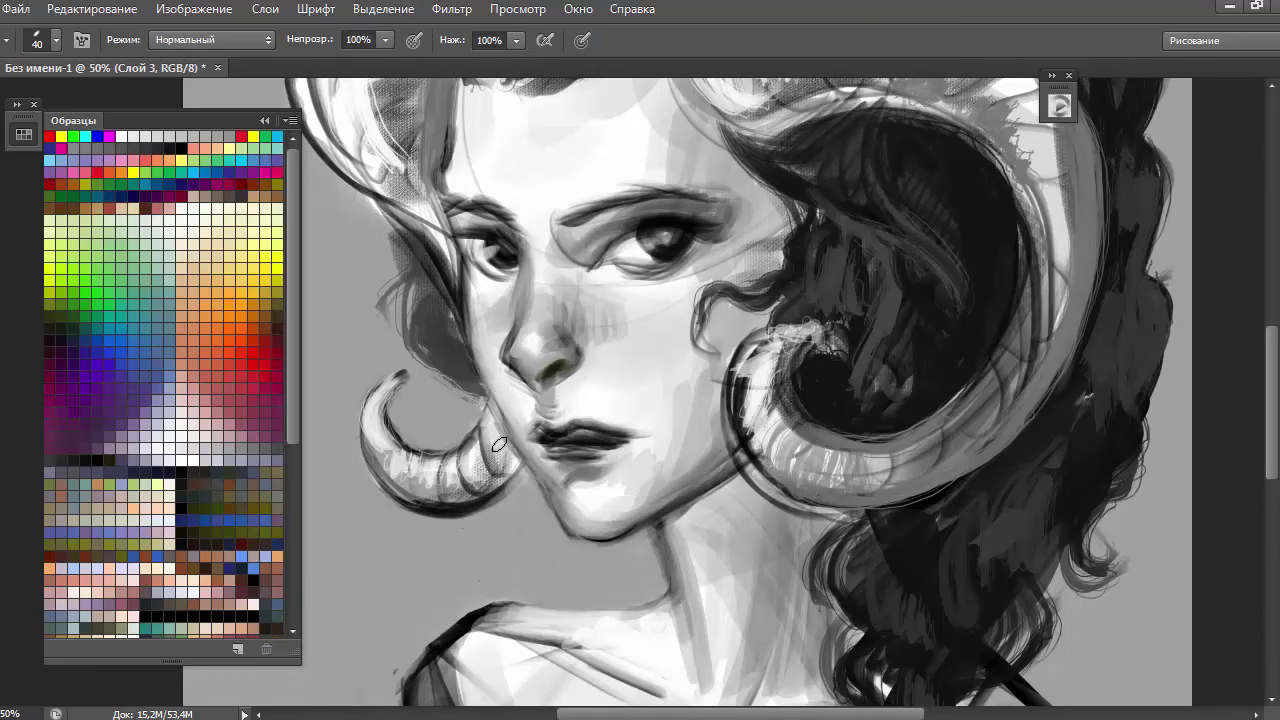
# Repaint the left horn's shading and shade along the right horn's curve and tip
pyautogui.moveTo(495, 435)
pyautogui.mouseDown()
pyautogui.moveTo(440, 495)
pyautogui.moveTo(467, 505)
pyautogui.mouseUp()
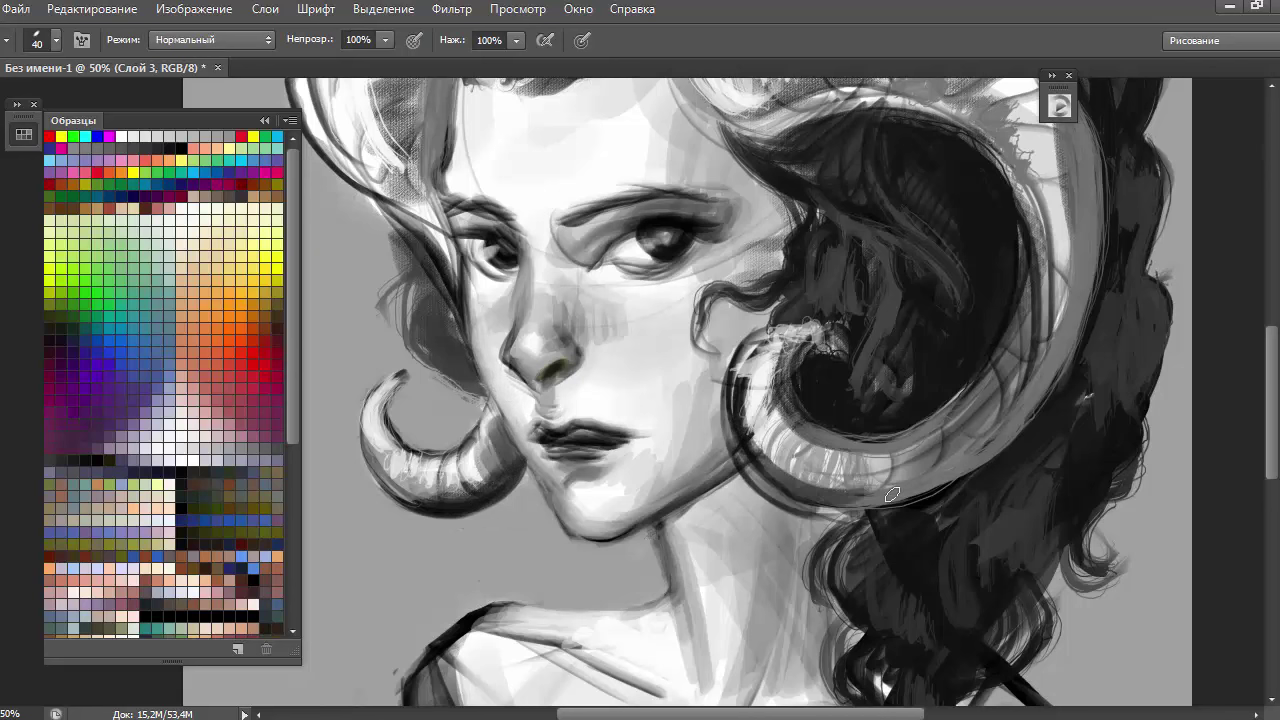
pyautogui.moveTo(750, 470); pyautogui.dragTo(1040, 390)
pyautogui.moveTo(748, 400); pyautogui.dragTo(815, 328)
pyautogui.keyDown('alt'); pyautogui.click(820, 355); pyautogui.keyUp('alt')
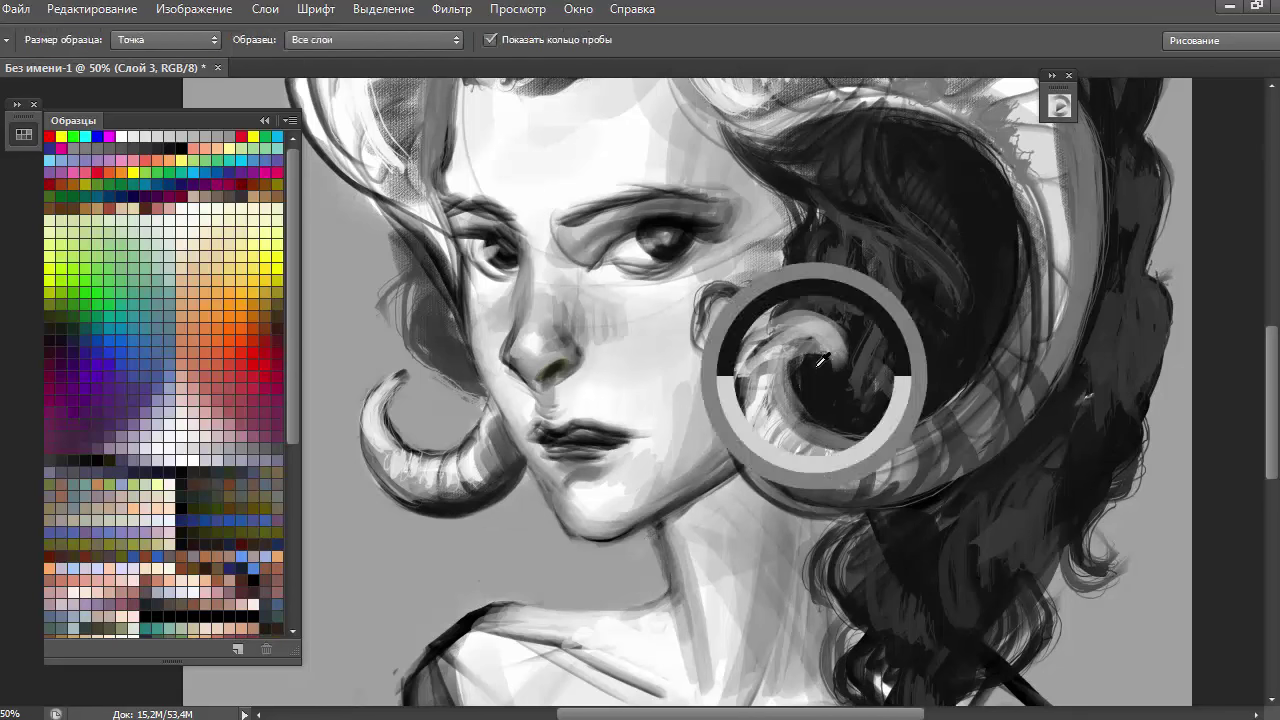
# Darken the nose bridge, lighten under the right eye, define its eyelid and shade between the brows
pyautogui.keyDown('alt'); pyautogui.click(518, 285); pyautogui.keyUp('alt')
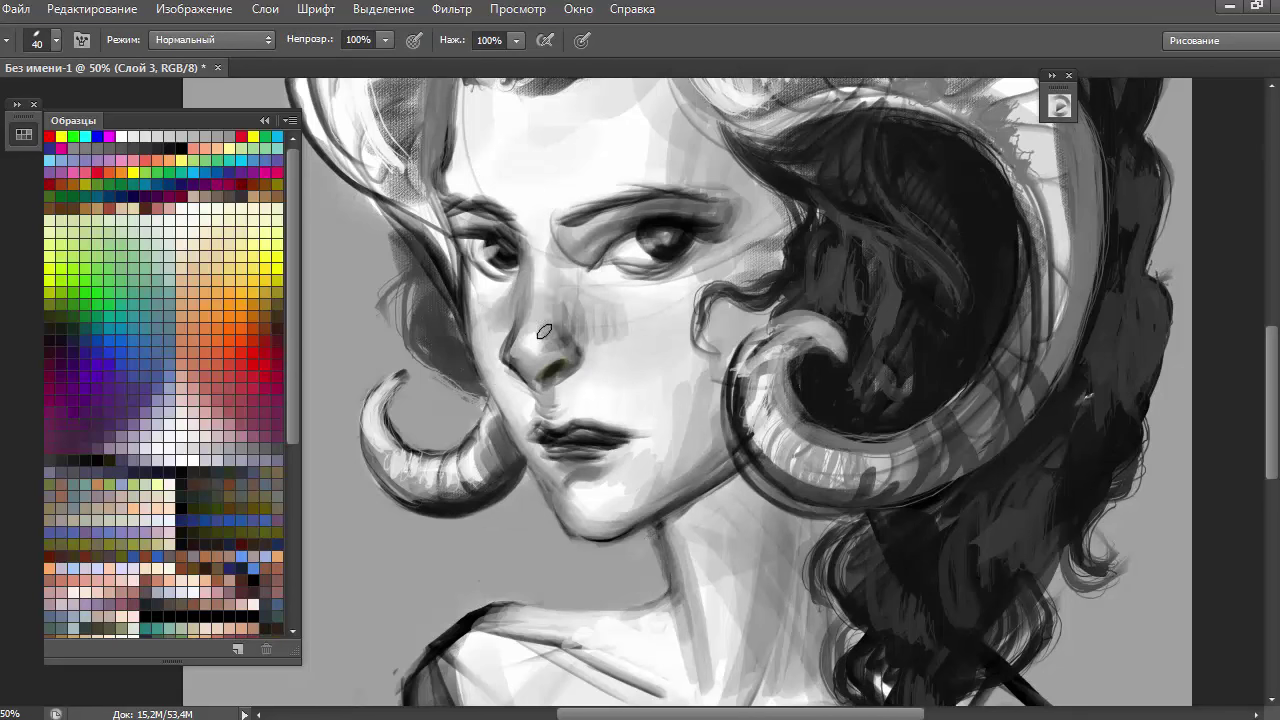
pyautogui.moveTo(548, 244); pyautogui.dragTo(566, 335)
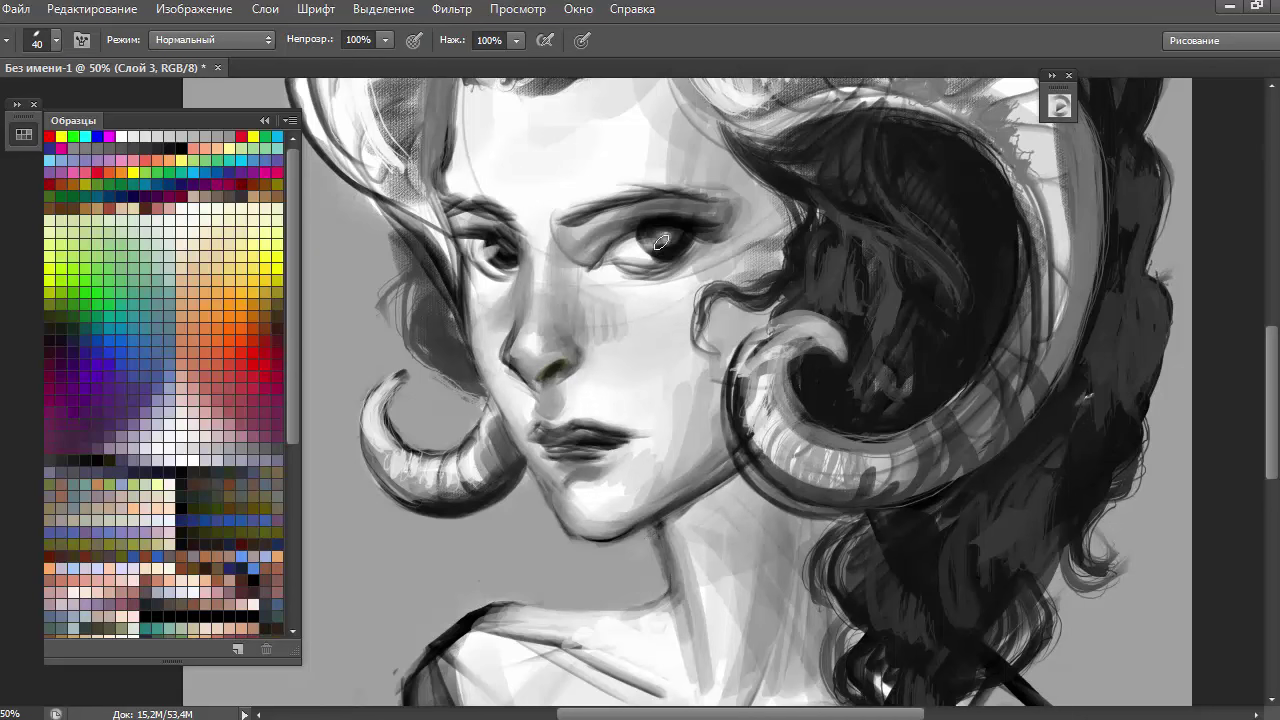
pyautogui.moveTo(655, 240)
pyautogui.mouseDown()
pyautogui.moveTo(685, 255)
pyautogui.moveTo(639, 282)
pyautogui.mouseUp()
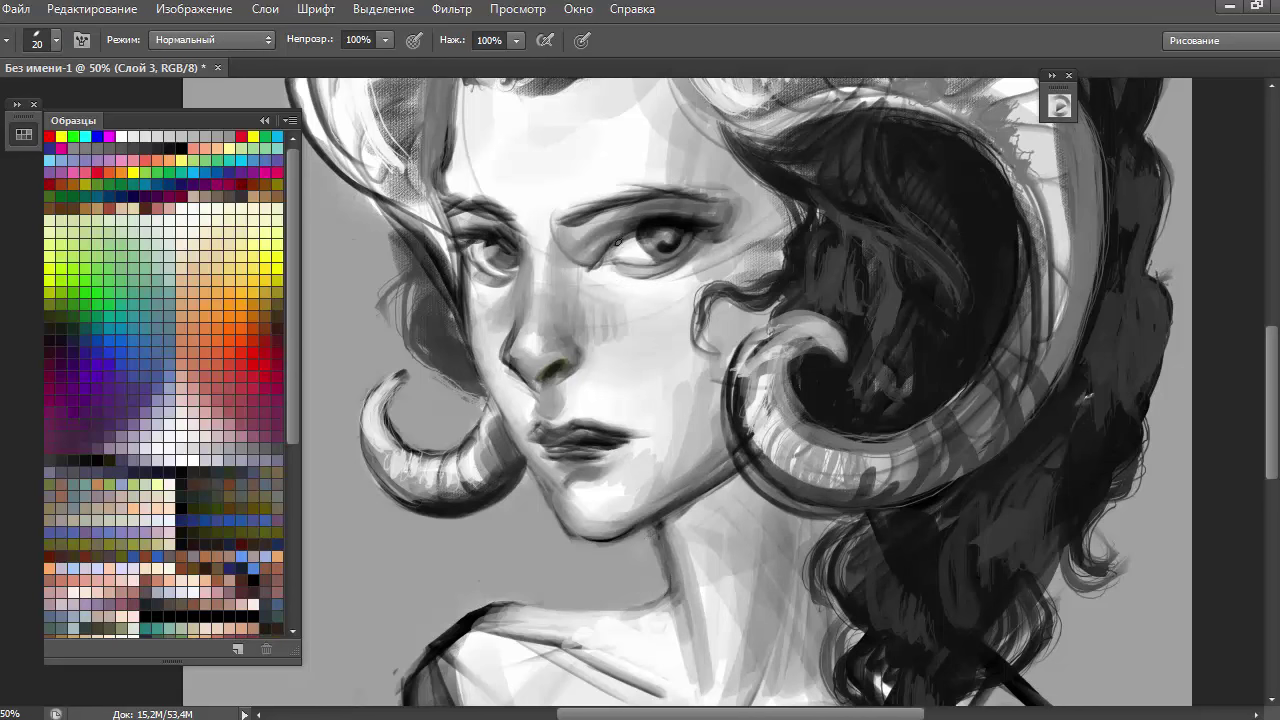
pyautogui.moveTo(595, 234); pyautogui.dragTo(668, 220)
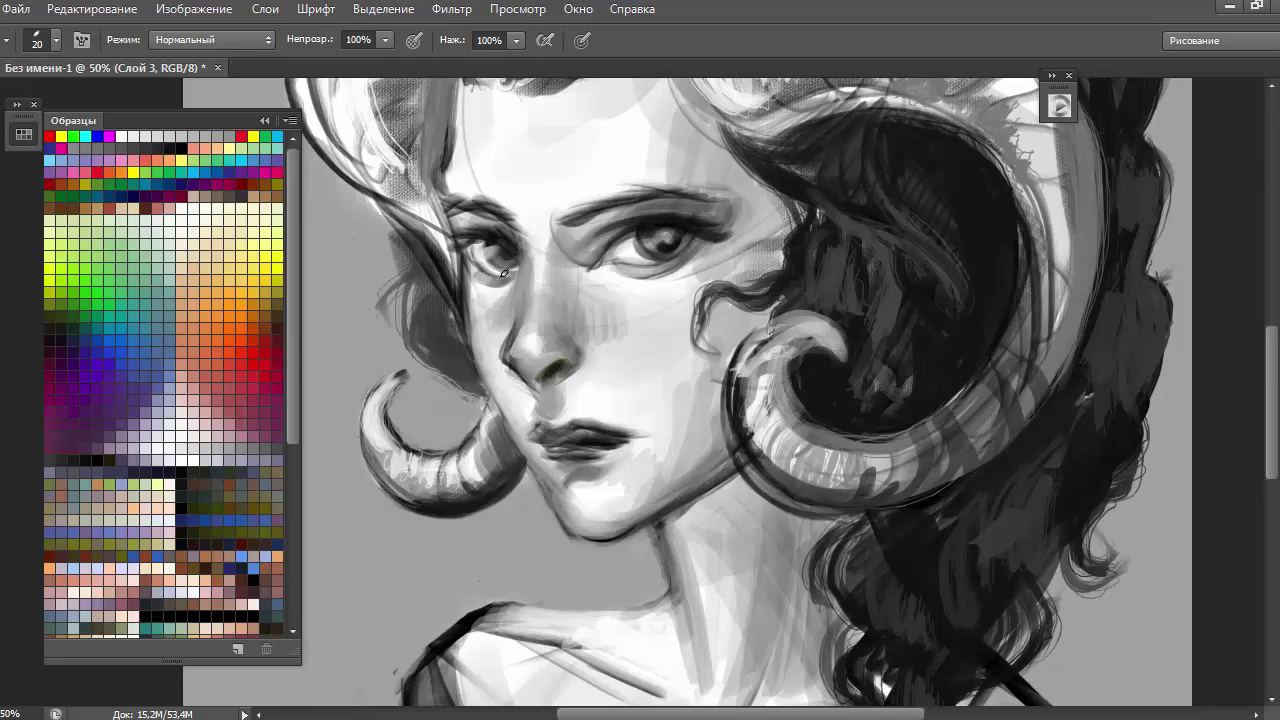
pyautogui.moveTo(550, 214); pyautogui.dragTo(558, 245)
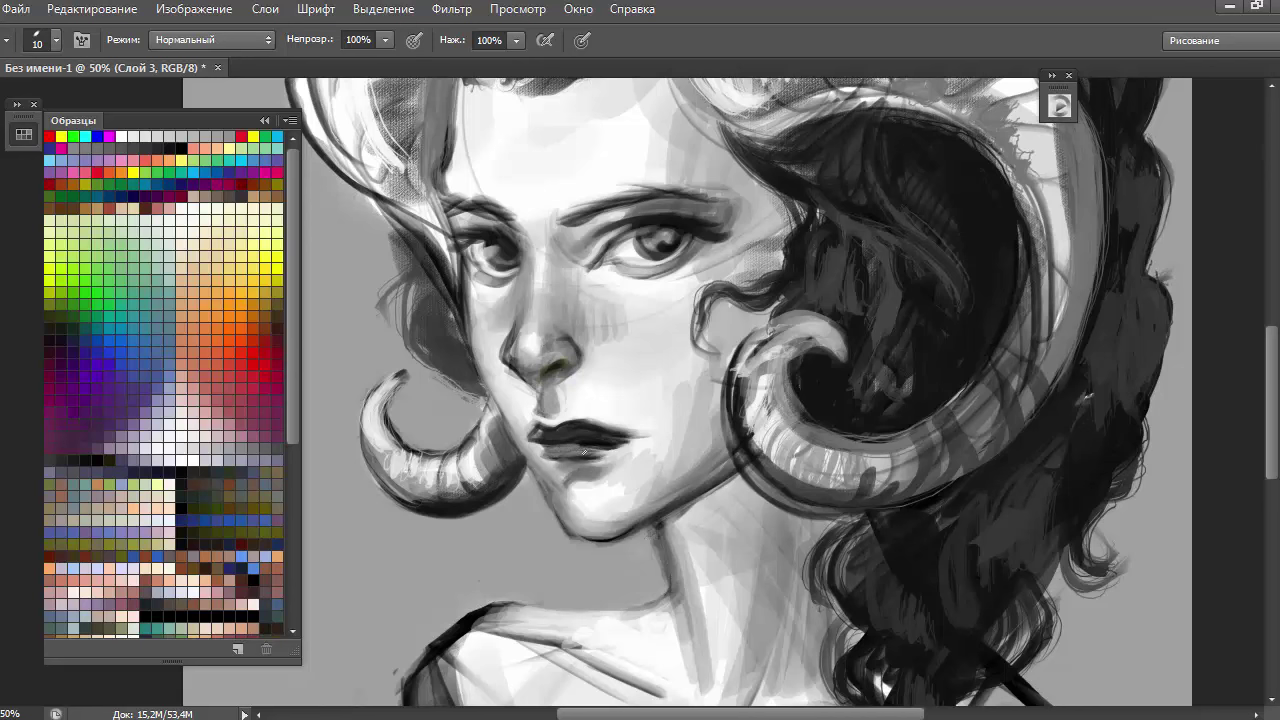
# Sample face tones, set the brush to 25 px and darken the chin and jaw edge
pyautogui.keyDown('alt'); pyautogui.click(637, 444); pyautogui.keyUp('alt')
pyautogui.keyDown('alt'); pyautogui.click(614, 436); pyautogui.keyUp('alt')
pyautogui.keyDown('alt'); pyautogui.click(650, 420); pyautogui.keyUp('alt')
pyautogui.press(']')
pyautogui.press(']')
pyautogui.press(']')
pyautogui.moveTo(577, 470); pyautogui.dragTo(559, 511)
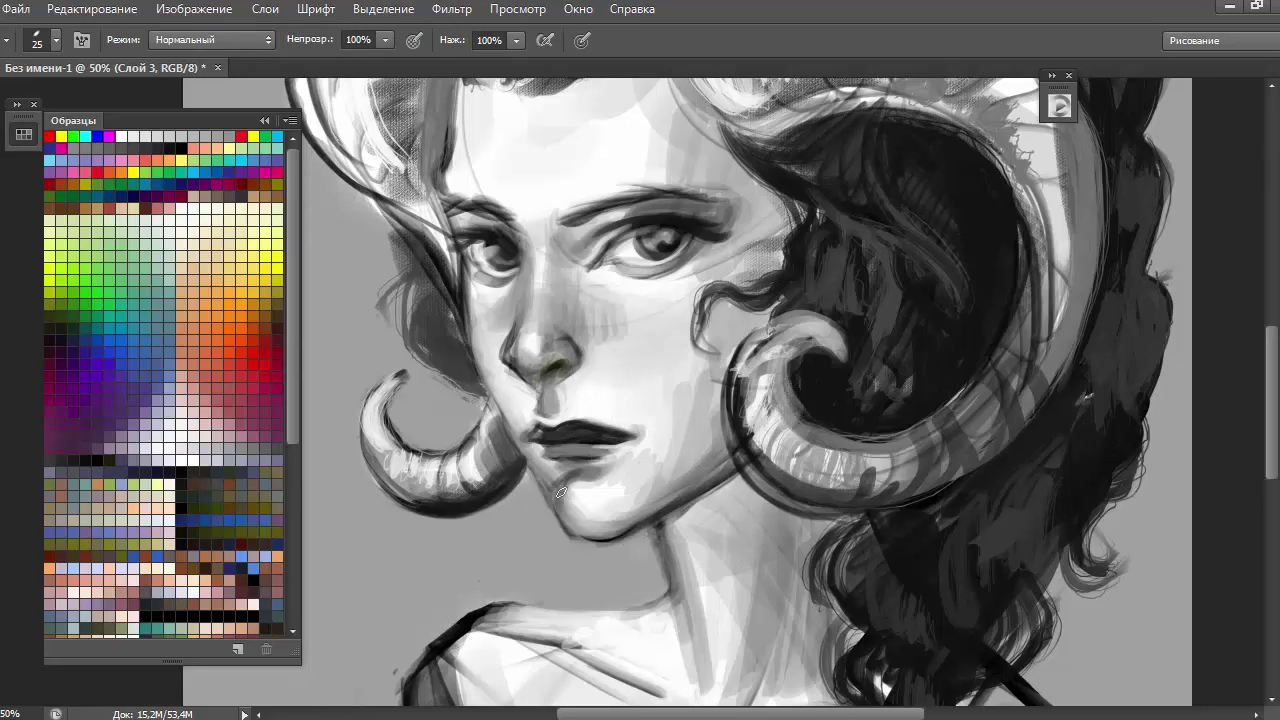
# Shade under the lower lip, define the jawline, lighten the chin and deepen the right face shading
pyautogui.moveTo(552, 462); pyautogui.dragTo(645, 525)
pyautogui.moveTo(556, 485); pyautogui.dragTo(650, 515)
pyautogui.moveTo(710, 445); pyautogui.dragTo(610, 532)
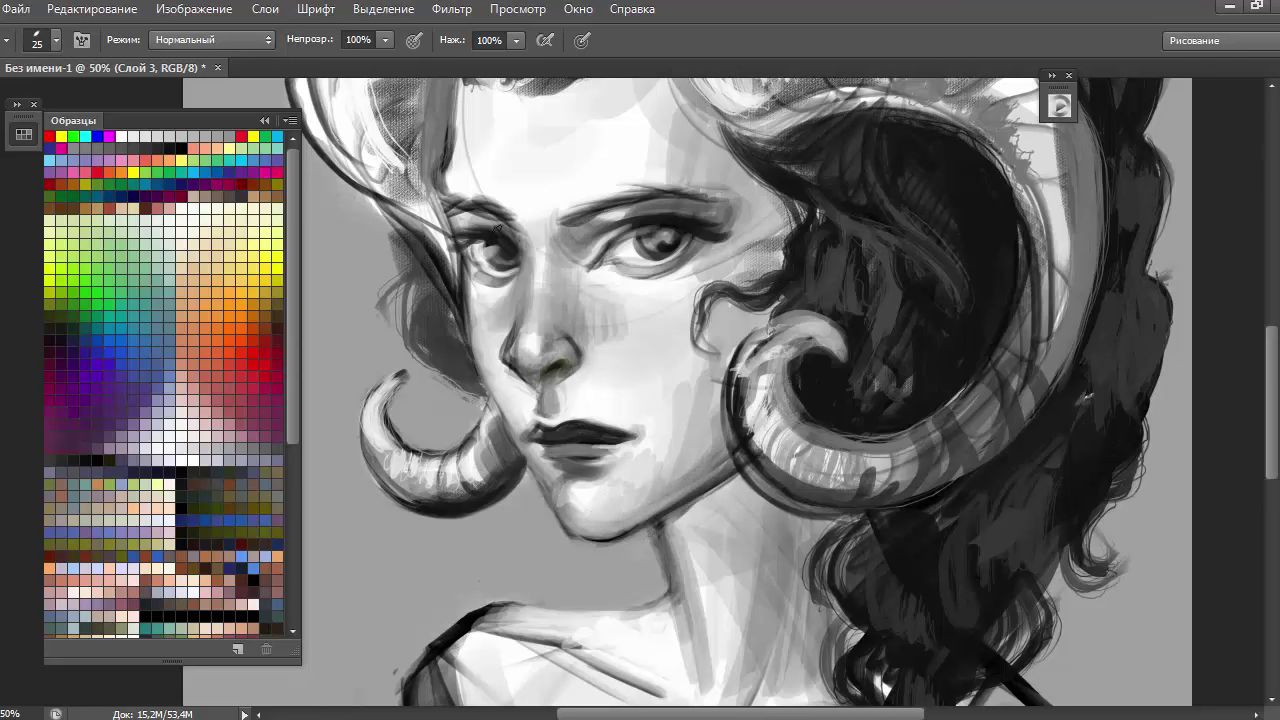
pyautogui.moveTo(760, 230); pyautogui.dragTo(602, 289)
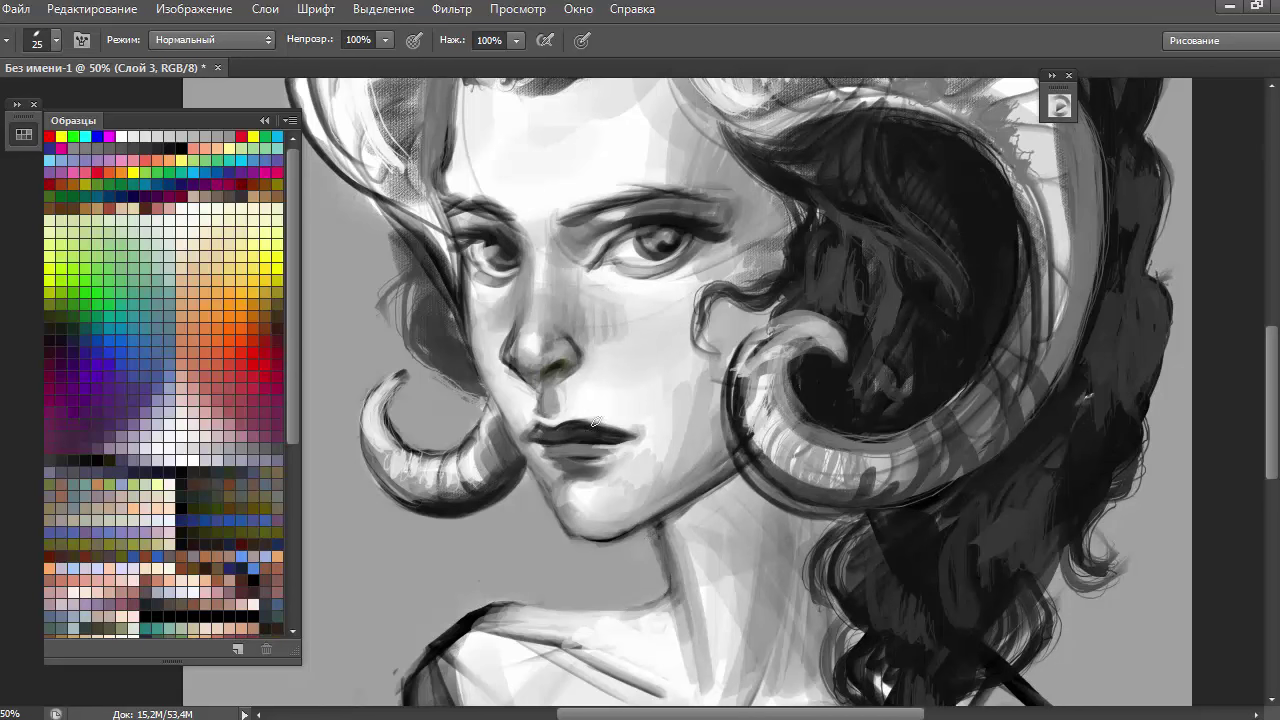
# Paint light strands into the left-side hair and darken the hair edge beside the horn
pyautogui.moveTo(596, 422); pyautogui.dragTo(558, 452)
pyautogui.scroll(3, 579, 397)
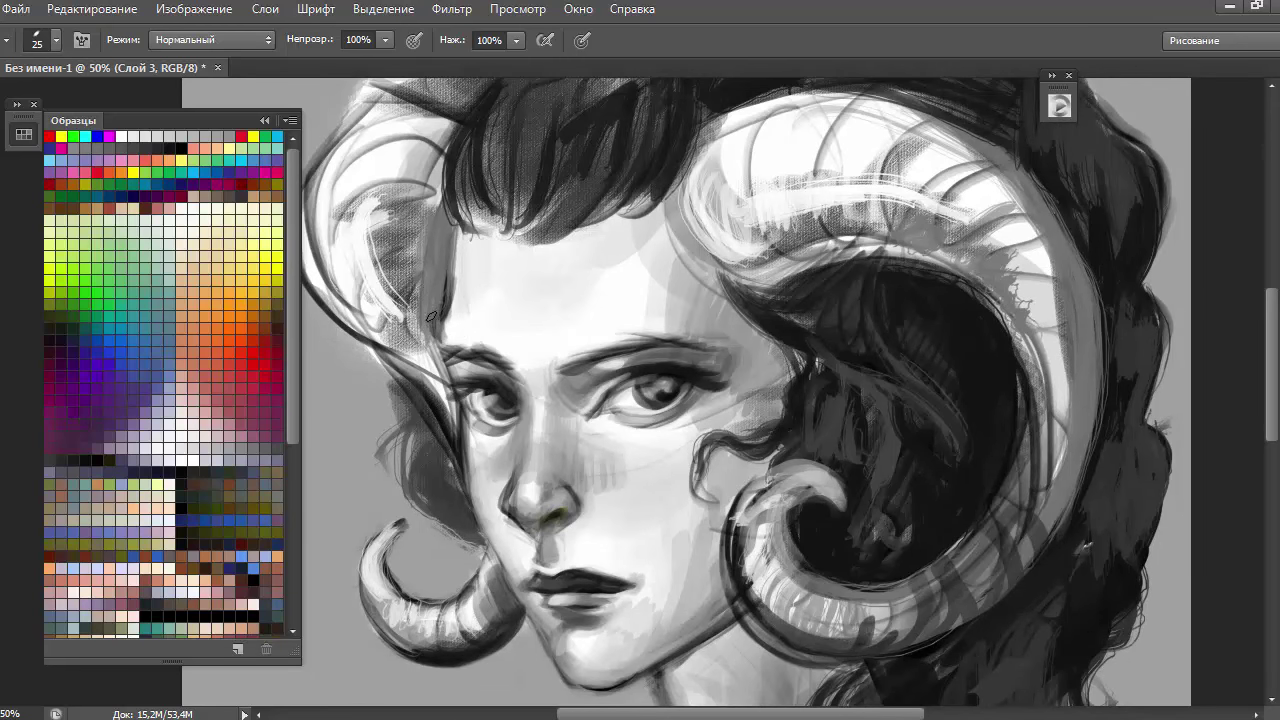
pyautogui.moveTo(431, 316); pyautogui.dragTo(428, 370)
pyautogui.moveTo(405, 280)
pyautogui.mouseDown()
pyautogui.moveTo(432, 370)
pyautogui.moveTo(420, 395)
pyautogui.mouseUp()
pyautogui.moveTo(420, 215); pyautogui.dragTo(345, 300)
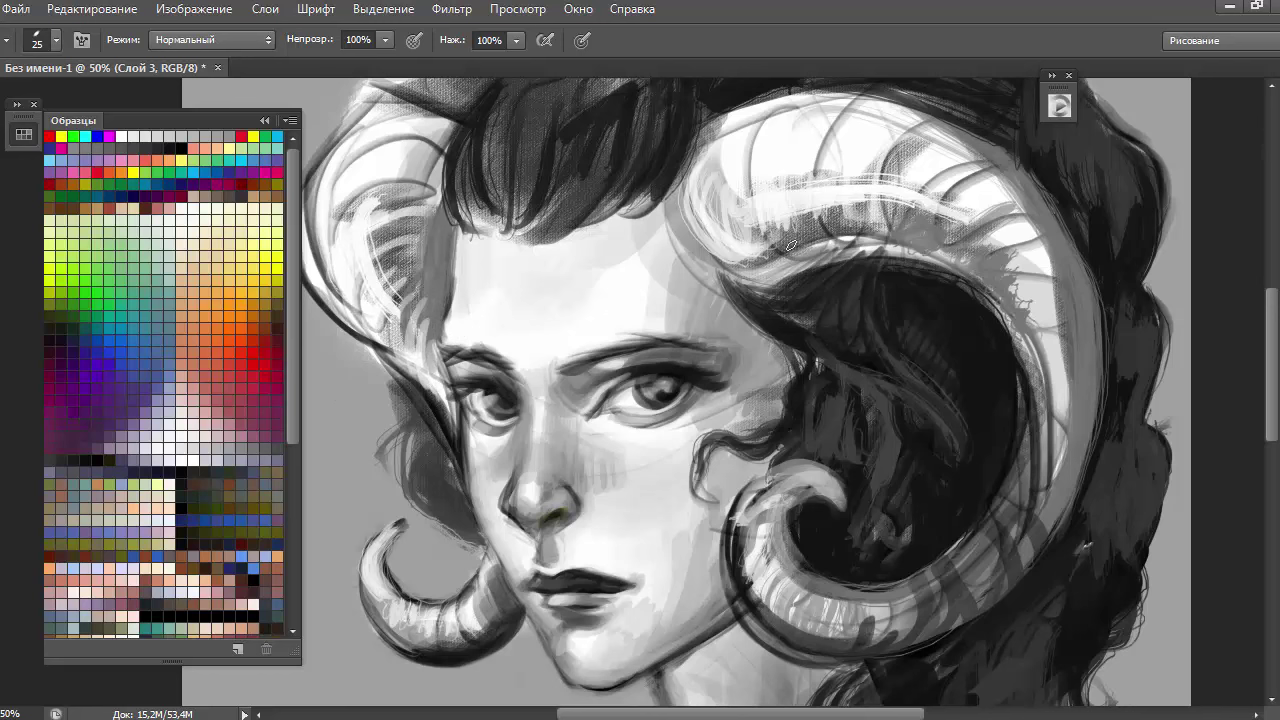
pyautogui.moveTo(772, 318)
pyautogui.mouseDown()
pyautogui.moveTo(760, 390)
pyautogui.moveTo(800, 520)
pyautogui.mouseUp()
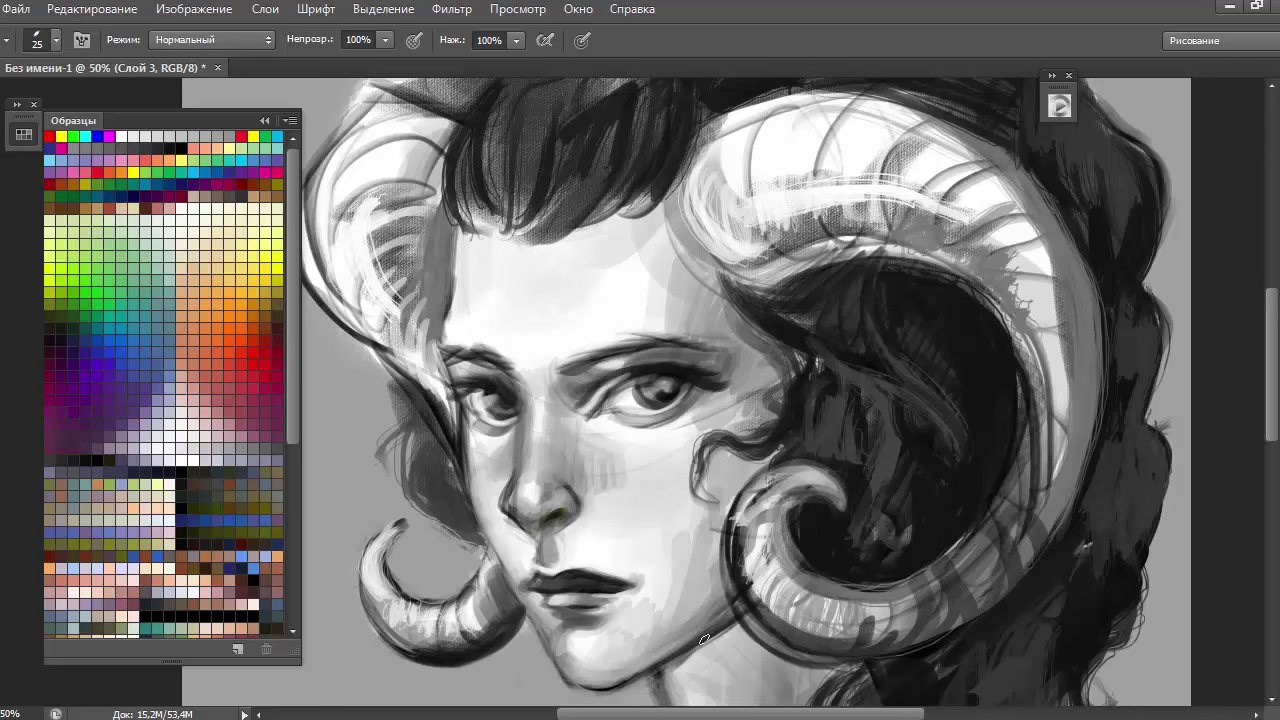
# Hatch dark shading over the neck and hair, then darken the right eyebrow
pyautogui.moveTo(743, 608); pyautogui.dragTo(718, 448)
pyautogui.moveTo(650, 500)
pyautogui.mouseDown()
pyautogui.moveTo(740, 570)
pyautogui.moveTo(740, 660)
pyautogui.mouseUp()
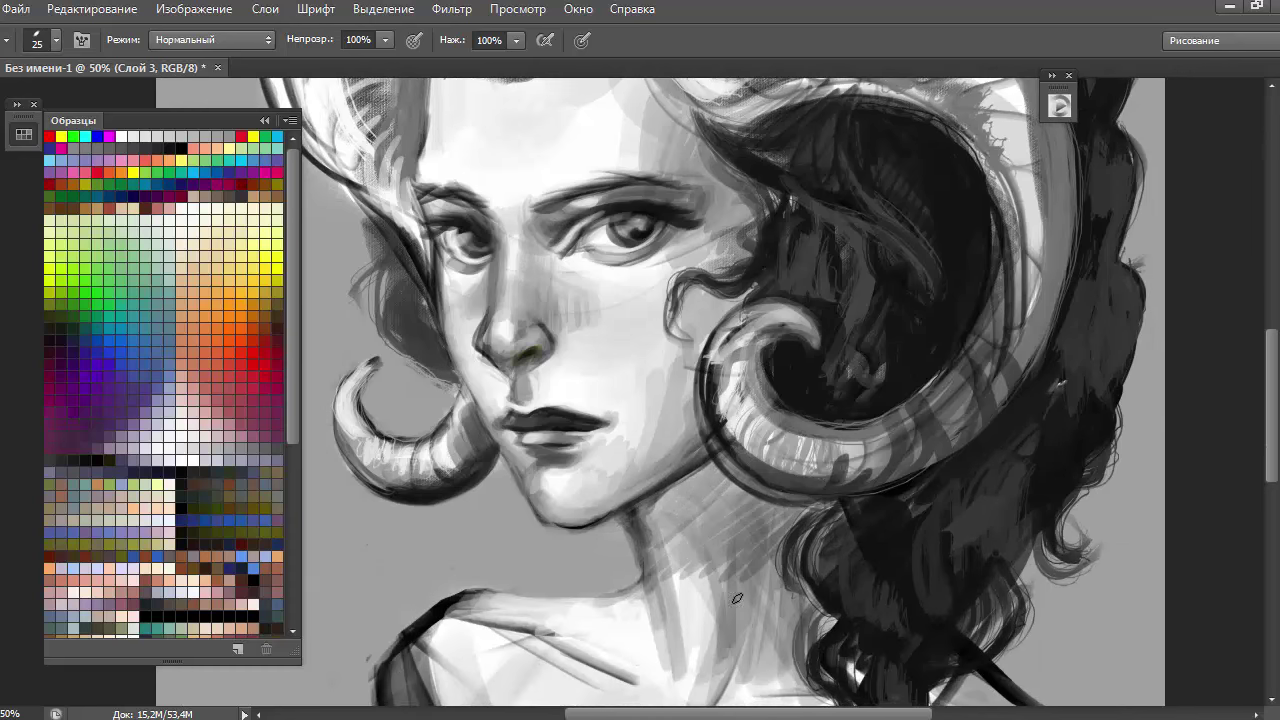
pyautogui.moveTo(760, 545); pyautogui.dragTo(800, 680)
pyautogui.moveTo(805, 585); pyautogui.dragTo(830, 640)
pyautogui.moveTo(521, 204)
pyautogui.mouseDown()
pyautogui.moveTo(580, 188)
pyautogui.moveTo(647, 198)
pyautogui.mouseUp()
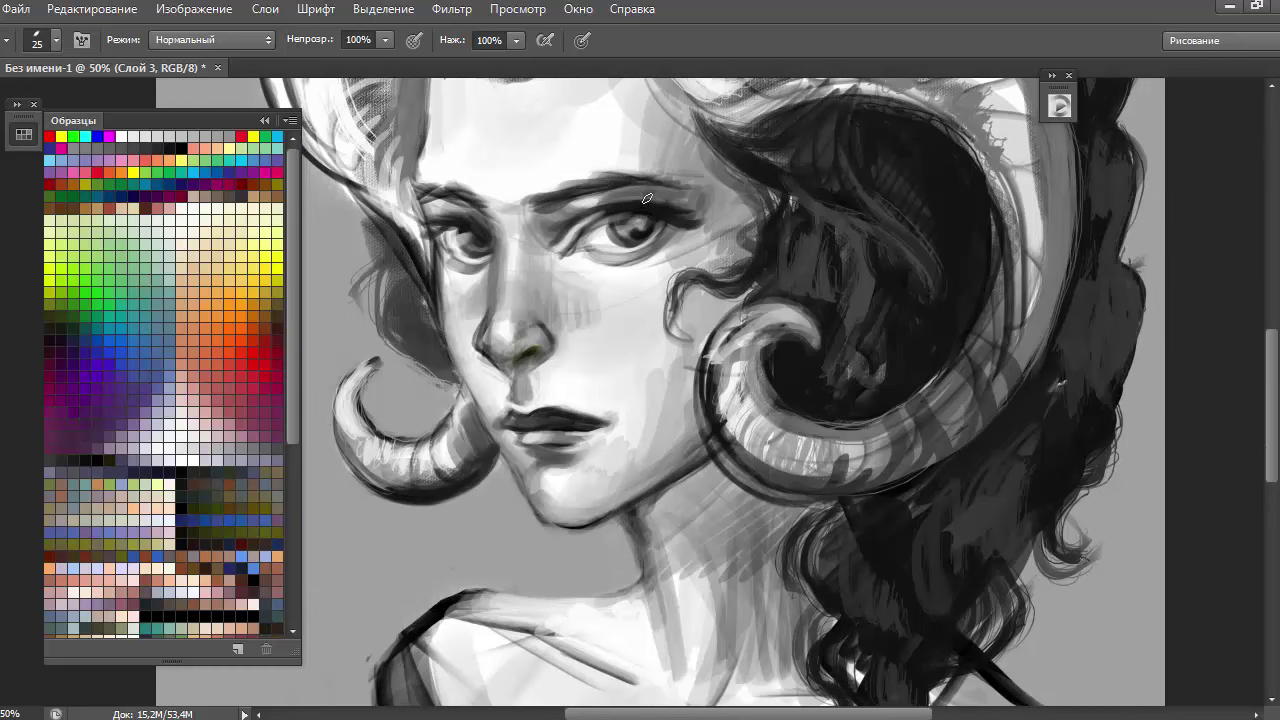
# Fit the canvas to the screen and paint the white top strip grey
pyautogui.hotkey('ctrl', '0')
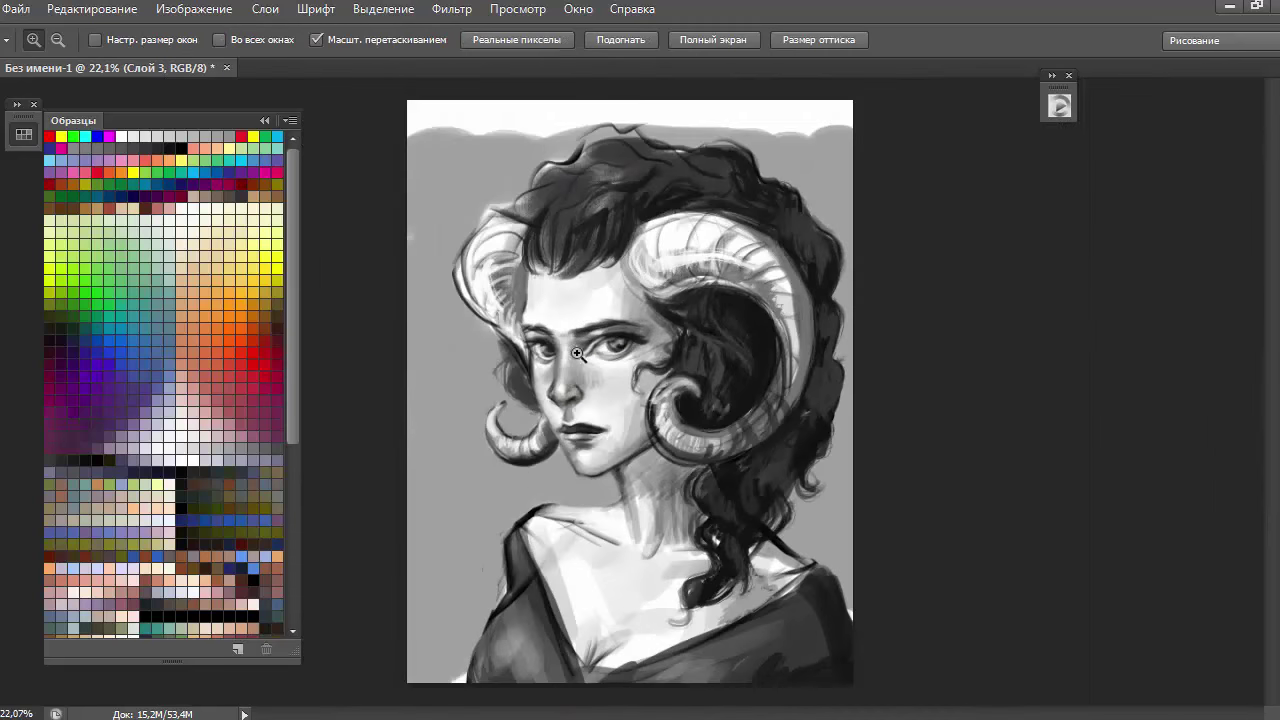
pyautogui.moveTo(447, 105); pyautogui.dragTo(850, 118)
pyautogui.moveTo(580, 170)
pyautogui.mouseDown()
pyautogui.moveTo(718, 130)
pyautogui.moveTo(750, 178)
pyautogui.mouseUp()
pyautogui.moveTo(565, 250)
pyautogui.mouseDown()
pyautogui.moveTo(686, 194)
pyautogui.moveTo(730, 150)
pyautogui.mouseUp()
pyautogui.moveTo(590, 620); pyautogui.dragTo(670, 680)
# Darken the clothing over the right chest and add loose grey background strokes
pyautogui.moveTo(758, 651)
pyautogui.mouseDown()
pyautogui.moveTo(770, 560)
pyautogui.moveTo(794, 594)
pyautogui.moveTo(640, 675)
pyautogui.mouseUp()
pyautogui.moveTo(780, 530)
pyautogui.mouseDown()
pyautogui.moveTo(844, 551)
pyautogui.moveTo(820, 280)
pyautogui.mouseUp()
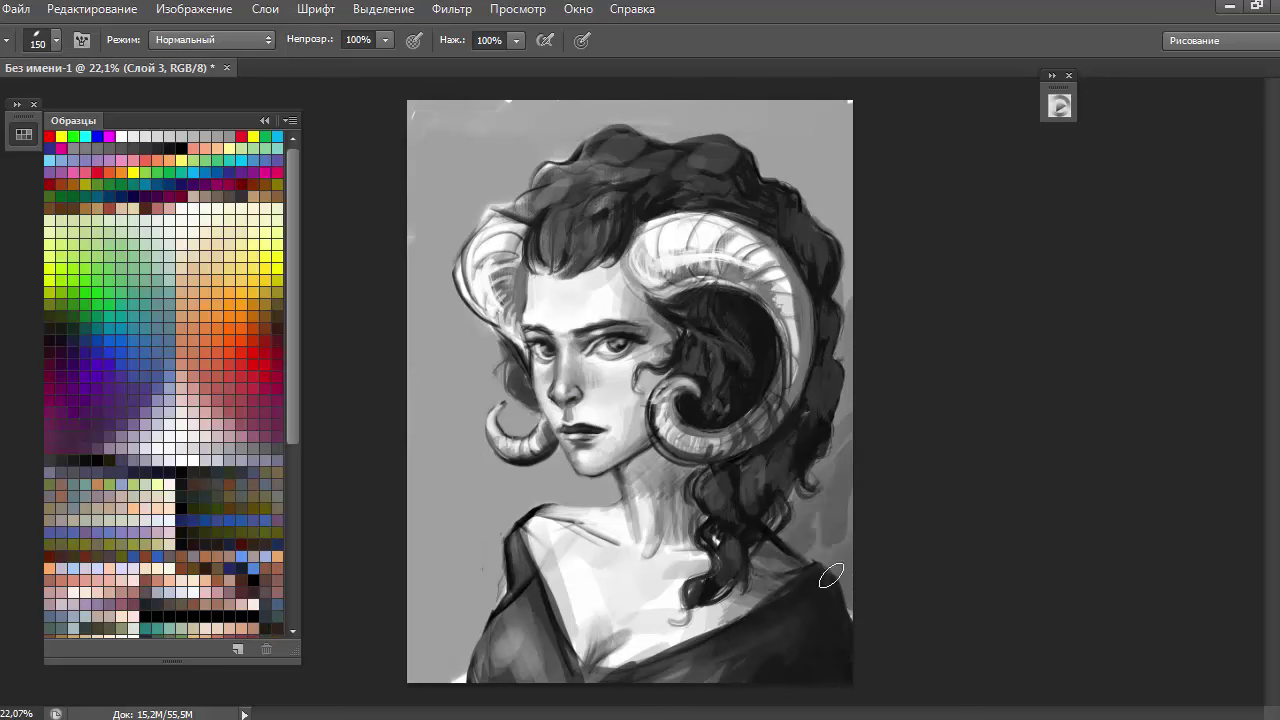
pyautogui.moveTo(830, 600); pyautogui.dragTo(815, 150)
pyautogui.moveTo(420, 670); pyautogui.dragTo(490, 480)
pyautogui.moveTo(550, 600)
pyautogui.mouseDown()
pyautogui.moveTo(470, 452)
pyautogui.moveTo(437, 231)
pyautogui.mouseUp()
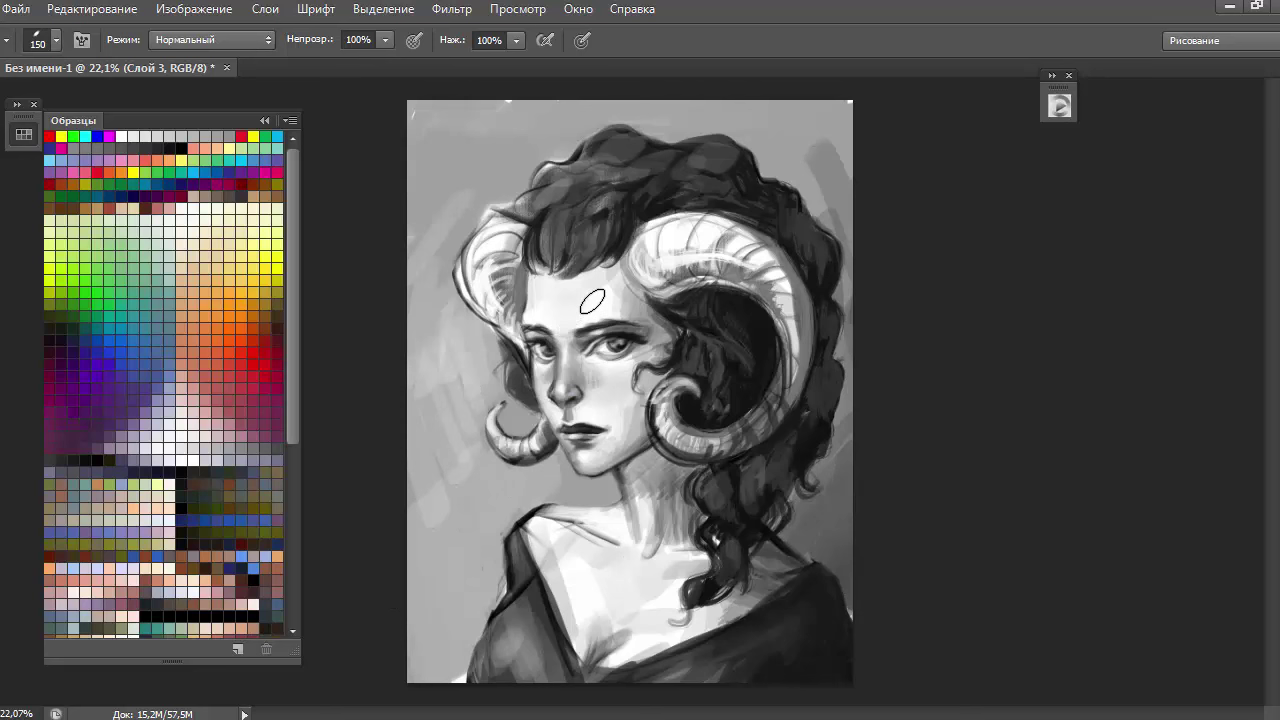
# With a smaller brush, darken the hair running down the horn's right edge
pyautogui.press('[')
pyautogui.press('[')
pyautogui.press('[')
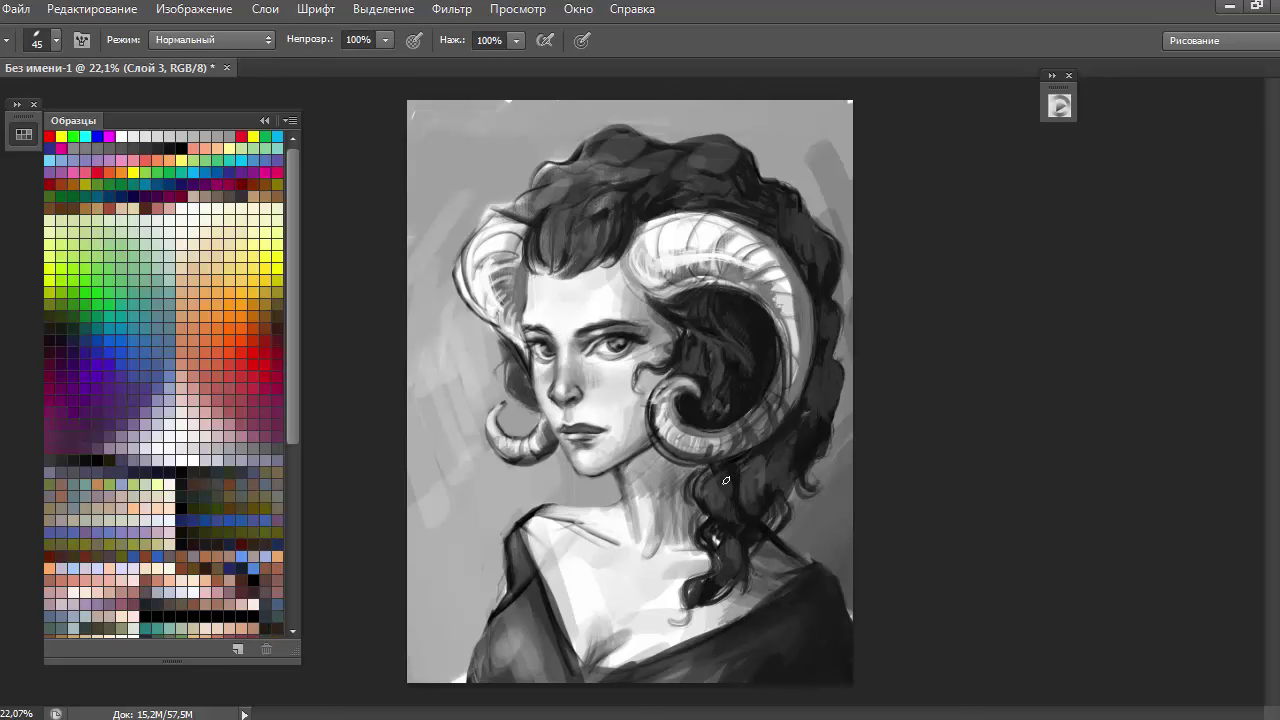
pyautogui.moveTo(754, 462); pyautogui.dragTo(780, 497)
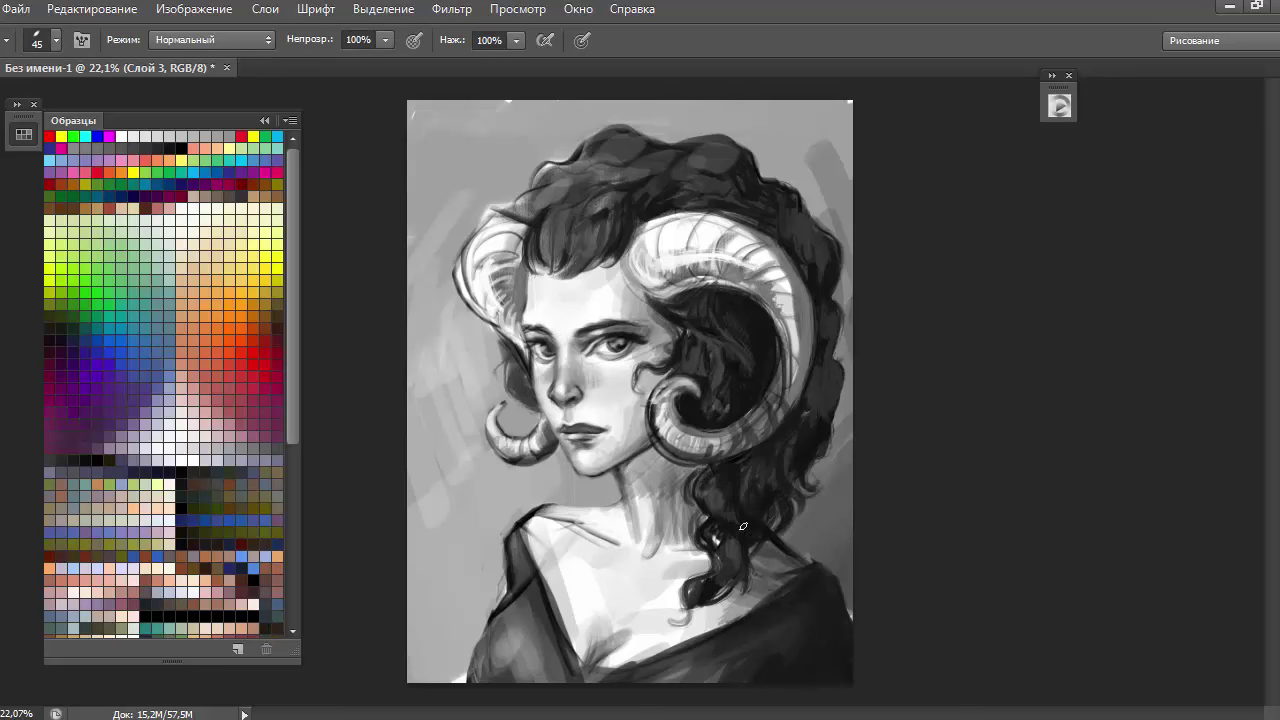
pyautogui.moveTo(740, 470); pyautogui.dragTo(820, 395)
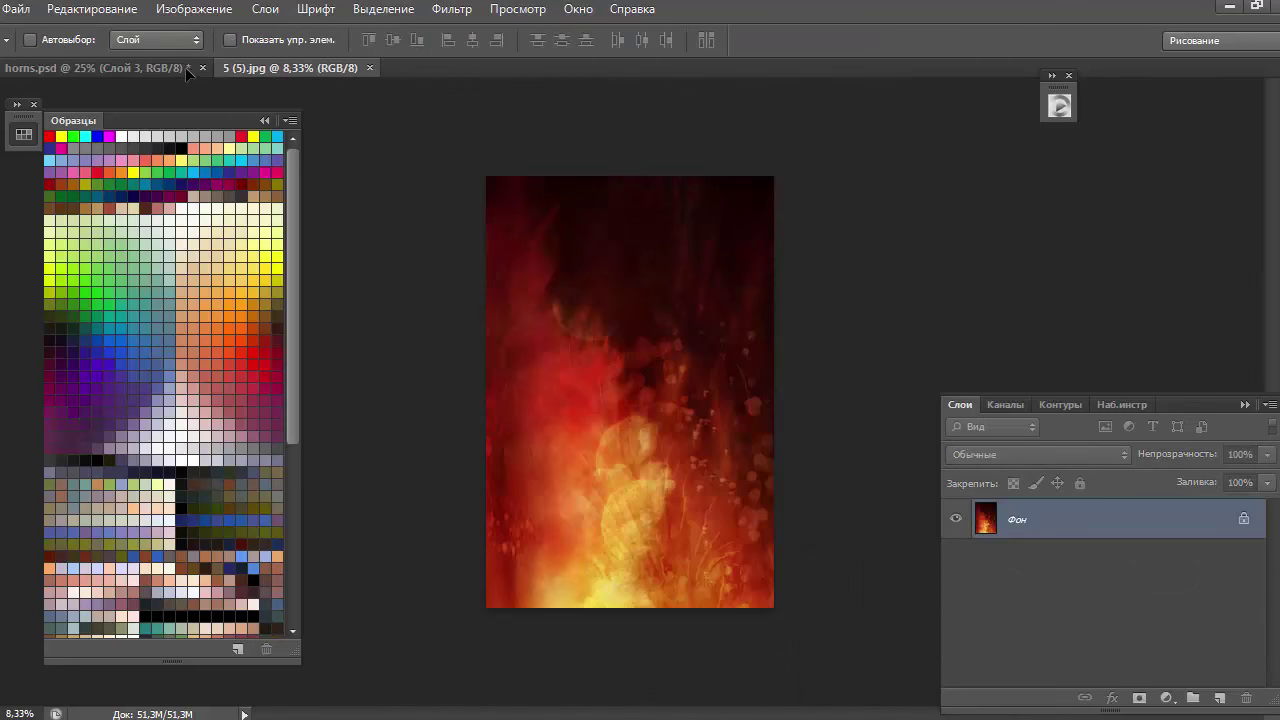
# Place the red fire texture, rotate it to cover the canvas, and blend it as Lighten
pyautogui.moveTo(185, 67); pyautogui.dragTo(565, 331)
pyautogui.scroll(-3, 703, 357)
pyautogui.hotkey('ctrl', 't')
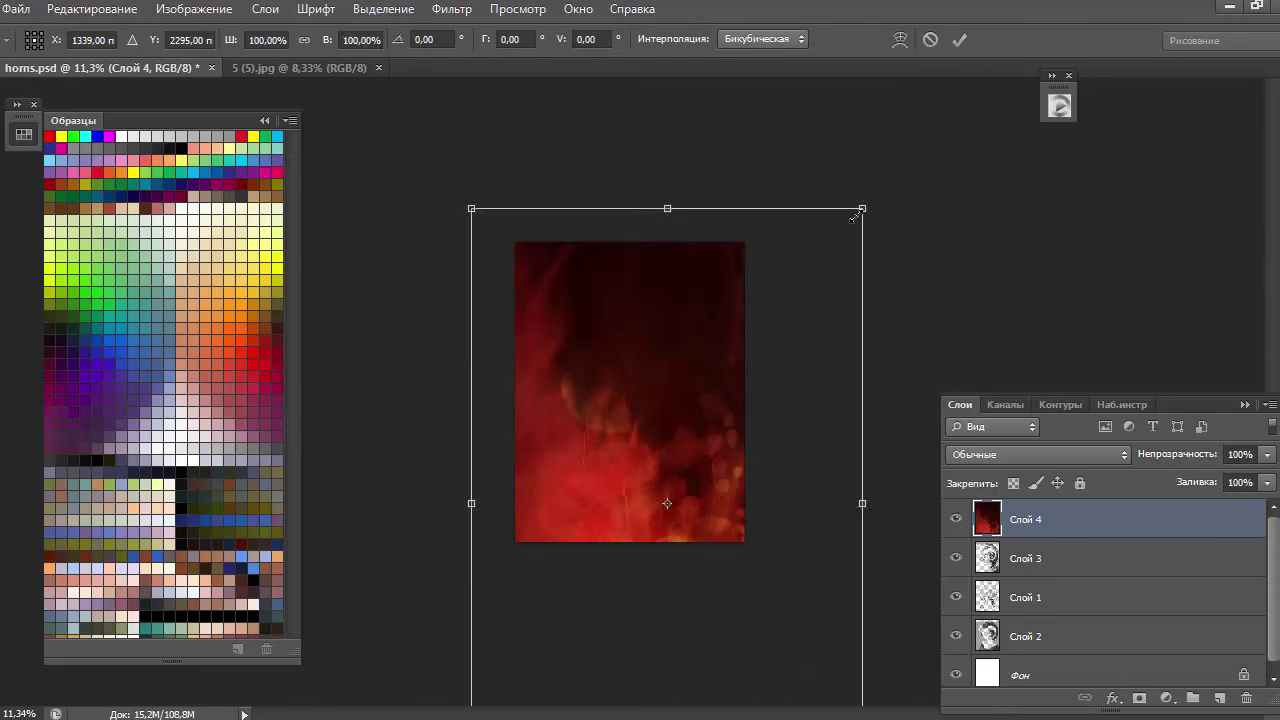
pyautogui.moveTo(843, 344)
pyautogui.mouseDown()
pyautogui.moveTo(847, 425)
pyautogui.moveTo(800, 440)
pyautogui.moveTo(769, 270)
pyautogui.mouseUp()
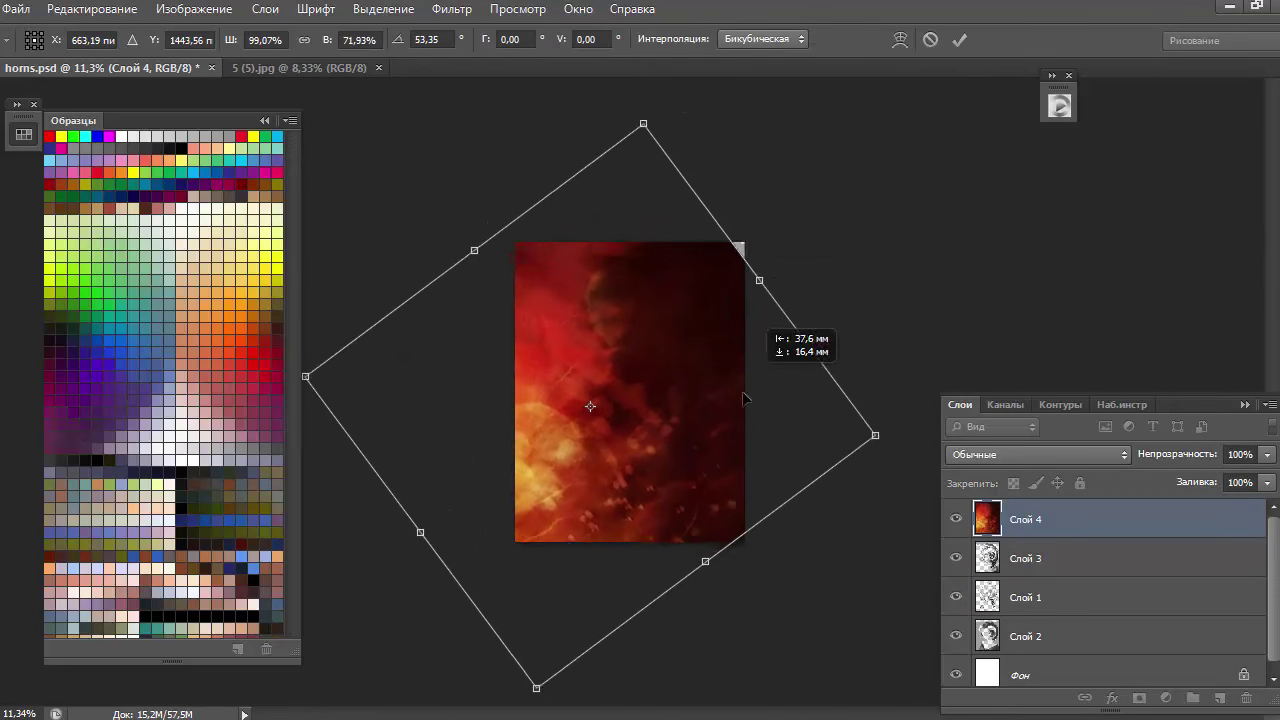
pyautogui.click(959, 39)
pyautogui.press('z')
pyautogui.hotkey('shift', '+')
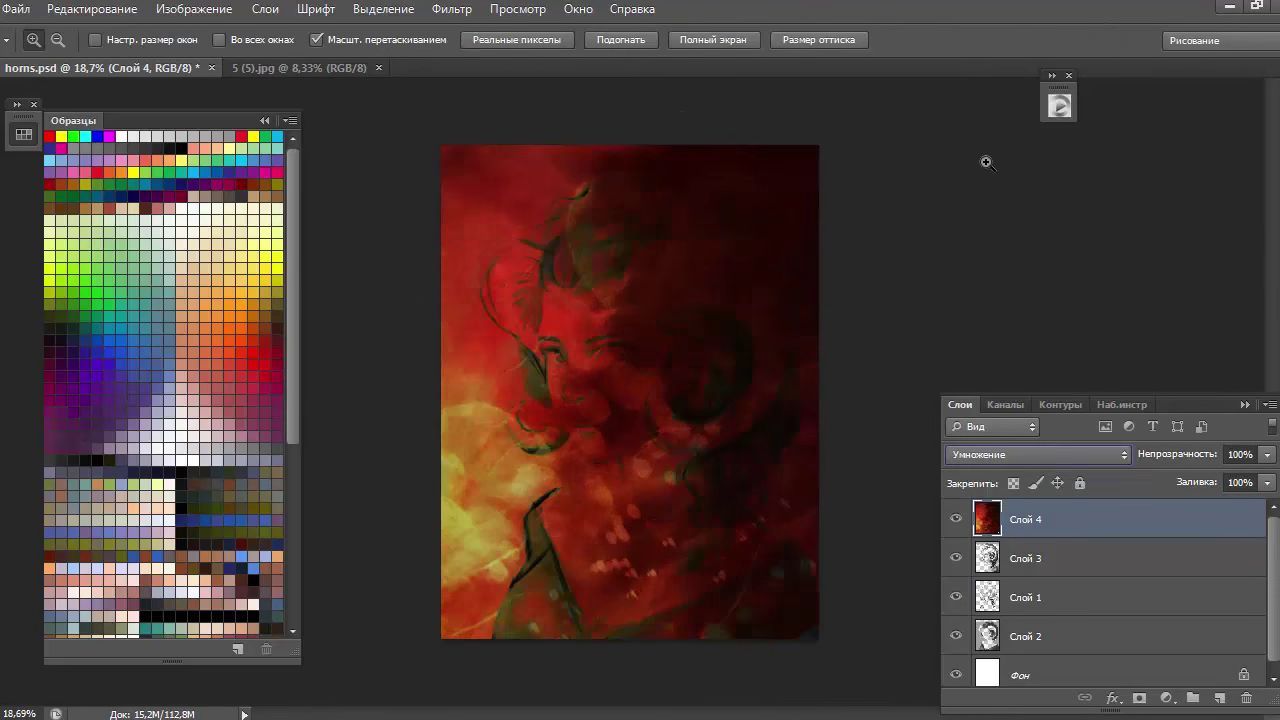
pyautogui.hotkey('shift', '+')
pyautogui.hotkey('alt', 'shift', 'g')
# On a new layer, paint pink skin tone over the face and set it to Vivid Light
pyautogui.click(1219, 698)
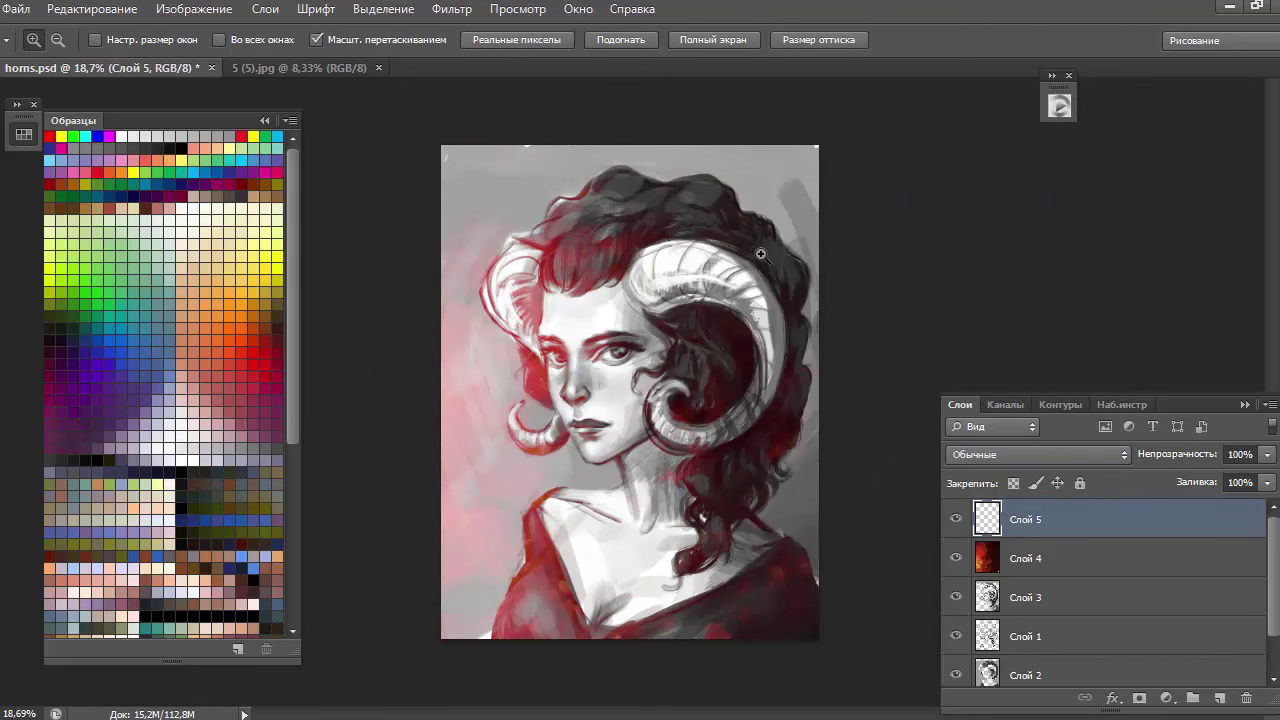
pyautogui.press('b')
pyautogui.click(196, 368)
pyautogui.moveTo(600, 320)
pyautogui.mouseDown()
pyautogui.moveTo(568, 395)
pyautogui.moveTo(640, 440)
pyautogui.moveTo(670, 528)
pyautogui.moveTo(599, 611)
pyautogui.mouseUp()
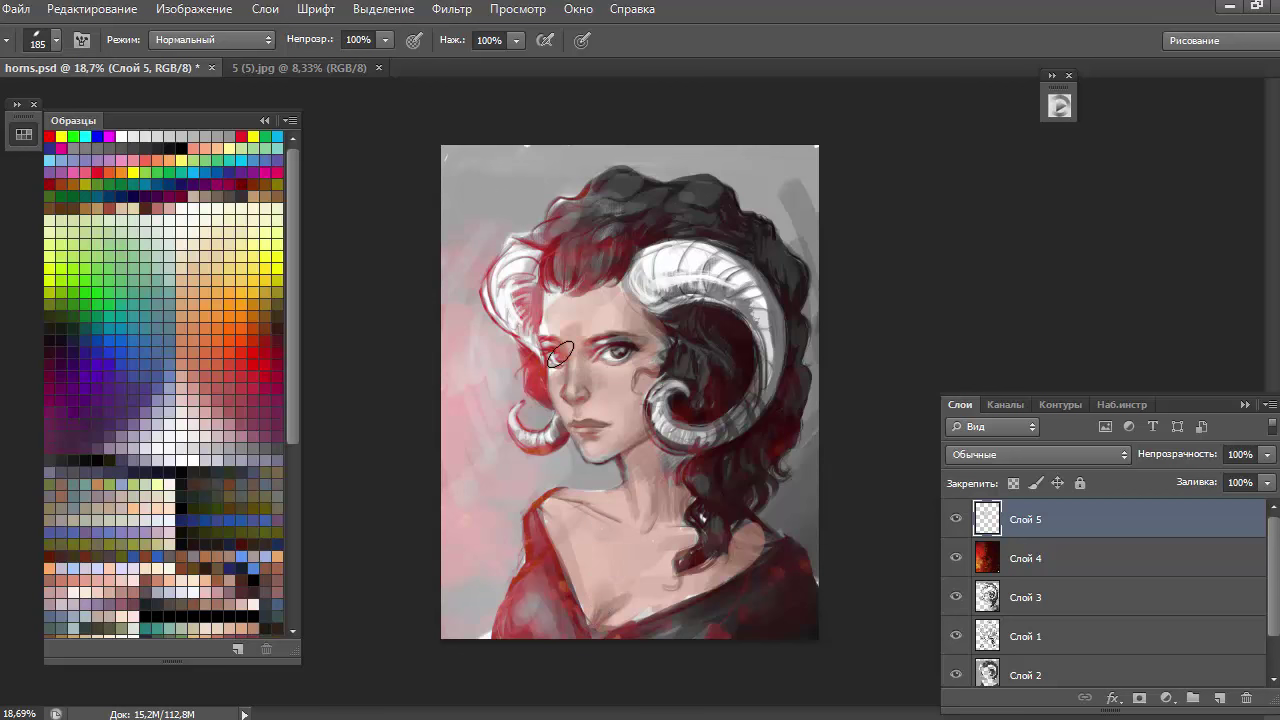
pyautogui.click(1037, 454)
pyautogui.click(1012, 240)
pyautogui.press('Down')
pyautogui.press('Down')
pyautogui.press('Down')
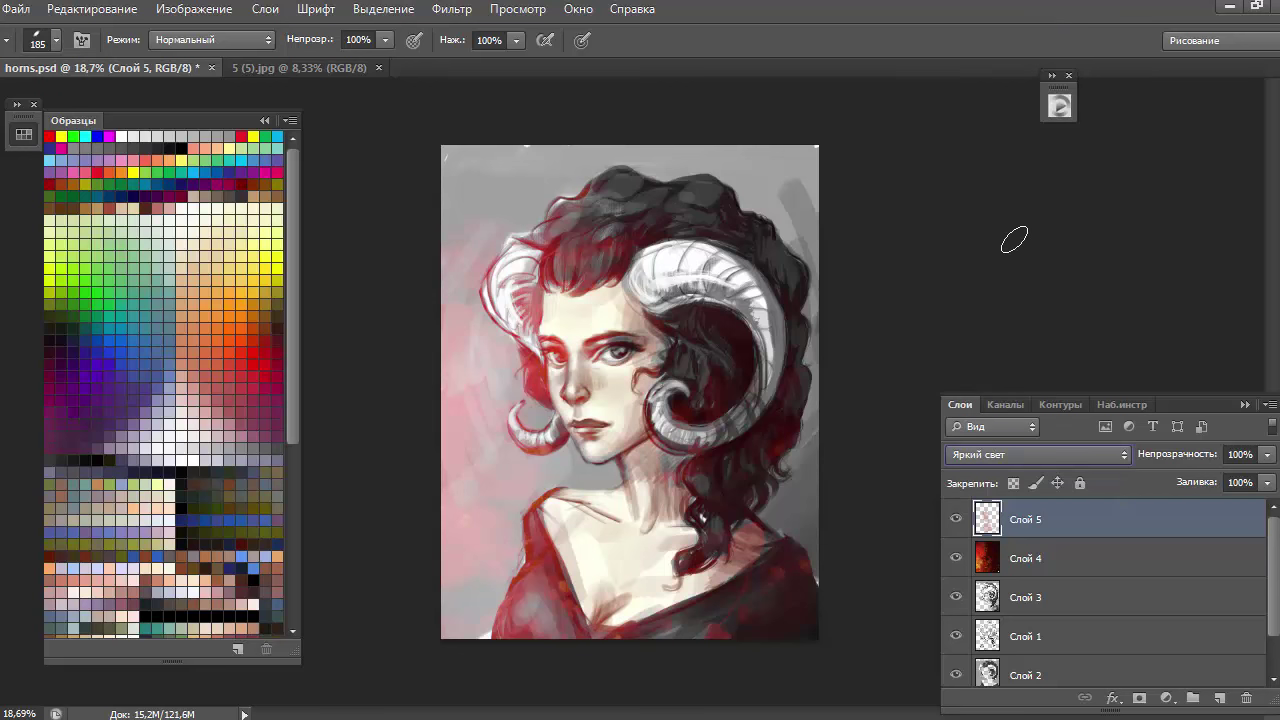
pyautogui.press('e')
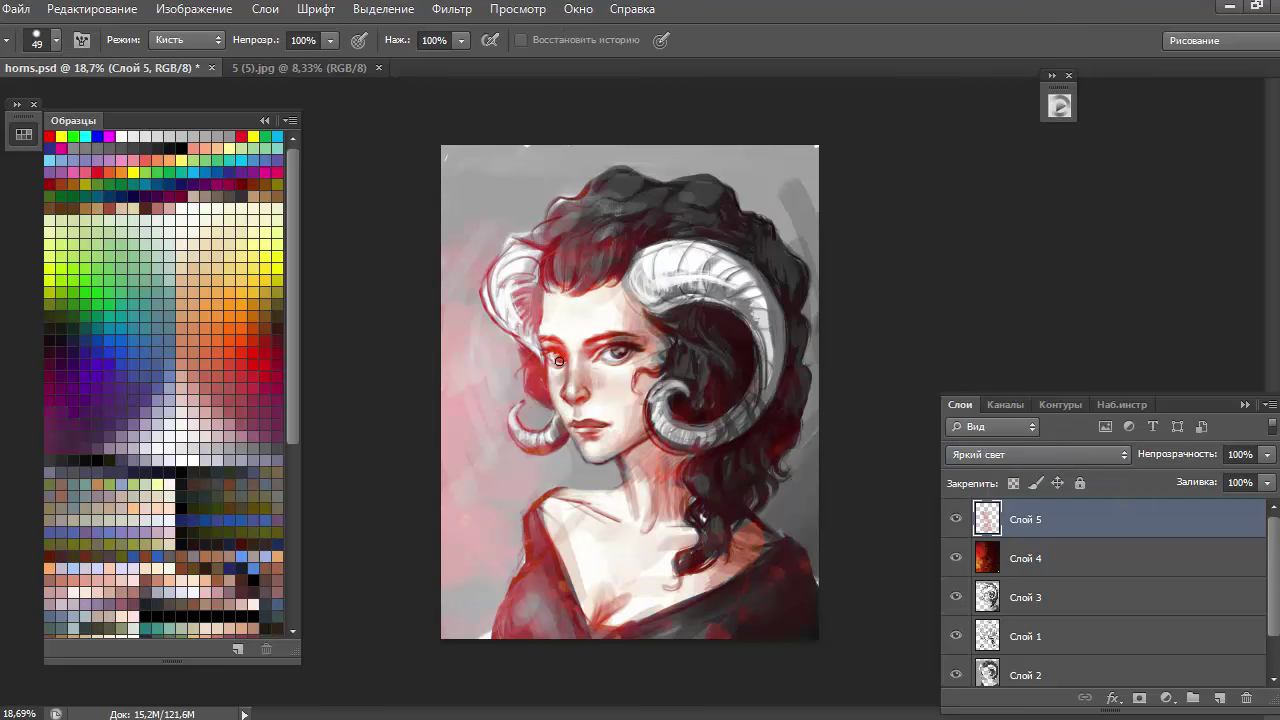
pyautogui.press('b')
# On another new layer, paint bluish colour over the horns with a Linear Dodge blend
pyautogui.click(1219, 698)
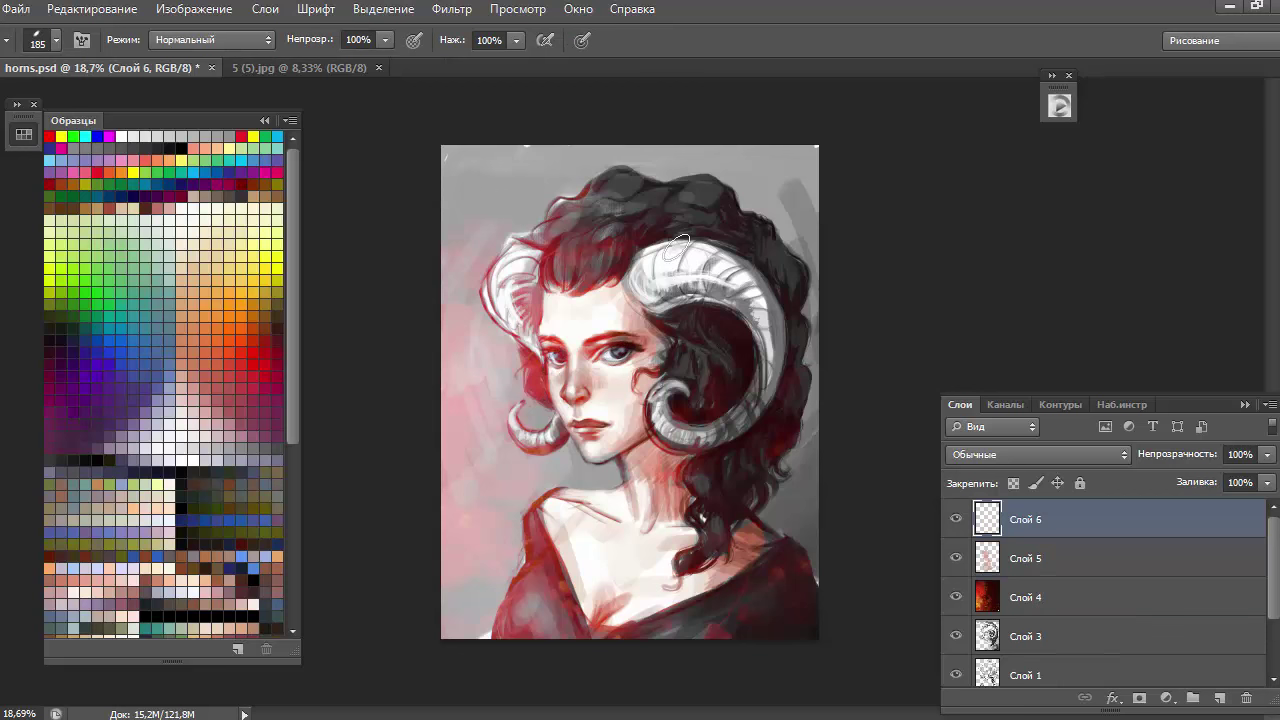
pyautogui.moveTo(640, 270); pyautogui.dragTo(705, 425)
pyautogui.click(1037, 454)
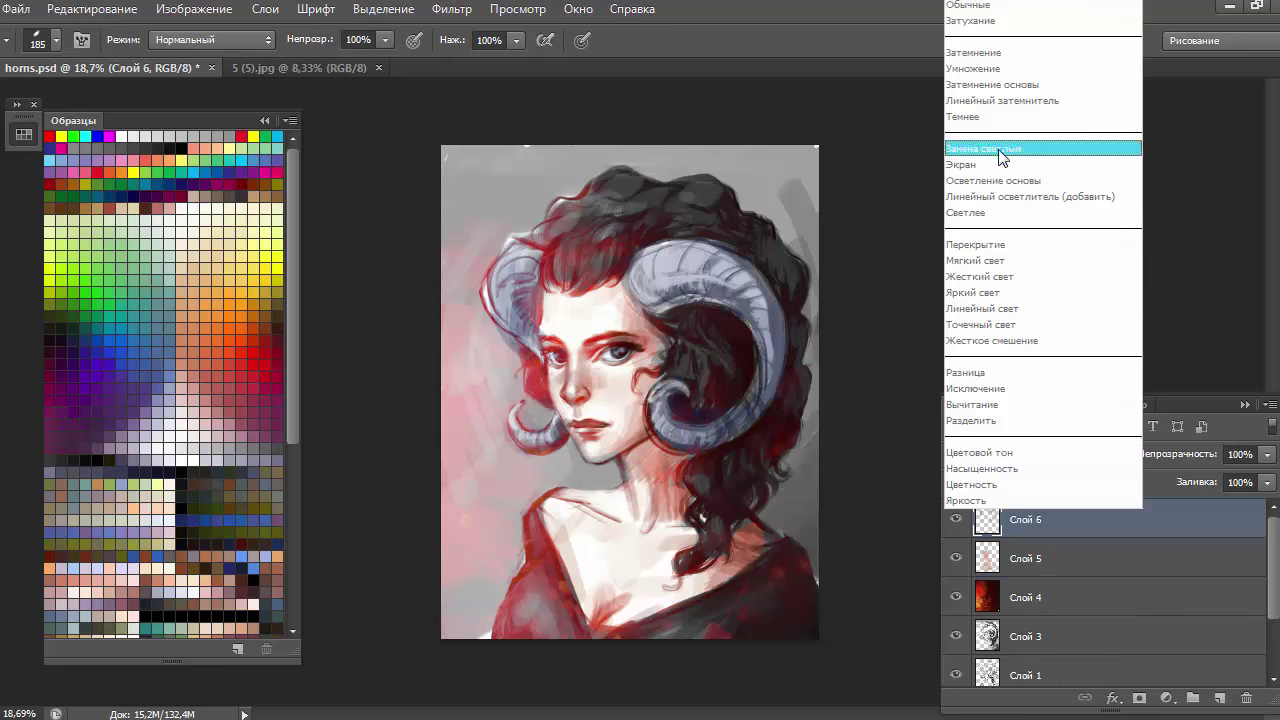
pyautogui.click(1030, 145)
pyautogui.press('Down')
pyautogui.press('Down')
pyautogui.press('Down')
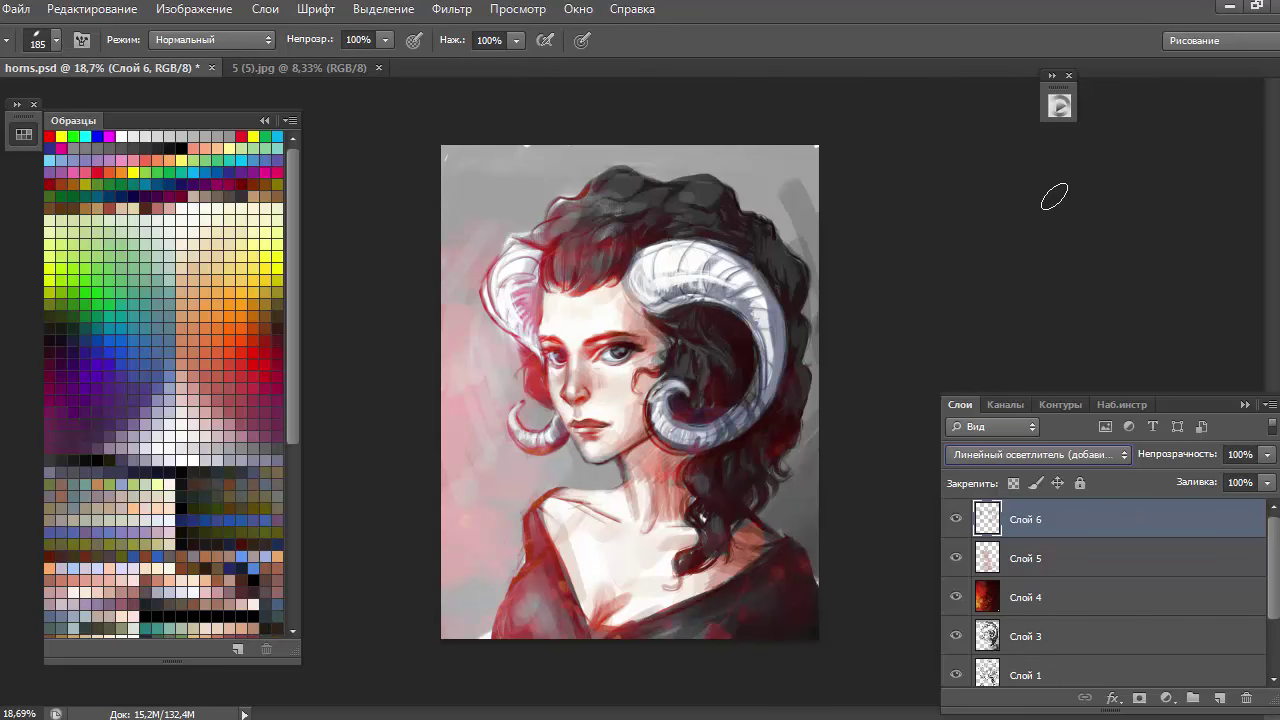
pyautogui.press('e')
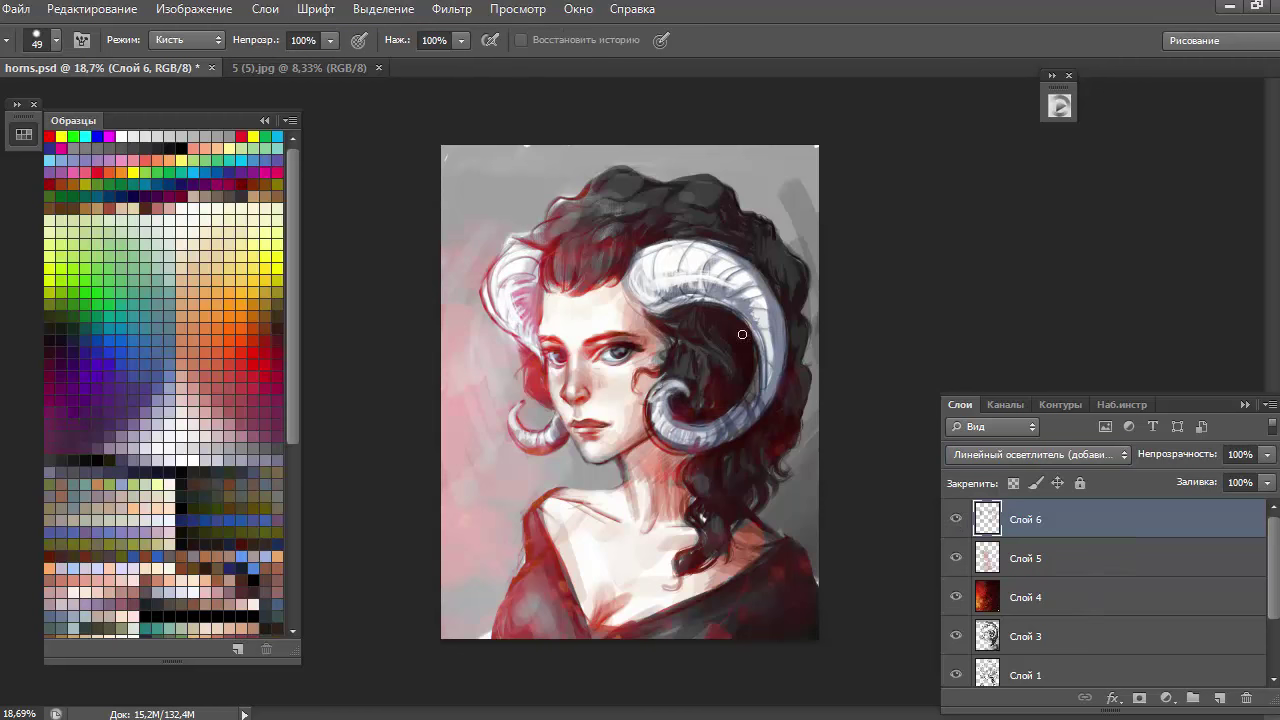
# Add a detail layer, hide the layers panel and zoom in closer on the face
pyautogui.click(1219, 697)
pyautogui.press('F7')
pyautogui.press('z')
pyautogui.moveTo(571, 370); pyautogui.dragTo(723, 200)
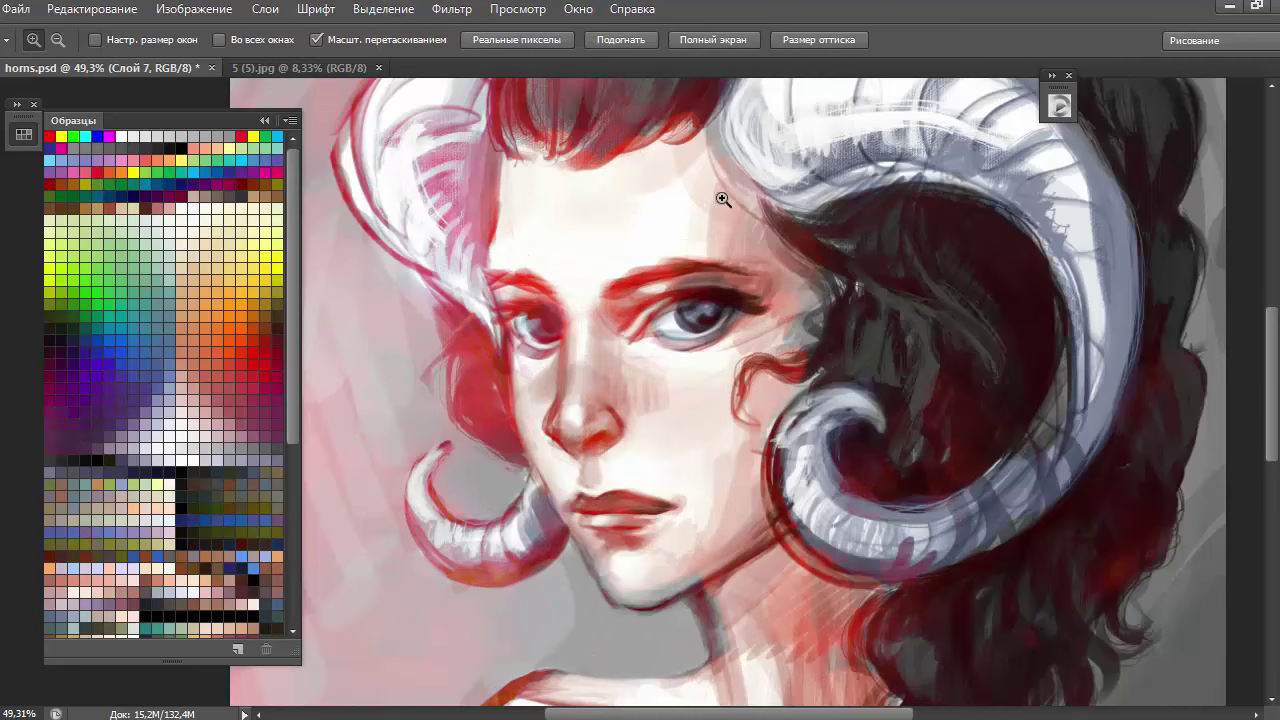
# With a small brush, outline both upper eyelids and define the right eyebrow's lower edge
pyautogui.press('b')
pyautogui.press('[')
pyautogui.press('[')
pyautogui.press('[')
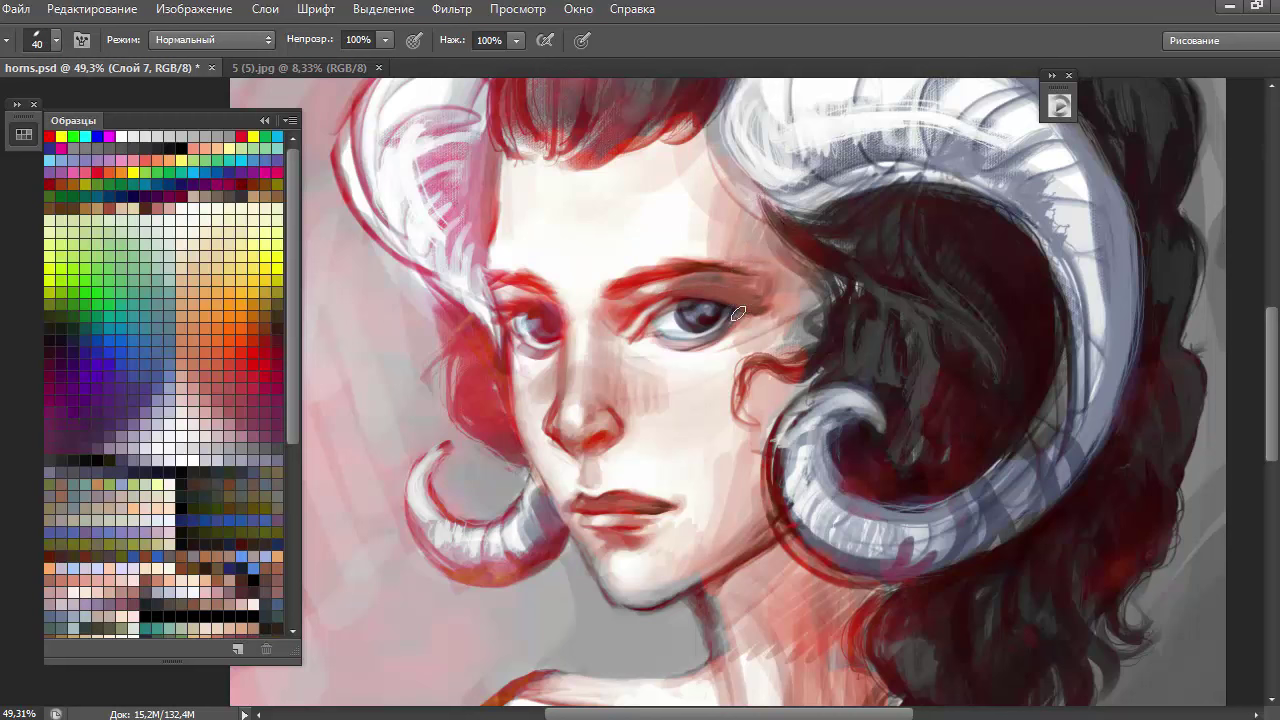
pyautogui.press('[')
pyautogui.press('[')
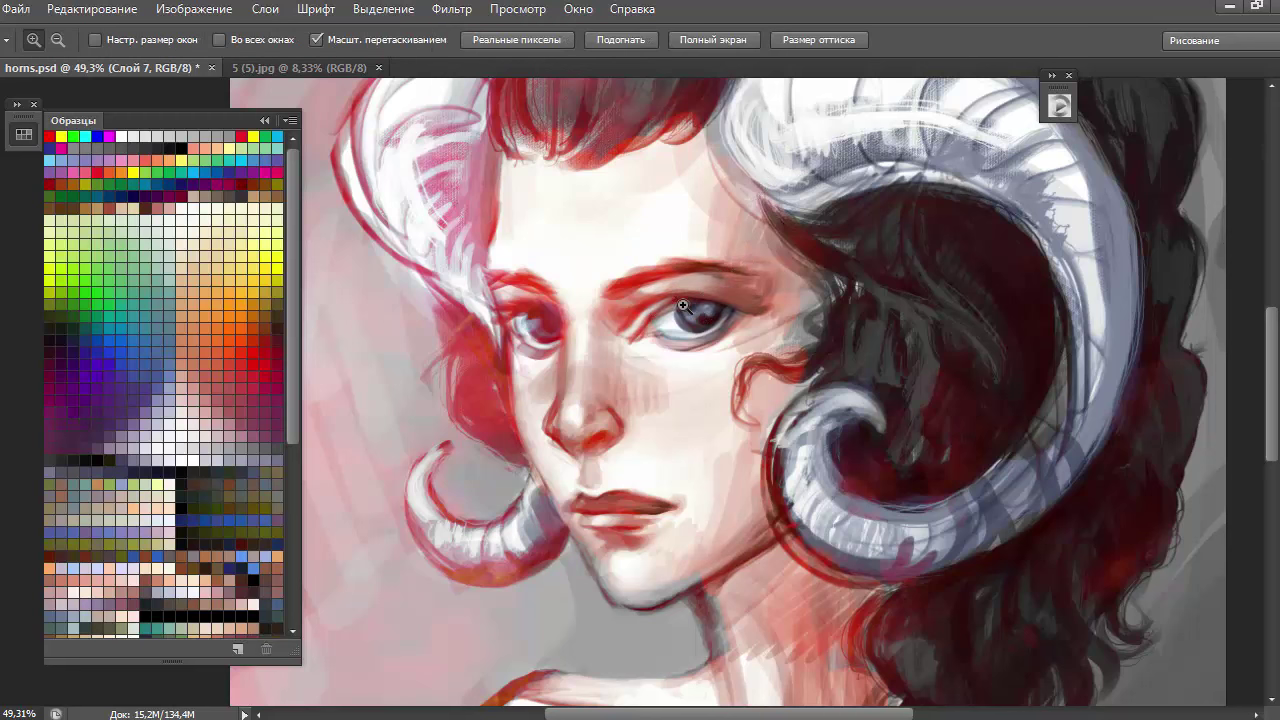
pyautogui.click(678, 292)
pyautogui.moveTo(624, 343); pyautogui.dragTo(730, 300)
pyautogui.moveTo(616, 314)
pyautogui.mouseDown()
pyautogui.moveTo(752, 288)
pyautogui.moveTo(733, 310)
pyautogui.mouseUp()
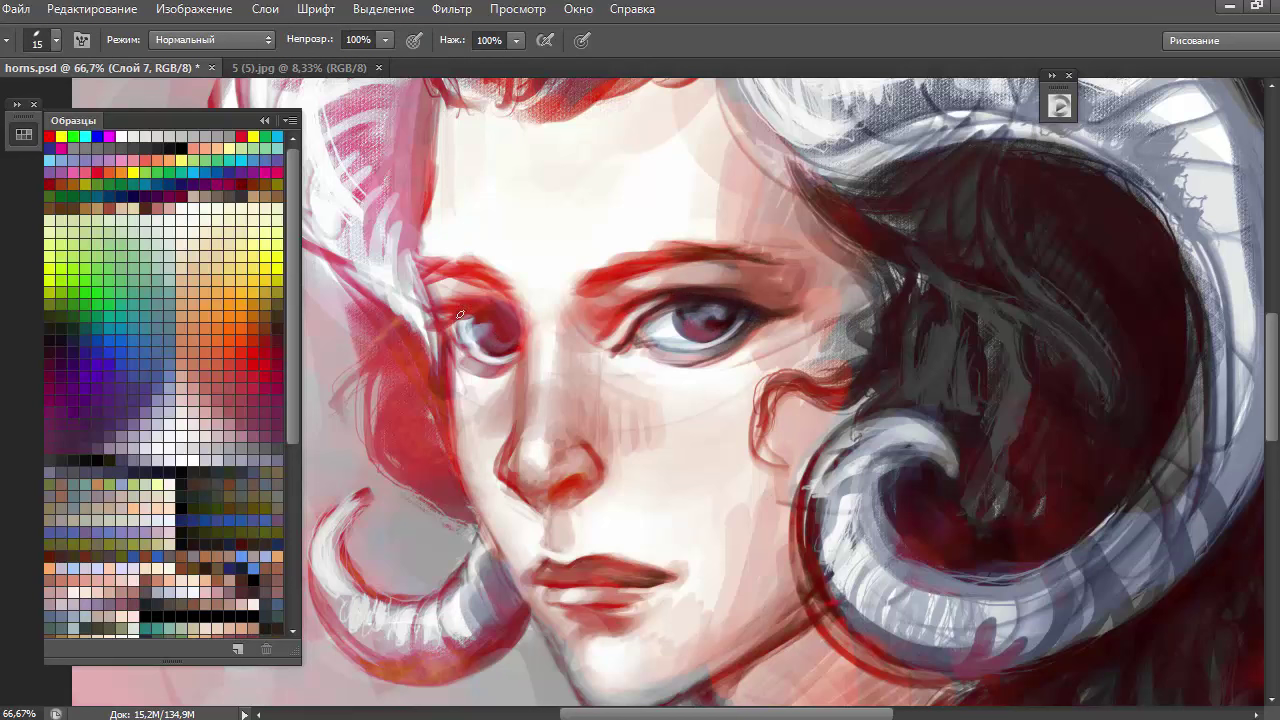
pyautogui.moveTo(456, 312); pyautogui.dragTo(486, 318)
pyautogui.moveTo(577, 291); pyautogui.dragTo(645, 267)
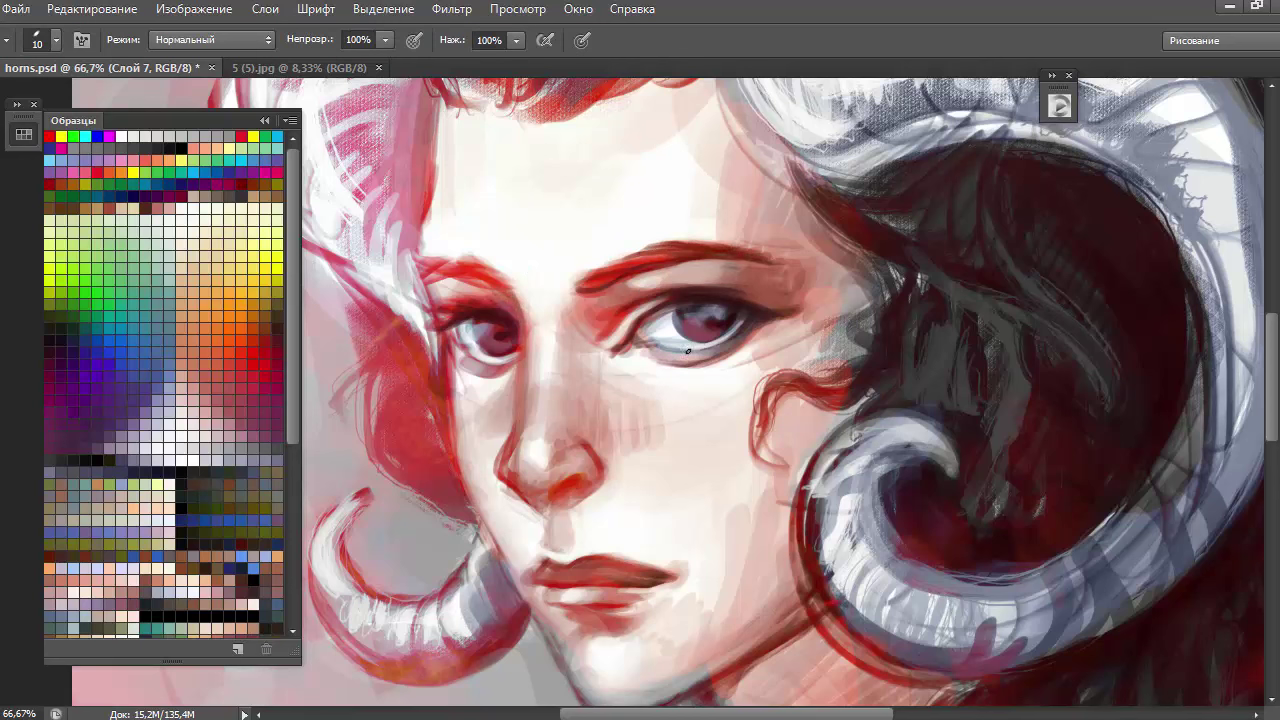
# Brighten under the right eye, repaint the grey patch in skin tone and blend it into curls
pyautogui.moveTo(730, 352); pyautogui.dragTo(663, 360)
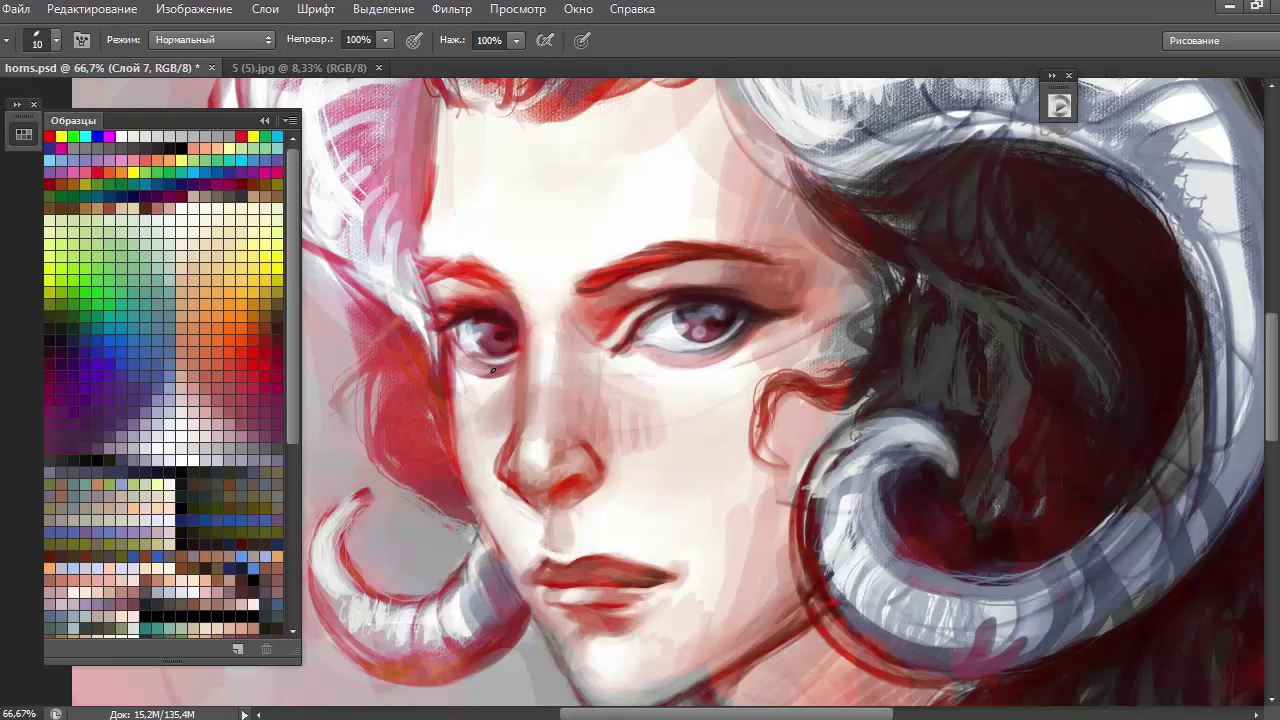
pyautogui.press(']')
pyautogui.press(']')
pyautogui.press(']')
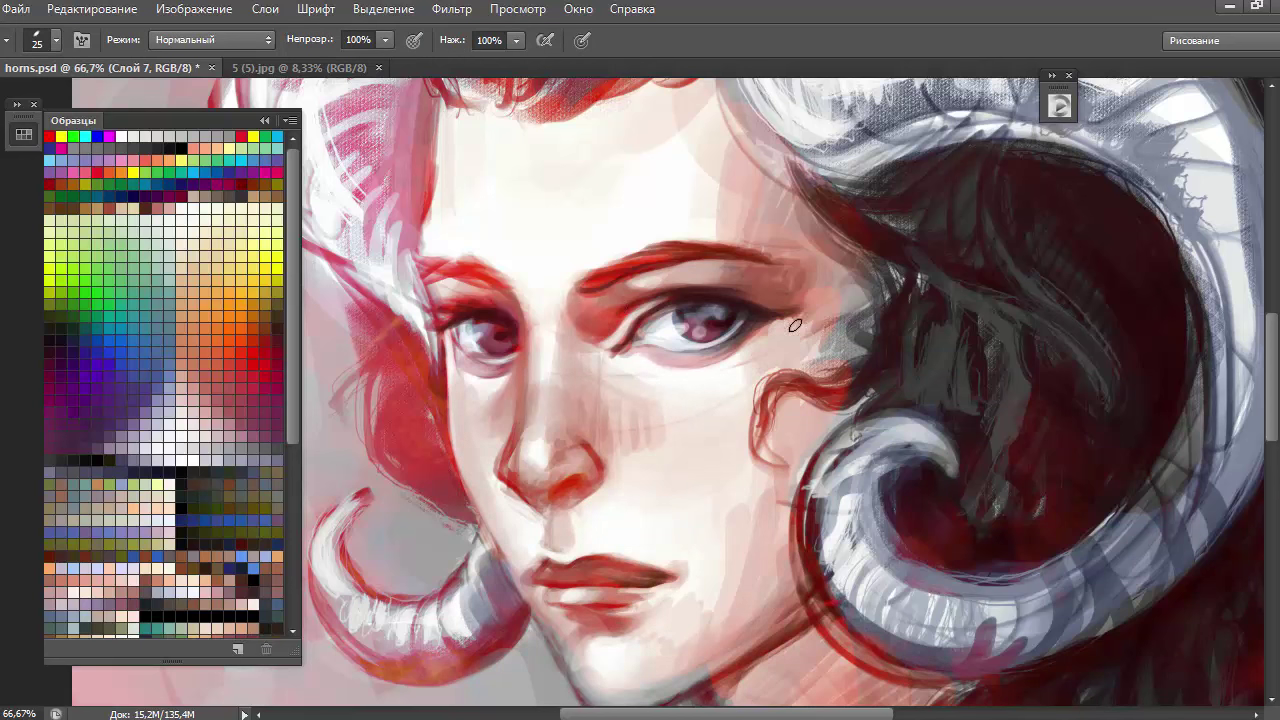
pyautogui.moveTo(820, 345)
pyautogui.mouseDown()
pyautogui.moveTo(860, 325)
pyautogui.moveTo(840, 250)
pyautogui.moveTo(815, 300)
pyautogui.moveTo(850, 330)
pyautogui.moveTo(835, 400)
pyautogui.mouseUp()
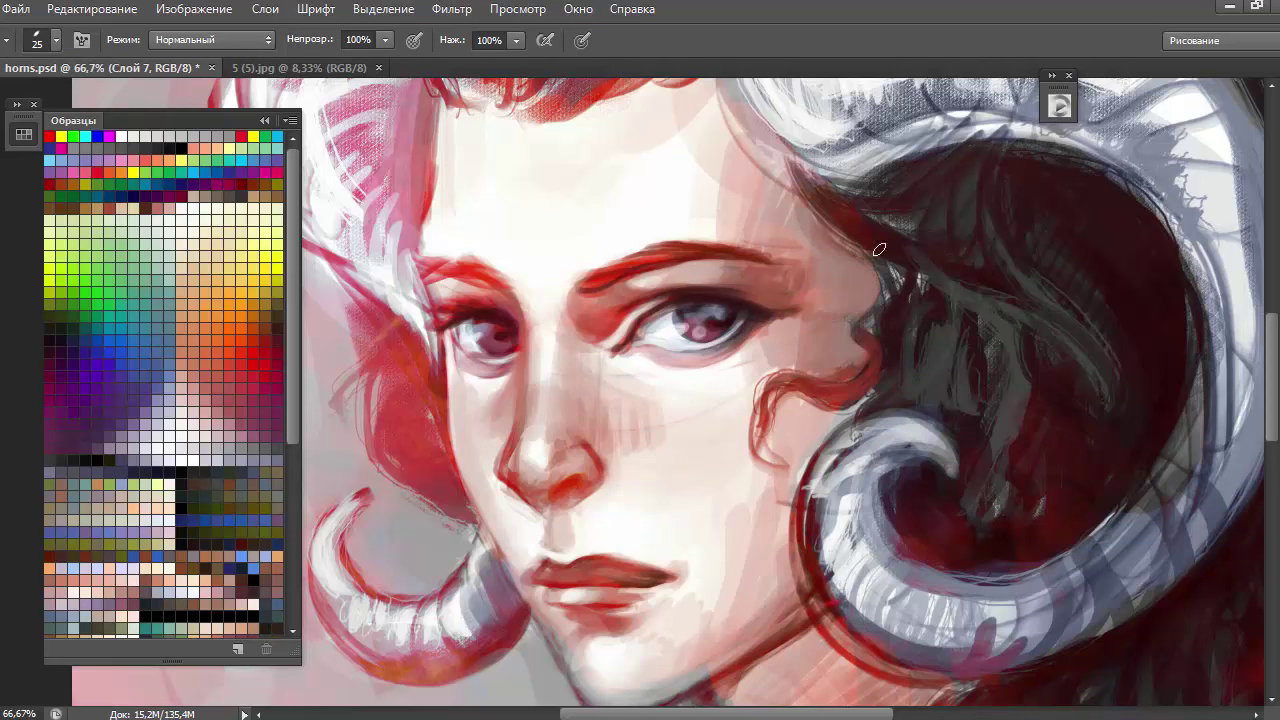
pyautogui.moveTo(815, 208); pyautogui.dragTo(957, 305)
pyautogui.moveTo(945, 230); pyautogui.dragTo(991, 280)
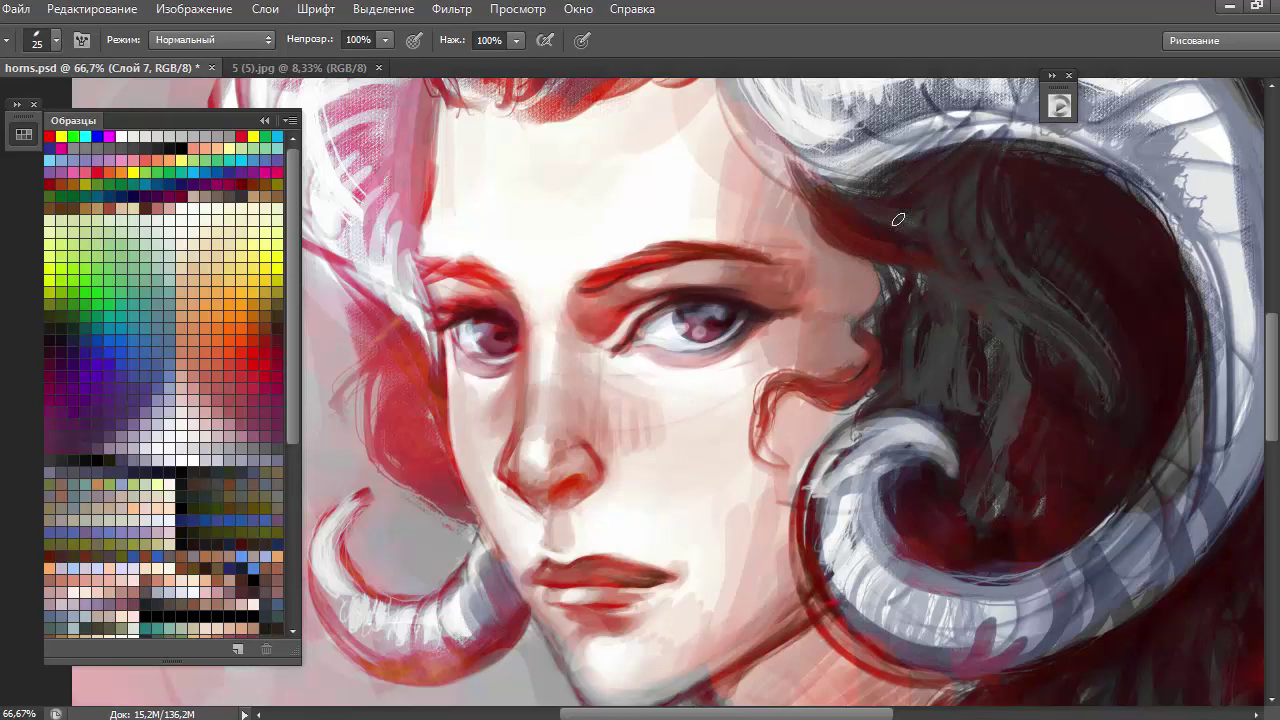
pyautogui.moveTo(900, 220); pyautogui.dragTo(986, 415)
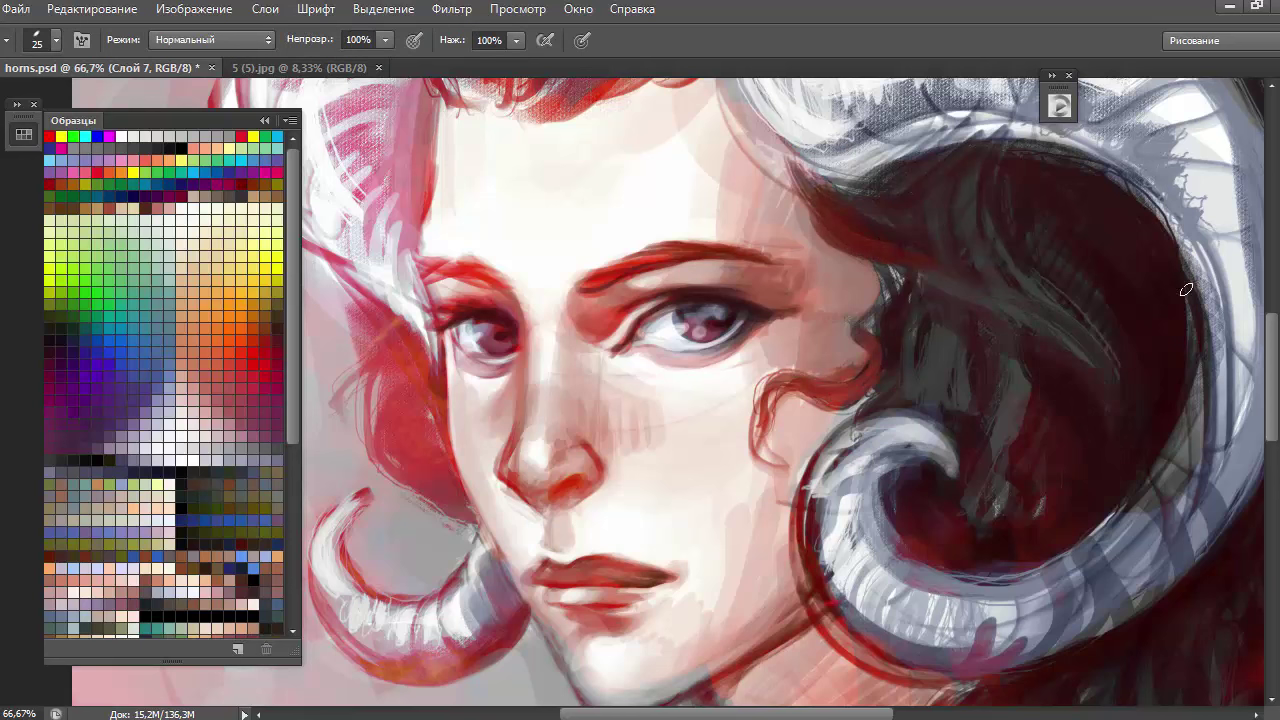
# Darken the hair along the horn's inner edge and add grey-blue strokes on its outer edge
pyautogui.moveTo(1186, 289); pyautogui.dragTo(1180, 440)
pyautogui.moveTo(1175, 215); pyautogui.dragTo(1210, 390)
pyautogui.moveTo(1190, 310); pyautogui.dragTo(1215, 530)
pyautogui.moveTo(1210, 380)
pyautogui.mouseDown()
pyautogui.moveTo(1202, 518)
pyautogui.moveTo(1204, 312)
pyautogui.moveTo(1198, 445)
pyautogui.mouseUp()
pyautogui.moveTo(1208, 520); pyautogui.dragTo(1190, 270)
pyautogui.moveTo(1160, 440)
pyautogui.mouseDown()
pyautogui.moveTo(1184, 541)
pyautogui.moveTo(870, 640)
pyautogui.mouseUp()
# Paint dark red along the horn's lower edge and red stripes across its curl
pyautogui.moveTo(1065, 600); pyautogui.dragTo(850, 640)
pyautogui.moveTo(960, 660); pyautogui.dragTo(800, 500)
pyautogui.moveTo(840, 670)
pyautogui.mouseDown()
pyautogui.moveTo(1108, 540)
pyautogui.moveTo(1125, 595)
pyautogui.mouseUp()
pyautogui.moveTo(1050, 575); pyautogui.dragTo(1075, 645)
pyautogui.moveTo(1190, 465); pyautogui.dragTo(1200, 565)
pyautogui.moveTo(860, 430)
pyautogui.mouseDown()
pyautogui.moveTo(815, 540)
pyautogui.moveTo(935, 415)
pyautogui.moveTo(960, 465)
pyautogui.moveTo(932, 451)
pyautogui.mouseUp()
pyautogui.press('[')
pyautogui.press('[')
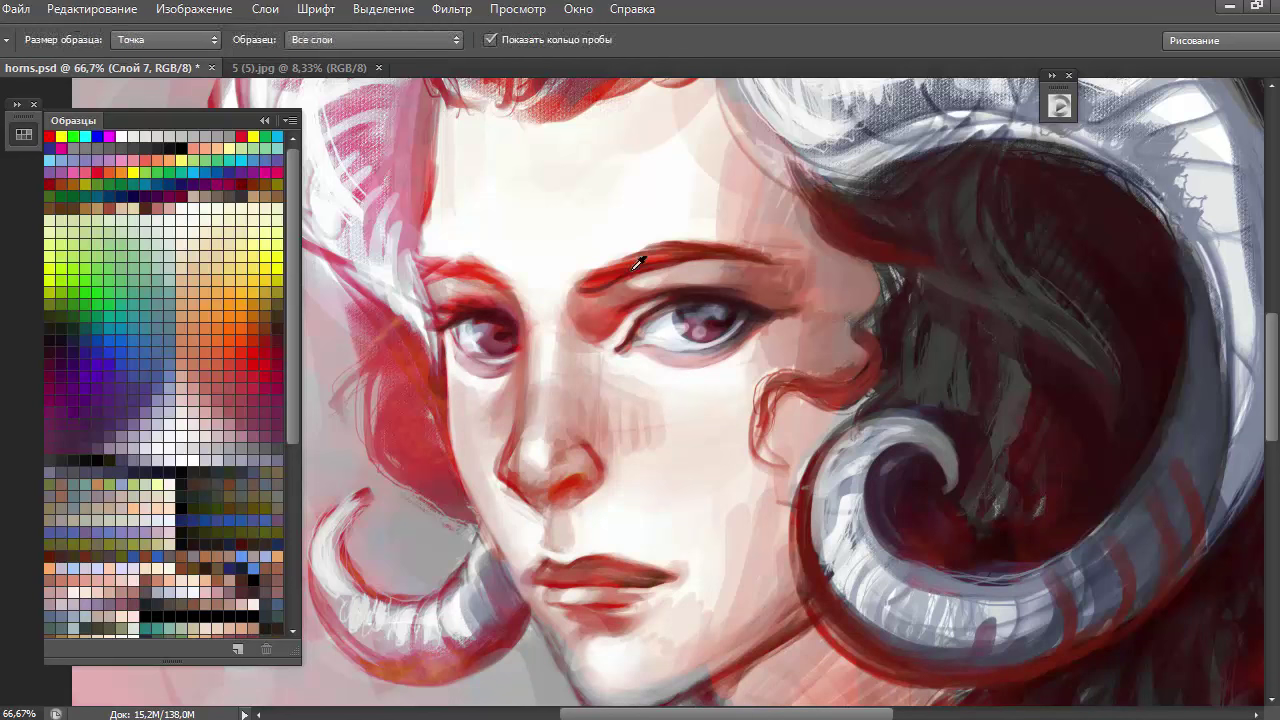
# Deepen the eyebrow's red and paint red strands into the hair left of the face
pyautogui.moveTo(460, 262); pyautogui.dragTo(515, 296)
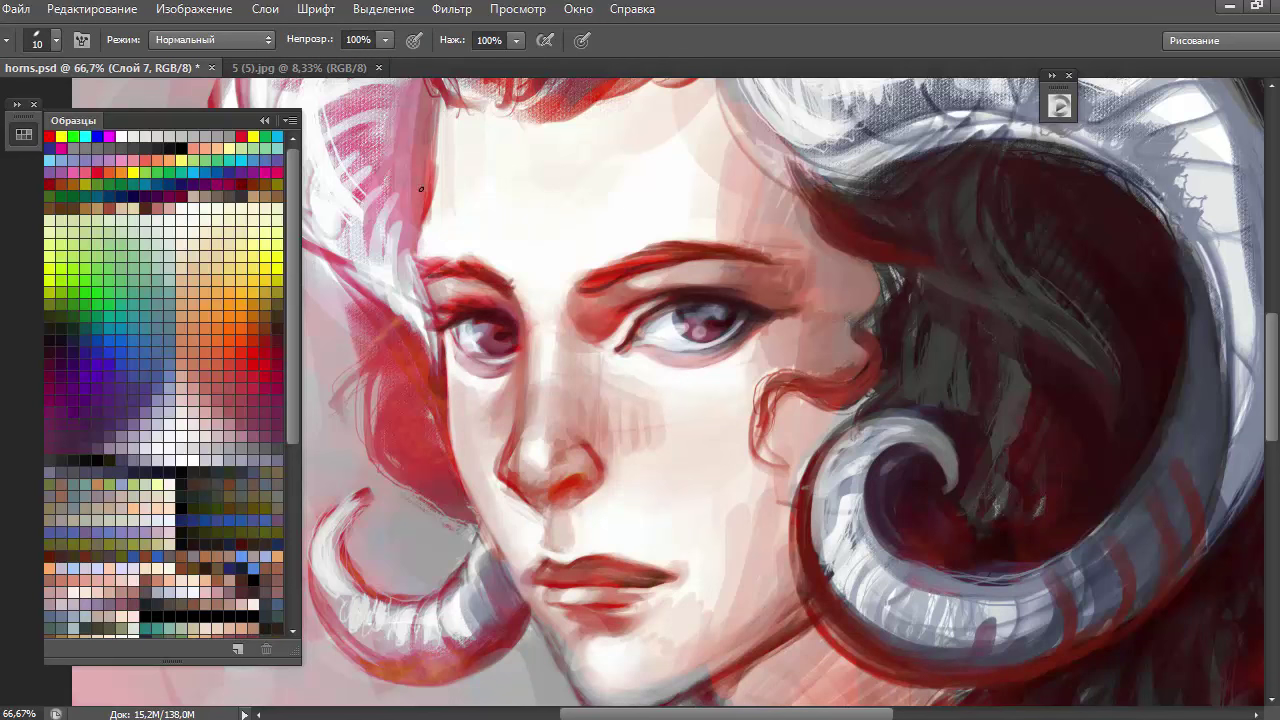
pyautogui.moveTo(421, 188); pyautogui.dragTo(408, 330)
pyautogui.moveTo(425, 275); pyautogui.dragTo(348, 385)
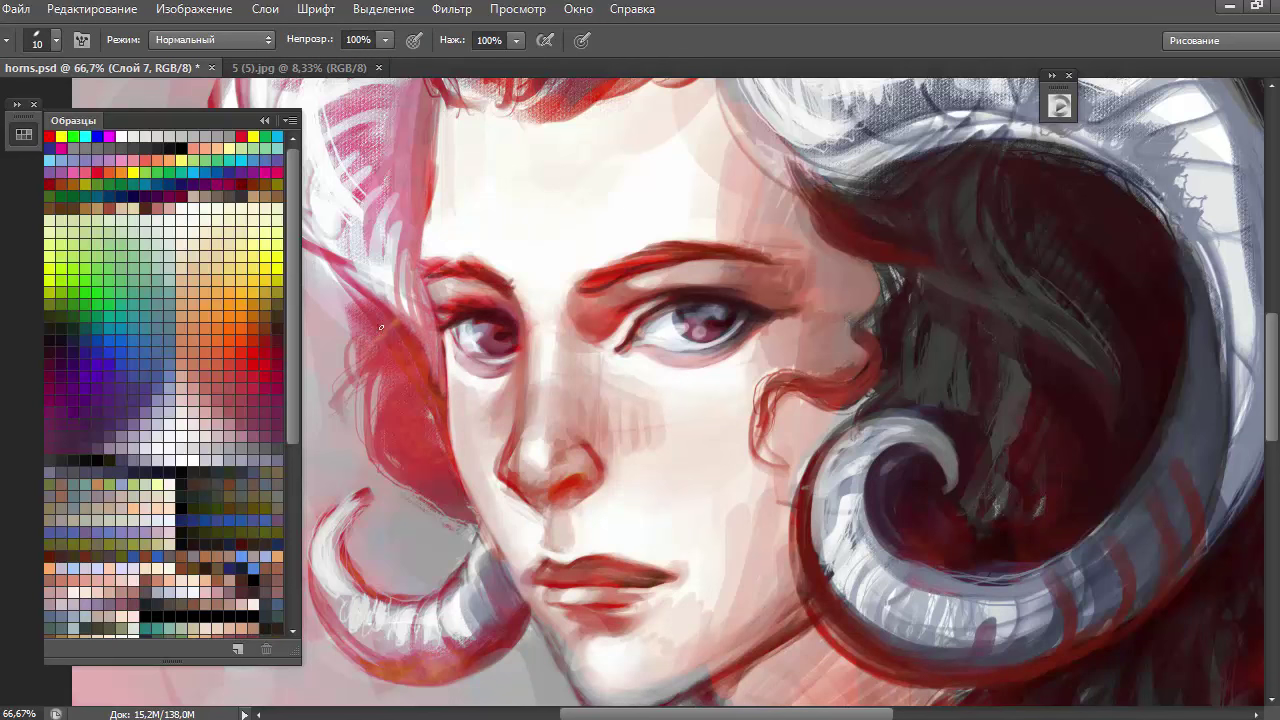
pyautogui.moveTo(335, 268)
pyautogui.mouseDown()
pyautogui.moveTo(428, 350)
pyautogui.moveTo(445, 450)
pyautogui.mouseUp()
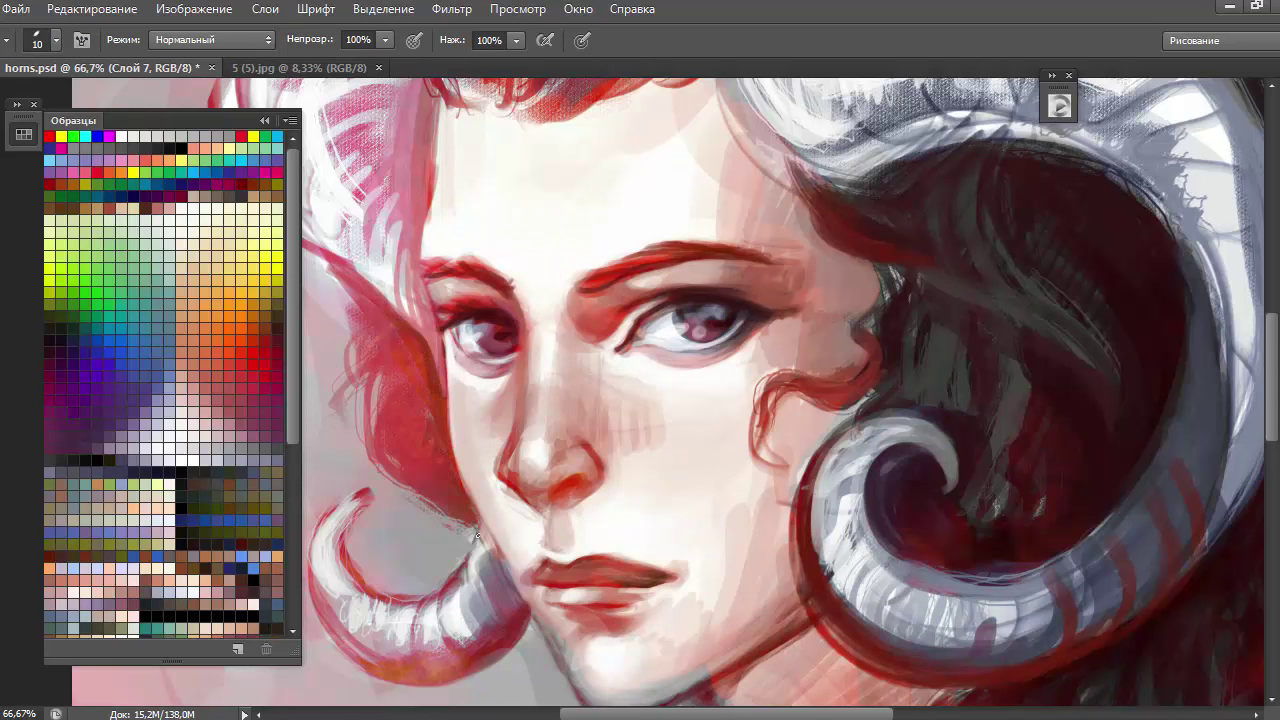
# Repaint the lower-lip shading in sampled lip colour, then blend pinkish paint over the cheek
pyautogui.keyDown('alt'); pyautogui.click(591, 563); pyautogui.keyUp('alt')
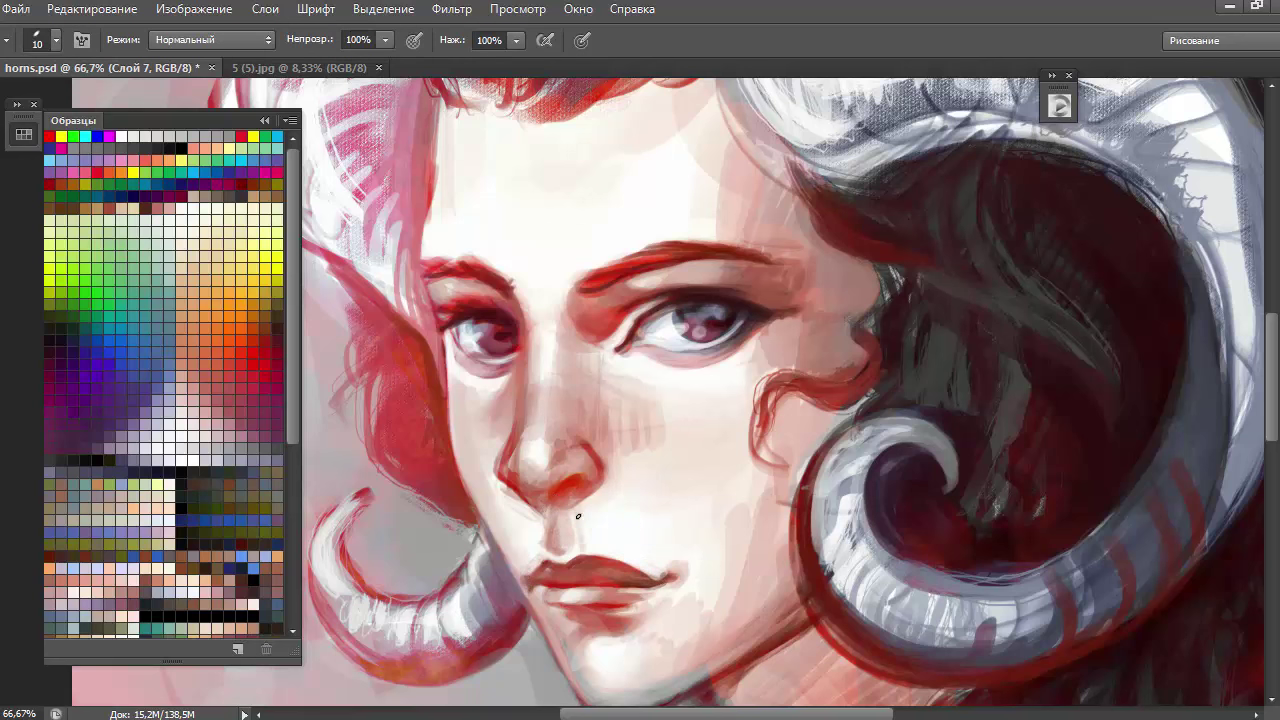
pyautogui.press(']')
pyautogui.press(']')
pyautogui.press(']')
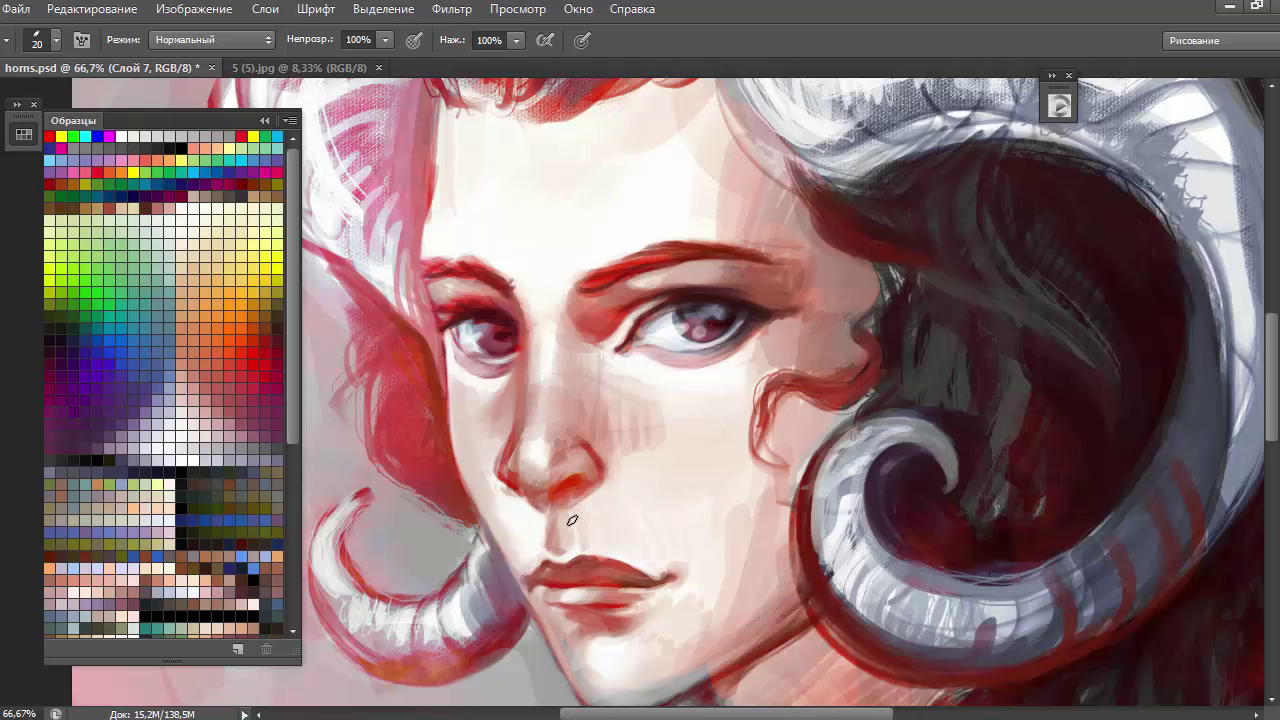
pyautogui.moveTo(596, 604)
pyautogui.mouseDown()
pyautogui.moveTo(550, 610)
pyautogui.moveTo(620, 594)
pyautogui.mouseUp()
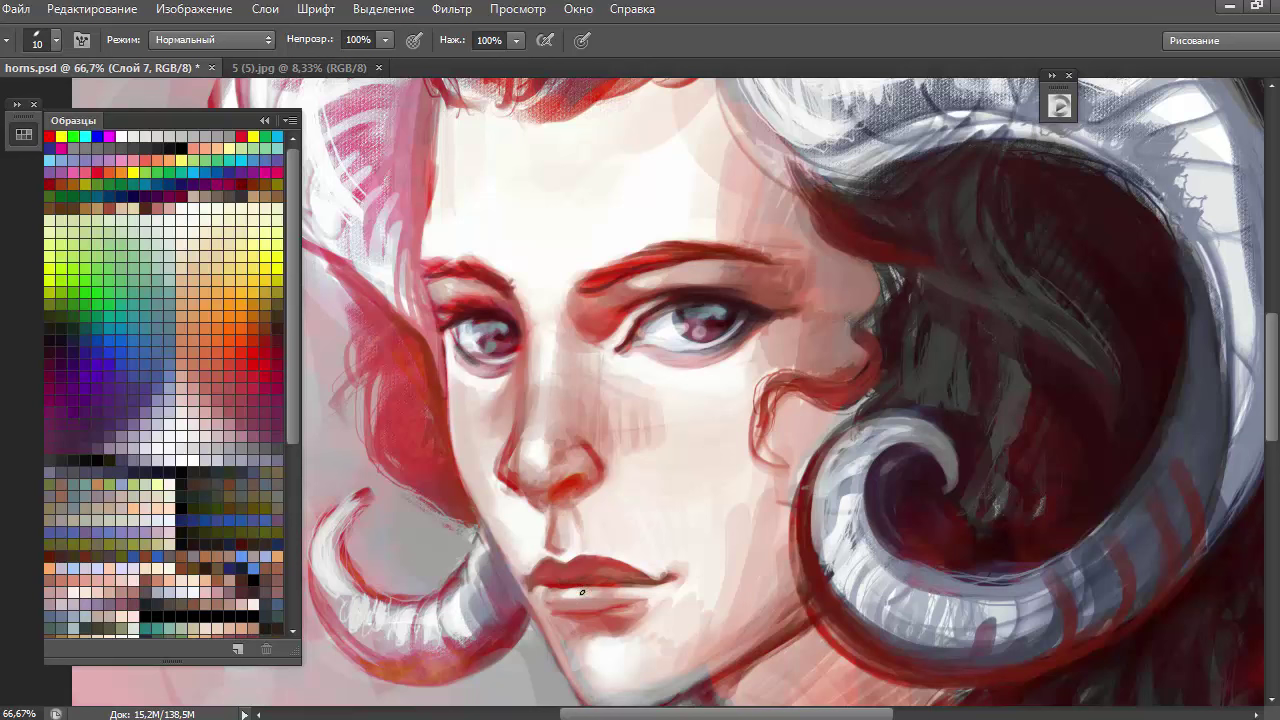
pyautogui.moveTo(582, 592); pyautogui.dragTo(568, 589)
pyautogui.press(']')
pyautogui.press(']')
pyautogui.press(']')
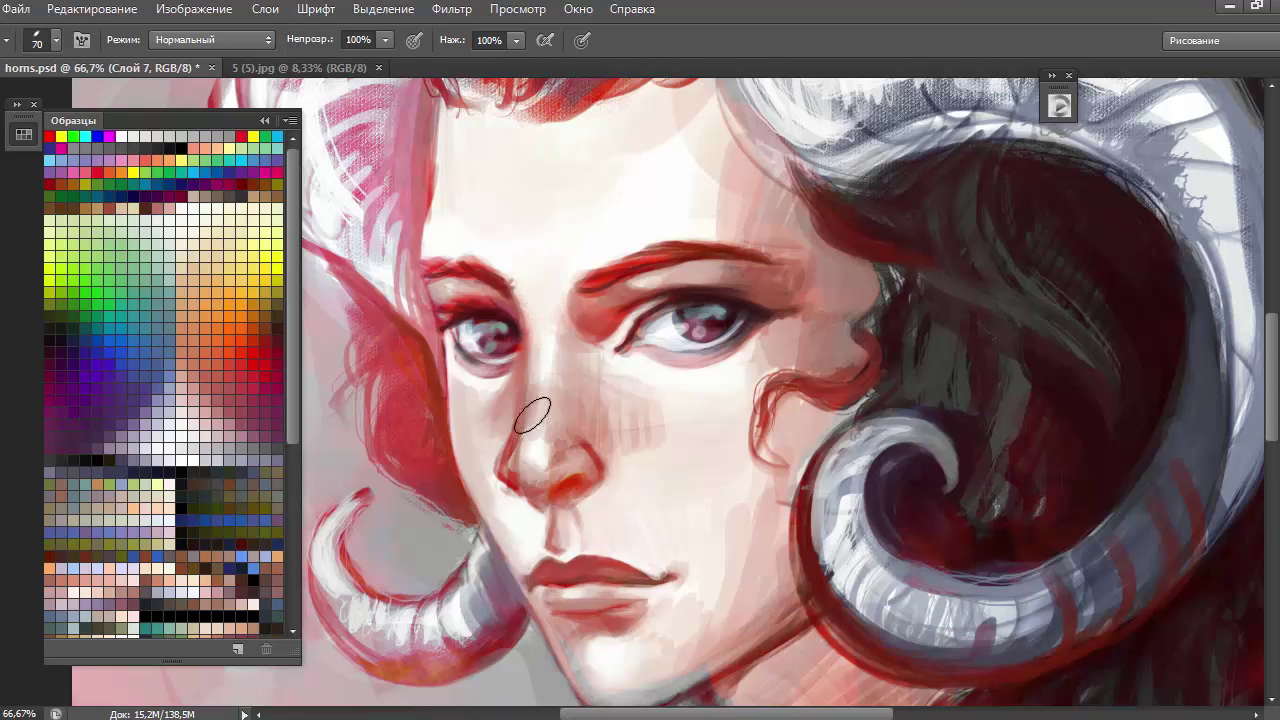
pyautogui.moveTo(677, 414); pyautogui.dragTo(791, 541)
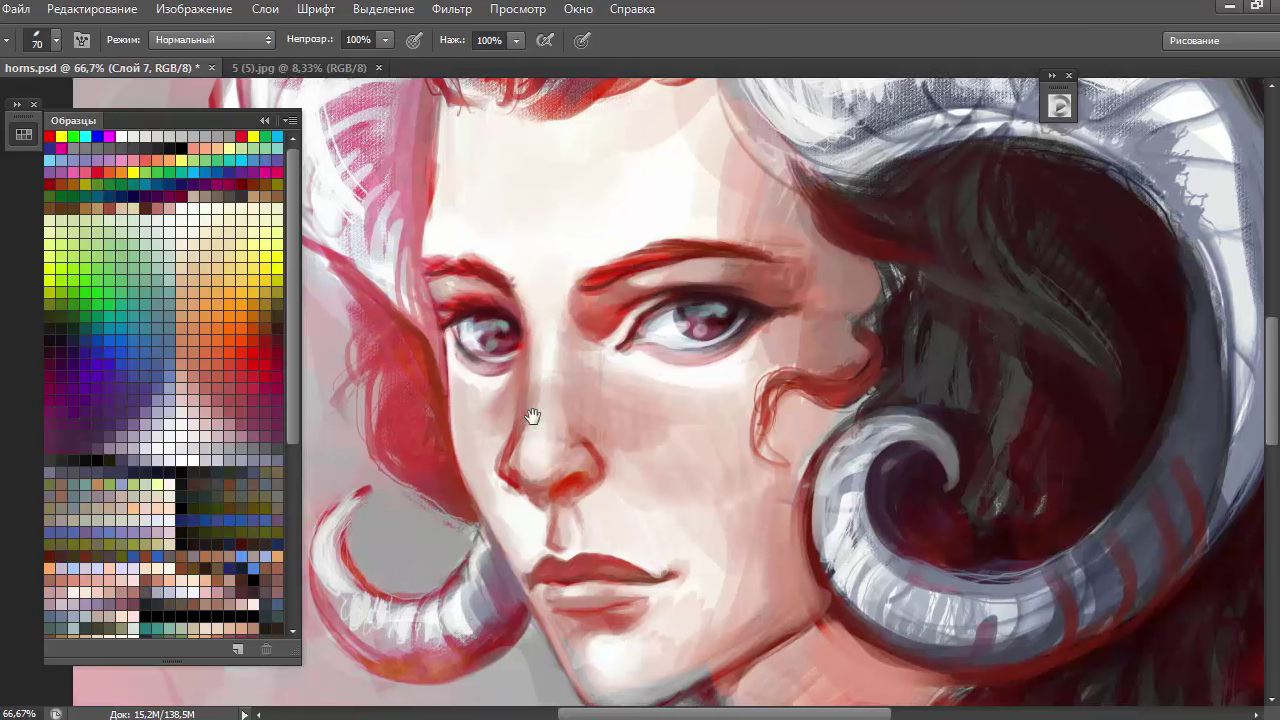
# Smooth the forehead and temple skin with broad pinkish strokes
pyautogui.scroll(3, 640, 380)
pyautogui.moveTo(740, 325); pyautogui.dragTo(700, 250)
pyautogui.keyDown('alt'); pyautogui.click(720, 286); pyautogui.keyUp('alt')
pyautogui.moveTo(608, 257)
pyautogui.mouseDown()
pyautogui.moveTo(700, 300)
pyautogui.moveTo(838, 408)
pyautogui.mouseUp()
pyautogui.moveTo(550, 212)
pyautogui.mouseDown()
pyautogui.moveTo(666, 194)
pyautogui.moveTo(620, 177)
pyautogui.mouseUp()
# With a smaller brush, add reddish strands along the hairline and dark hair edge
pyautogui.press('[')
pyautogui.press('[')
pyautogui.press('[')
pyautogui.moveTo(491, 223); pyautogui.dragTo(560, 195)
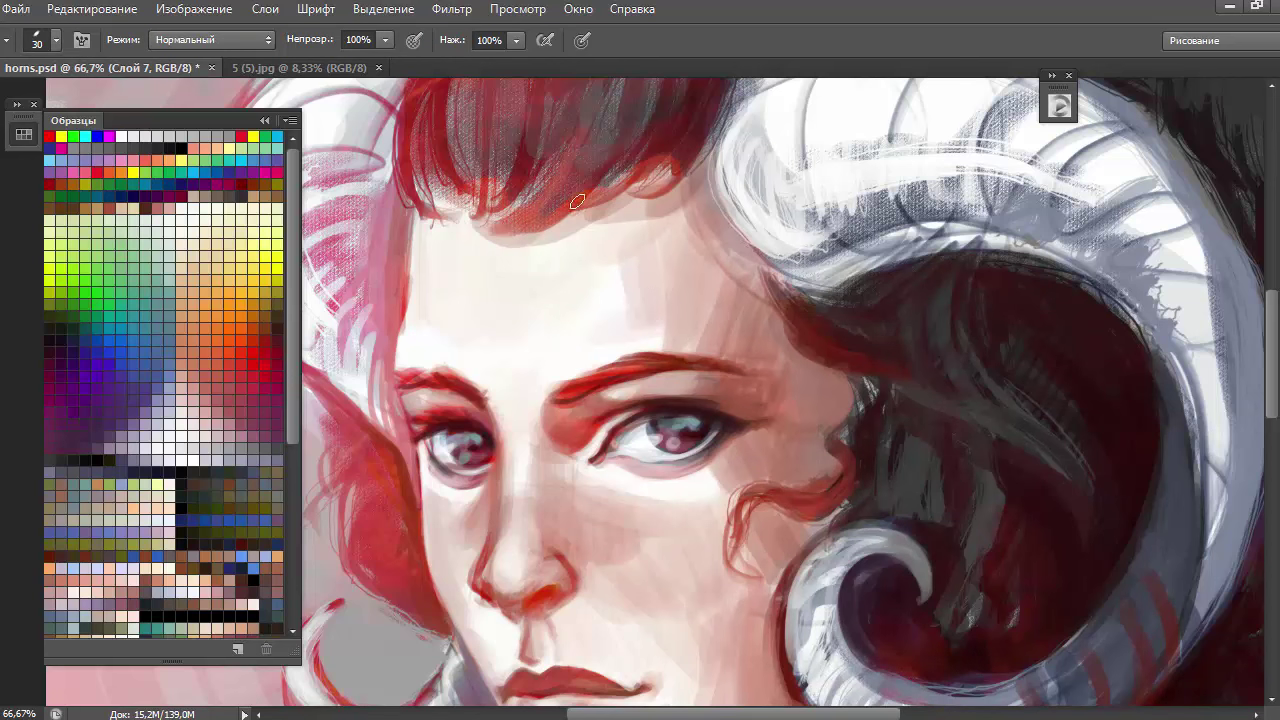
pyautogui.moveTo(570, 140)
pyautogui.mouseDown()
pyautogui.moveTo(632, 197)
pyautogui.moveTo(700, 128)
pyautogui.mouseUp()
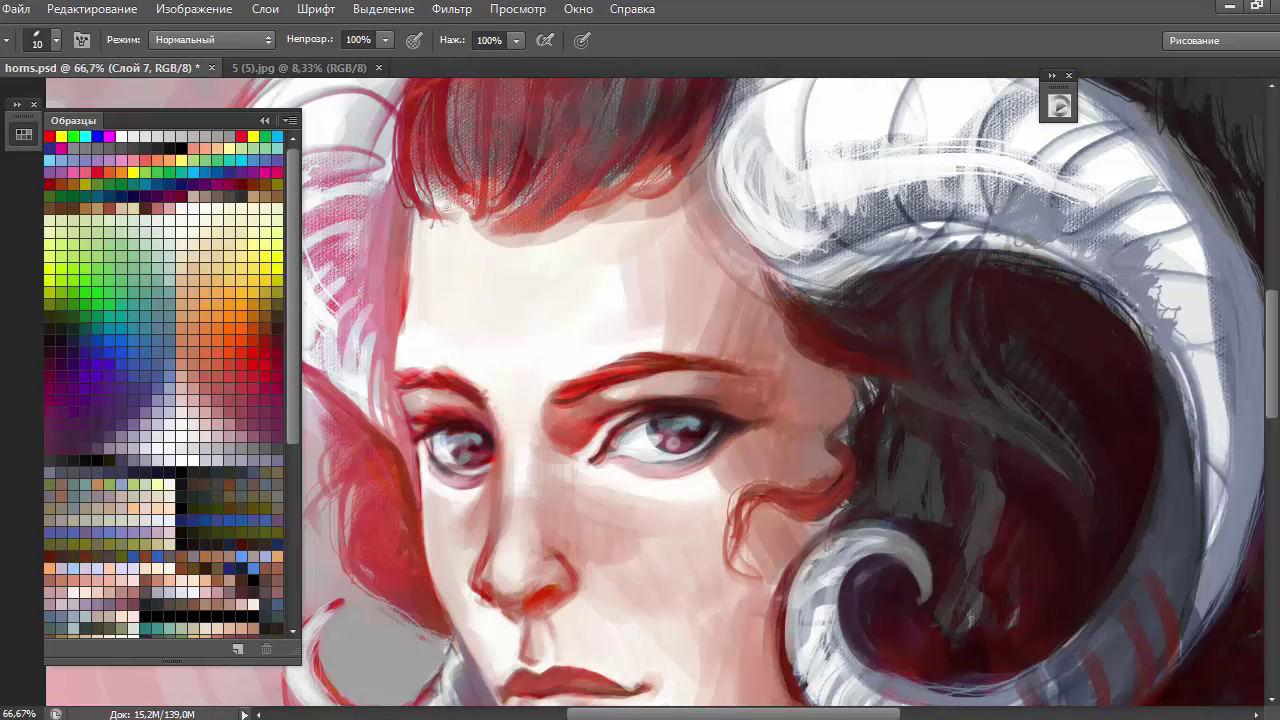
pyautogui.moveTo(446, 205)
pyautogui.mouseDown()
pyautogui.moveTo(521, 173)
pyautogui.moveTo(650, 170)
pyautogui.mouseUp()
pyautogui.moveTo(700, 130); pyautogui.dragTo(450, 205)
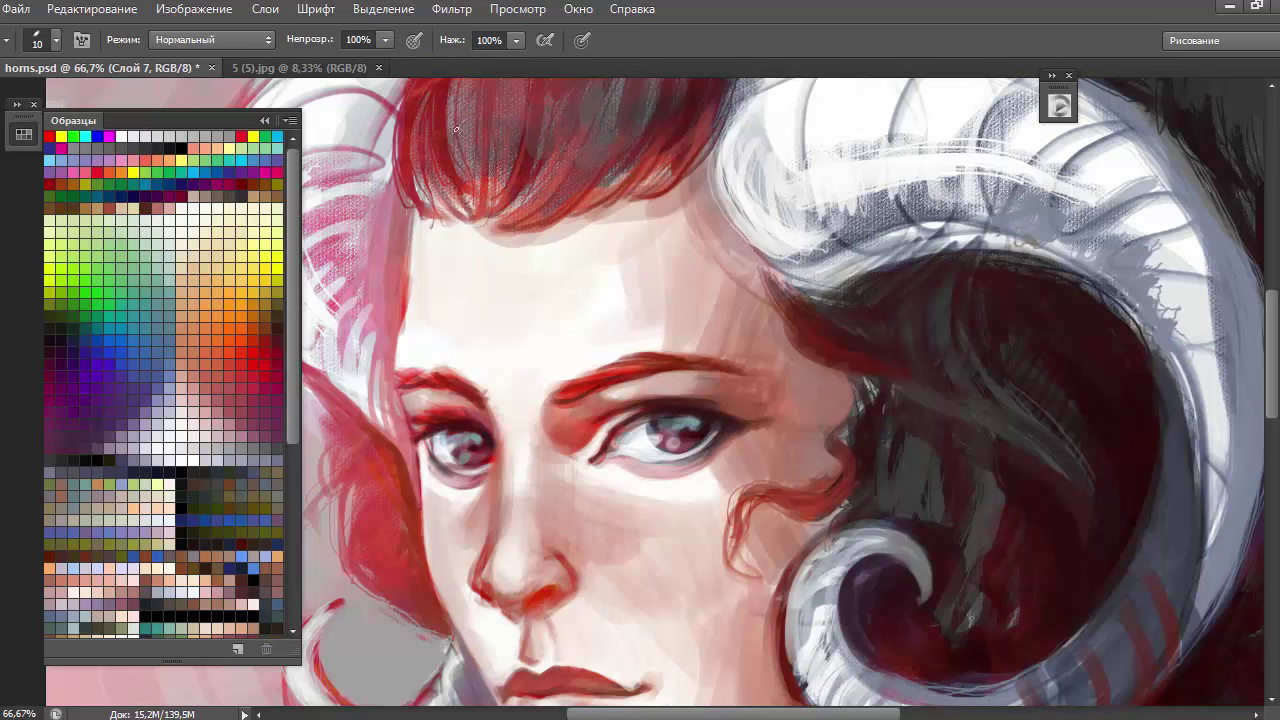
pyautogui.moveTo(470, 130)
pyautogui.mouseDown()
pyautogui.moveTo(406, 206)
pyautogui.moveTo(412, 246)
pyautogui.mouseUp()
pyautogui.moveTo(755, 248); pyautogui.dragTo(907, 374)
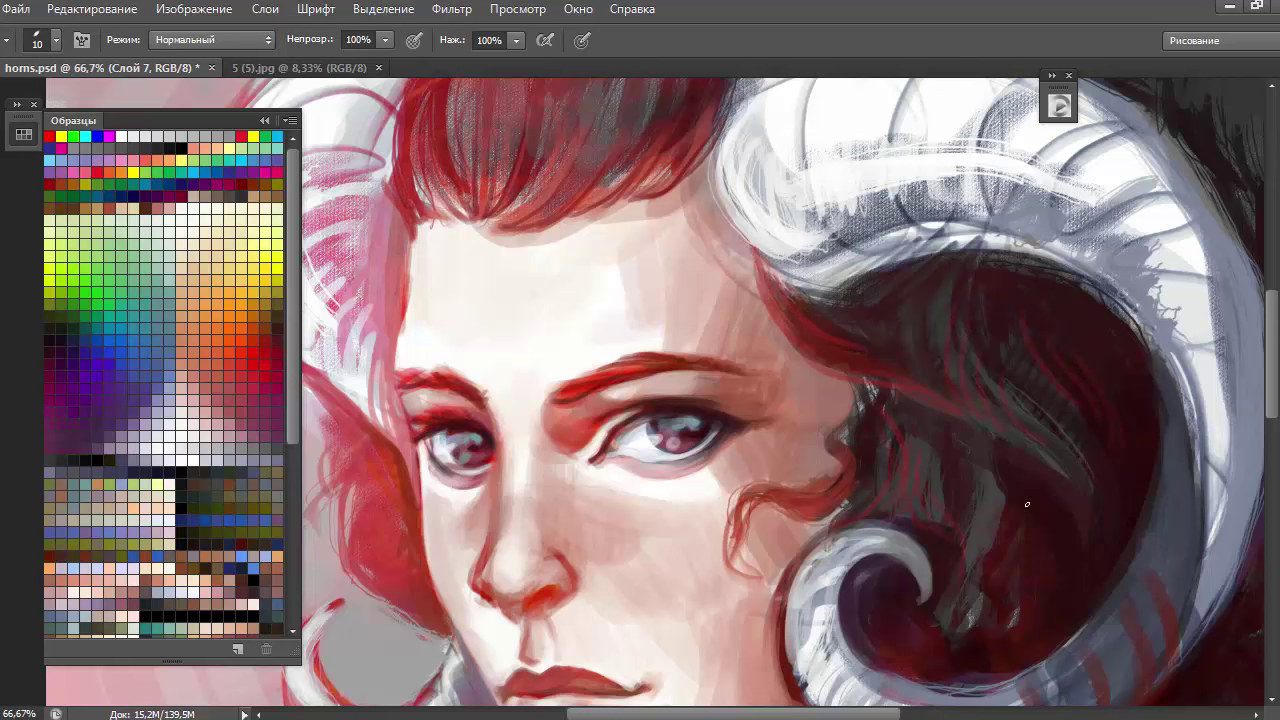
# Darken the hair along the right horn's edges and beside the face, then repaint the chin shadow
pyautogui.moveTo(1009, 676)
pyautogui.mouseDown()
pyautogui.moveTo(875, 672)
pyautogui.moveTo(1095, 600)
pyautogui.mouseUp()
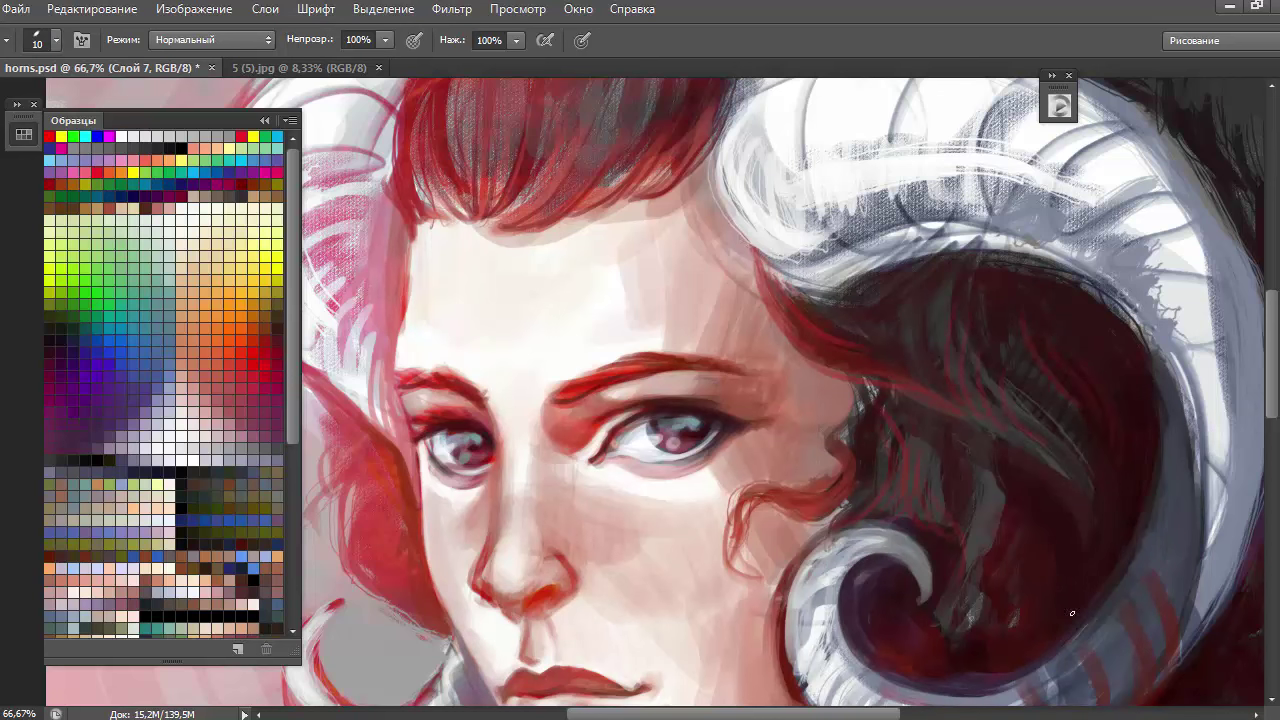
pyautogui.moveTo(960, 268)
pyautogui.mouseDown()
pyautogui.moveTo(1070, 262)
pyautogui.moveTo(1147, 352)
pyautogui.mouseUp()
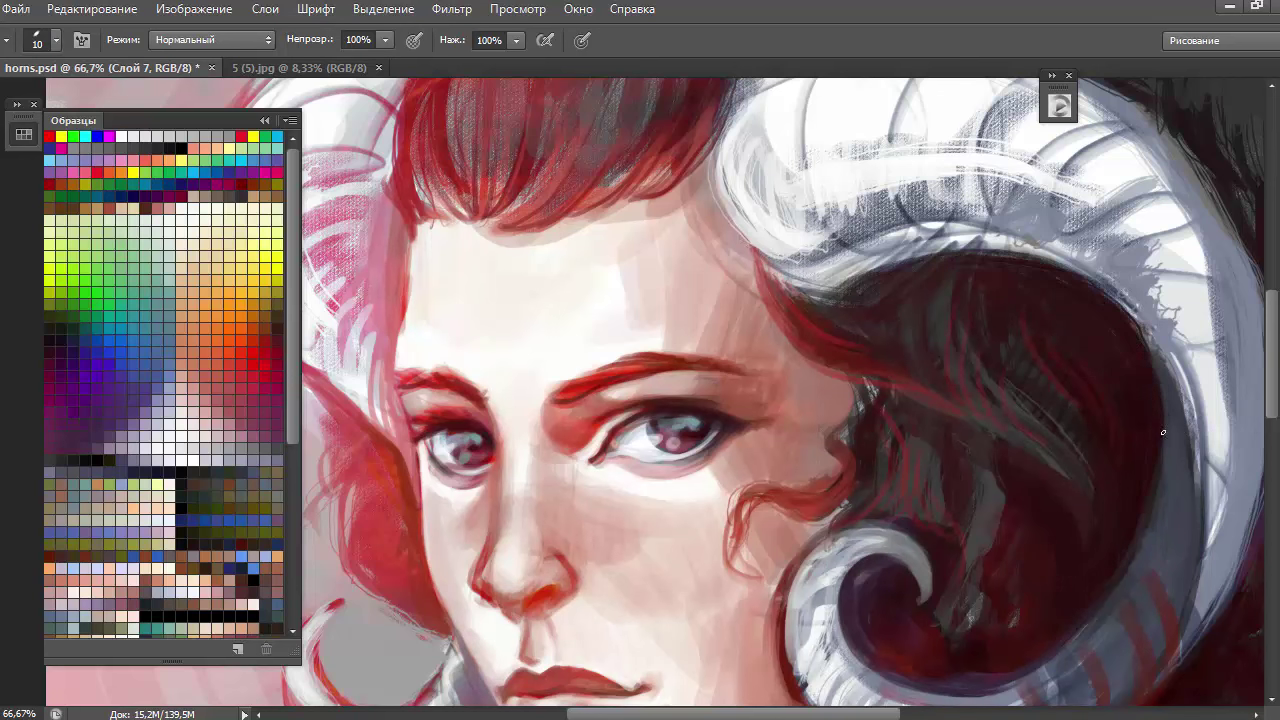
pyautogui.moveTo(1163, 432); pyautogui.dragTo(1196, 484)
pyautogui.moveTo(932, 170); pyautogui.dragTo(960, 222)
pyautogui.moveTo(976, 228)
pyautogui.mouseDown()
pyautogui.moveTo(810, 270)
pyautogui.moveTo(850, 280)
pyautogui.mouseUp()
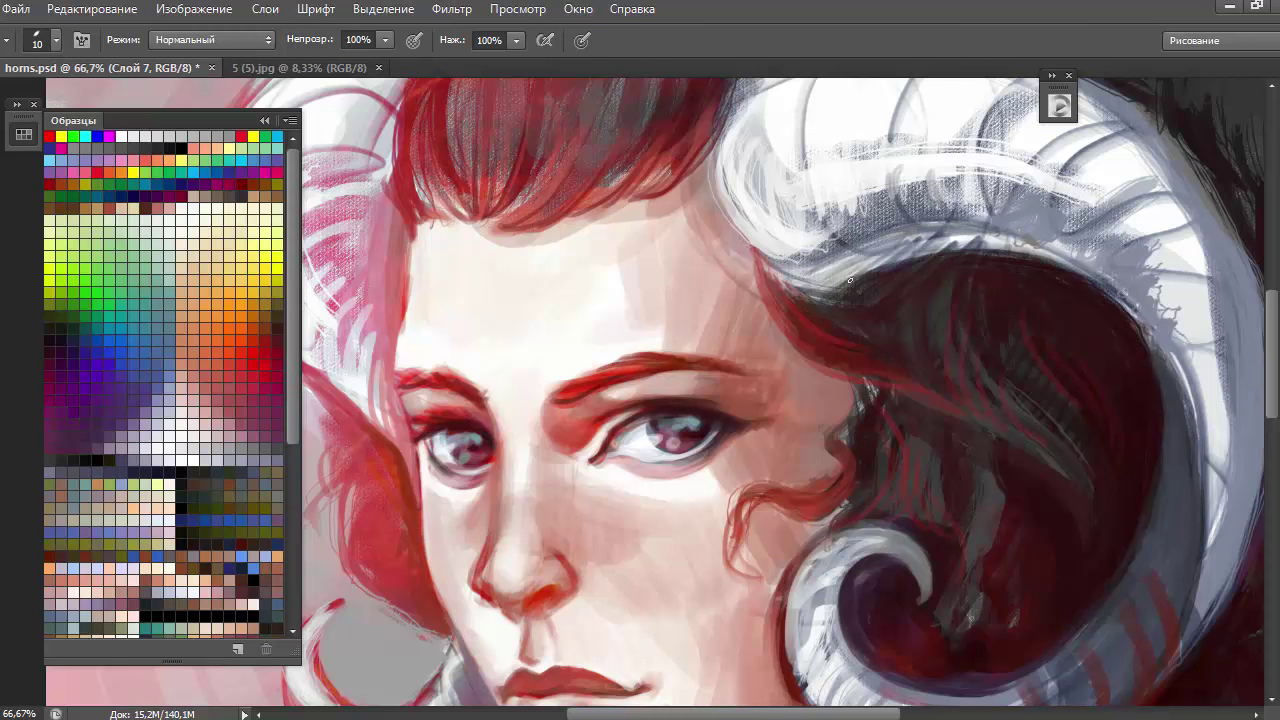
pyautogui.moveTo(848, 436); pyautogui.dragTo(860, 378)
pyautogui.moveTo(815, 370); pyautogui.dragTo(858, 385)
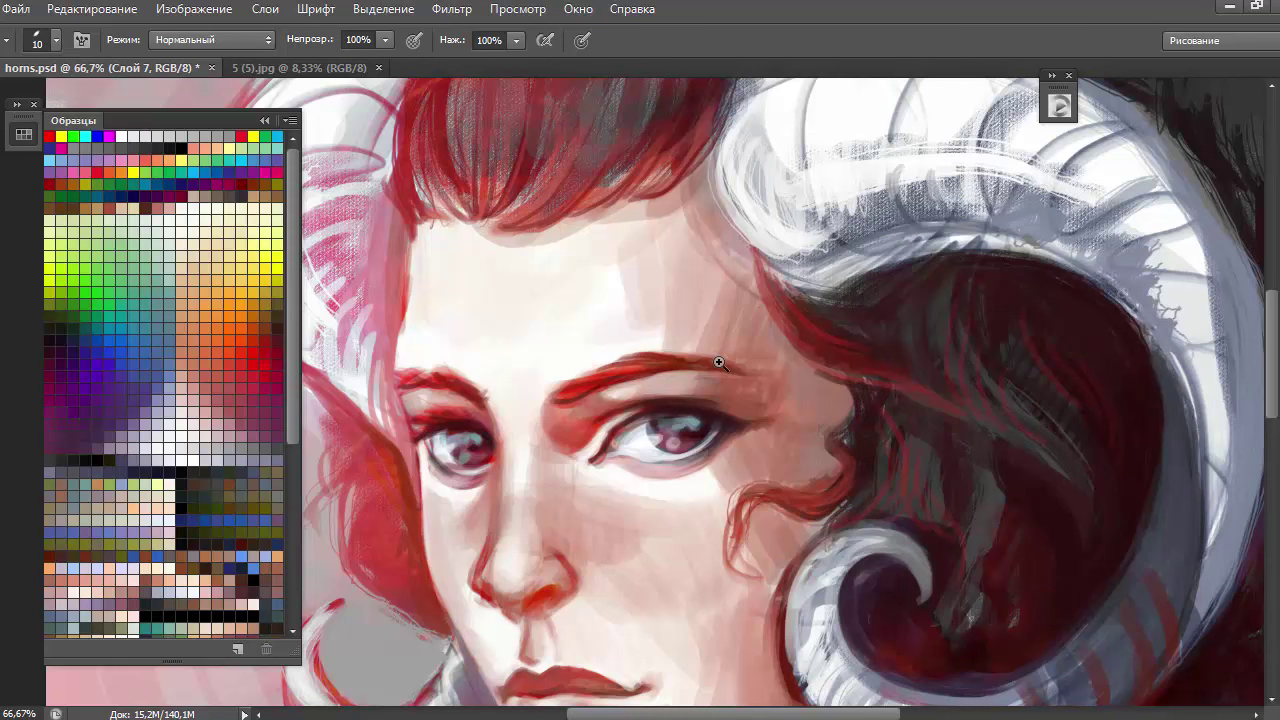
pyautogui.moveTo(791, 510)
pyautogui.mouseDown()
pyautogui.moveTo(578, 466)
pyautogui.moveTo(676, 394)
pyautogui.mouseUp()
pyautogui.moveTo(604, 447)
pyautogui.mouseDown()
pyautogui.moveTo(583, 420)
pyautogui.moveTo(680, 366)
pyautogui.moveTo(720, 320)
pyautogui.mouseUp()
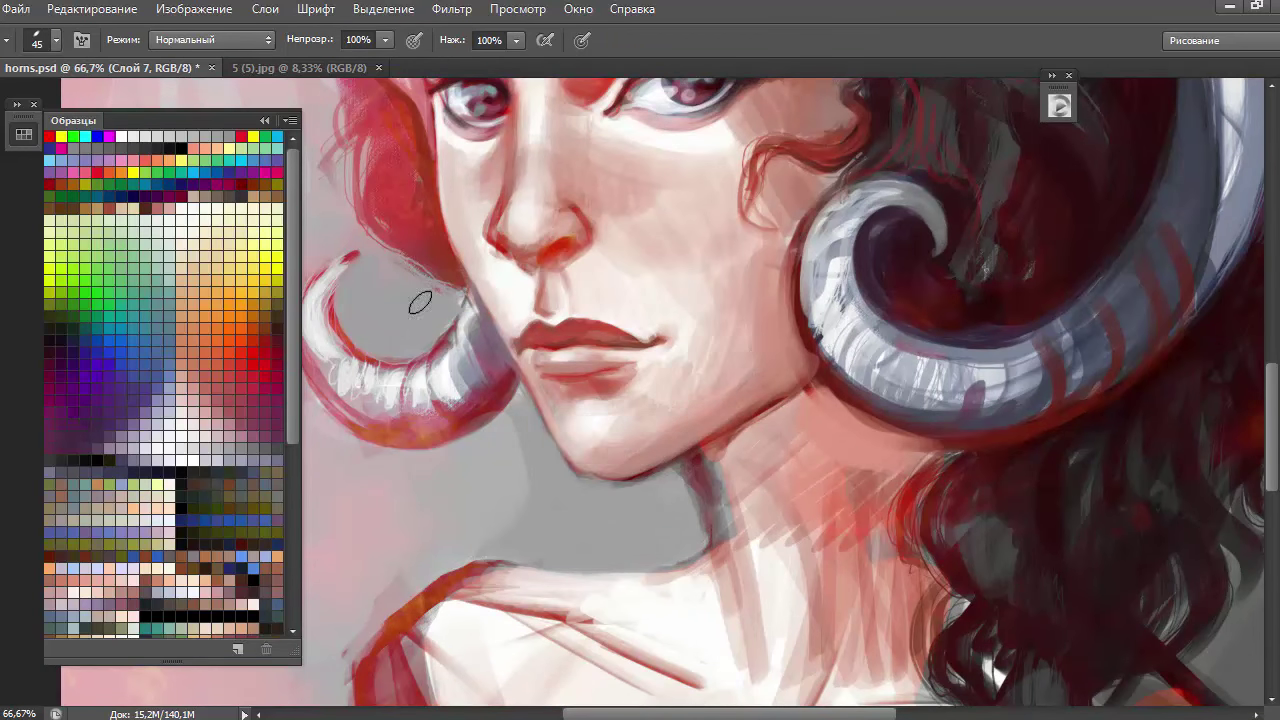
# Shade the small left horn, sample a colour, and paint a light stroke down the neck
pyautogui.moveTo(428, 400)
pyautogui.mouseDown()
pyautogui.moveTo(437, 368)
pyautogui.moveTo(320, 337)
pyautogui.mouseUp()
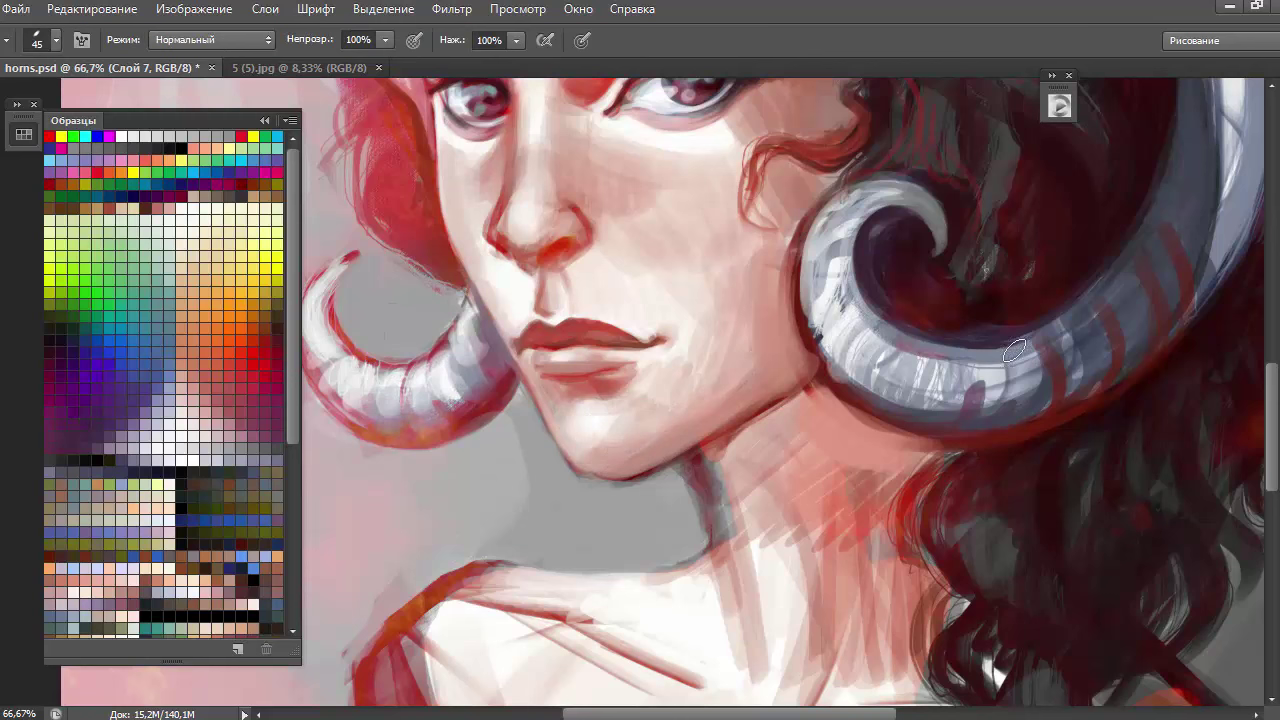
pyautogui.press('i')
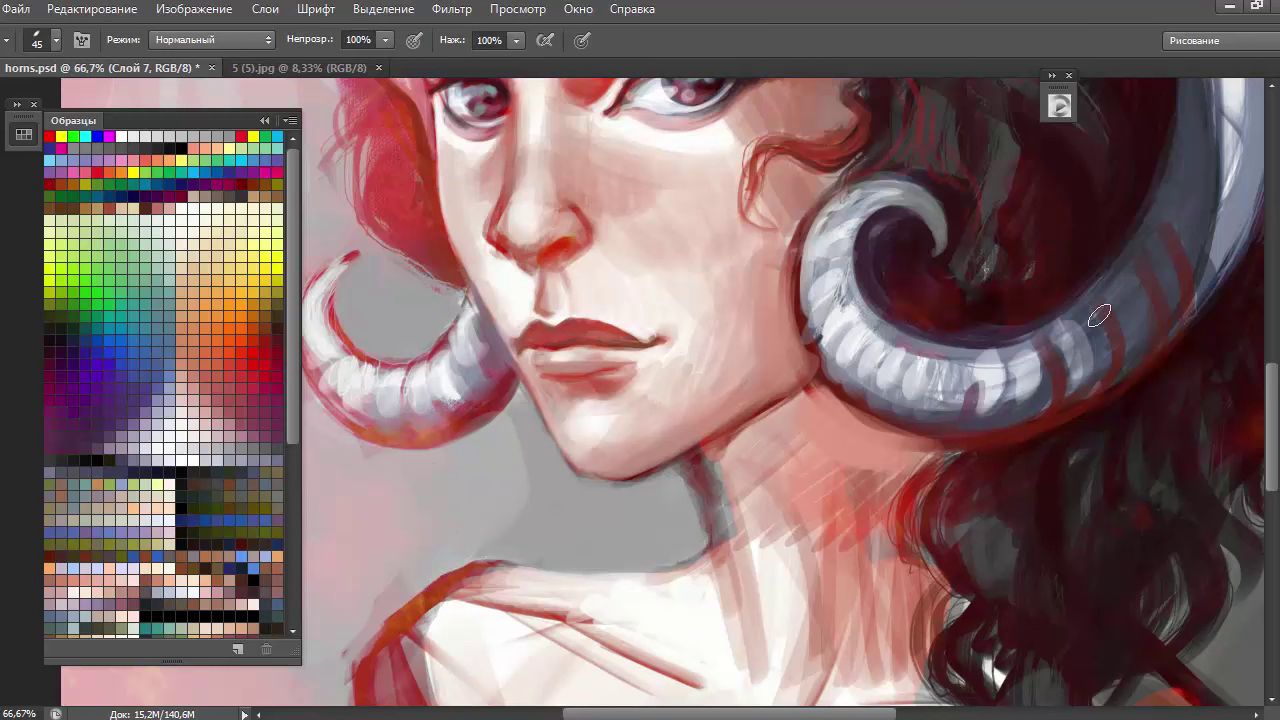
pyautogui.press('z')
pyautogui.moveTo(640, 500); pyautogui.dragTo(538, 529)
pyautogui.moveTo(507, 606); pyautogui.dragTo(620, 600)
pyautogui.press('b')
pyautogui.moveTo(740, 385)
pyautogui.mouseDown()
pyautogui.moveTo(780, 548)
pyautogui.moveTo(771, 603)
pyautogui.moveTo(861, 439)
pyautogui.moveTo(866, 509)
pyautogui.moveTo(893, 390)
pyautogui.moveTo(1015, 650)
pyautogui.moveTo(961, 643)
pyautogui.mouseUp()
# Paint dark hair strands along both hair edges by the neck and darken the right shoulder
pyautogui.press('[')
pyautogui.press('[')
pyautogui.press('[')
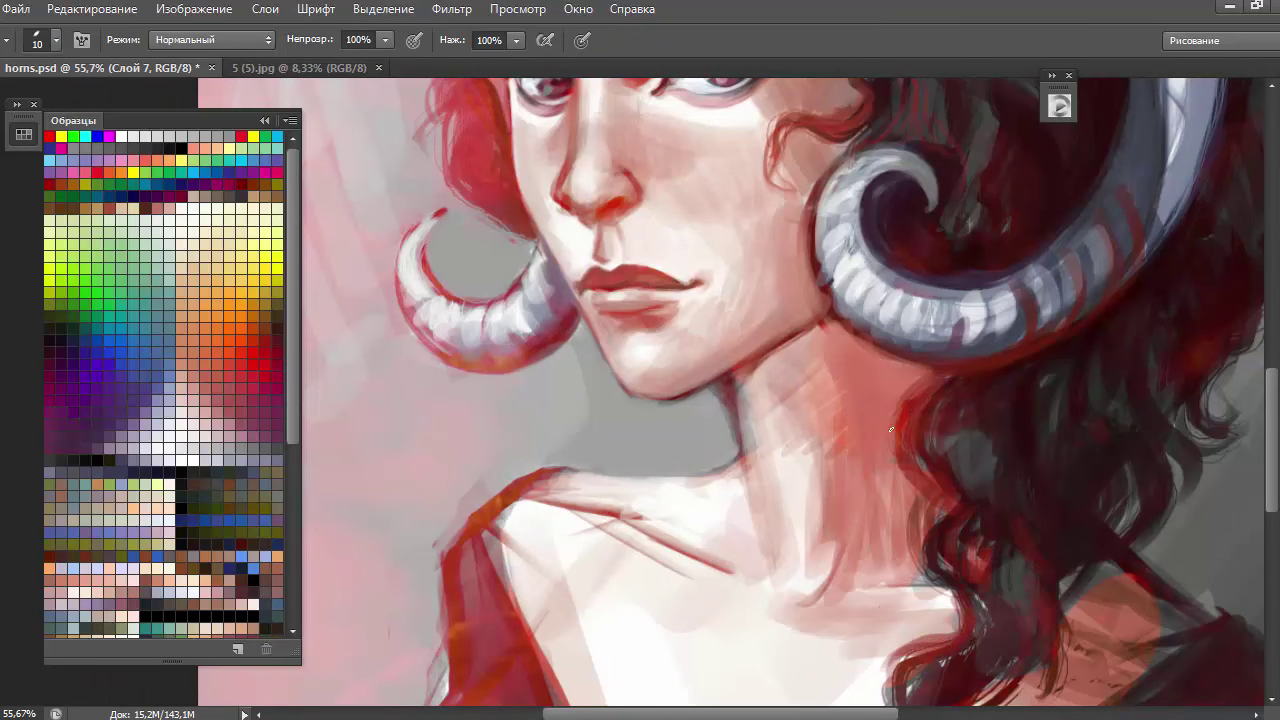
pyautogui.moveTo(920, 375); pyautogui.dragTo(893, 455)
pyautogui.keyDown('alt'); pyautogui.click(934, 549); pyautogui.keyUp('alt')
pyautogui.press('[')
pyautogui.moveTo(938, 585); pyautogui.dragTo(978, 381)
pyautogui.moveTo(1140, 545); pyautogui.dragTo(1178, 452)
pyautogui.moveTo(1175, 516); pyautogui.dragTo(1205, 458)
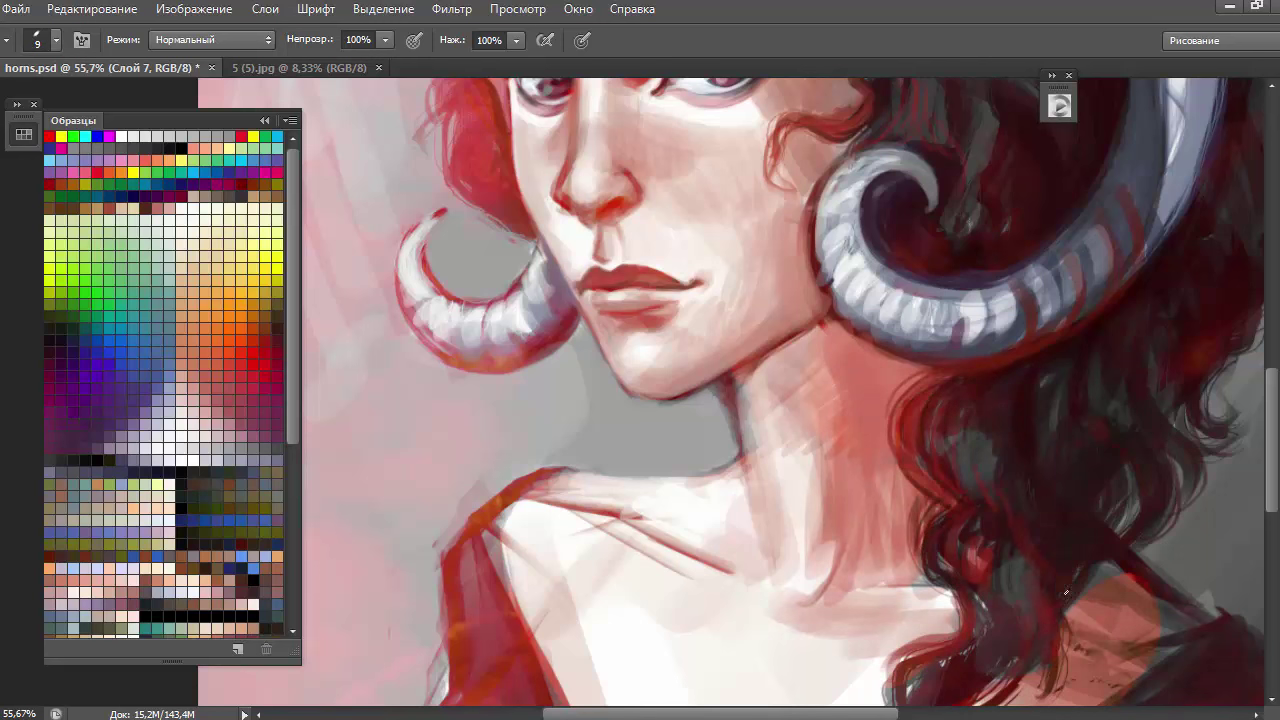
pyautogui.moveTo(1106, 558); pyautogui.dragTo(1195, 626)
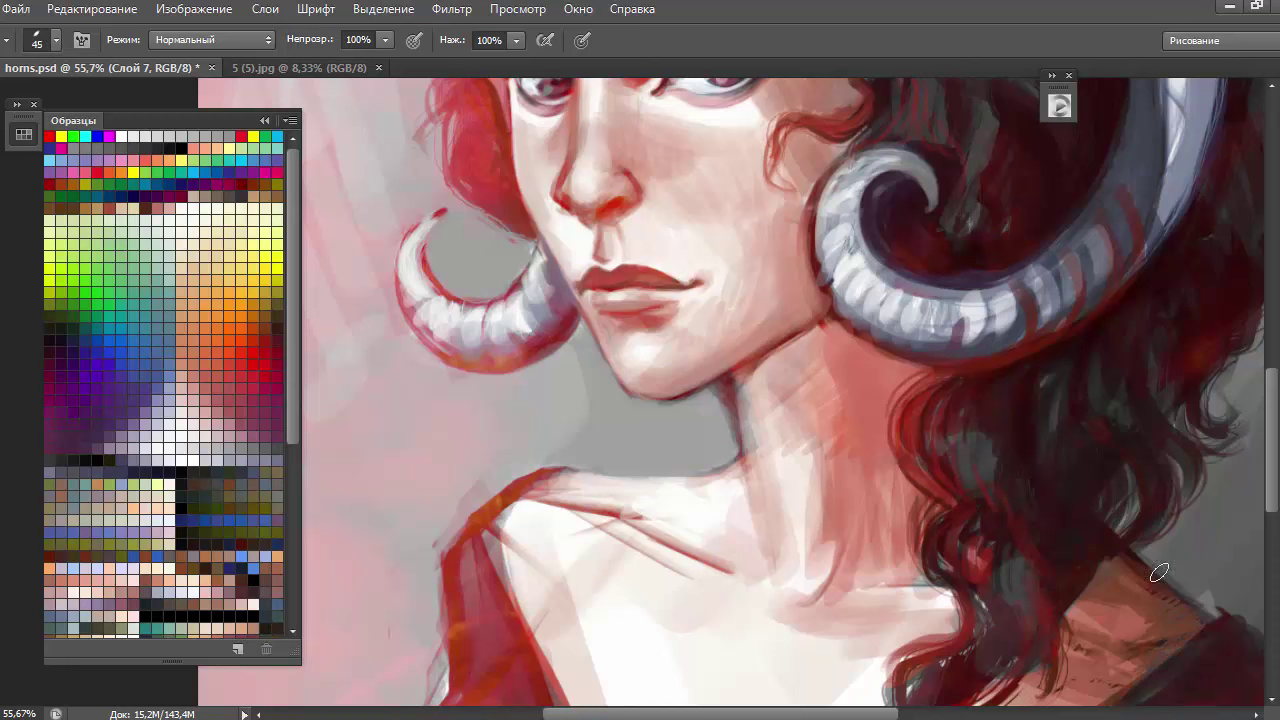
pyautogui.moveTo(1158, 572); pyautogui.dragTo(983, 437)
pyautogui.press(']')
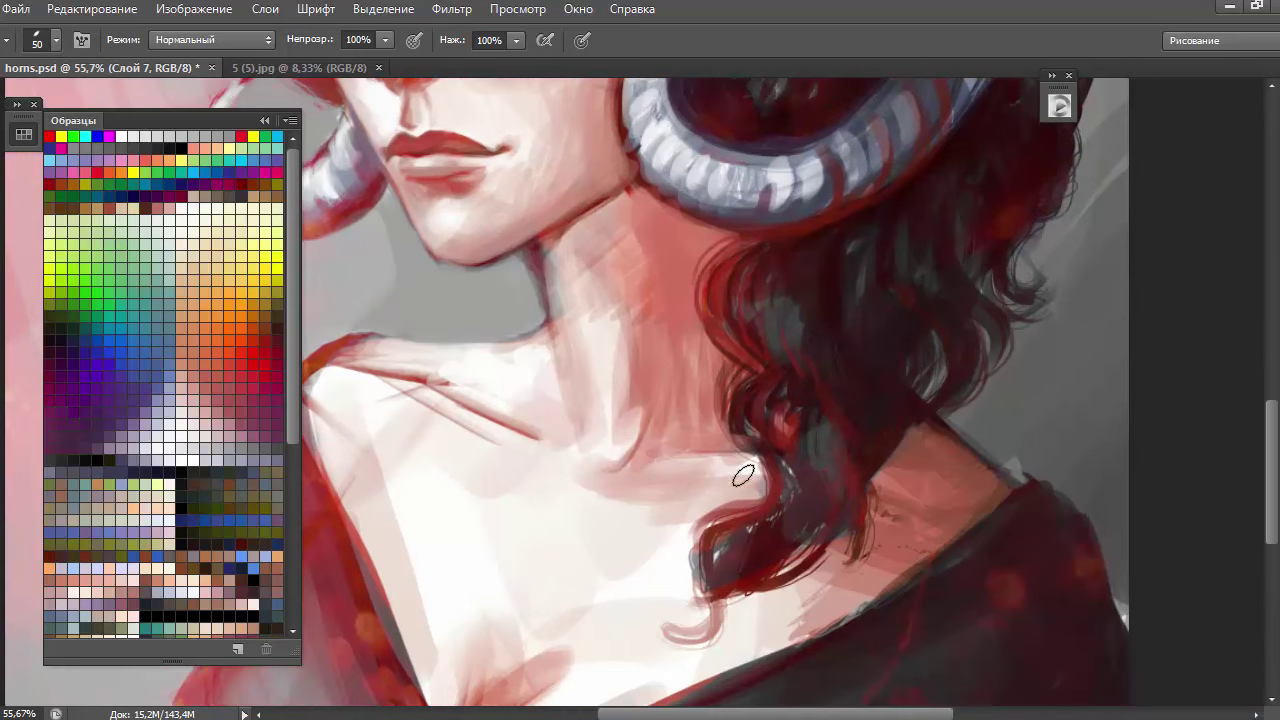
# Darken around the lower curl and soften the collarbone and shoulder edge with light skin tone
pyautogui.moveTo(743, 476); pyautogui.dragTo(760, 585)
pyautogui.keyDown('alt'); pyautogui.click(880, 543); pyautogui.keyUp('alt')
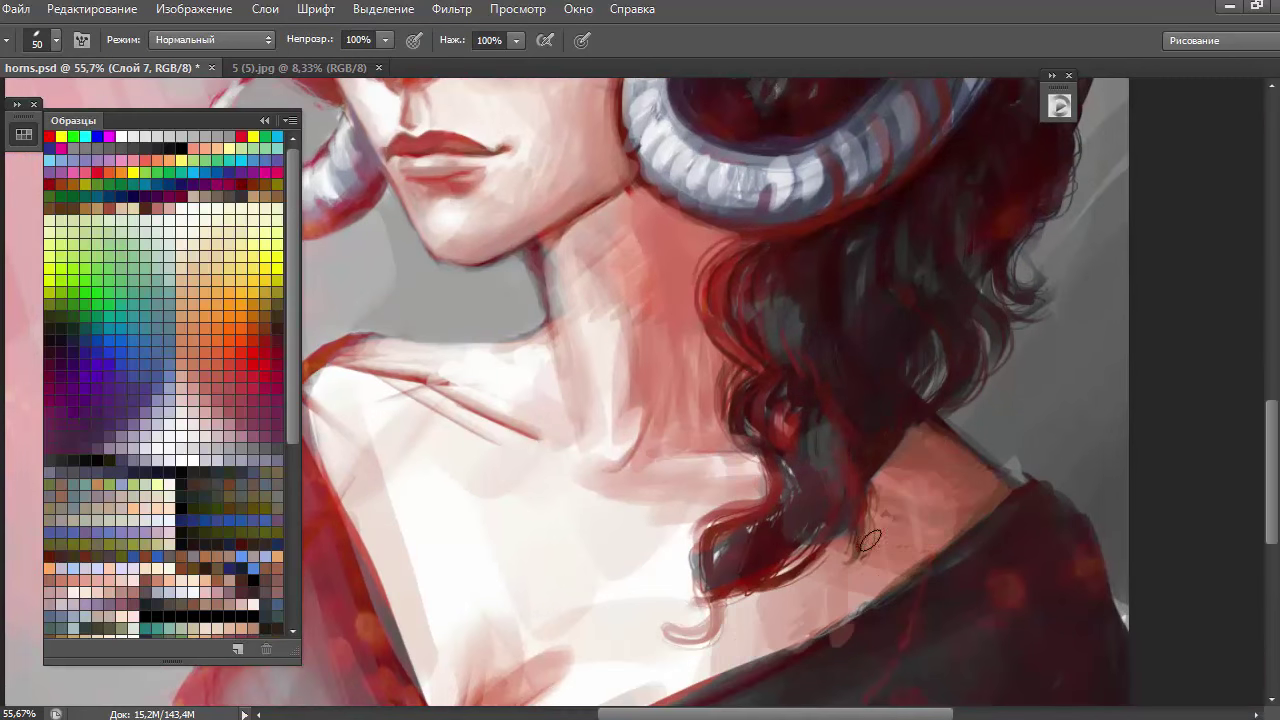
pyautogui.moveTo(594, 486)
pyautogui.mouseDown()
pyautogui.moveTo(338, 369)
pyautogui.moveTo(371, 360)
pyautogui.mouseUp()
pyautogui.keyDown('alt'); pyautogui.click(572, 366); pyautogui.keyUp('alt')
pyautogui.moveTo(337, 457)
pyautogui.mouseDown()
pyautogui.moveTo(397, 443)
pyautogui.moveTo(512, 624)
pyautogui.moveTo(569, 463)
pyautogui.mouseUp()
# Repaint the chest with sampled light skin tones
pyautogui.moveTo(530, 515); pyautogui.dragTo(495, 615)
pyautogui.moveTo(597, 517); pyautogui.dragTo(490, 600)
pyautogui.keyDown('alt'); pyautogui.click(623, 503); pyautogui.keyUp('alt')
pyautogui.moveTo(606, 505); pyautogui.dragTo(548, 560)
pyautogui.moveTo(500, 480)
pyautogui.mouseDown()
pyautogui.moveTo(453, 572)
pyautogui.moveTo(750, 495)
pyautogui.mouseUp()
# Darken the cloth's lower edge, the right shoulder edge and the hair curl
pyautogui.keyDown('alt'); pyautogui.click(657, 563); pyautogui.keyUp('alt')
pyautogui.moveTo(670, 600); pyautogui.dragTo(895, 511)
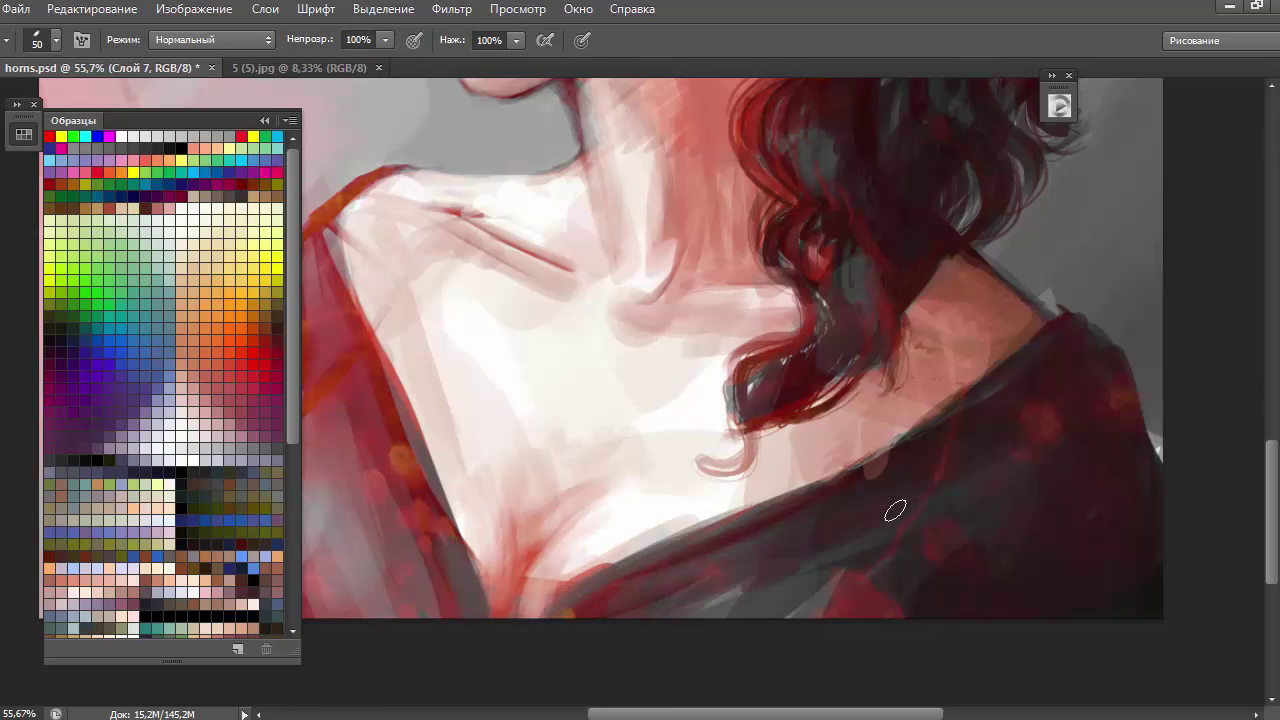
pyautogui.press('[')
pyautogui.press('[')
pyautogui.keyDown('alt'); pyautogui.click(1069, 364); pyautogui.keyUp('alt')
pyautogui.moveTo(1040, 300)
pyautogui.mouseDown()
pyautogui.moveTo(1125, 355)
pyautogui.moveTo(1166, 517)
pyautogui.mouseUp()
pyautogui.moveTo(905, 445); pyautogui.dragTo(1014, 280)
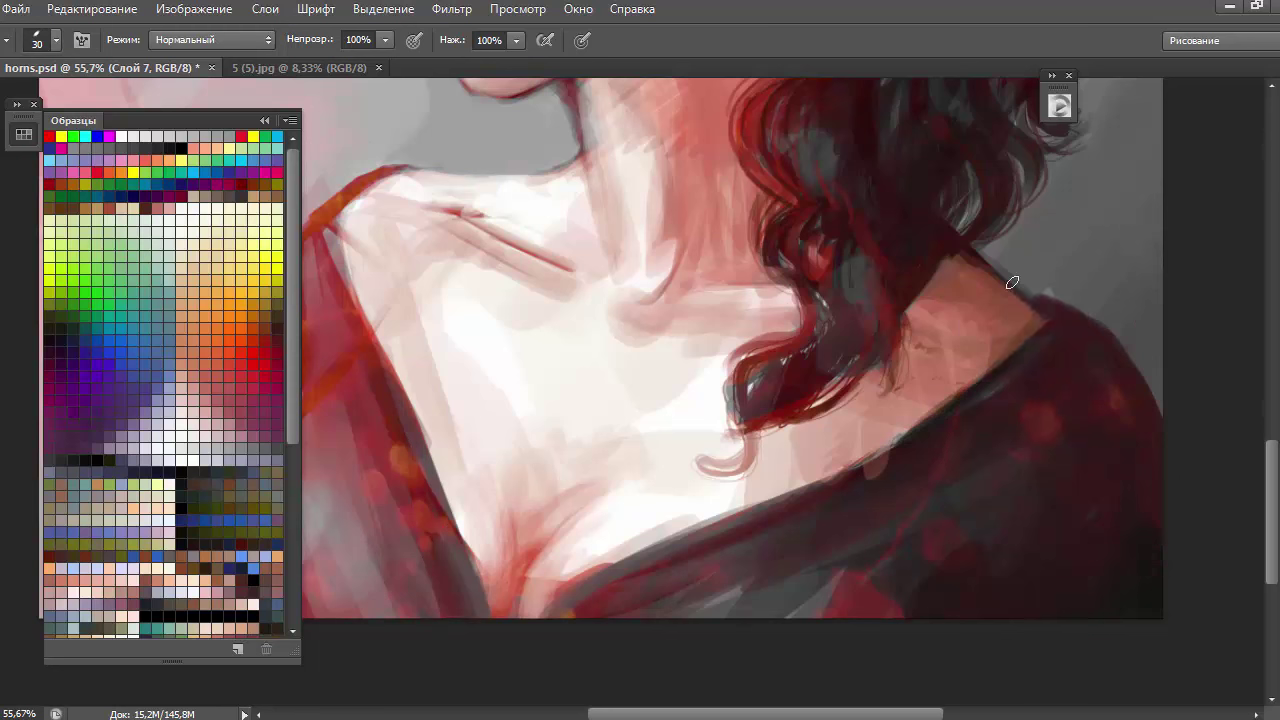
pyautogui.keyDown('alt'); pyautogui.click(829, 280); pyautogui.keyUp('alt')
pyautogui.moveTo(840, 252)
pyautogui.mouseDown()
pyautogui.moveTo(748, 365)
pyautogui.moveTo(745, 440)
pyautogui.moveTo(680, 420)
pyautogui.mouseUp()
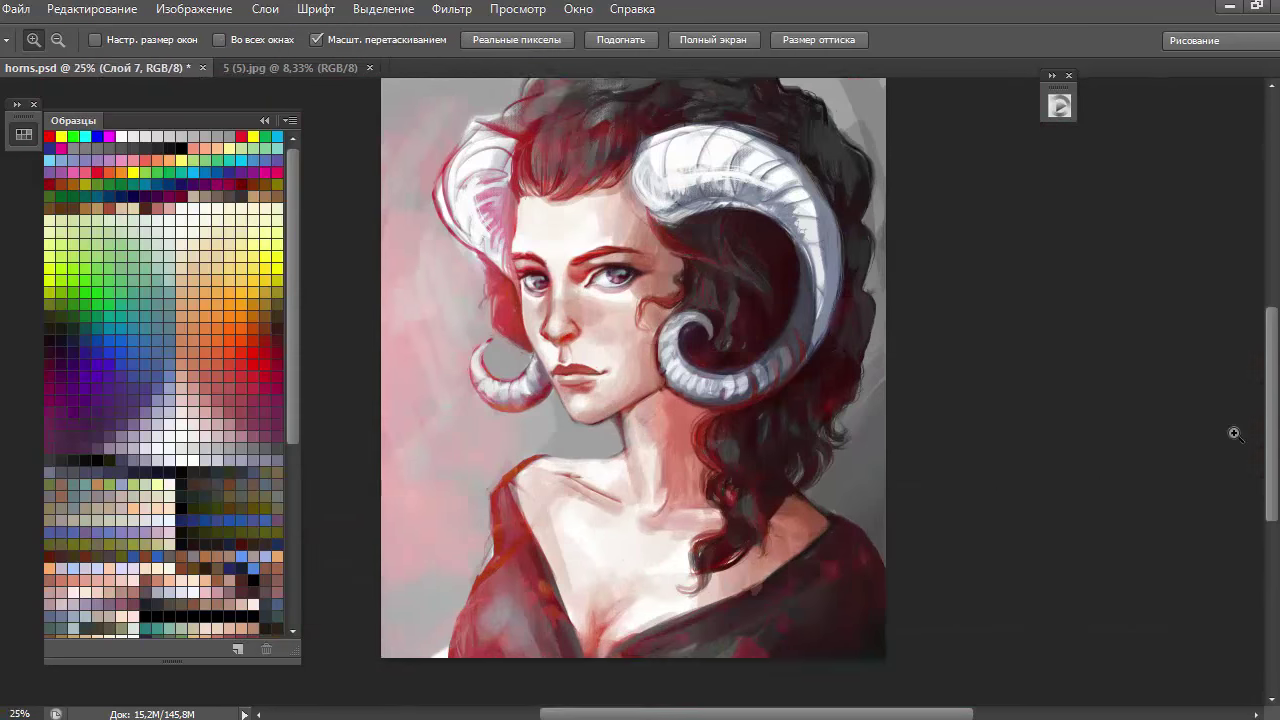
# Darken the hair curl and paint cyan highlights on the large right horn
pyautogui.moveTo(630, 337)
pyautogui.mouseDown()
pyautogui.moveTo(697, 334)
pyautogui.moveTo(650, 450)
pyautogui.mouseUp()
pyautogui.moveTo(700, 370)
pyautogui.mouseDown()
pyautogui.moveTo(586, 330)
pyautogui.moveTo(640, 295)
pyautogui.mouseUp()
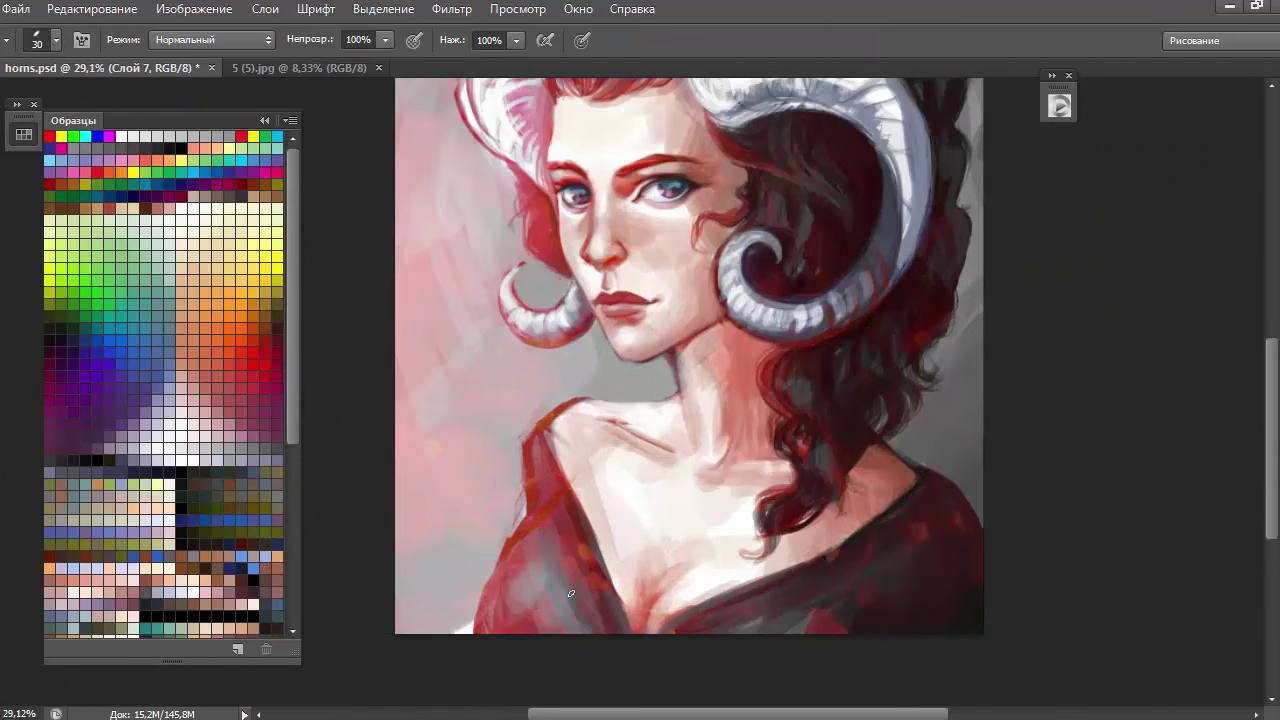
pyautogui.moveTo(880, 134); pyautogui.dragTo(888, 190)
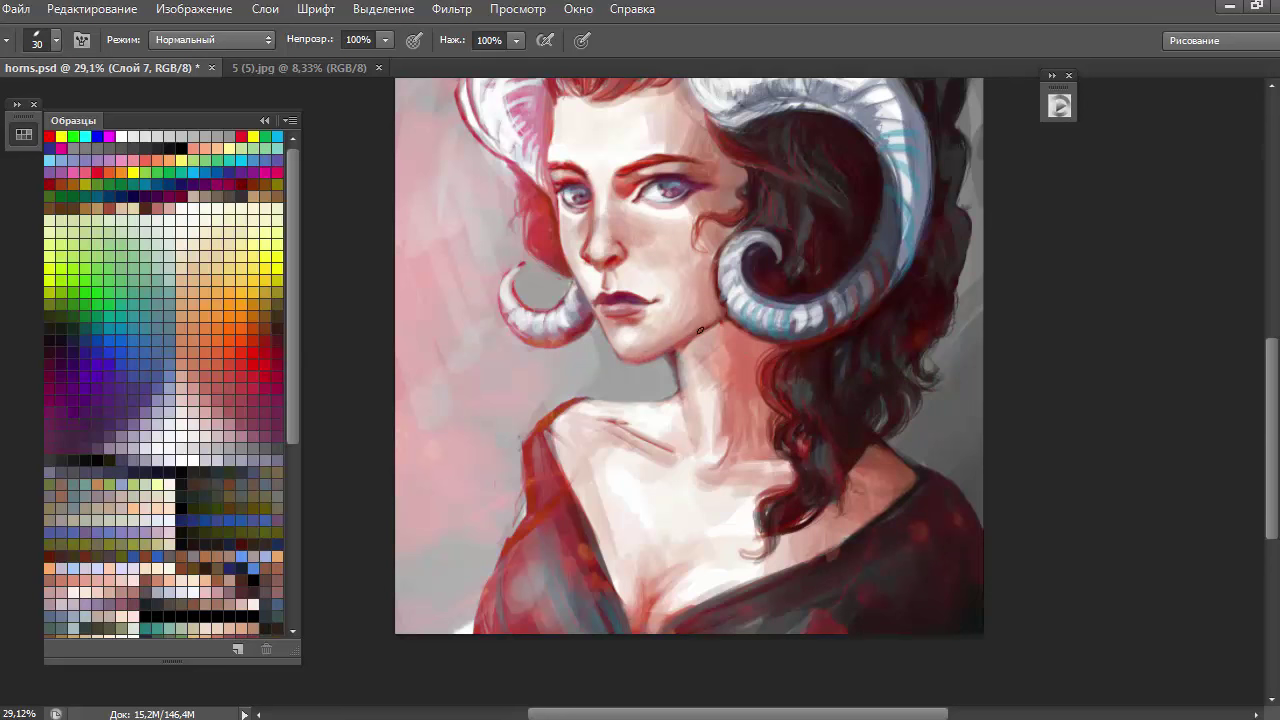
# Deepen the red shading on the neck below the jaw with a larger brush
pyautogui.moveTo(686, 341)
pyautogui.mouseDown()
pyautogui.moveTo(725, 405)
pyautogui.moveTo(760, 430)
pyautogui.mouseUp()
pyautogui.press(']')
pyautogui.press(']')
pyautogui.press(']')
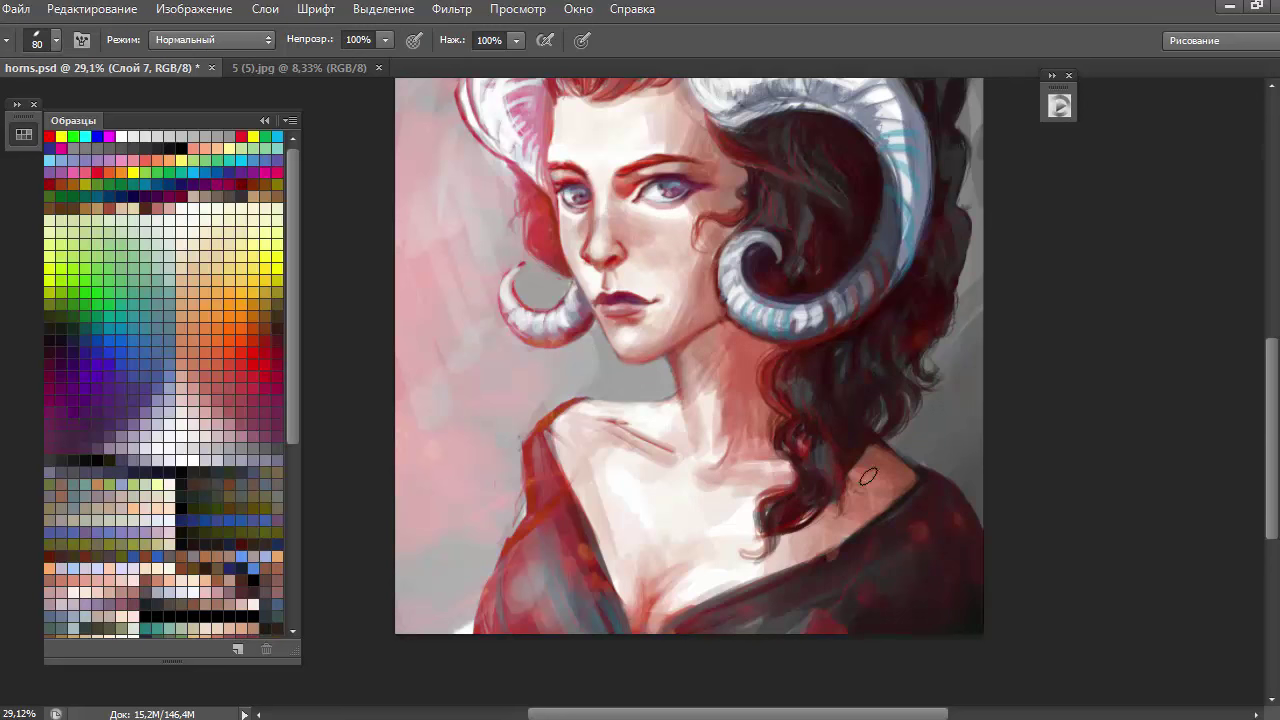
pyautogui.moveTo(677, 408)
pyautogui.mouseDown()
pyautogui.moveTo(745, 450)
pyautogui.moveTo(669, 358)
pyautogui.mouseUp()
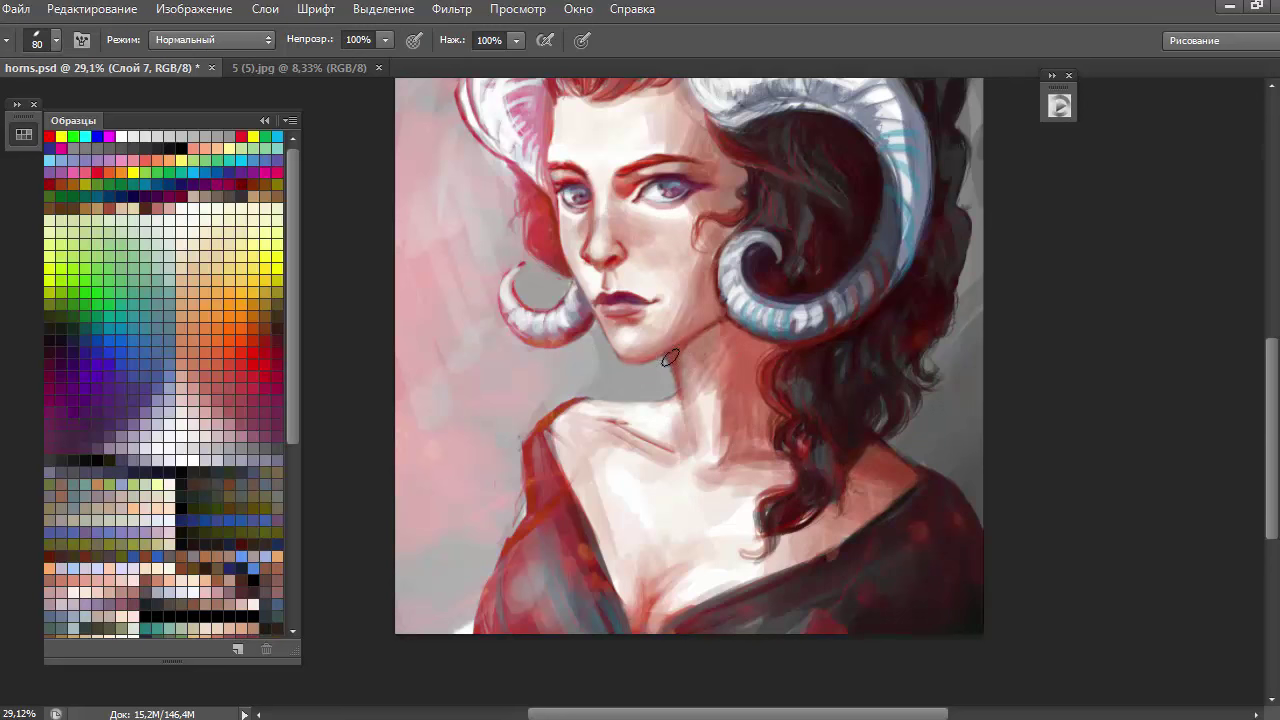
pyautogui.scroll(5, 1171, 306)
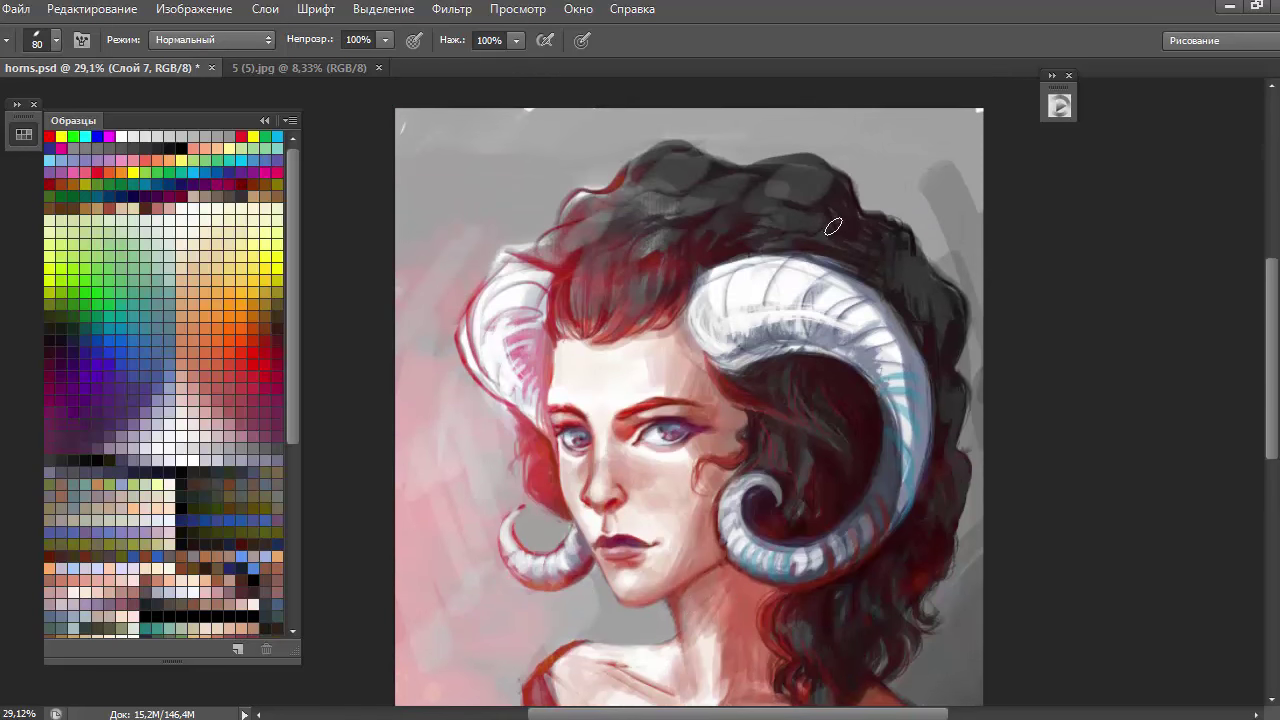
# Paint dark hair over the right horn's edges and red strands into the left hair
pyautogui.press('[')
pyautogui.press('[')
pyautogui.press('[')
pyautogui.moveTo(705, 255)
pyautogui.mouseDown()
pyautogui.moveTo(835, 275)
pyautogui.moveTo(875, 295)
pyautogui.mouseUp()
pyautogui.moveTo(480, 288)
pyautogui.mouseDown()
pyautogui.moveTo(565, 272)
pyautogui.moveTo(555, 266)
pyautogui.moveTo(452, 346)
pyautogui.moveTo(478, 392)
pyautogui.mouseUp()
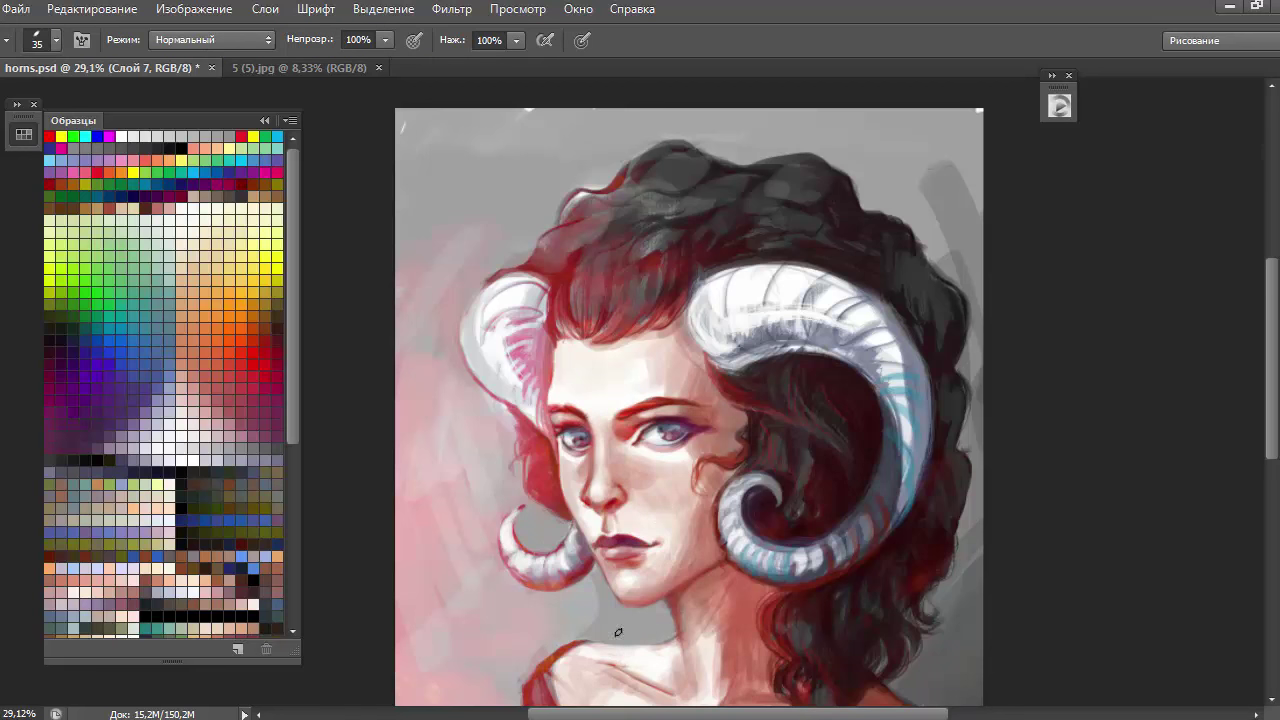
pyautogui.moveTo(952, 316); pyautogui.dragTo(966, 420)
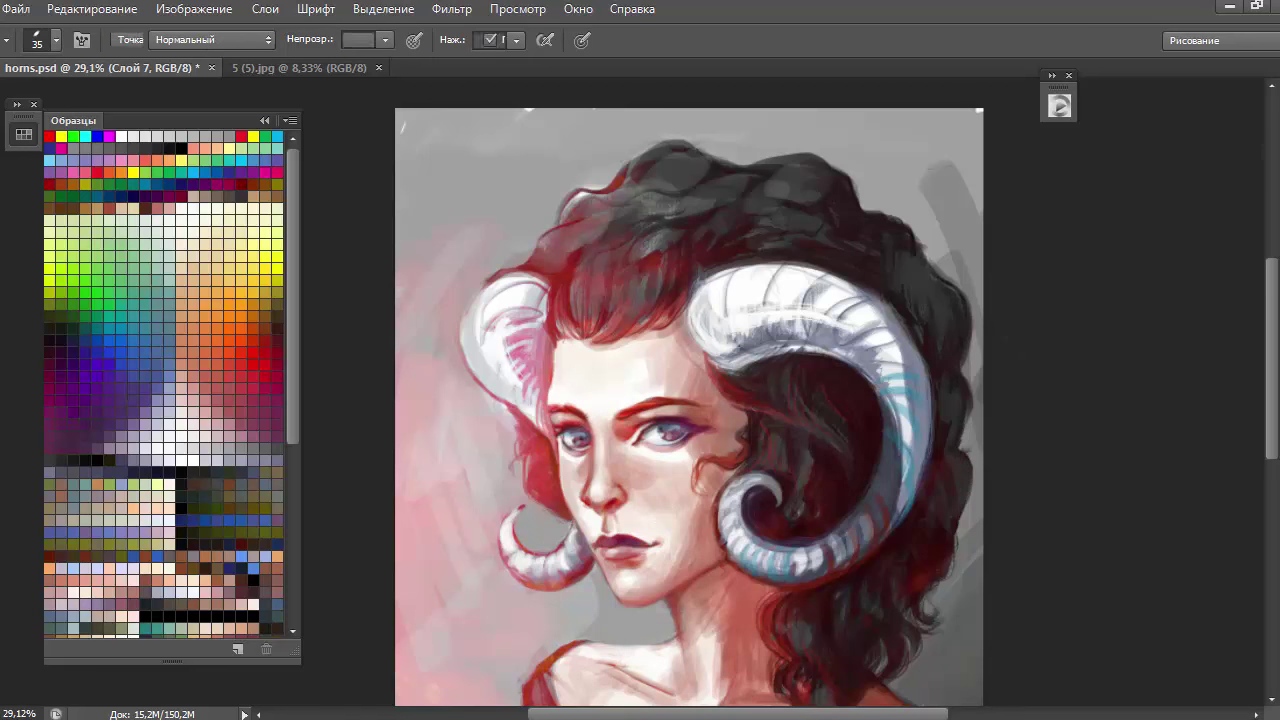
# Cover the dark grey background streak and lighten the upper right horn with bluish-white strokes
pyautogui.scroll(-5, 864, 377)
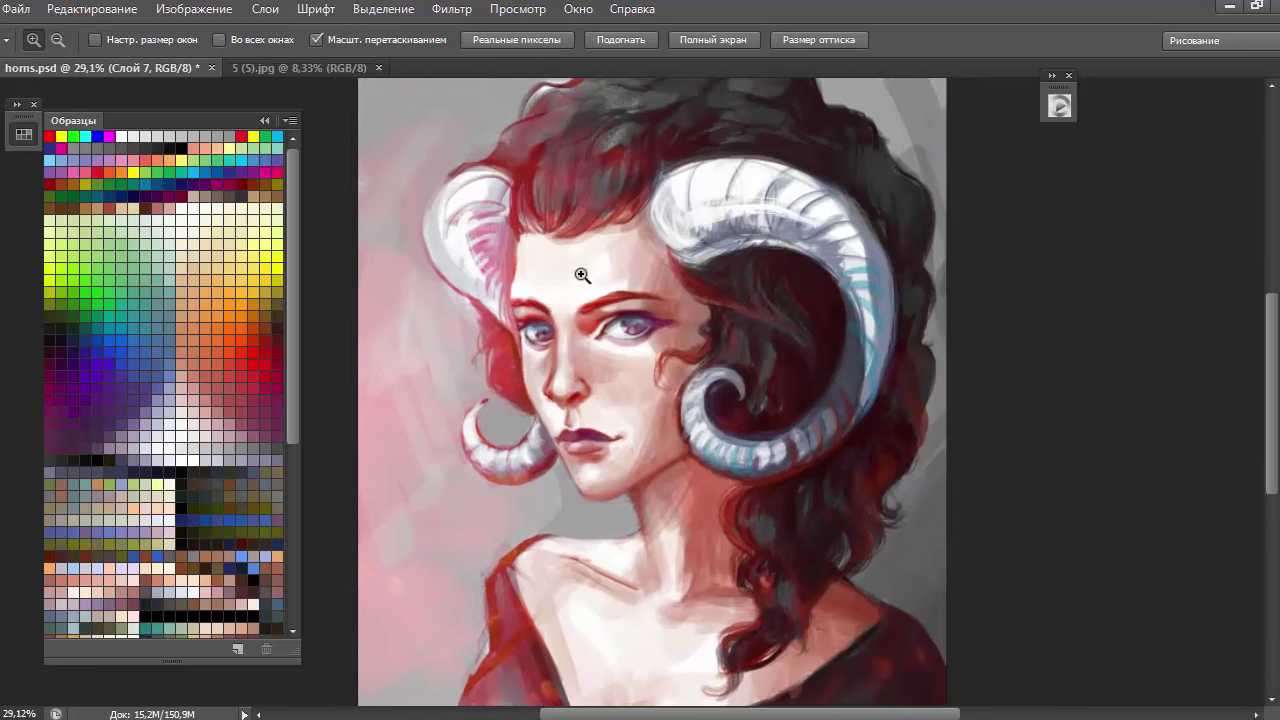
pyautogui.moveTo(570, 220); pyautogui.dragTo(501, 125)
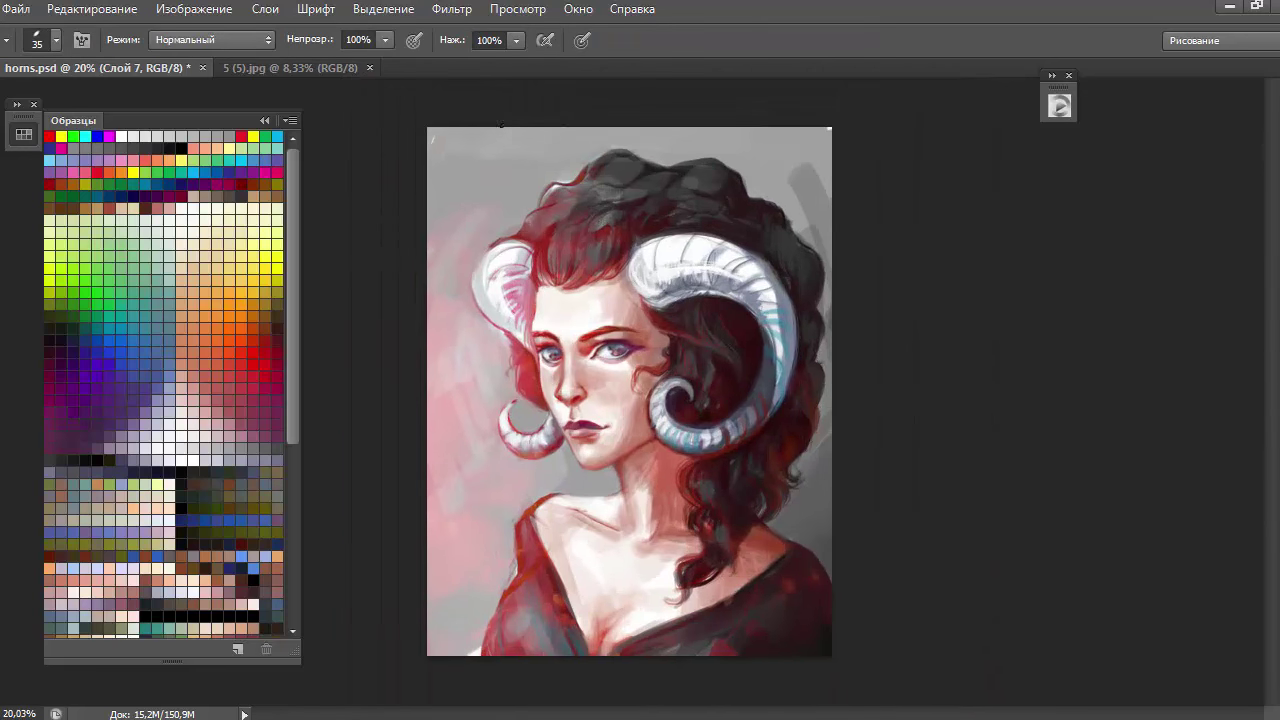
pyautogui.press(']')
pyautogui.moveTo(803, 146); pyautogui.dragTo(794, 183)
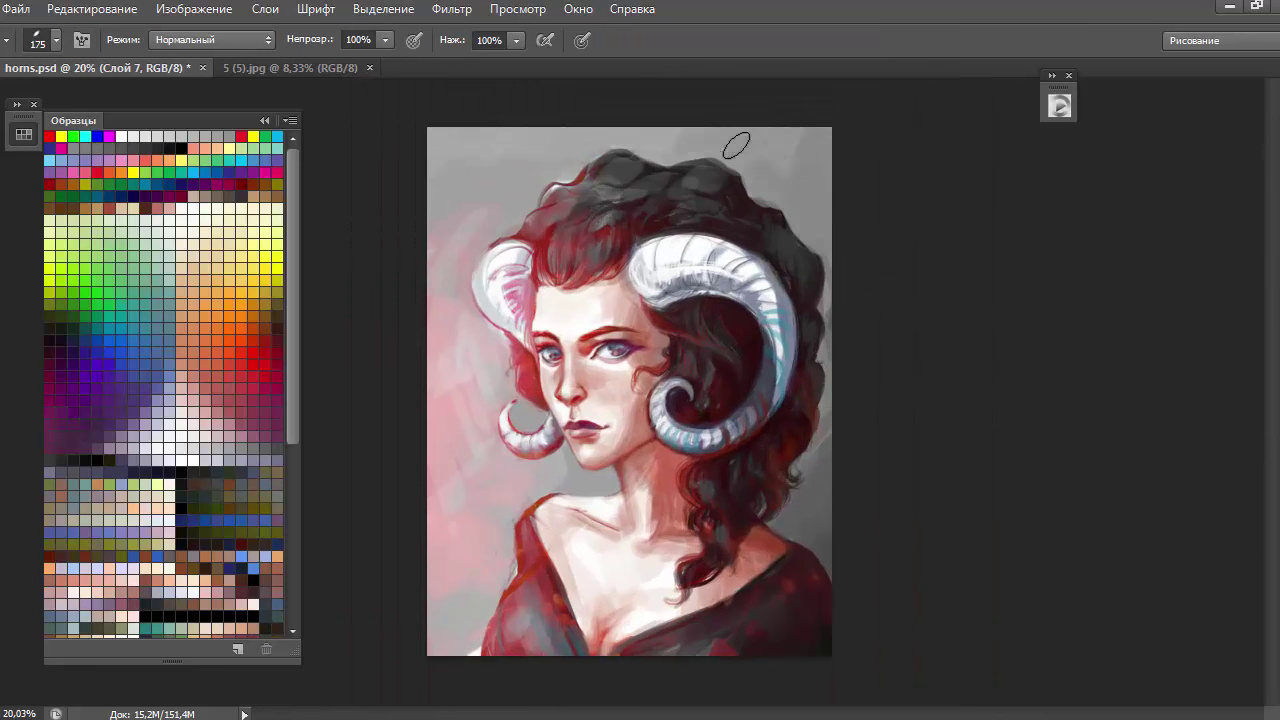
pyautogui.moveTo(777, 313); pyautogui.dragTo(768, 360)
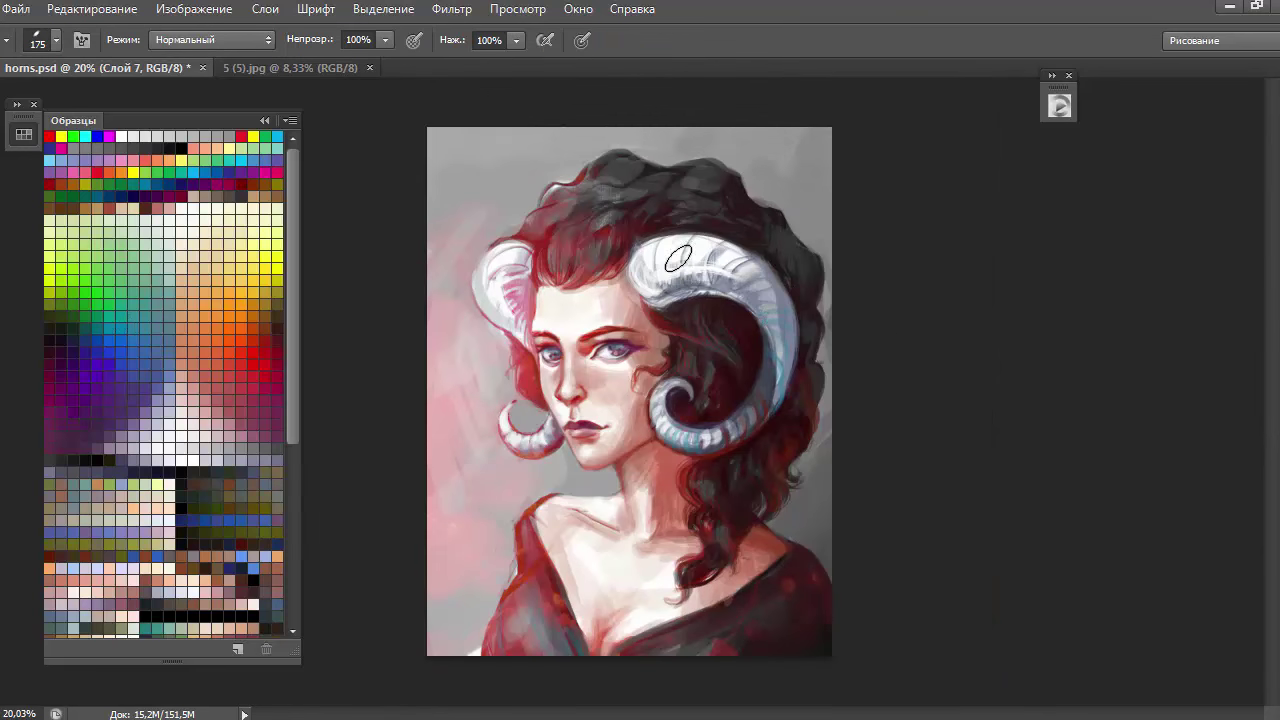
pyautogui.moveTo(678, 258); pyautogui.dragTo(765, 280)
# Tint both horns pinkish-violet and darken the top of the hair purplish-red
pyautogui.click(87, 165)
pyautogui.moveTo(726, 242); pyautogui.dragTo(765, 378)
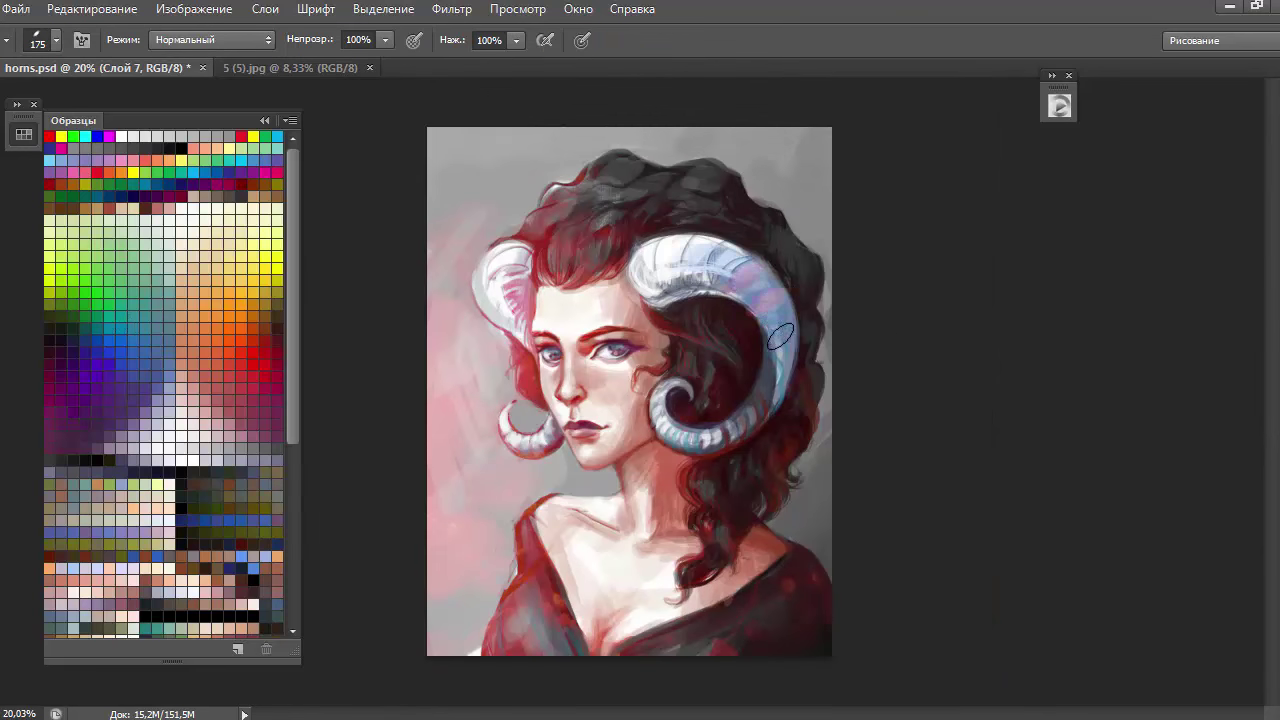
pyautogui.moveTo(668, 265); pyautogui.dragTo(737, 251)
pyautogui.moveTo(498, 256); pyautogui.dragTo(500, 304)
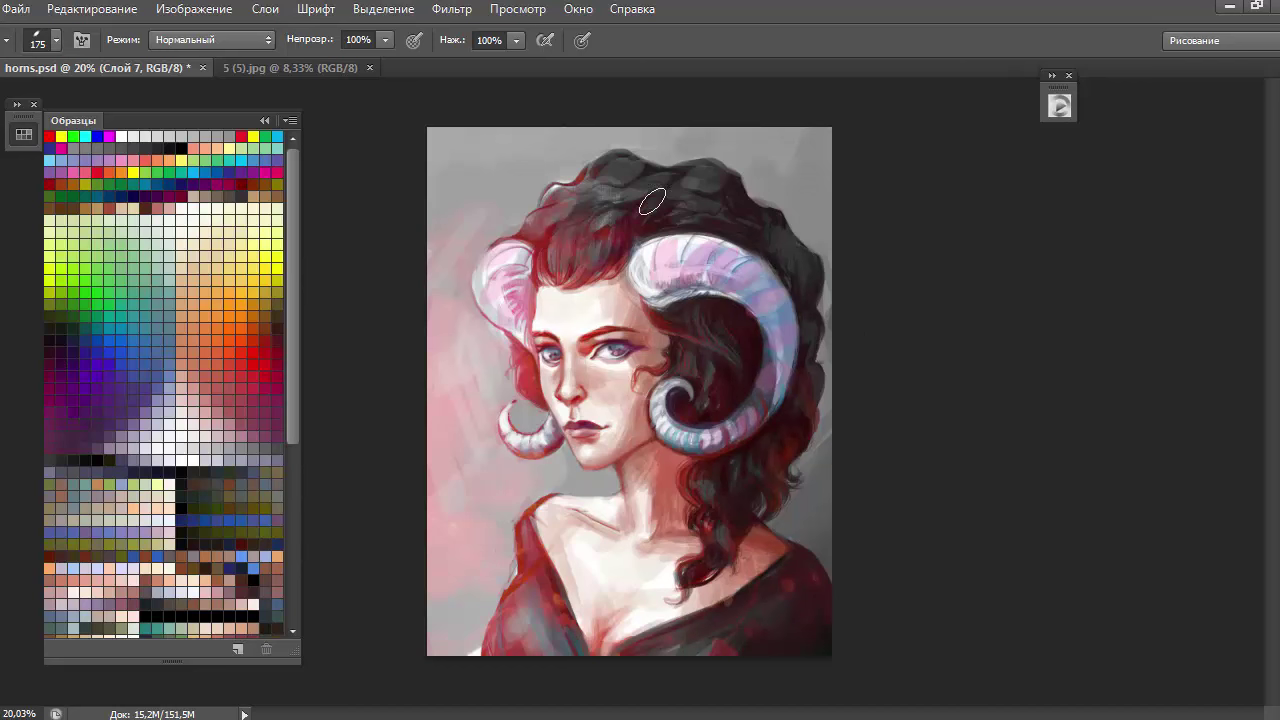
pyautogui.moveTo(651, 202); pyautogui.dragTo(740, 182)
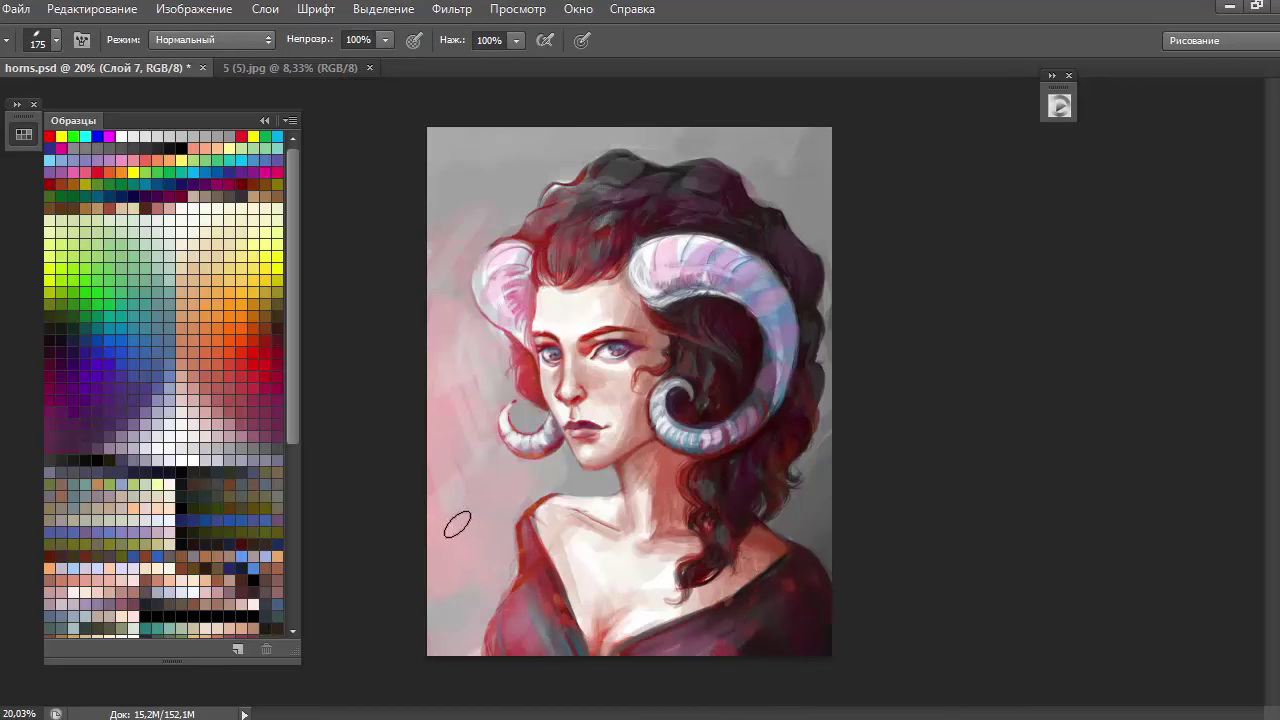
# Pick a lighter pink from the colour wheel and paint it along the background's left edge
pyautogui.click(1059, 104)
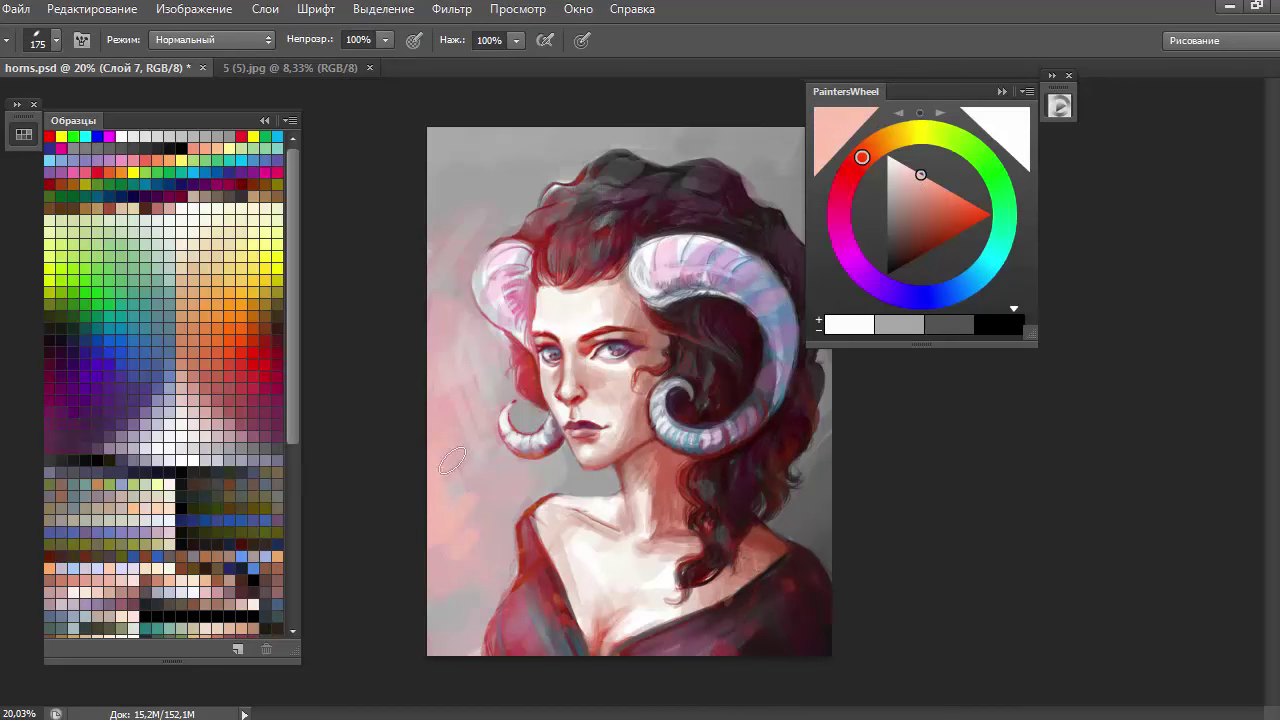
pyautogui.keyDown('alt'); pyautogui.click(452, 460); pyautogui.keyUp('alt')
pyautogui.moveTo(434, 409); pyautogui.dragTo(437, 286)
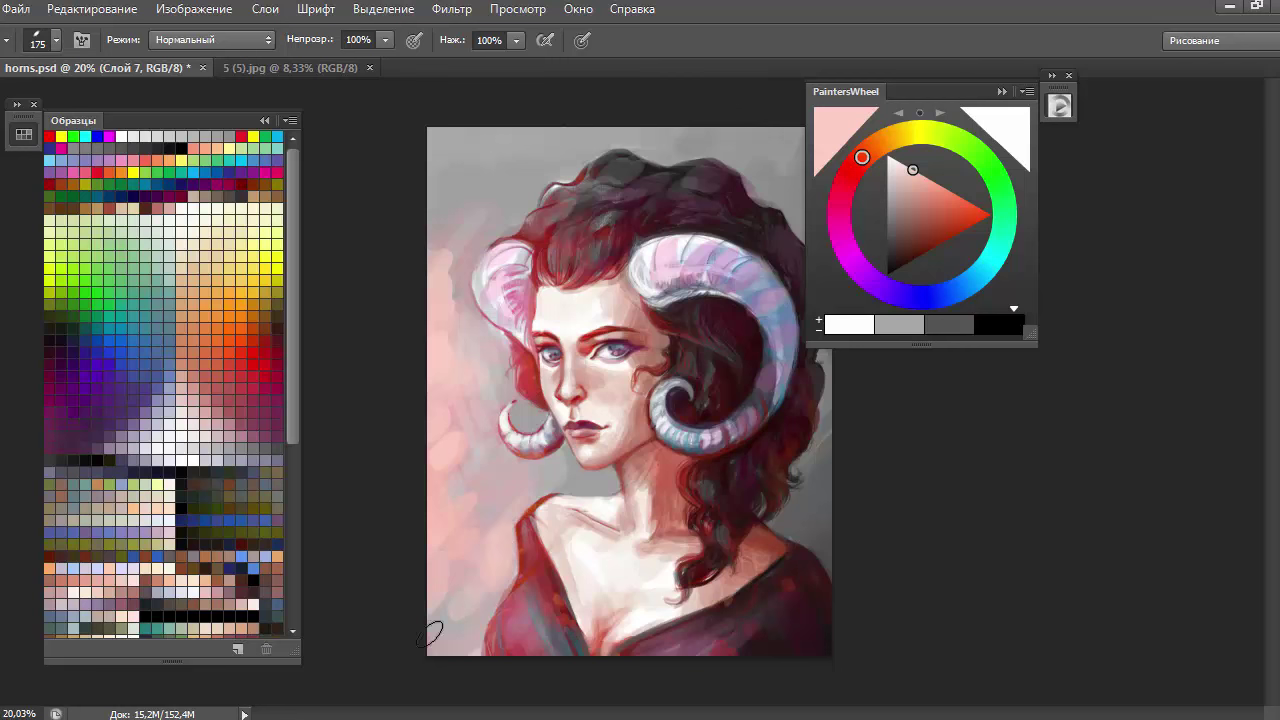
pyautogui.press('F7')
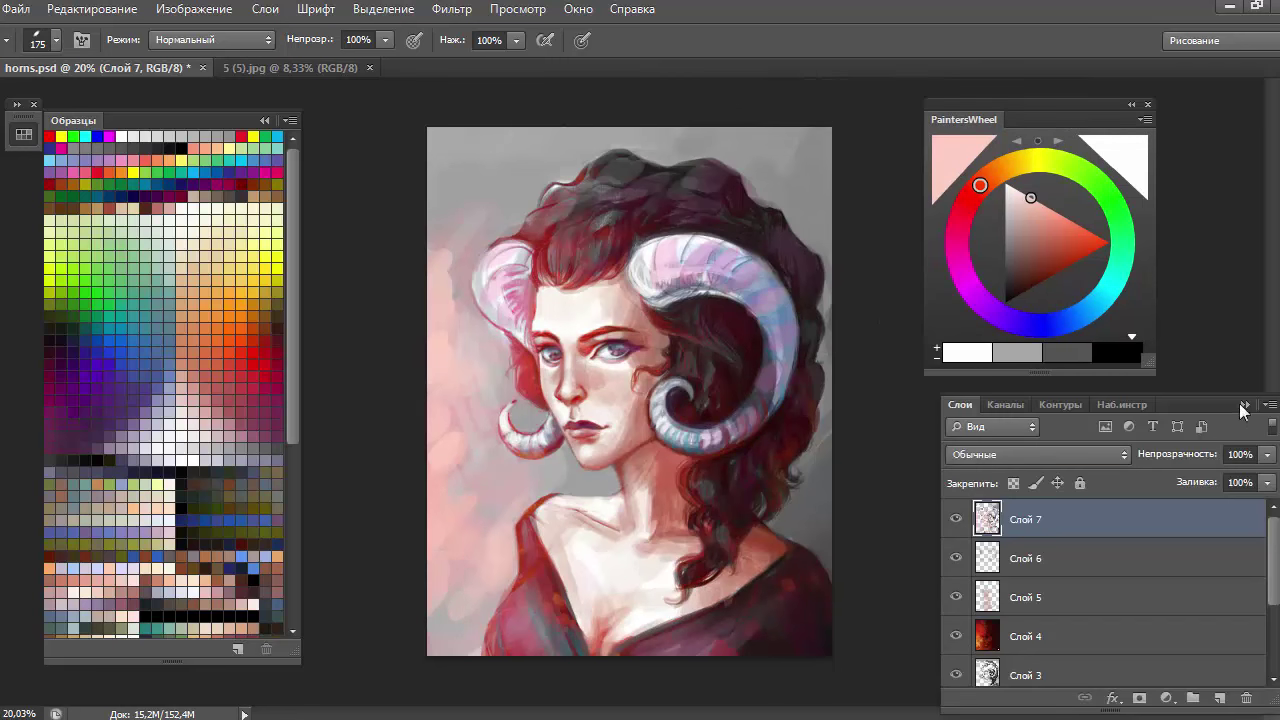
# Add a Color Lookup adjustment layer using the 3Strip.look grade
pyautogui.click(1165, 698)
pyautogui.click(1112, 563)
pyautogui.click(1175, 140)
pyautogui.click(1140, 209)
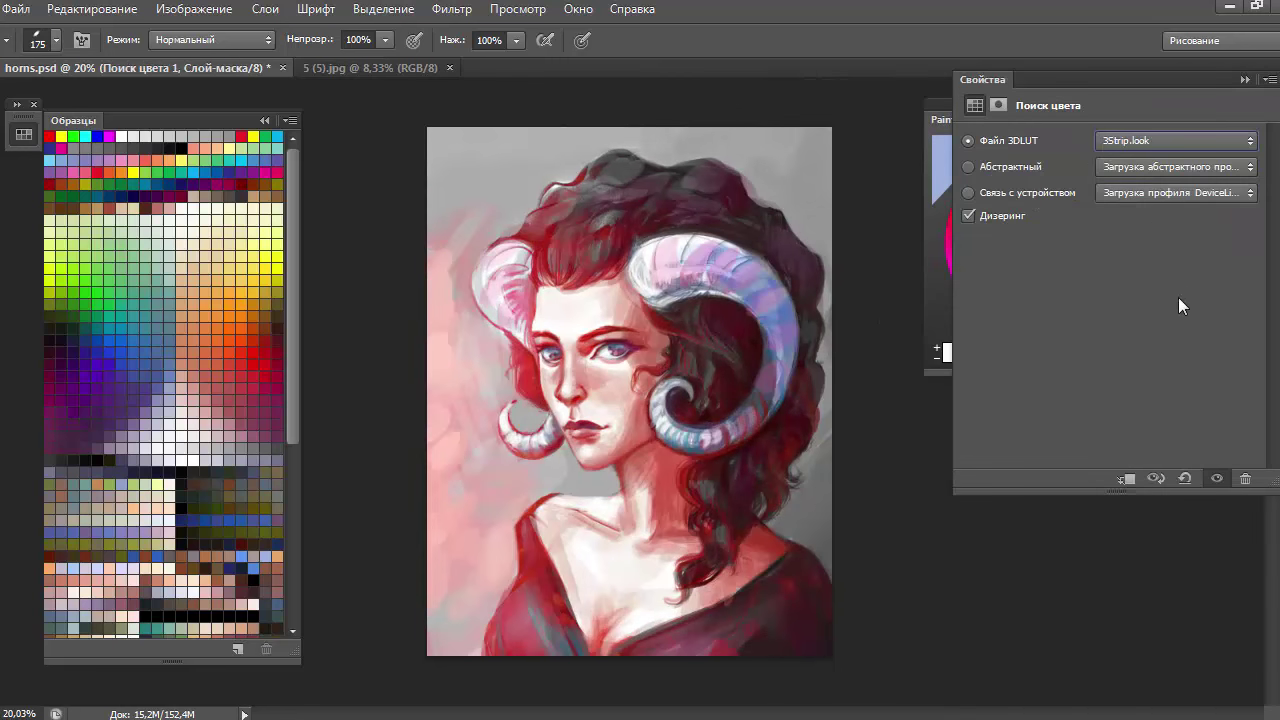
# Fill a new Слой 8 with pale blue, blended Темнее (Darken) at 22% opacity
pyautogui.click(1220, 698)
pyautogui.press('g')
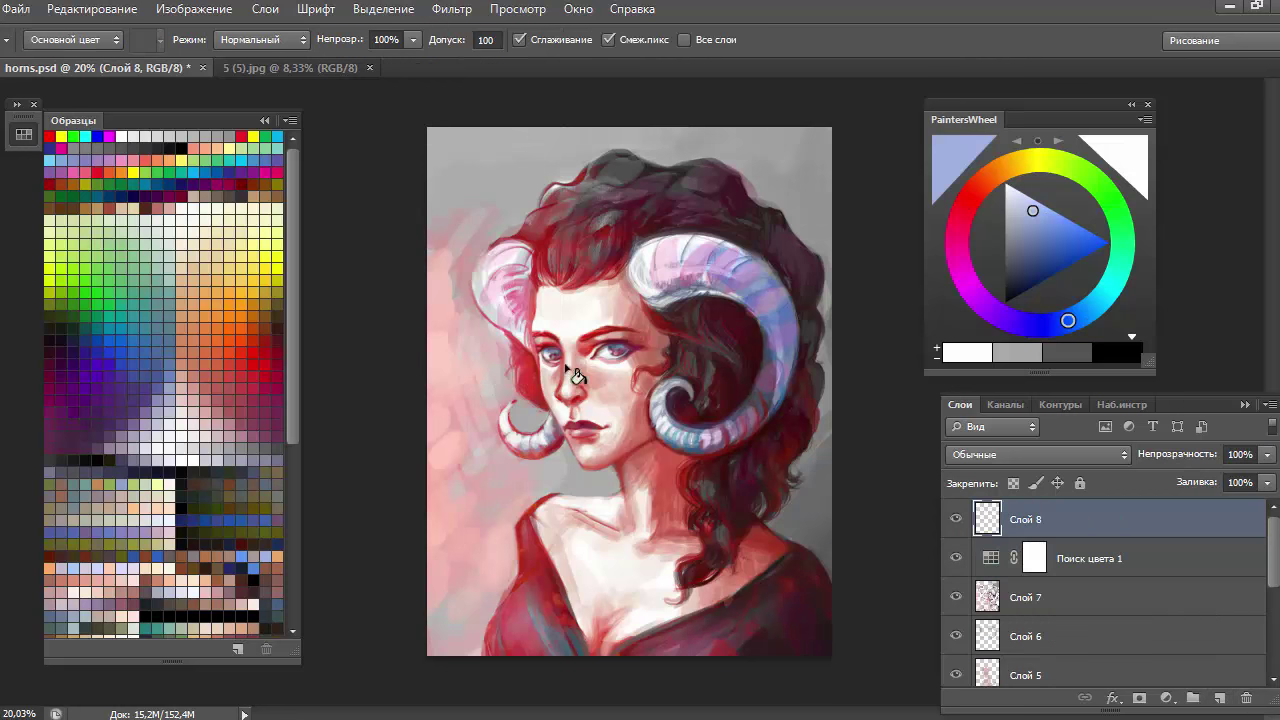
pyautogui.click(577, 377)
pyautogui.click(1037, 454)
pyautogui.click(1000, 200)
pyautogui.press('Up')
pyautogui.press('Up')
pyautogui.press('Up')
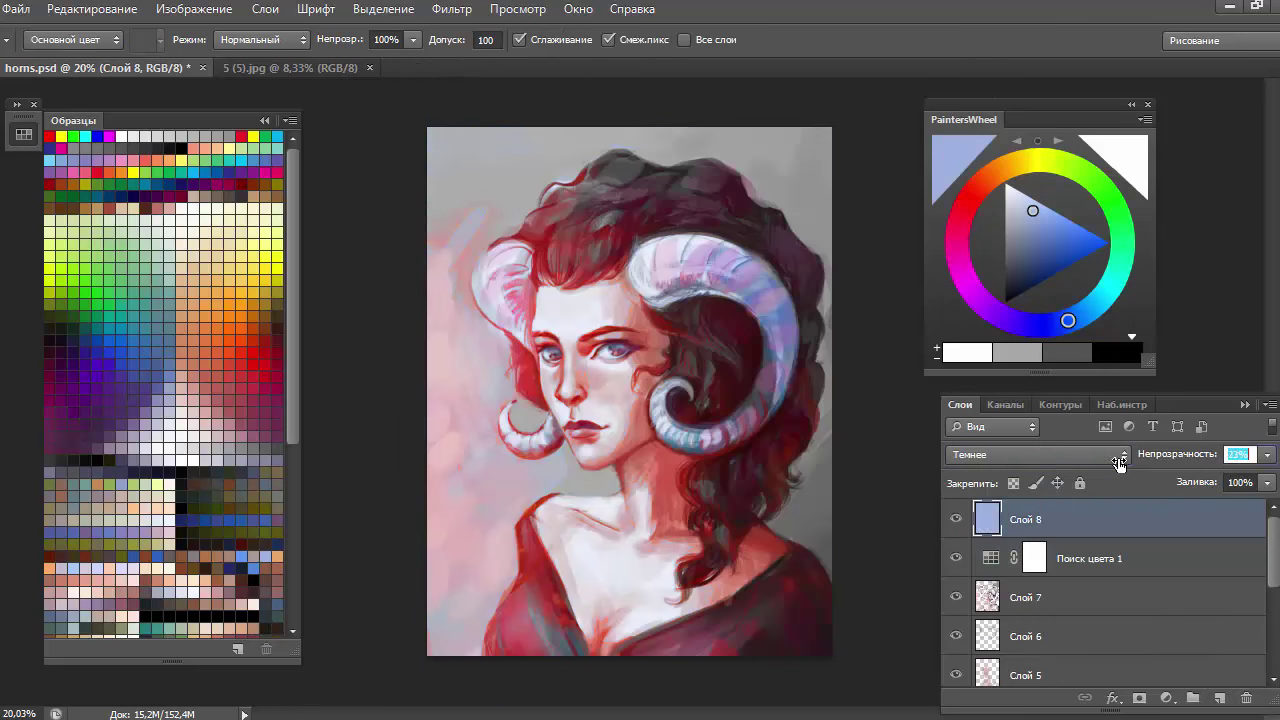
# Check the eraser brush options and toggle Слой 8's visibility to compare the grade
pyautogui.press('e')
pyautogui.rightClick(545, 125)
pyautogui.press('Escape')
pyautogui.click(957, 519)
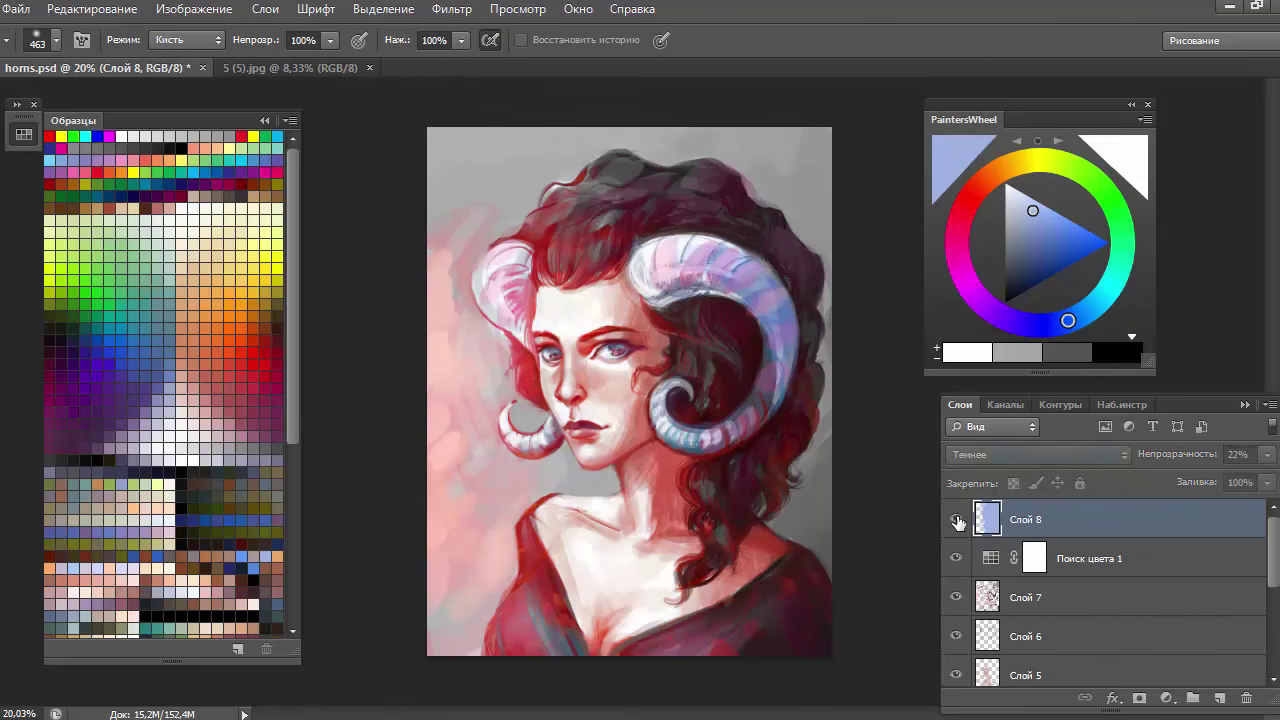
pyautogui.click(957, 519)
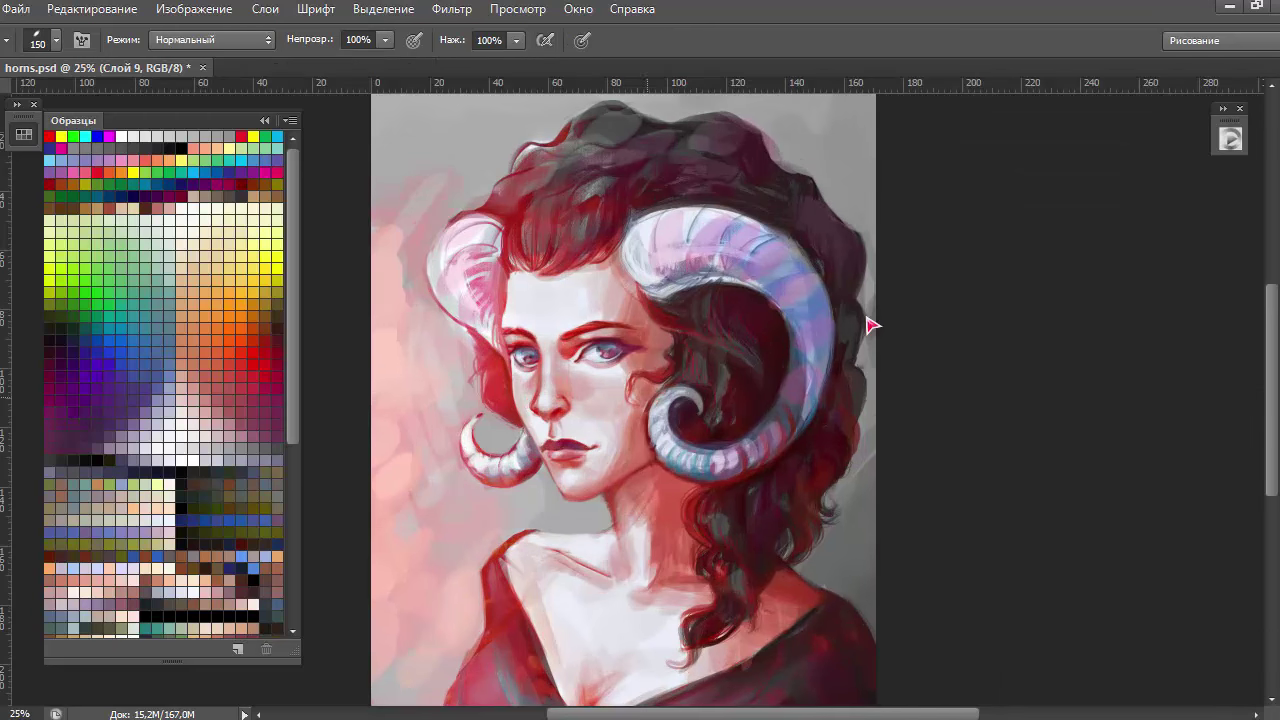
# With a 155 px soft brush, soften the jaw, cheek and forehead using sampled skin tones
pyautogui.rightClick(870, 325)
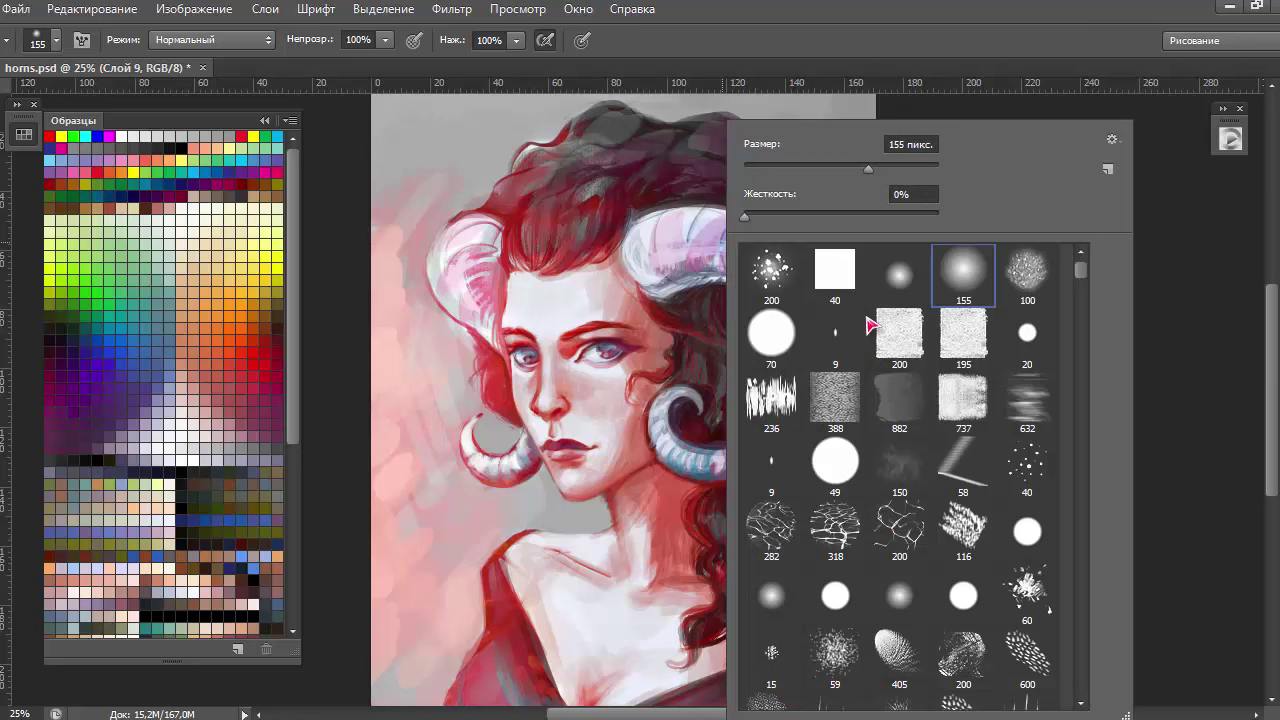
pyautogui.press('Escape')
pyautogui.keyDown('alt'); pyautogui.click(626, 400); pyautogui.keyUp('alt')
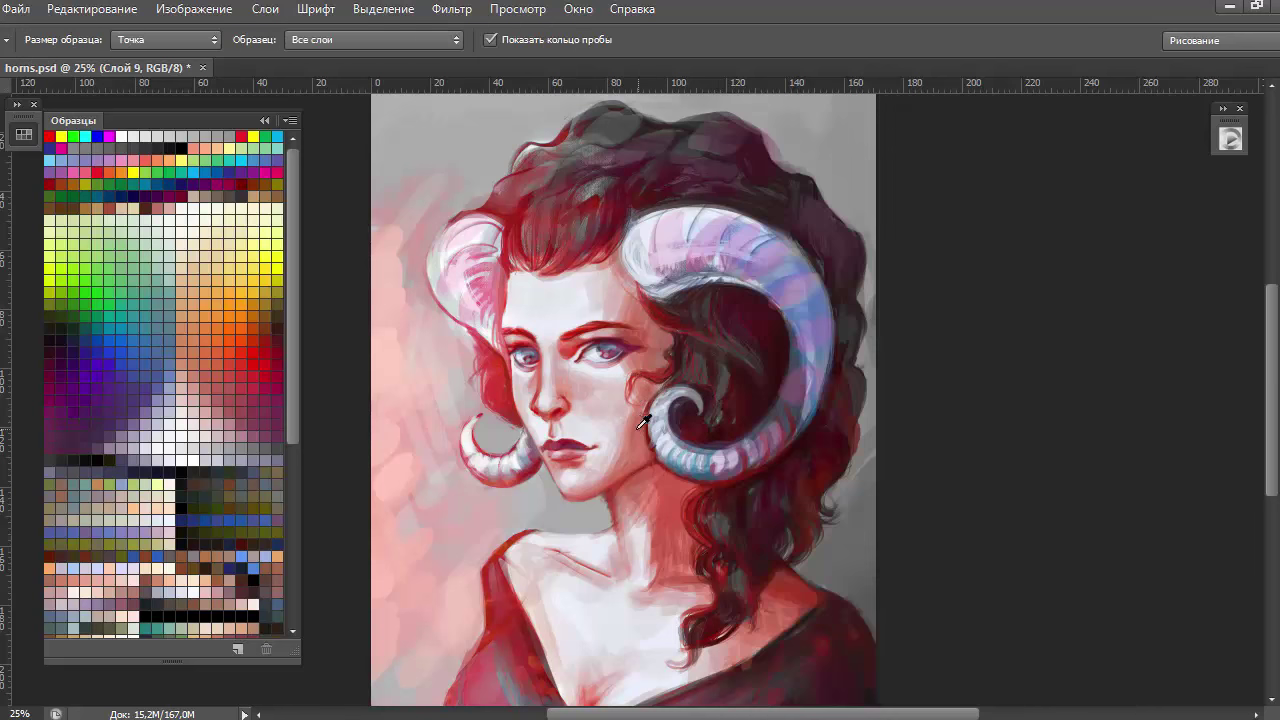
pyautogui.moveTo(626, 400); pyautogui.dragTo(605, 480)
pyautogui.moveTo(618, 375)
pyautogui.mouseDown()
pyautogui.moveTo(605, 482)
pyautogui.moveTo(597, 457)
pyautogui.mouseUp()
pyautogui.keyDown('alt'); pyautogui.click(563, 458); pyautogui.keyUp('alt')
pyautogui.keyDown('alt'); pyautogui.click(640, 360); pyautogui.keyUp('alt')
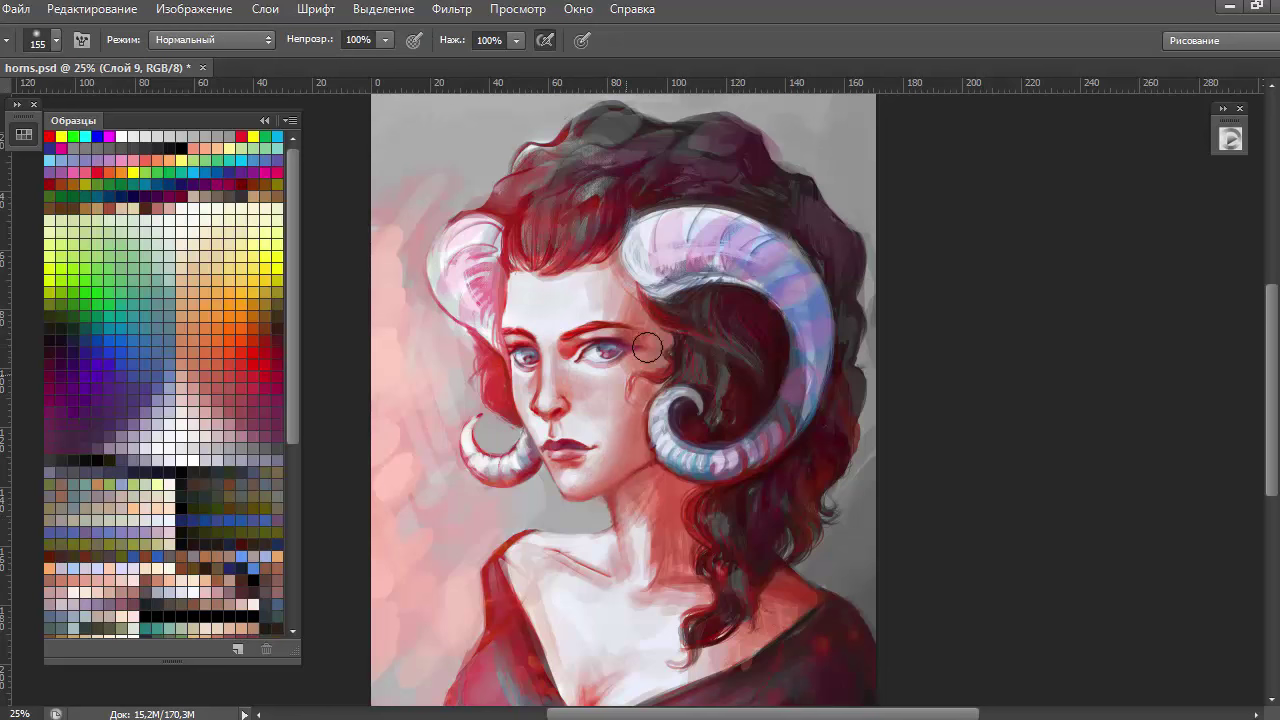
pyautogui.moveTo(565, 389); pyautogui.dragTo(610, 414)
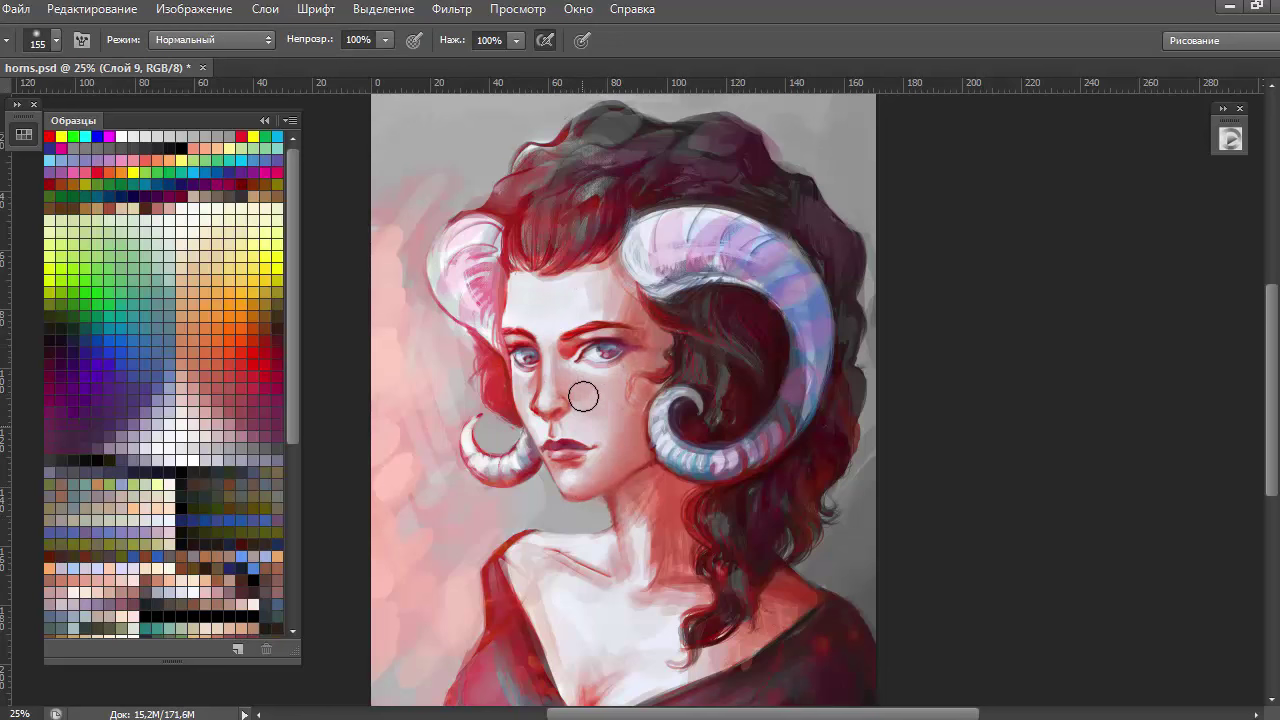
pyautogui.moveTo(581, 300)
pyautogui.mouseDown()
pyautogui.moveTo(607, 270)
pyautogui.moveTo(530, 282)
pyautogui.mouseUp()
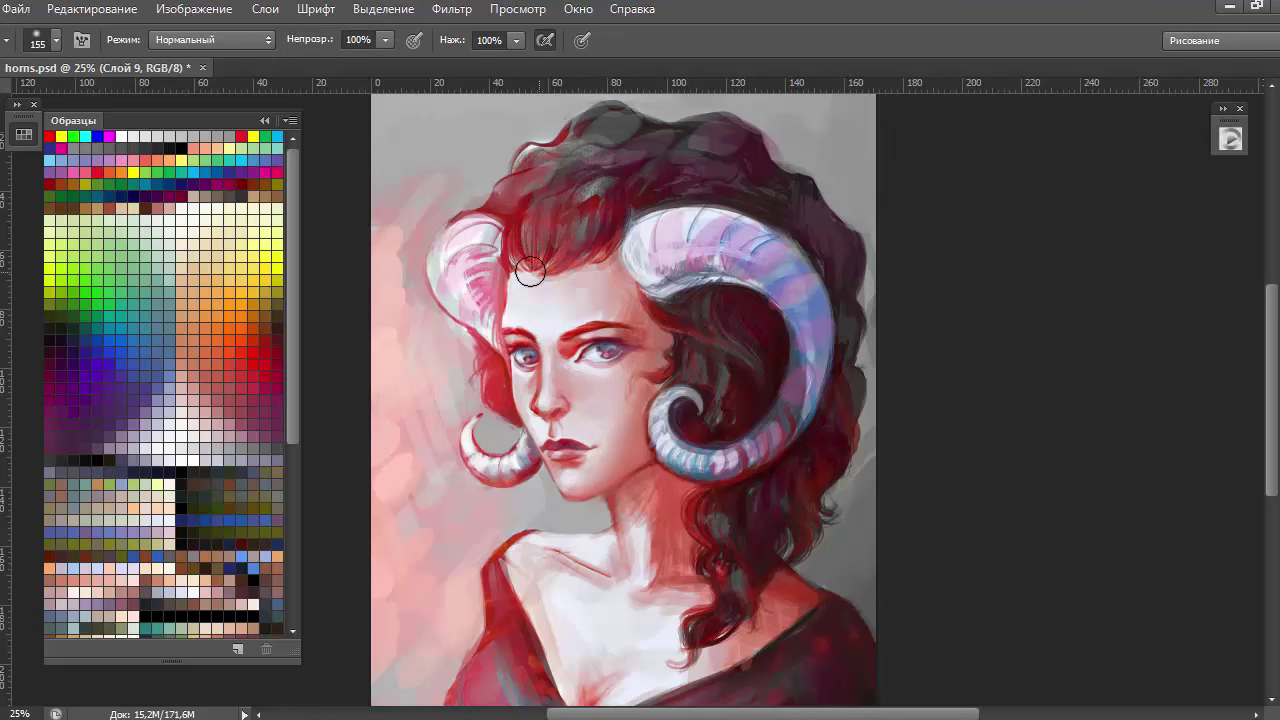
# Paint the neck and lighten the collarbone area with smooth pale strokes
pyautogui.moveTo(655, 490)
pyautogui.mouseDown()
pyautogui.moveTo(690, 600)
pyautogui.moveTo(771, 672)
pyautogui.moveTo(646, 580)
pyautogui.moveTo(531, 543)
pyautogui.mouseUp()
pyautogui.moveTo(613, 557); pyautogui.dragTo(640, 560)
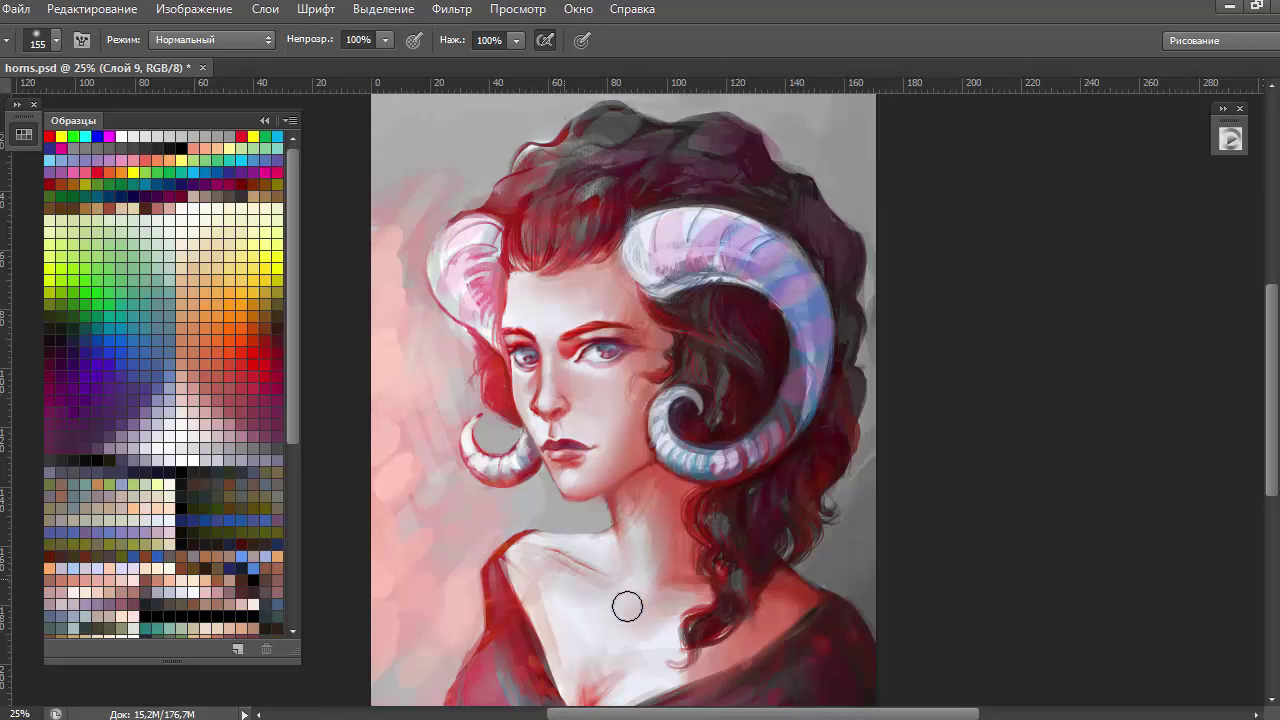
pyautogui.moveTo(626, 603)
pyautogui.mouseDown()
pyautogui.moveTo(609, 629)
pyautogui.moveTo(660, 626)
pyautogui.moveTo(619, 548)
pyautogui.mouseUp()
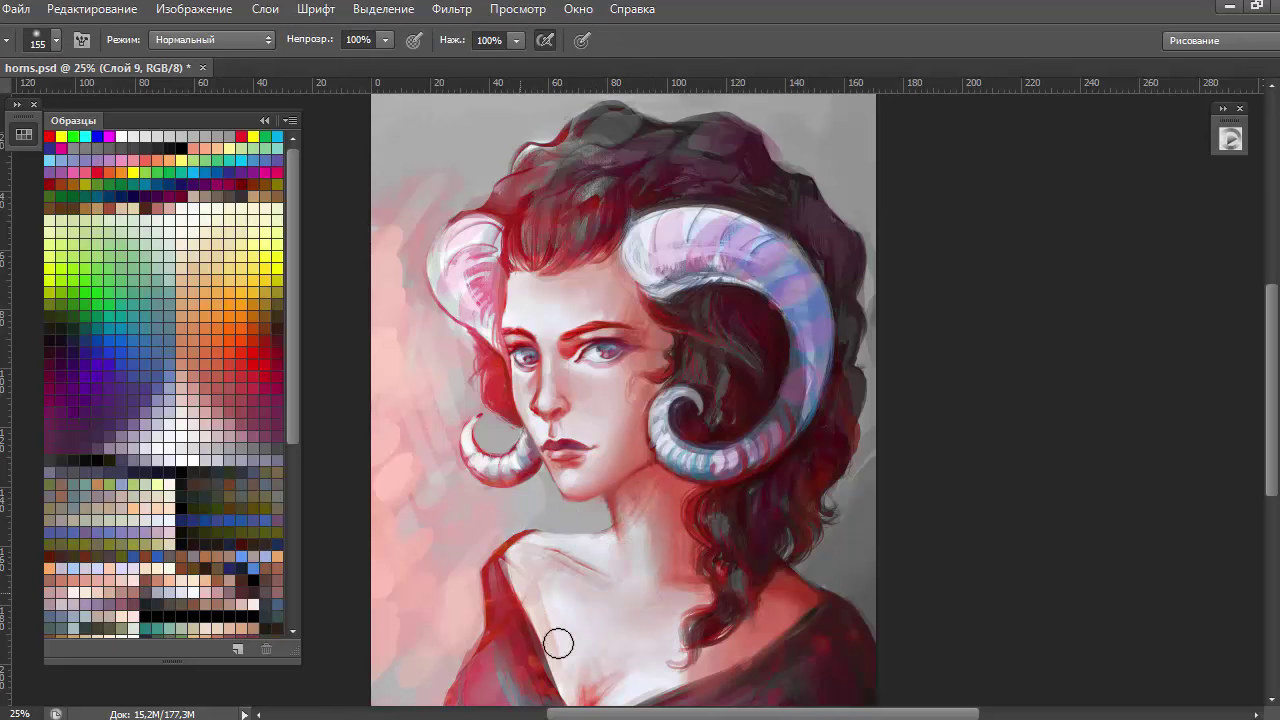
pyautogui.moveTo(558, 644); pyautogui.dragTo(600, 690)
pyautogui.scroll(-2, 643, 583)
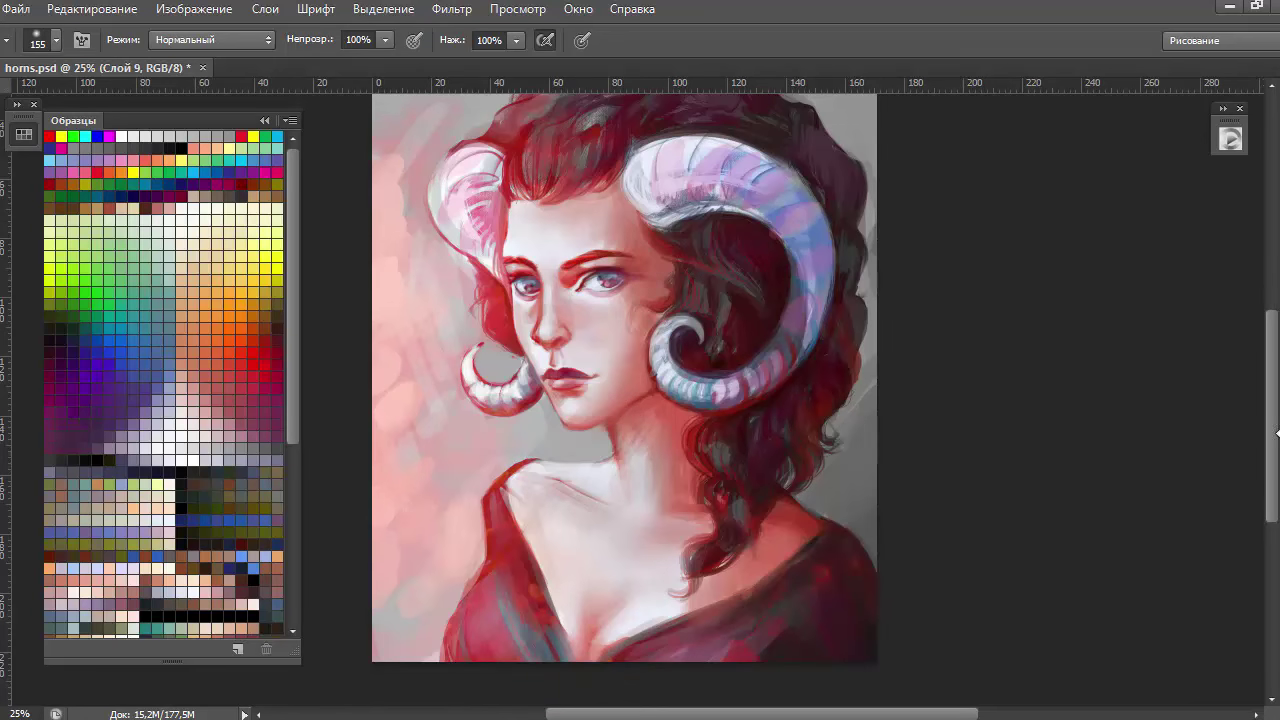
pyautogui.press('F7')
# Zoom in on the face and right horn and pick a soft brush, then a smaller round one
pyautogui.press('e')
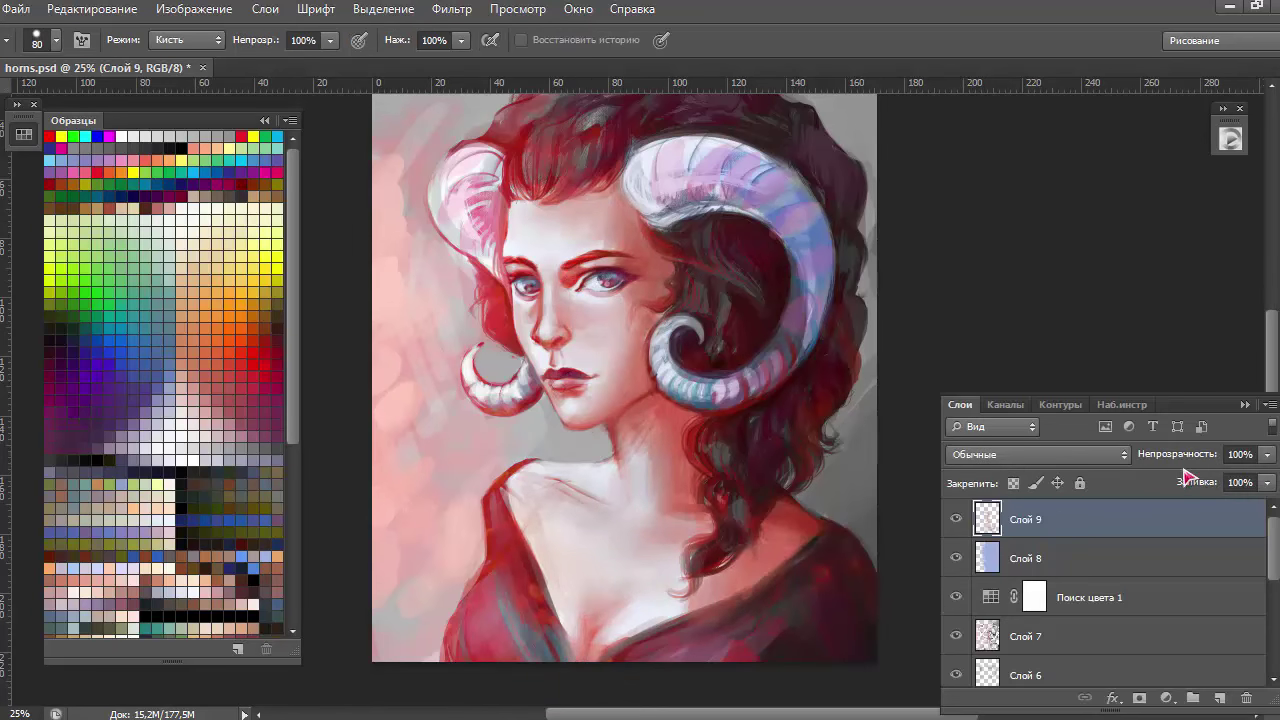
pyautogui.press('F7')
pyautogui.press('z')
pyautogui.moveTo(743, 243); pyautogui.dragTo(700, 237)
pyautogui.press('b')
pyautogui.rightClick(950, 185)
pyautogui.doubleClick(1173, 270)
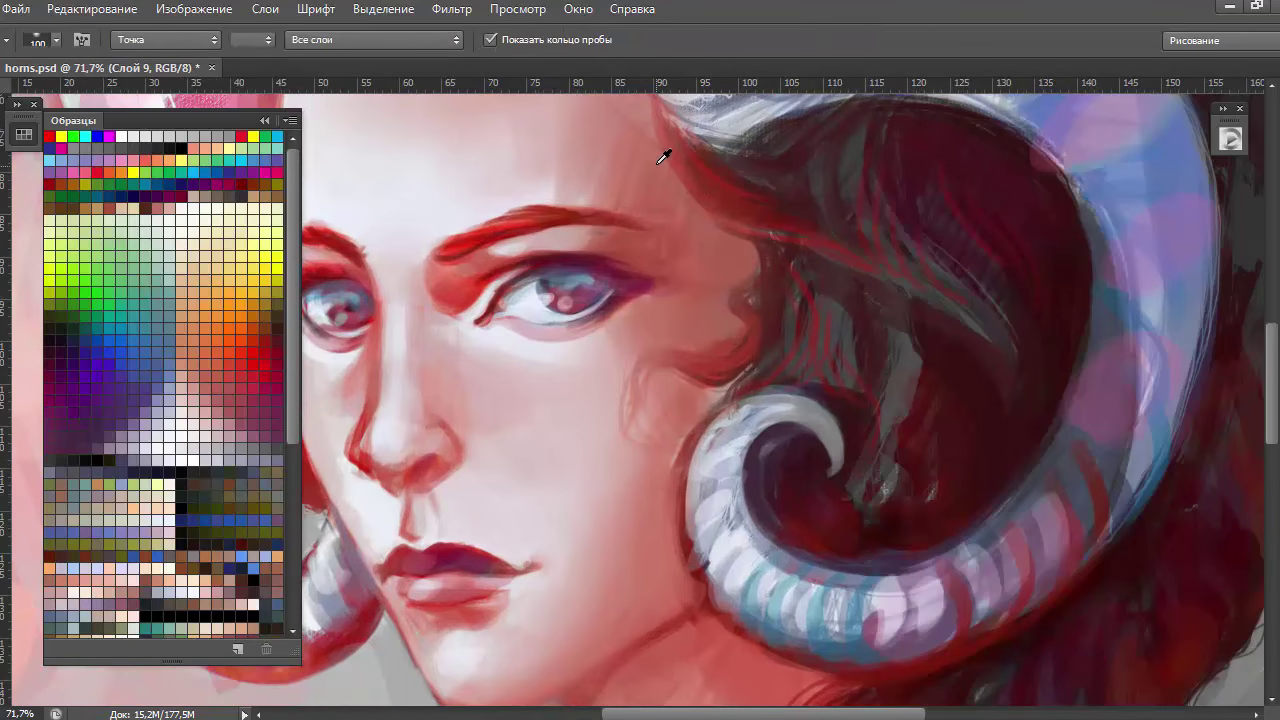
pyautogui.rightClick(945, 346)
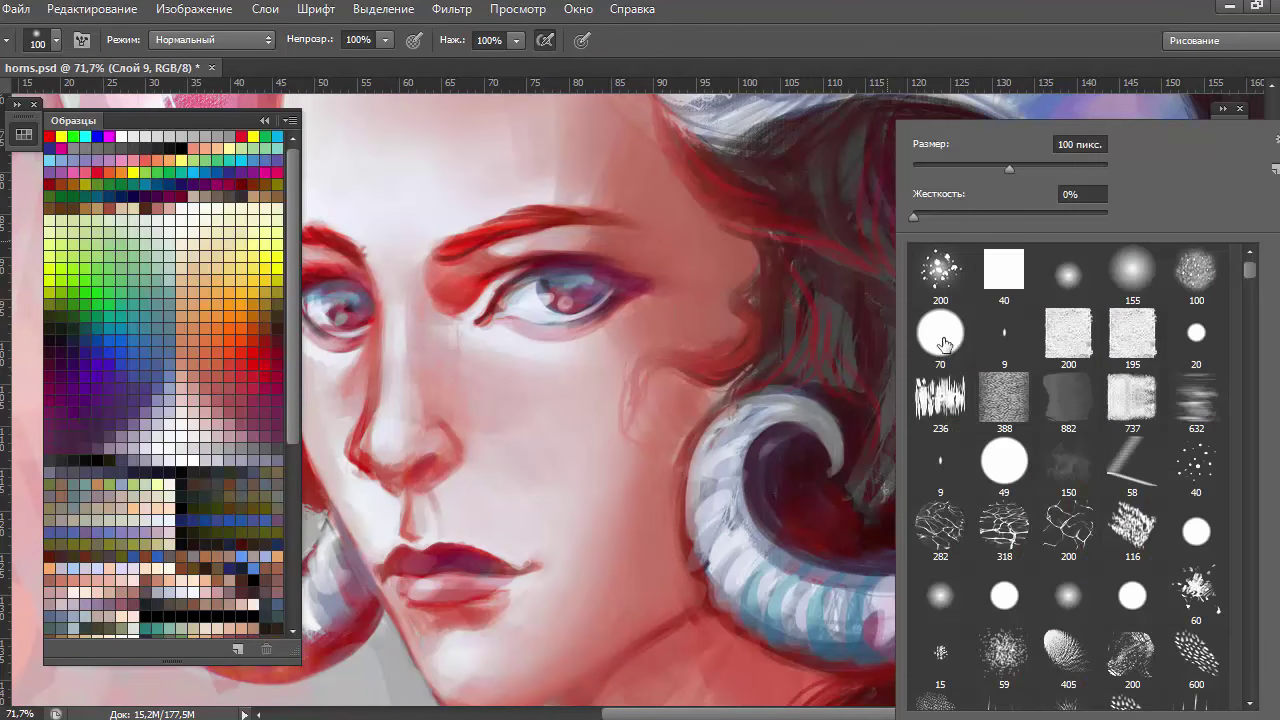
pyautogui.doubleClick(1053, 655)
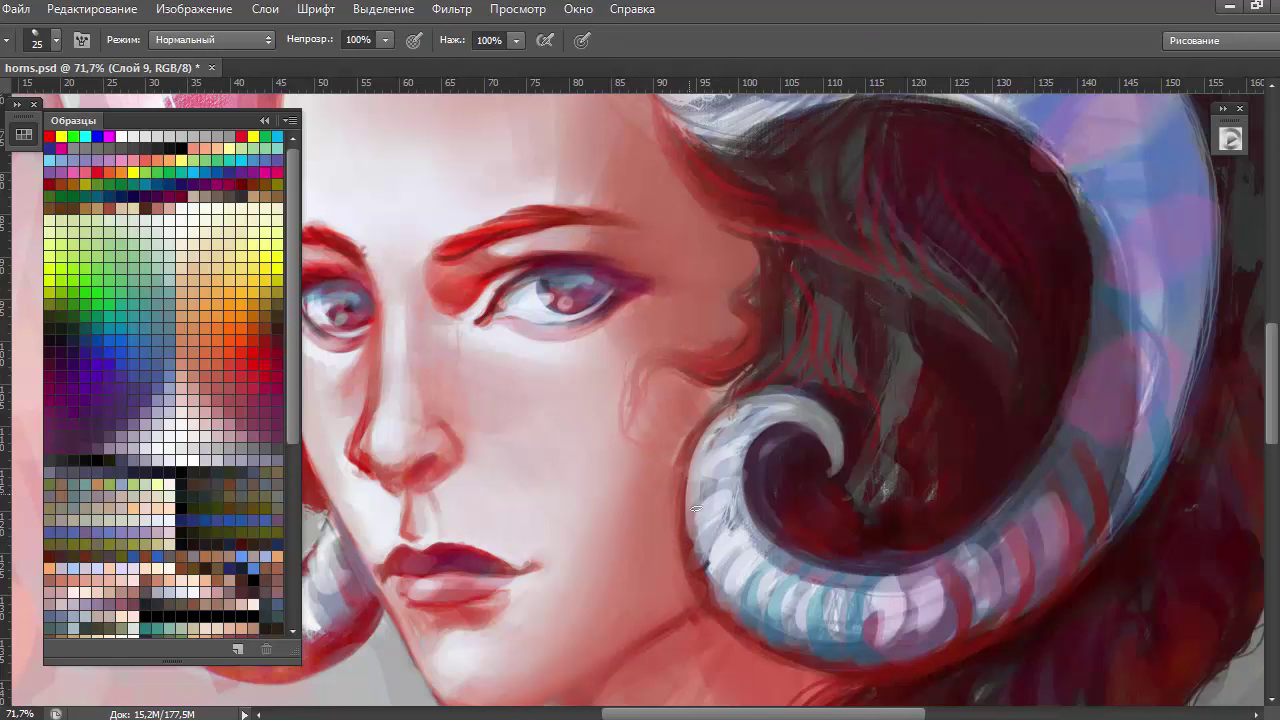
# Paint bluish strokes along the right horn's outer edge and darken its inner curl and inner edge
pyautogui.moveTo(709, 551); pyautogui.dragTo(890, 660)
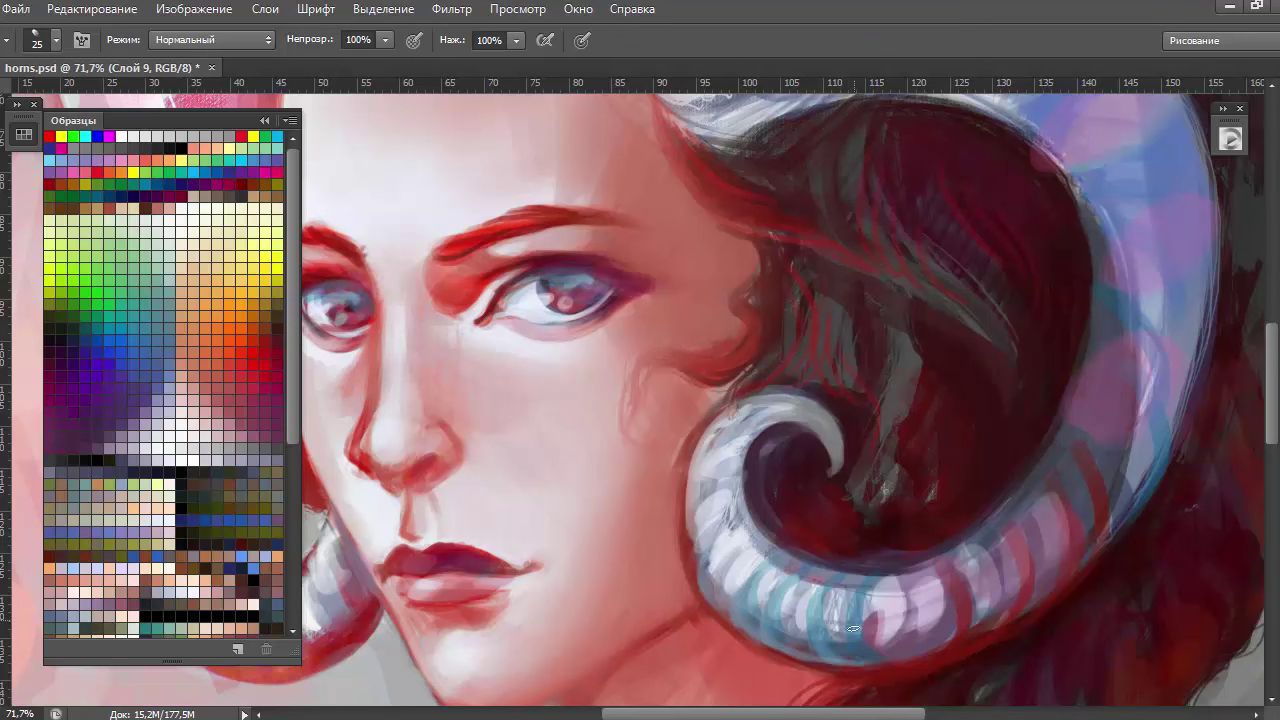
pyautogui.moveTo(697, 540)
pyautogui.mouseDown()
pyautogui.moveTo(691, 466)
pyautogui.moveTo(764, 408)
pyautogui.mouseUp()
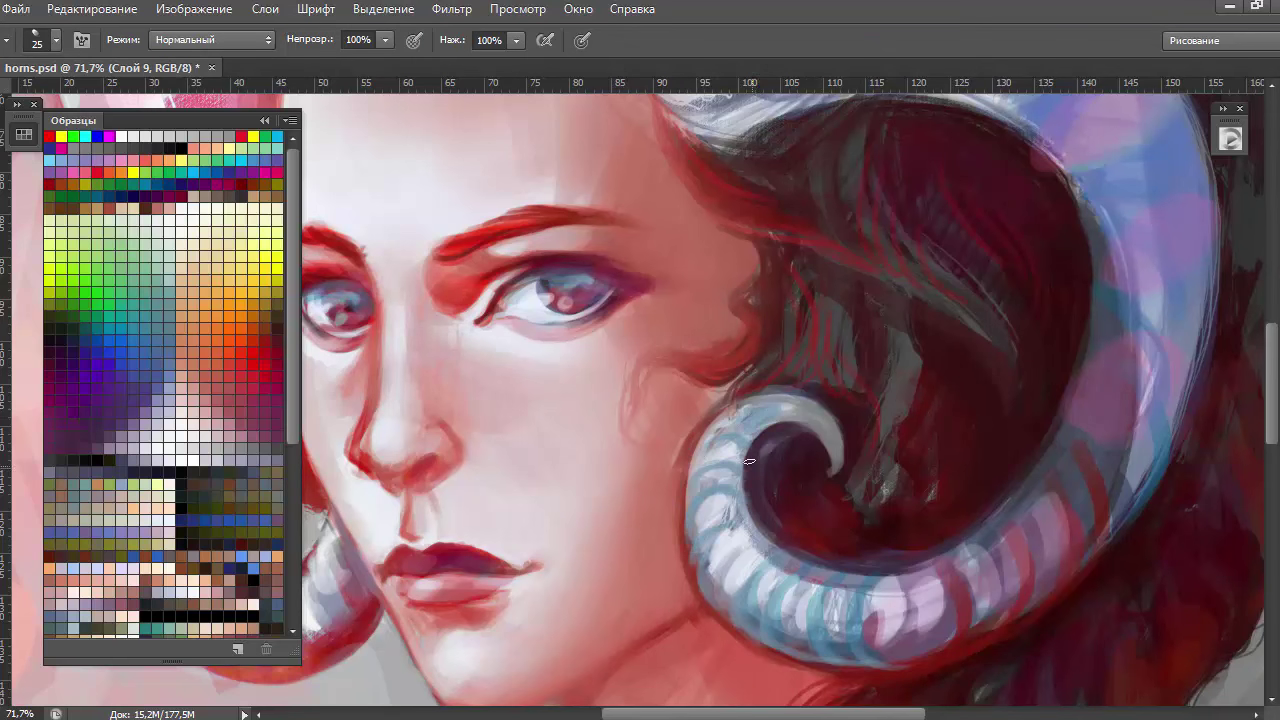
pyautogui.moveTo(749, 461); pyautogui.dragTo(770, 520)
pyautogui.keyDown('alt'); pyautogui.click(929, 403); pyautogui.keyUp('alt')
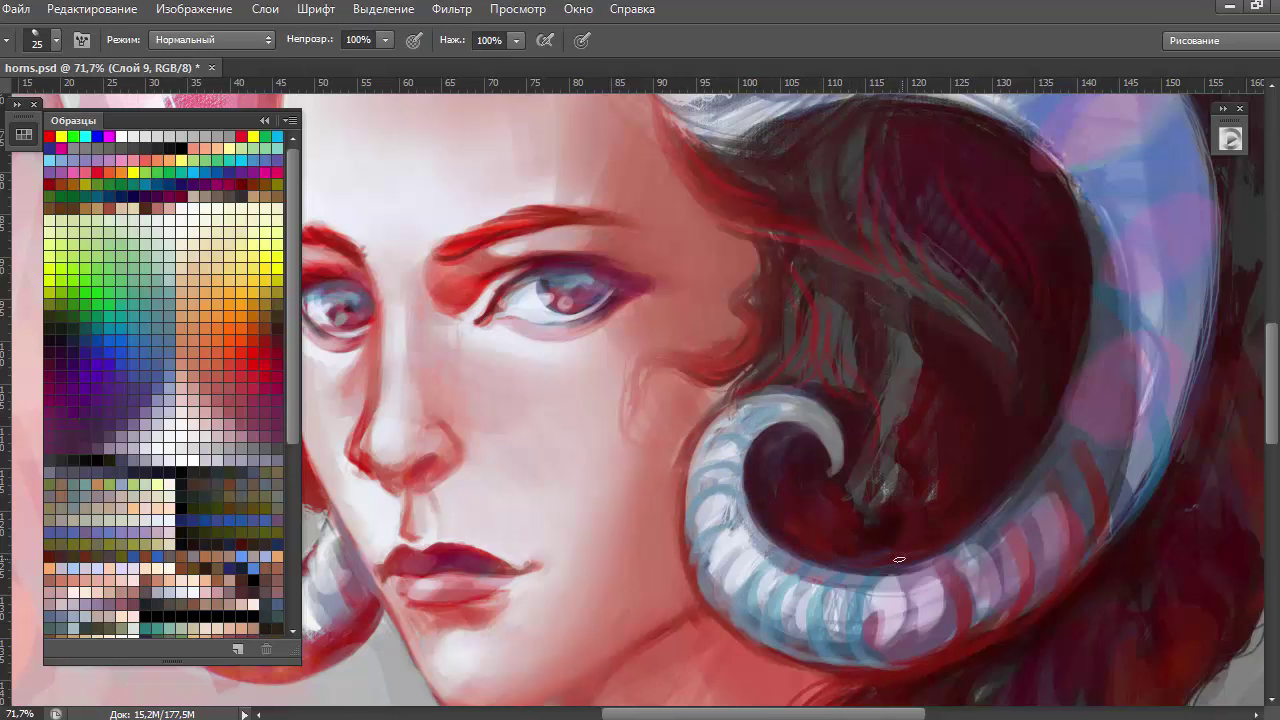
pyautogui.moveTo(899, 559); pyautogui.dragTo(1083, 279)
# Paint sampled dark red along the horn's outer ring and grey-blue ridges across the upper horn
pyautogui.keyDown('alt'); pyautogui.click(1009, 146); pyautogui.keyUp('alt')
pyautogui.moveTo(1090, 190)
pyautogui.mouseDown()
pyautogui.moveTo(1160, 360)
pyautogui.moveTo(1140, 490)
pyautogui.moveTo(1110, 551)
pyautogui.moveTo(1146, 432)
pyautogui.mouseUp()
pyautogui.moveTo(1144, 520)
pyautogui.mouseDown()
pyautogui.moveTo(1172, 400)
pyautogui.moveTo(1099, 514)
pyautogui.mouseUp()
pyautogui.moveTo(1062, 433)
pyautogui.mouseDown()
pyautogui.moveTo(1110, 370)
pyautogui.moveTo(1108, 240)
pyautogui.mouseUp()
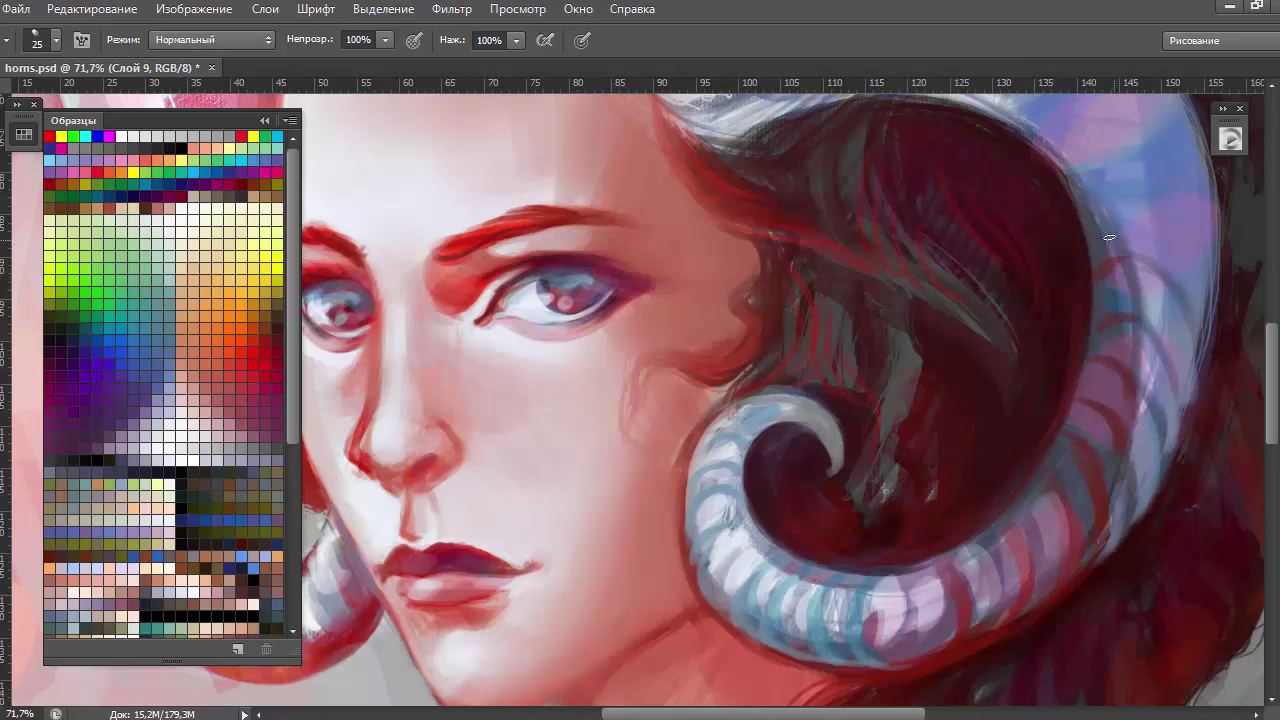
pyautogui.moveTo(1125, 340); pyautogui.dragTo(1056, 171)
pyautogui.moveTo(1114, 267); pyautogui.dragTo(1099, 327)
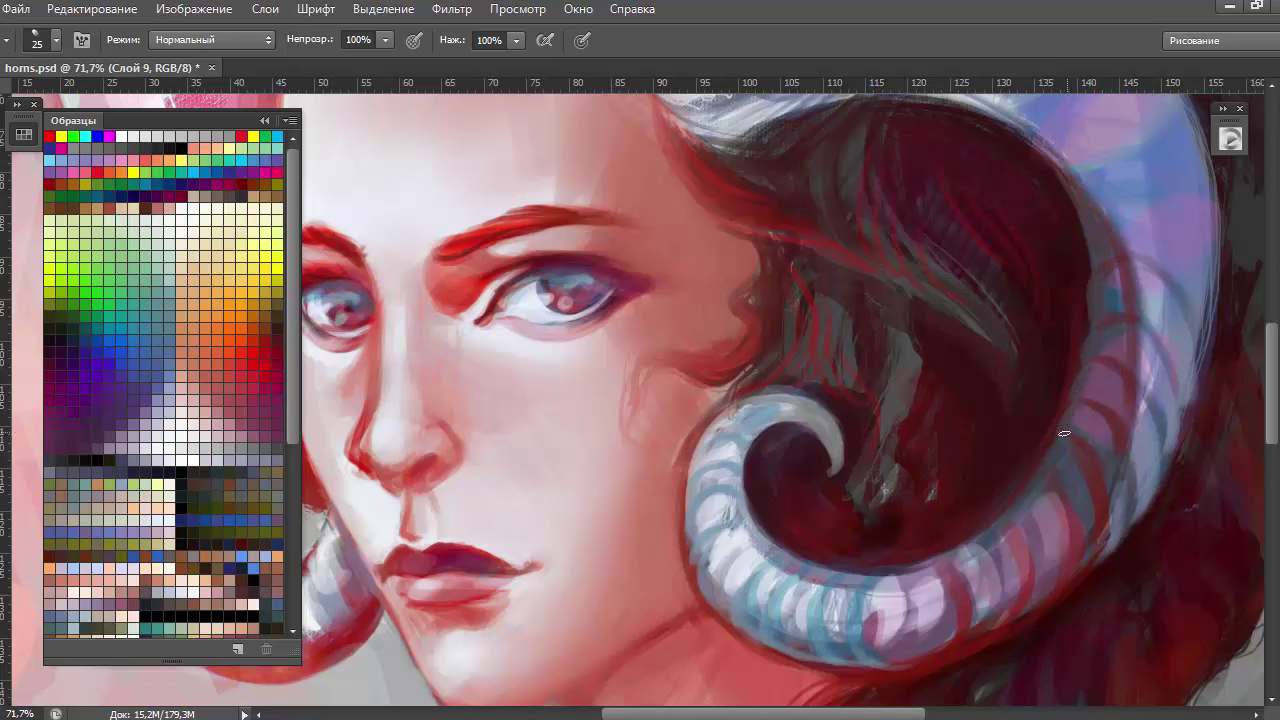
pyautogui.moveTo(1080, 120)
pyautogui.mouseDown()
pyautogui.moveTo(1205, 188)
pyautogui.moveTo(1216, 262)
pyautogui.moveTo(1184, 399)
pyautogui.mouseUp()
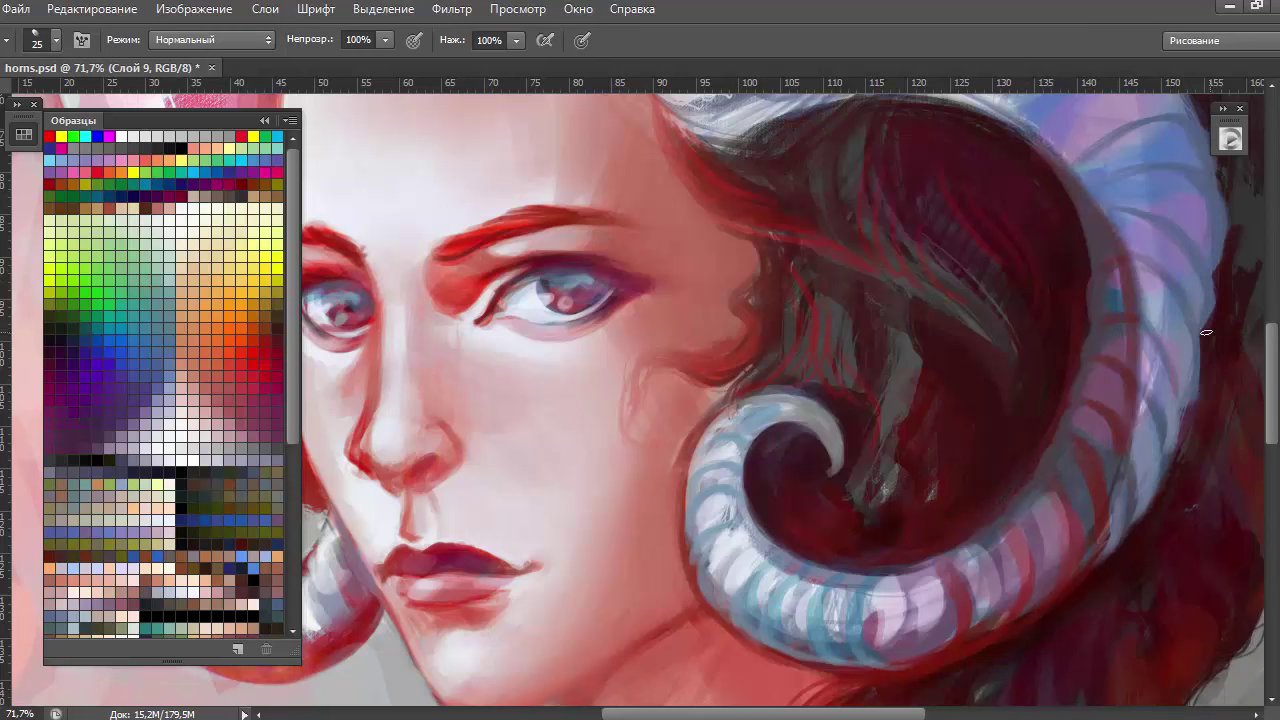
pyautogui.scroll(2, 1276, 380)
pyautogui.scroll(-4, 1276, 380)
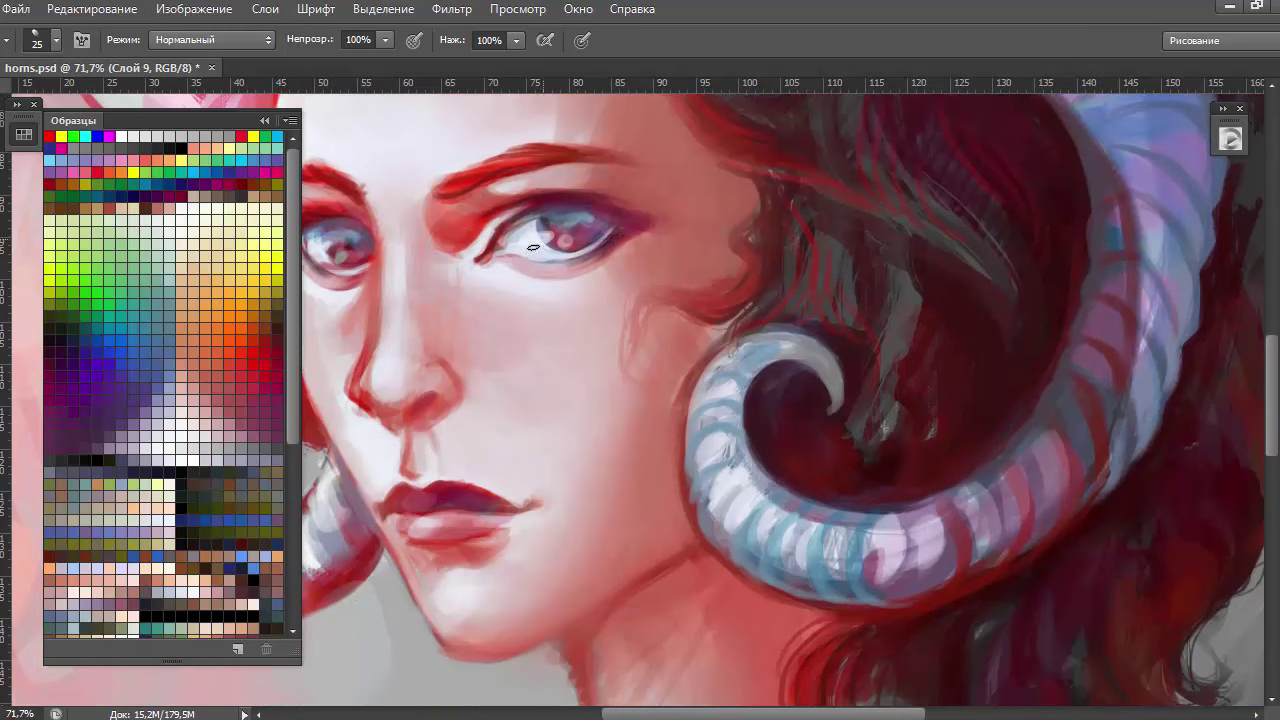
# Darken the lower eyelid and deepen the upper eyelid crease
pyautogui.moveTo(500, 258); pyautogui.dragTo(598, 260)
pyautogui.moveTo(645, 224); pyautogui.dragTo(584, 210)
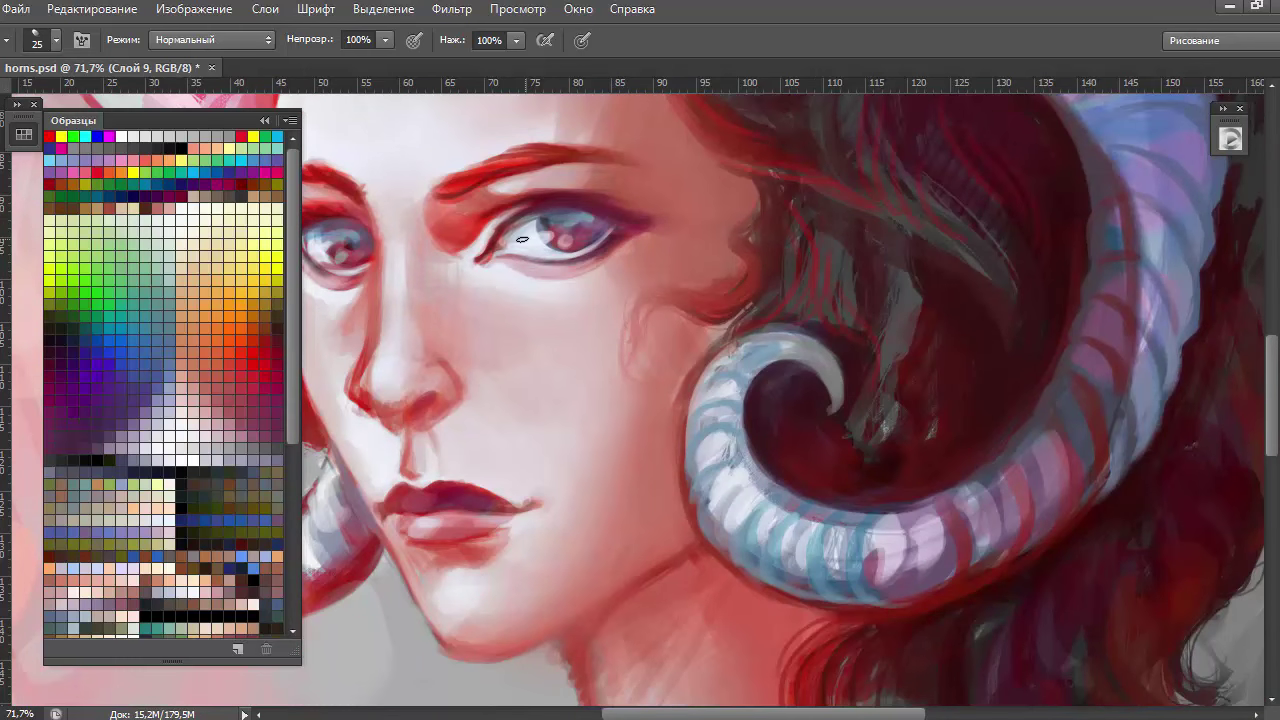
pyautogui.scroll(-2, 522, 240)
pyautogui.scroll(-4, 522, 240)
# Darken the neck and jaw contours, soften the under-chin shadow, and rework the philtrum and nose shading
pyautogui.keyDown('alt'); pyautogui.click(615, 403); pyautogui.keyUp('alt')
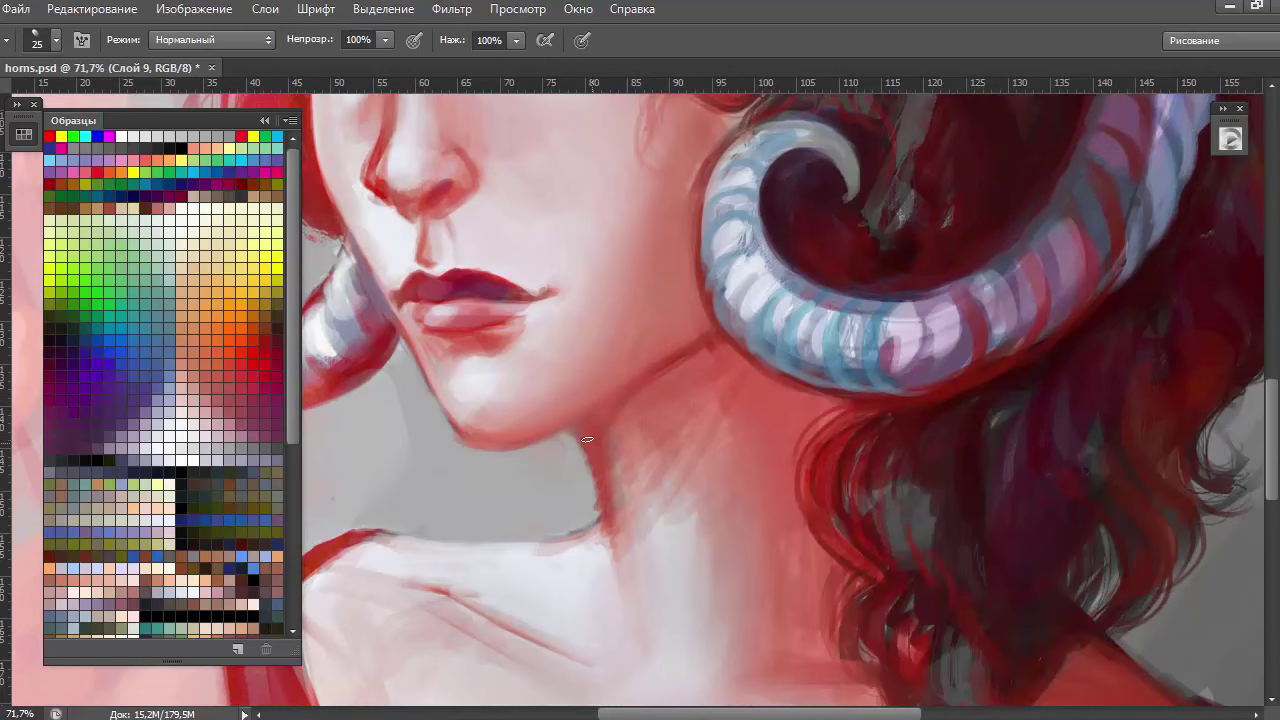
pyautogui.moveTo(628, 600); pyautogui.dragTo(606, 469)
pyautogui.moveTo(430, 434); pyautogui.dragTo(569, 433)
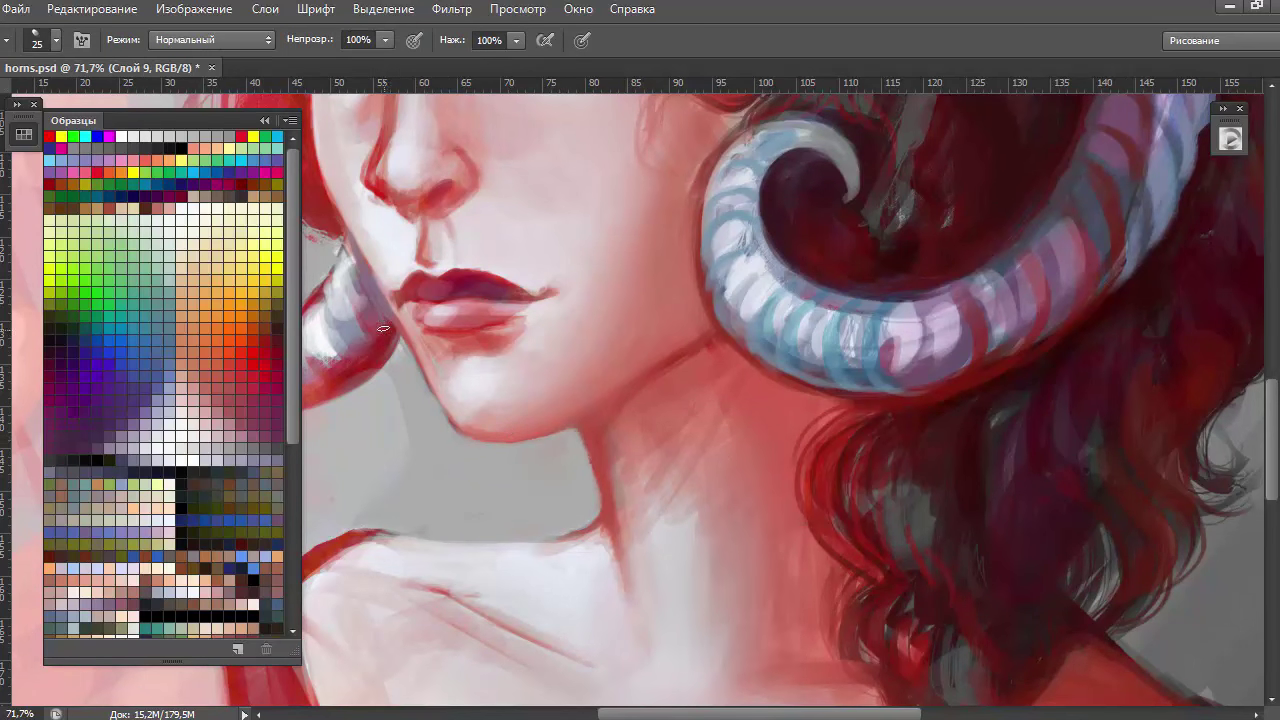
pyautogui.moveTo(418, 346); pyautogui.dragTo(470, 432)
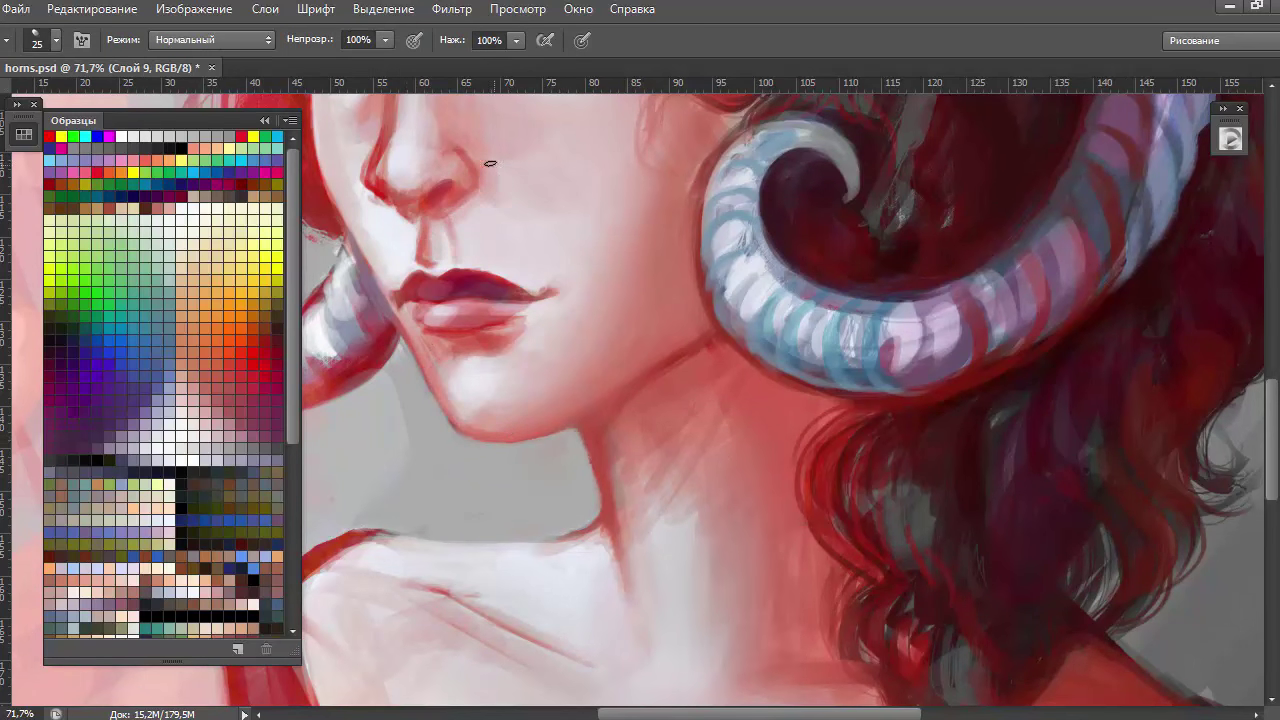
pyautogui.moveTo(428, 185); pyautogui.dragTo(423, 216)
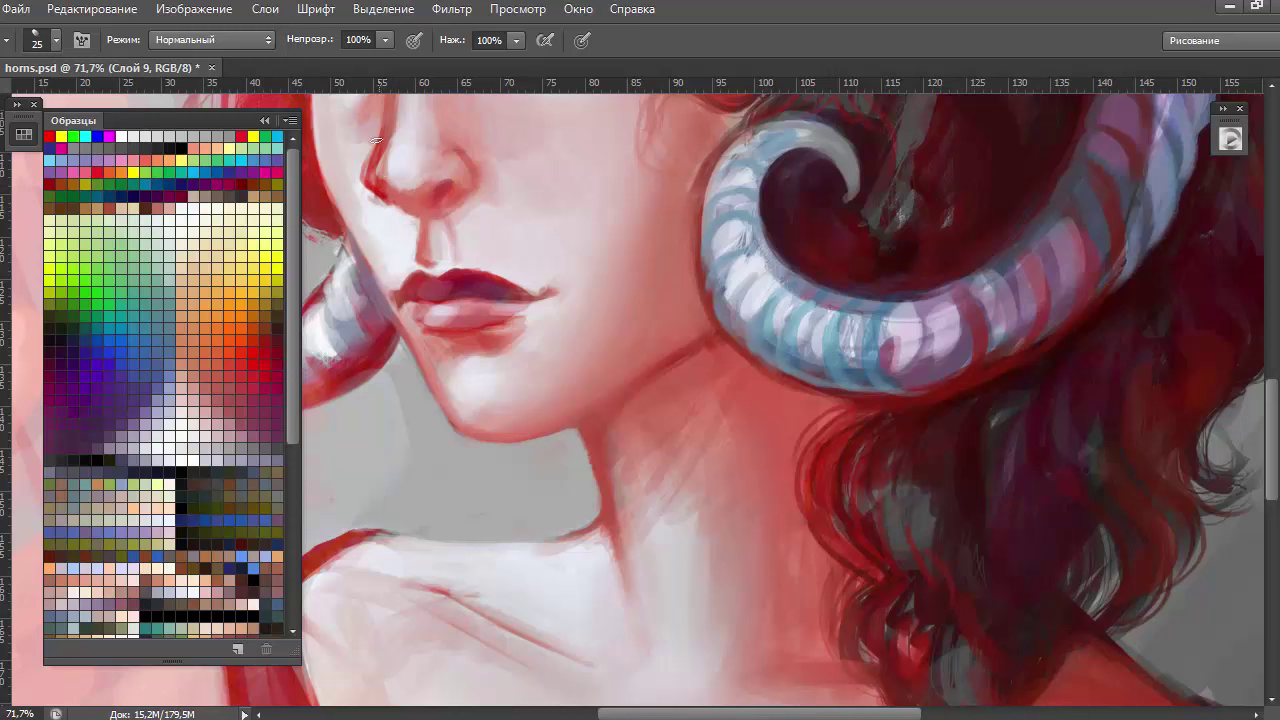
pyautogui.moveTo(376, 141)
pyautogui.mouseDown()
pyautogui.moveTo(378, 195)
pyautogui.moveTo(450, 362)
pyautogui.moveTo(429, 374)
pyautogui.moveTo(449, 405)
pyautogui.moveTo(486, 320)
pyautogui.moveTo(476, 364)
pyautogui.mouseUp()
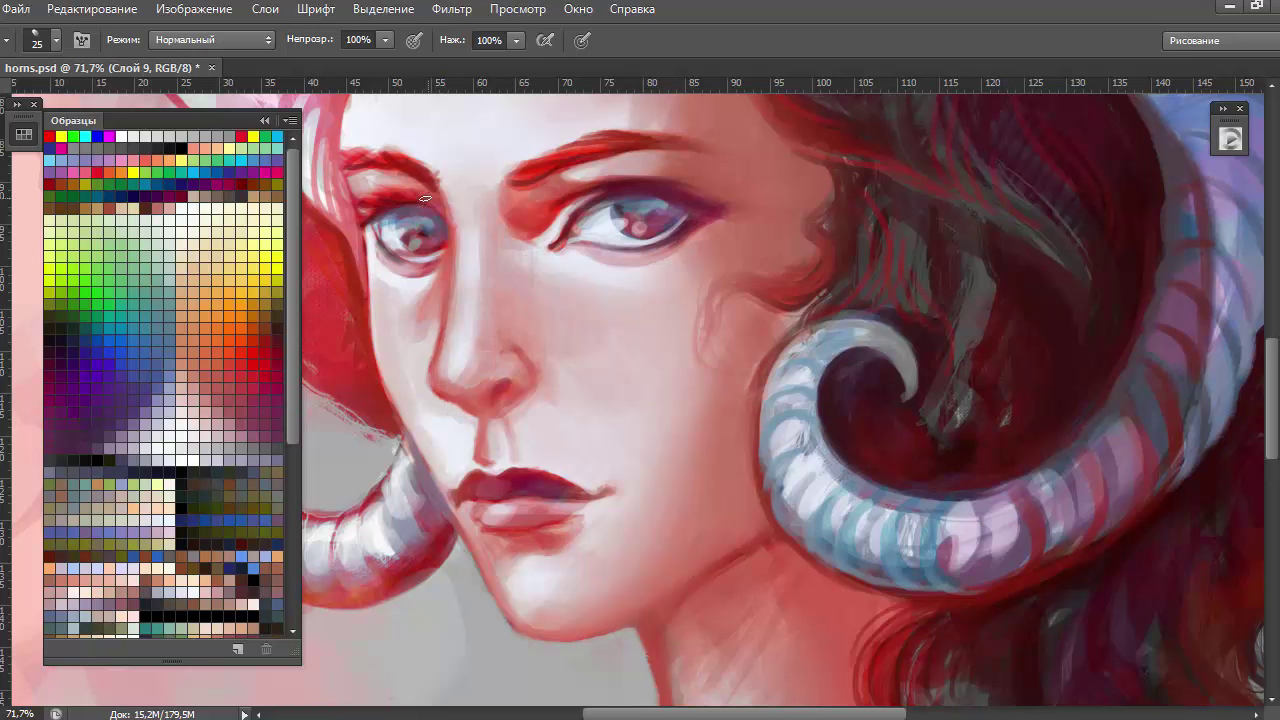
# With a size-15 brush, detail the other eye's eyelid and iris and paint up from the eyebrow
pyautogui.moveTo(425, 198); pyautogui.dragTo(439, 206)
pyautogui.press('[')
pyautogui.press('[')
pyautogui.moveTo(393, 243); pyautogui.dragTo(418, 256)
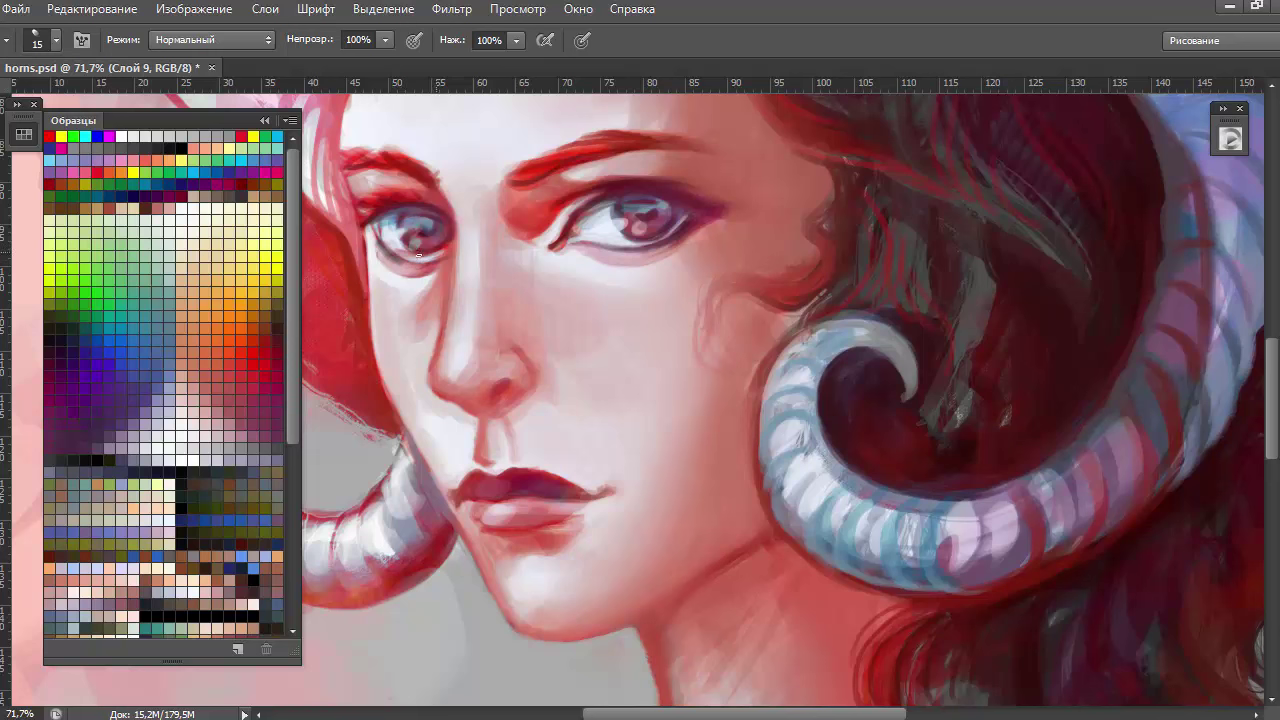
pyautogui.keyDown('alt'); pyautogui.click(435, 258); pyautogui.keyUp('alt')
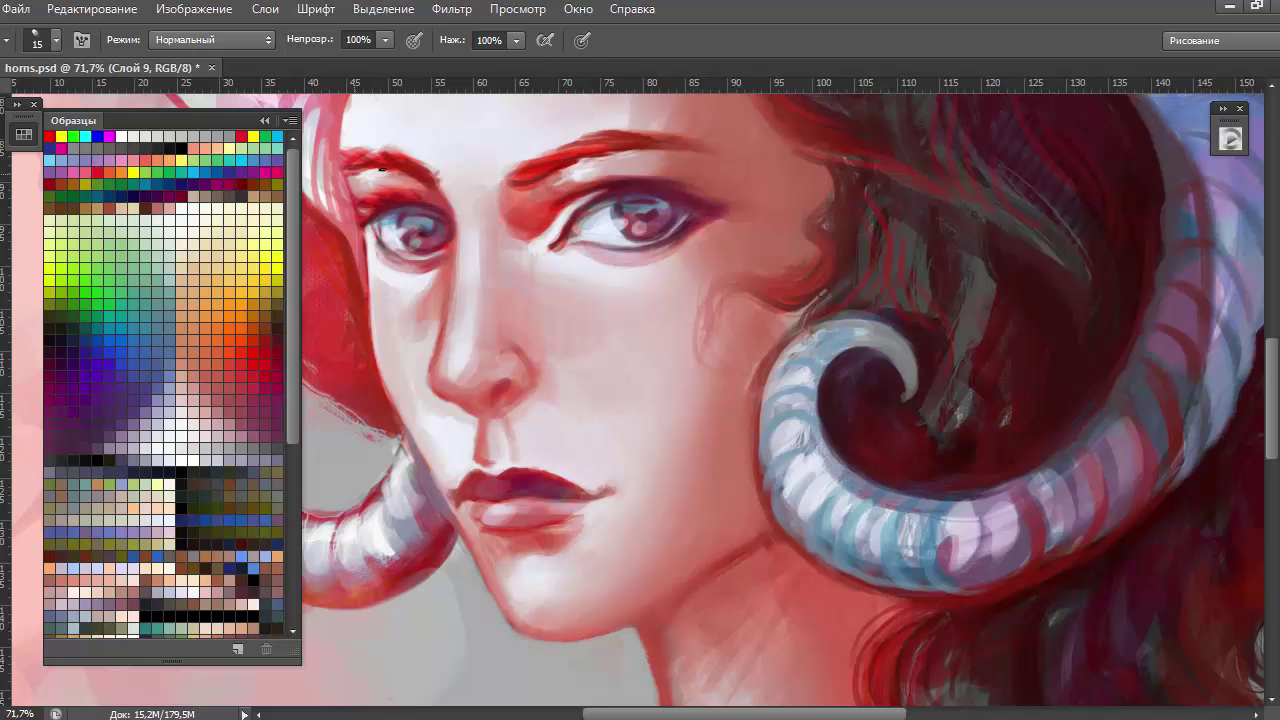
pyautogui.moveTo(348, 170); pyautogui.dragTo(333, 115)
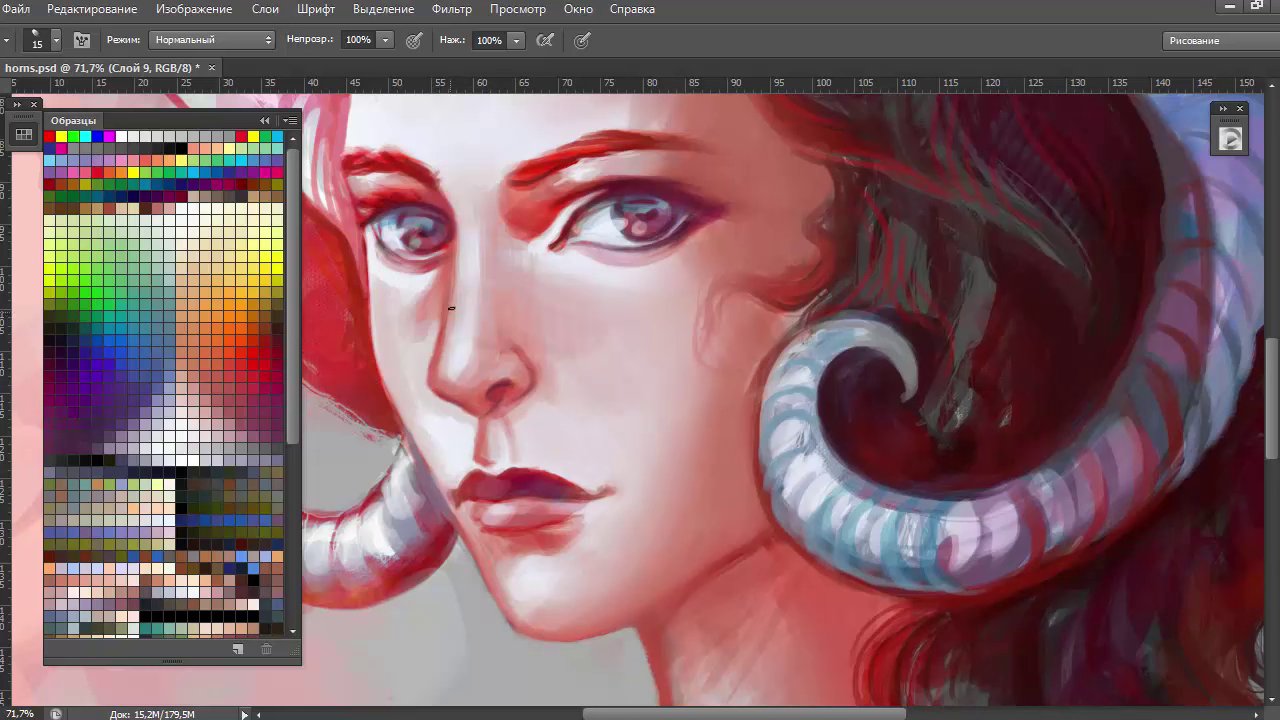
# Lighten the nose bridge and cheek with sampled skin tones, then darken the horn's left edge
pyautogui.keyDown('alt'); pyautogui.click(478, 265); pyautogui.keyUp('alt')
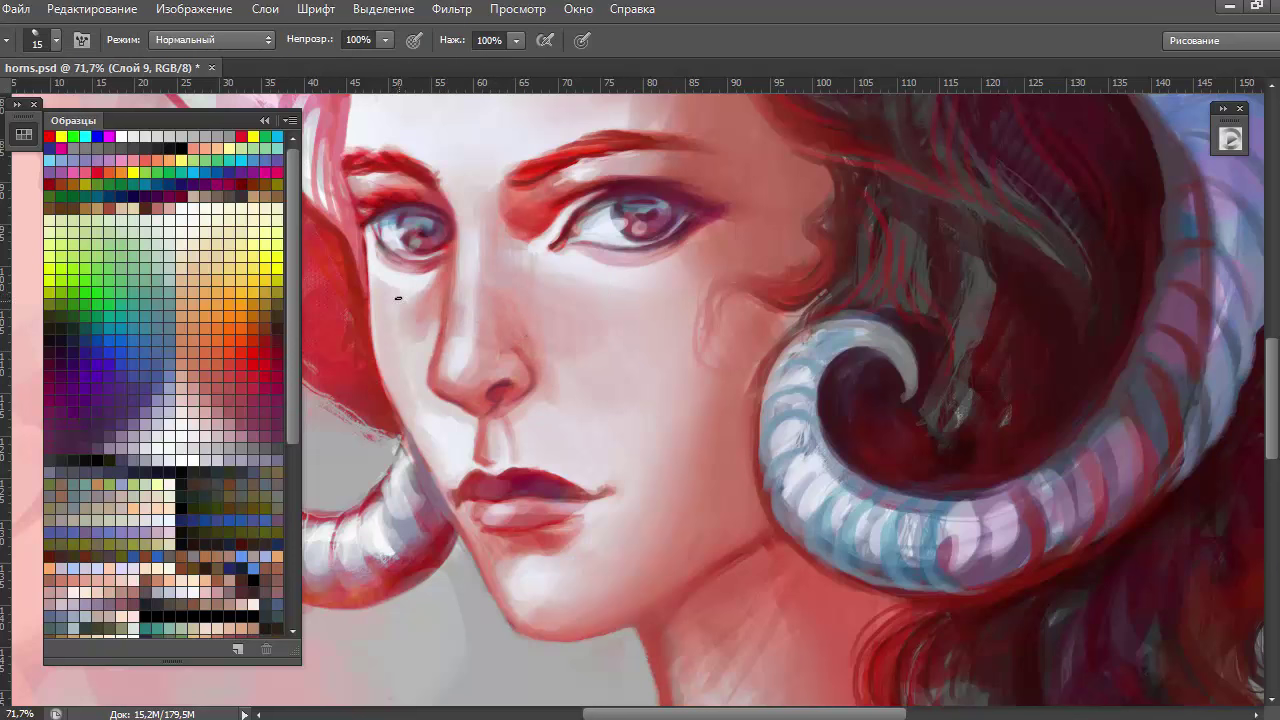
pyautogui.moveTo(445, 316); pyautogui.dragTo(457, 277)
pyautogui.press(']')
pyautogui.press(']')
pyautogui.press(']')
pyautogui.keyDown('alt'); pyautogui.click(389, 291); pyautogui.keyUp('alt')
pyautogui.moveTo(409, 286); pyautogui.dragTo(463, 214)
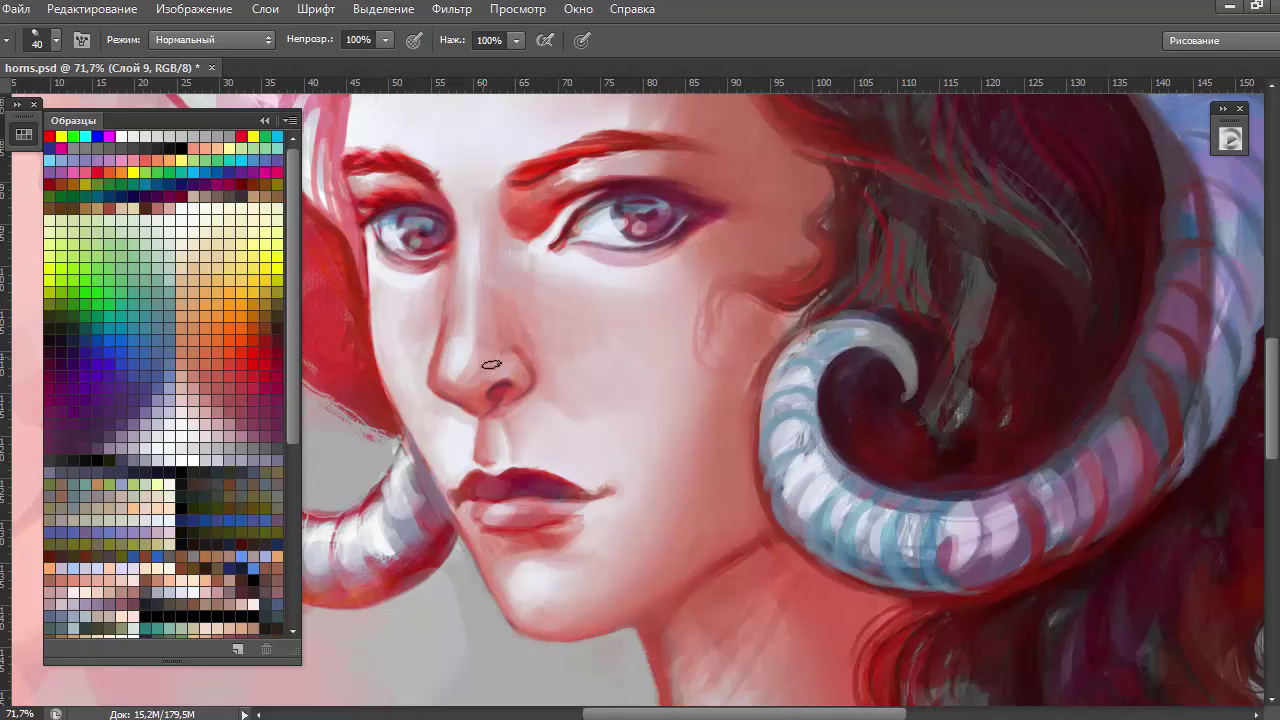
pyautogui.press('[')
pyautogui.press('[')
pyautogui.press('[')
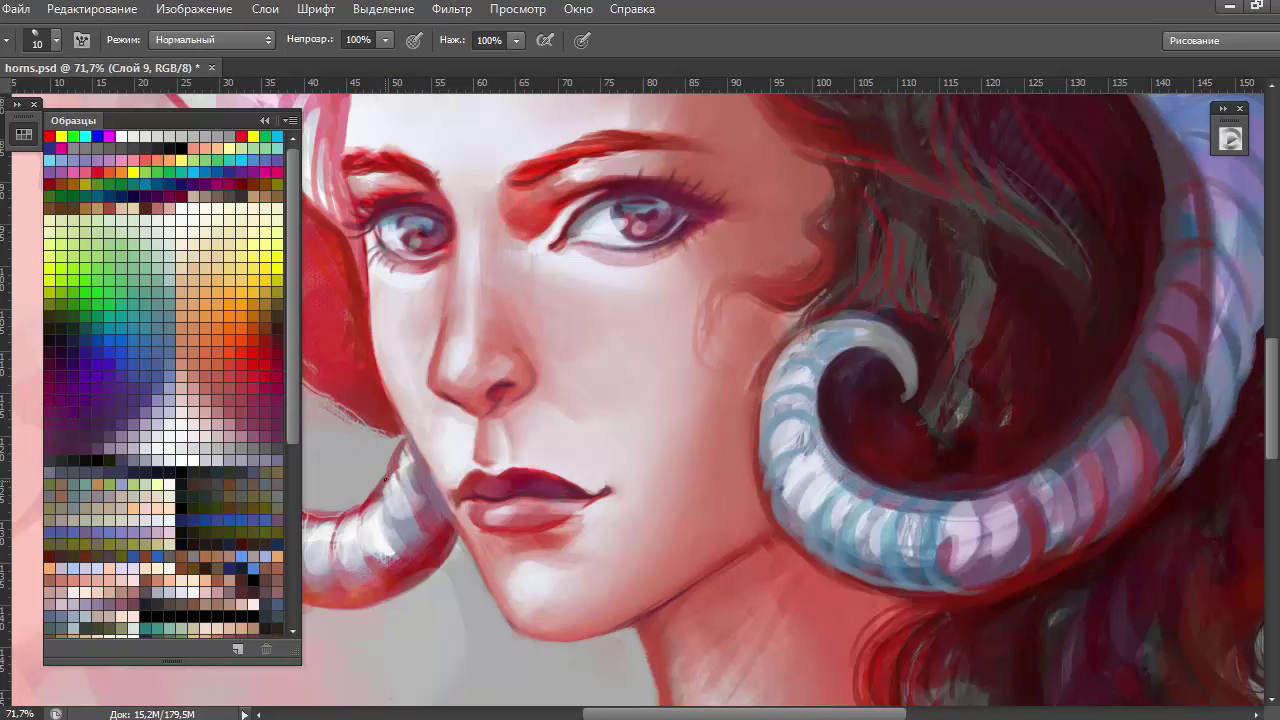
pyautogui.moveTo(386, 478); pyautogui.dragTo(399, 461)
pyautogui.keyDown('alt'); pyautogui.click(677, 331); pyautogui.keyUp('alt')
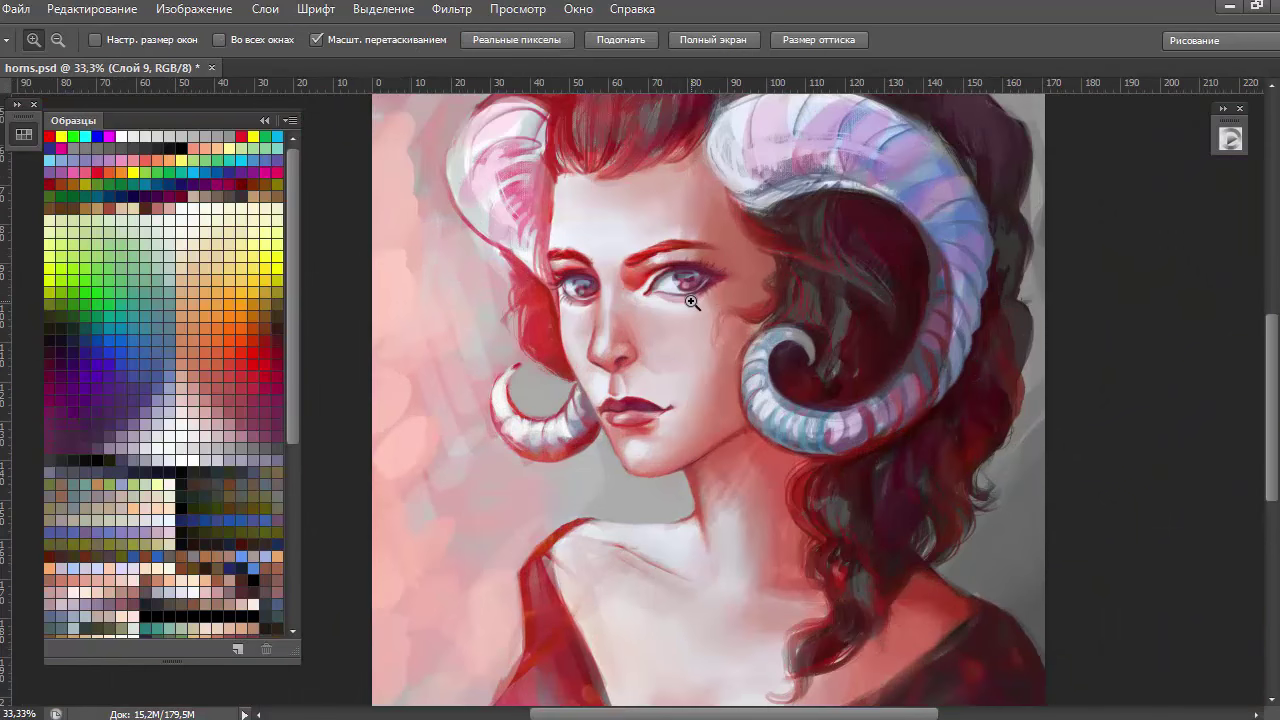
# Set the brush to 166, sample a face colour, then paint a stroke at size 80
pyautogui.rightClick(740, 370)
pyautogui.moveTo(826, 186); pyautogui.dragTo(884, 168)
pyautogui.press('Return')
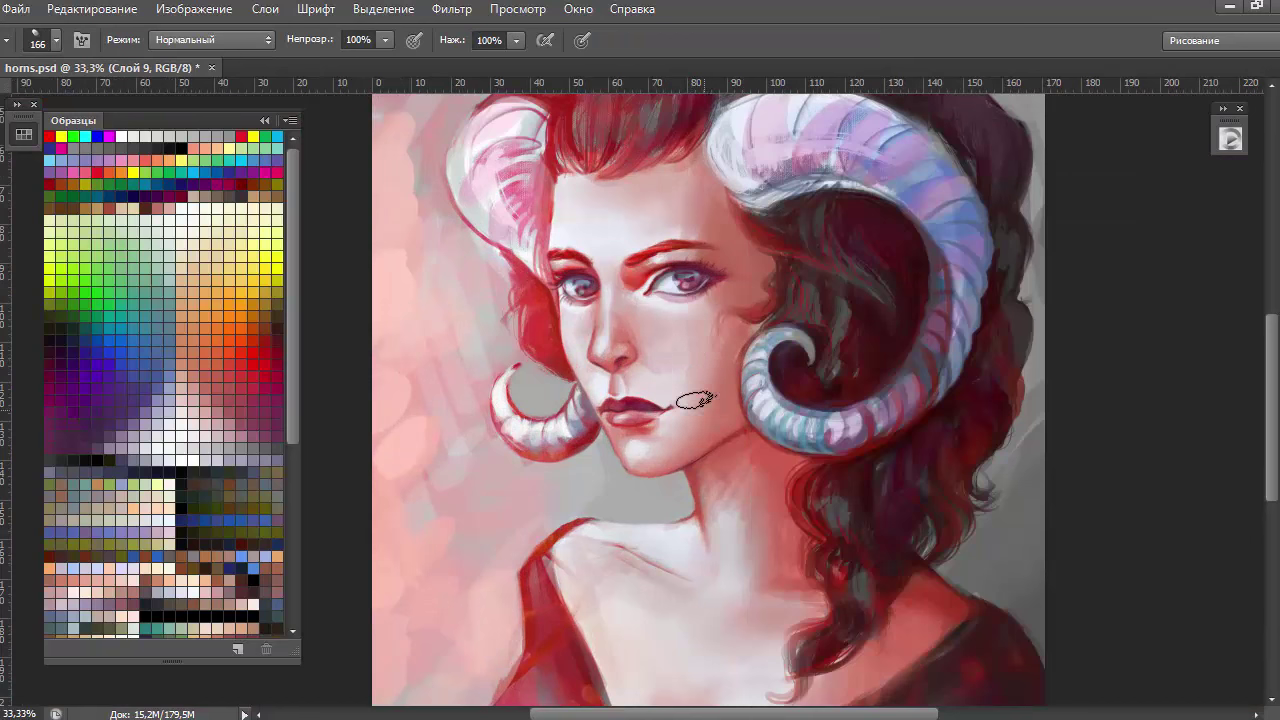
pyautogui.keyDown('alt'); pyautogui.click(705, 225); pyautogui.keyUp('alt')
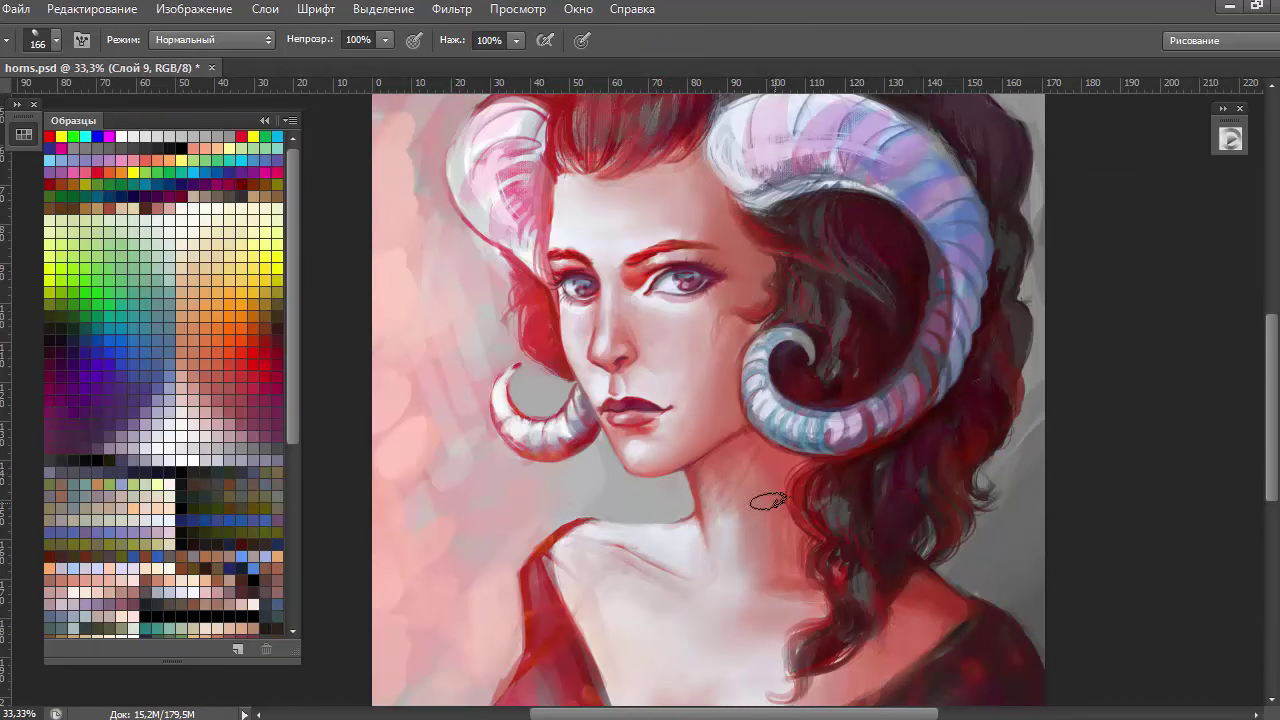
pyautogui.press('[')
pyautogui.press('[')
pyautogui.press('[')
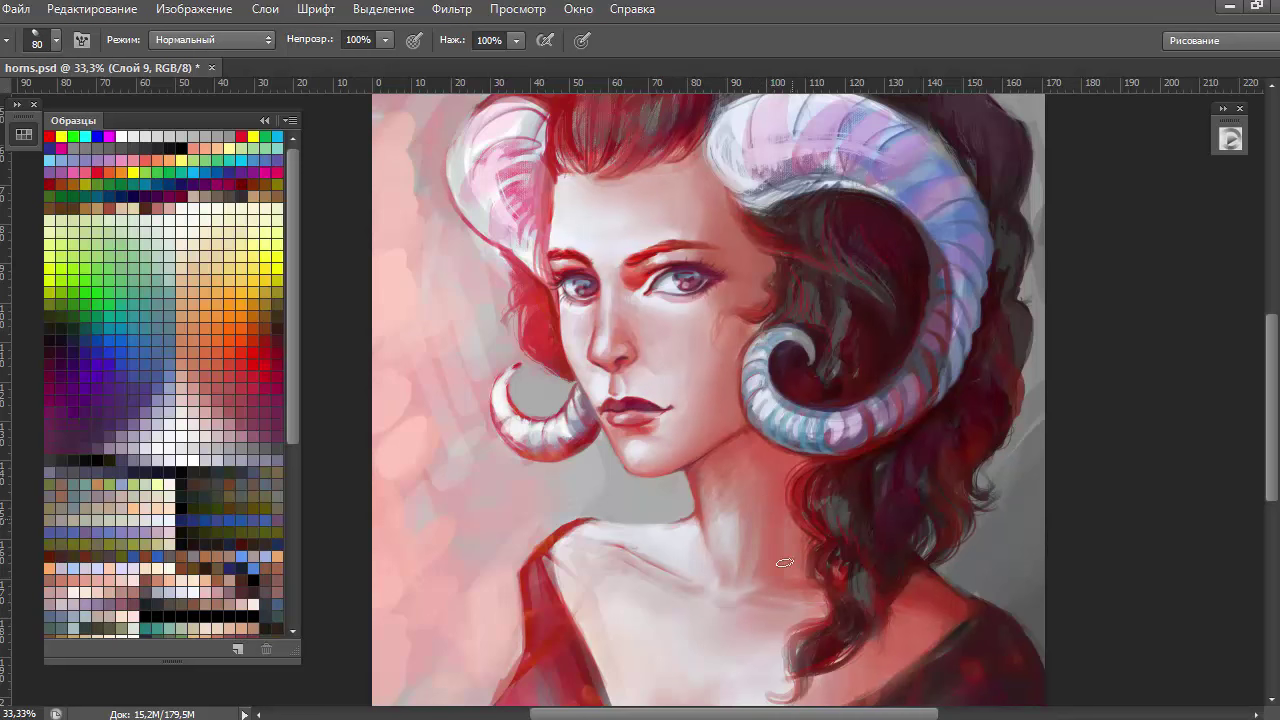
pyautogui.moveTo(997, 597); pyautogui.dragTo(982, 462)
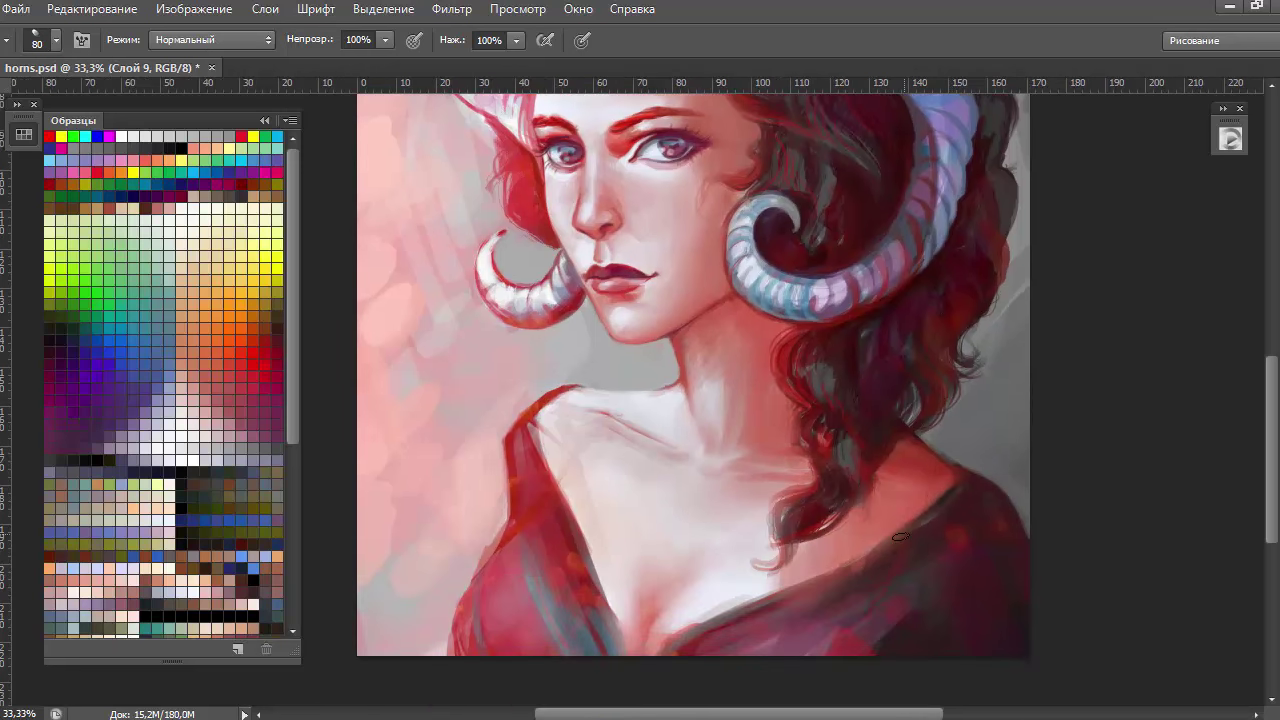
# Pick blue in the PaintersWheel, then sample horn blue-grey, mauve and the hair's dark red at brush size 50
pyautogui.click(1230, 138)
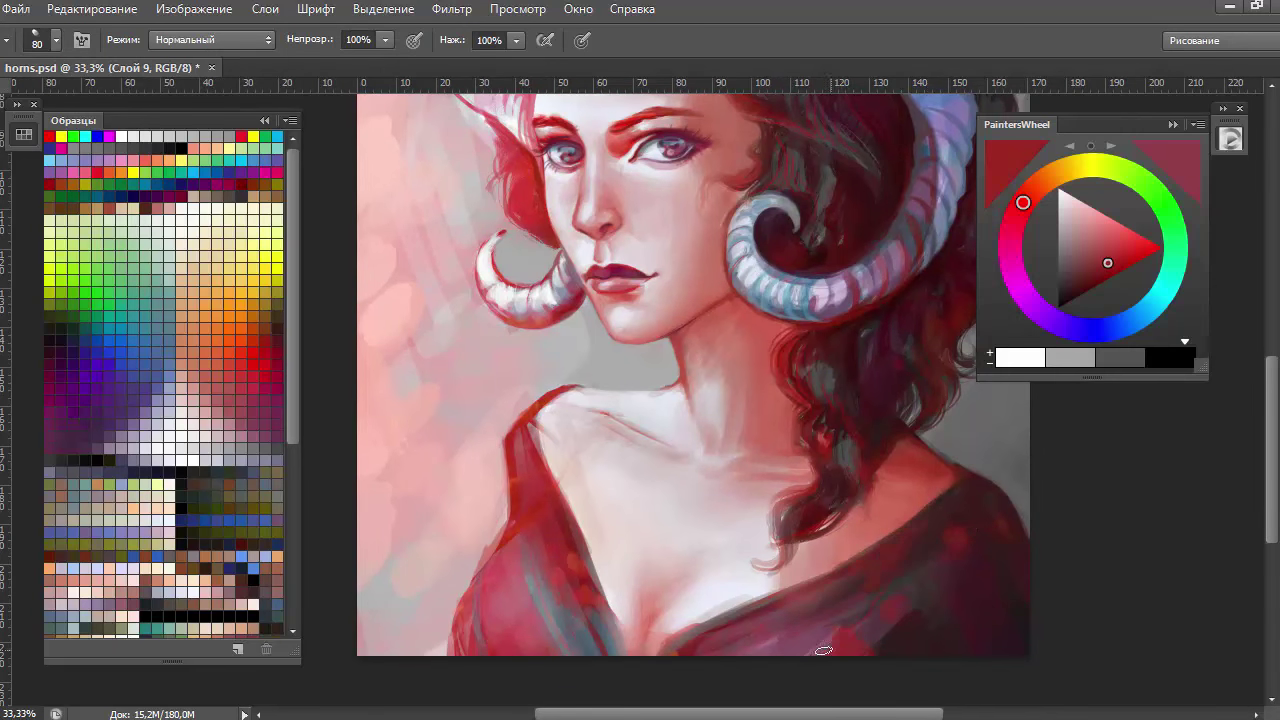
pyautogui.click(1110, 328)
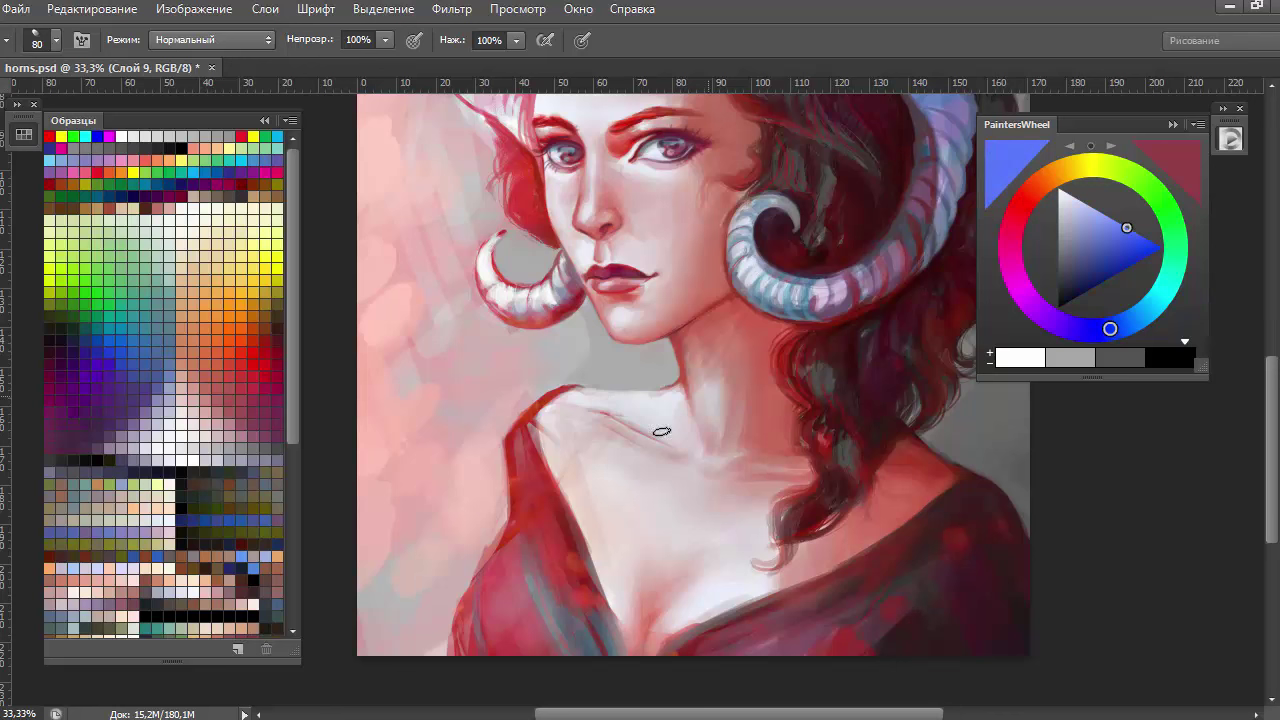
pyautogui.keyDown('alt'); pyautogui.click(795, 289); pyautogui.keyUp('alt')
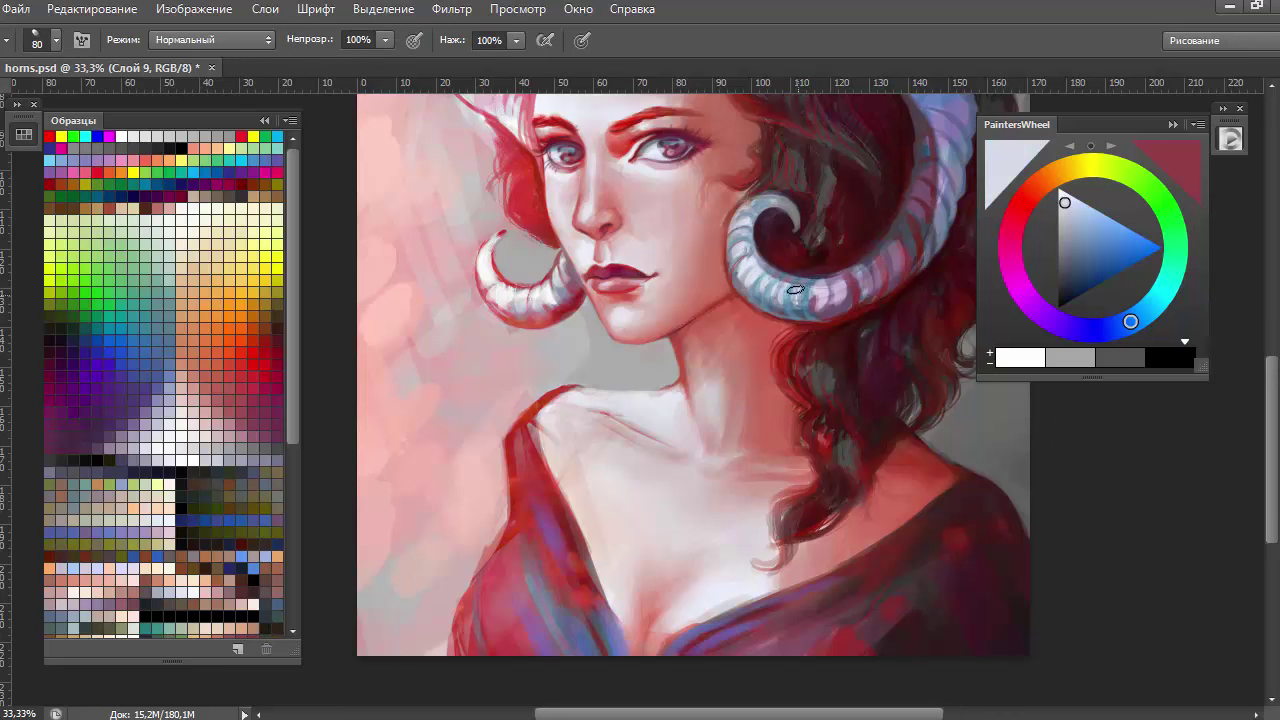
pyautogui.keyDown('alt'); pyautogui.click(840, 292); pyautogui.keyUp('alt')
pyautogui.press('[')
pyautogui.press('[')
pyautogui.press('[')
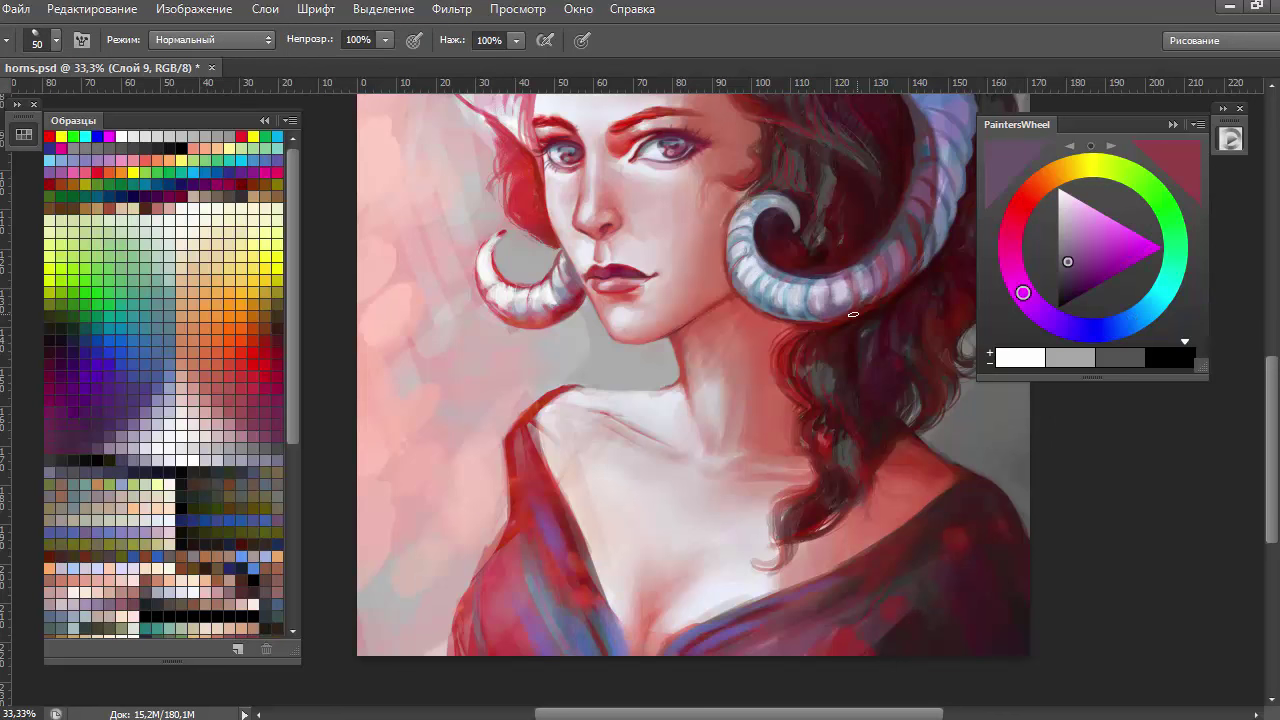
pyautogui.keyDown('alt'); pyautogui.click(852, 316); pyautogui.keyUp('alt')
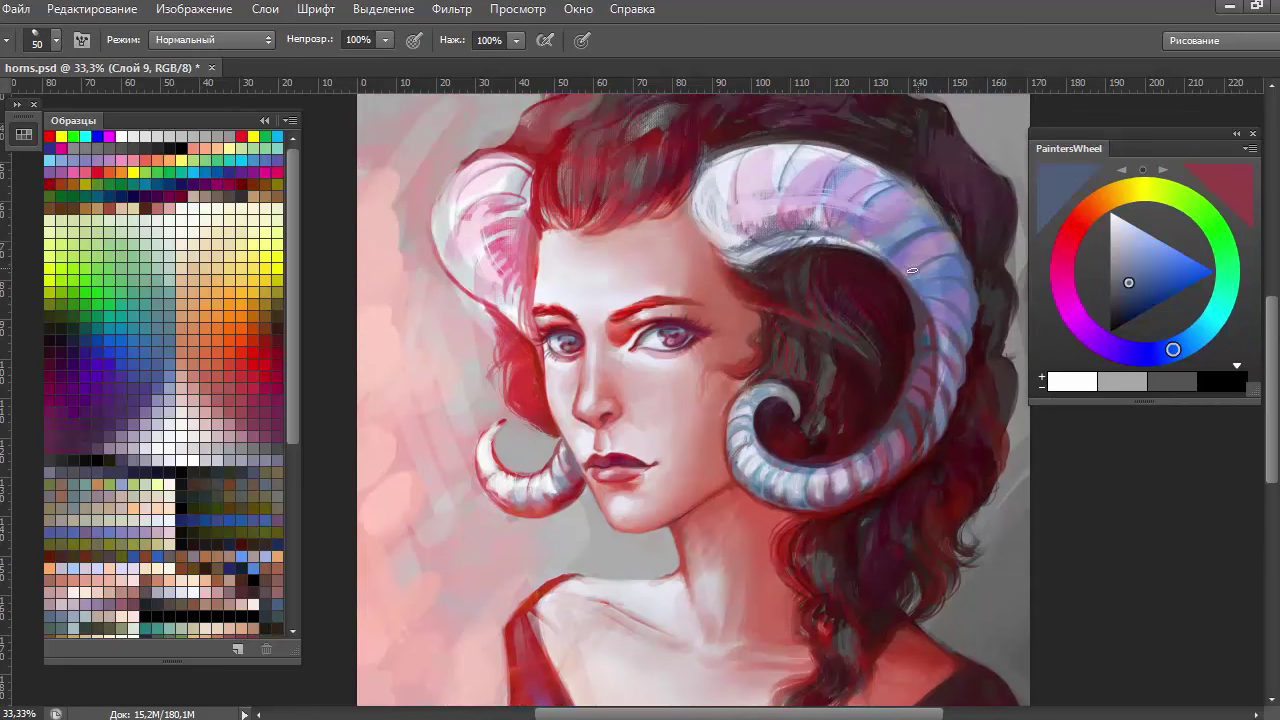
# Paint ridge stripes, dark red, lavender and near-black edges on the upper horn
pyautogui.moveTo(912, 270); pyautogui.dragTo(880, 190)
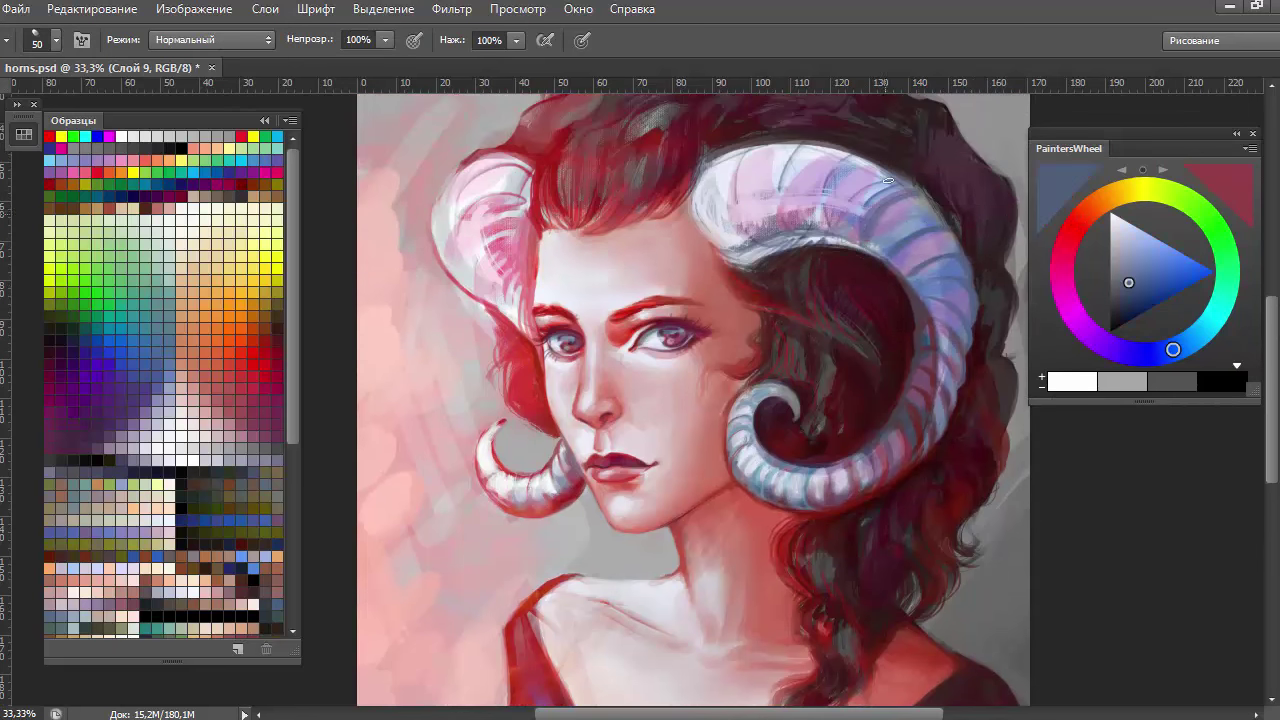
pyautogui.moveTo(860, 240); pyautogui.dragTo(830, 155)
pyautogui.moveTo(790, 245); pyautogui.dragTo(750, 150)
pyautogui.keyDown('alt'); pyautogui.click(836, 148); pyautogui.keyUp('alt')
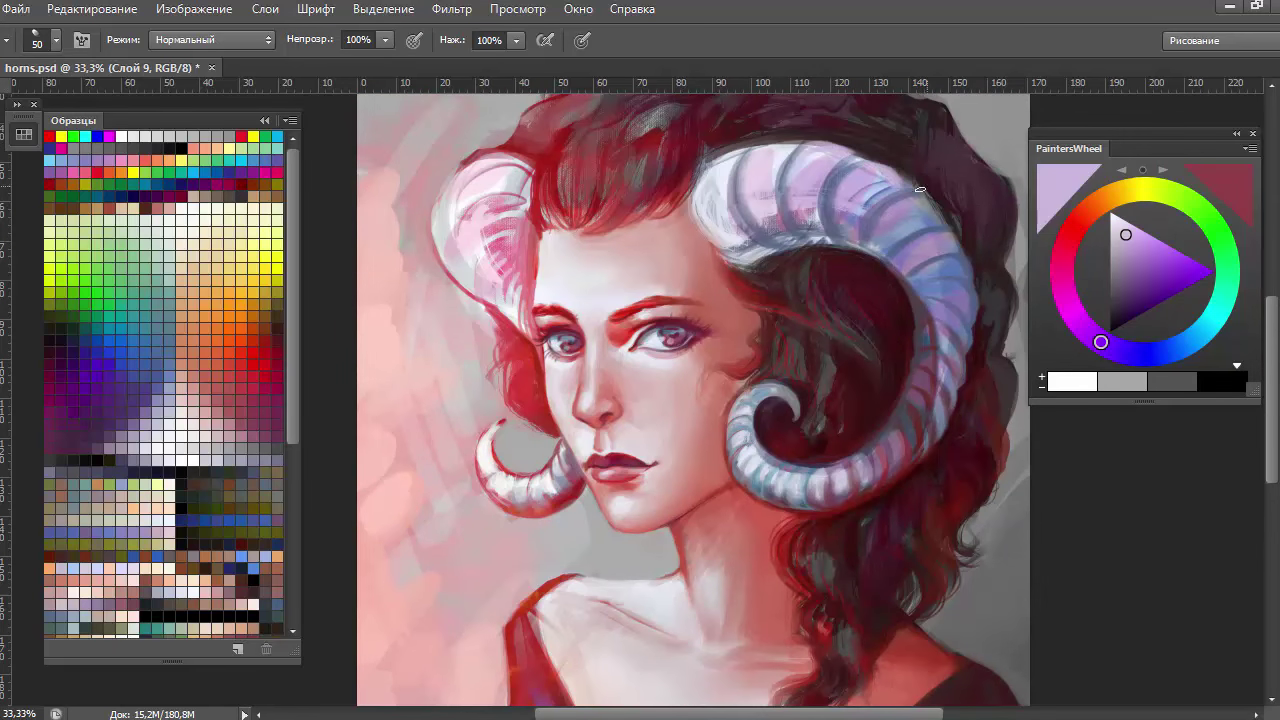
pyautogui.keyDown('alt'); pyautogui.click(779, 143); pyautogui.keyUp('alt')
pyautogui.moveTo(779, 143)
pyautogui.mouseDown()
pyautogui.moveTo(866, 160)
pyautogui.moveTo(950, 225)
pyautogui.mouseUp()
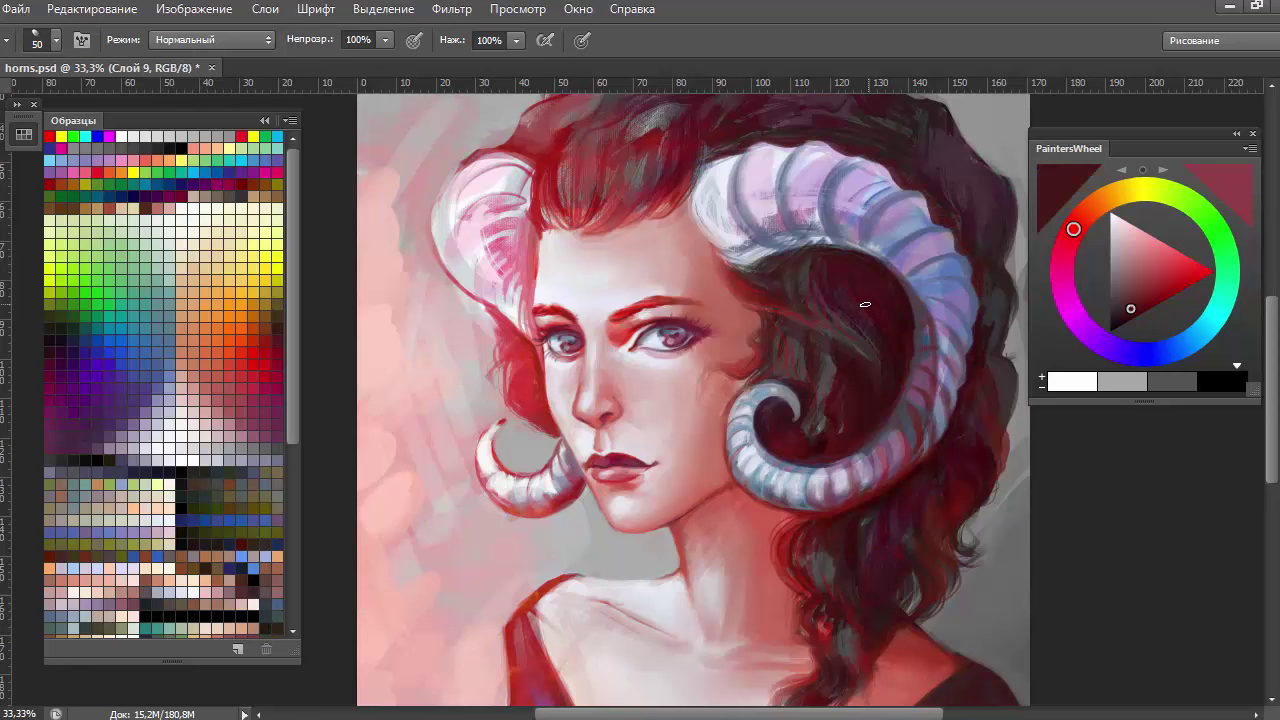
pyautogui.keyDown('alt'); pyautogui.click(852, 176); pyautogui.keyUp('alt')
pyautogui.moveTo(805, 212)
pyautogui.mouseDown()
pyautogui.moveTo(888, 252)
pyautogui.moveTo(955, 315)
pyautogui.mouseUp()
pyautogui.moveTo(768, 246); pyautogui.dragTo(813, 204)
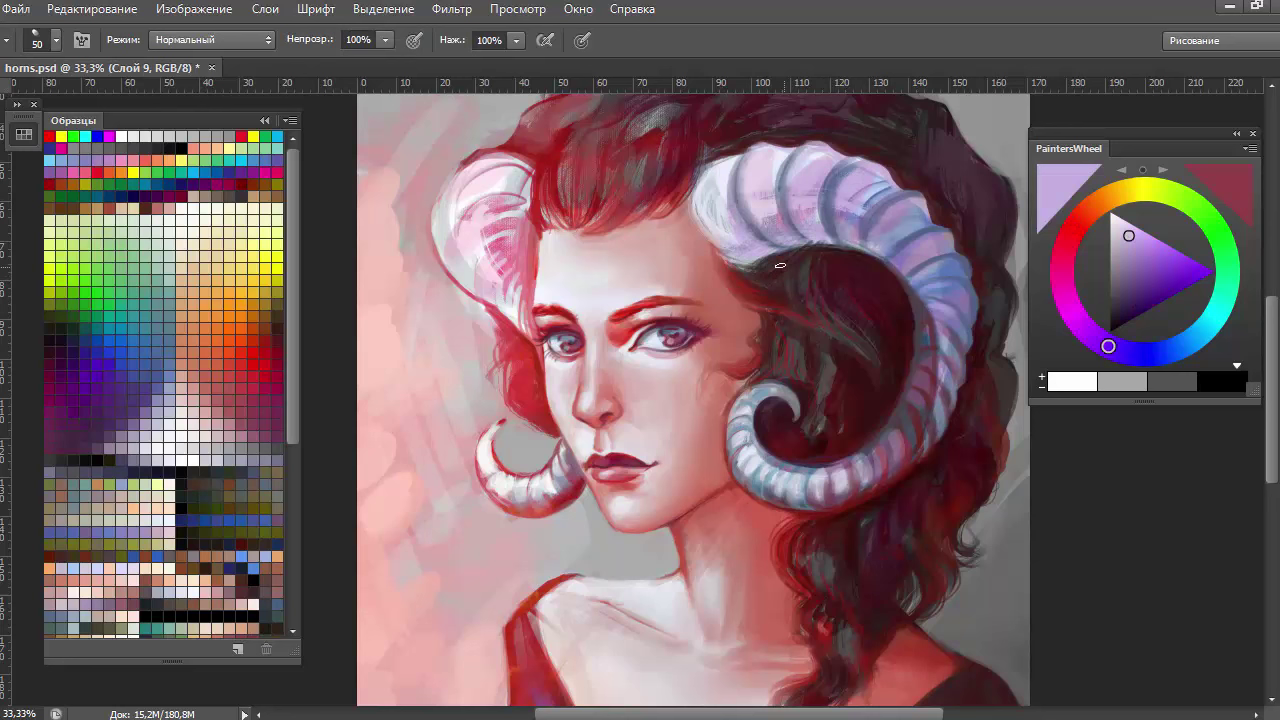
pyautogui.keyDown('alt'); pyautogui.click(780, 265); pyautogui.keyUp('alt')
pyautogui.moveTo(764, 262)
pyautogui.mouseDown()
pyautogui.moveTo(705, 240)
pyautogui.moveTo(800, 255)
pyautogui.mouseUp()
pyautogui.moveTo(712, 236); pyautogui.dragTo(690, 168)
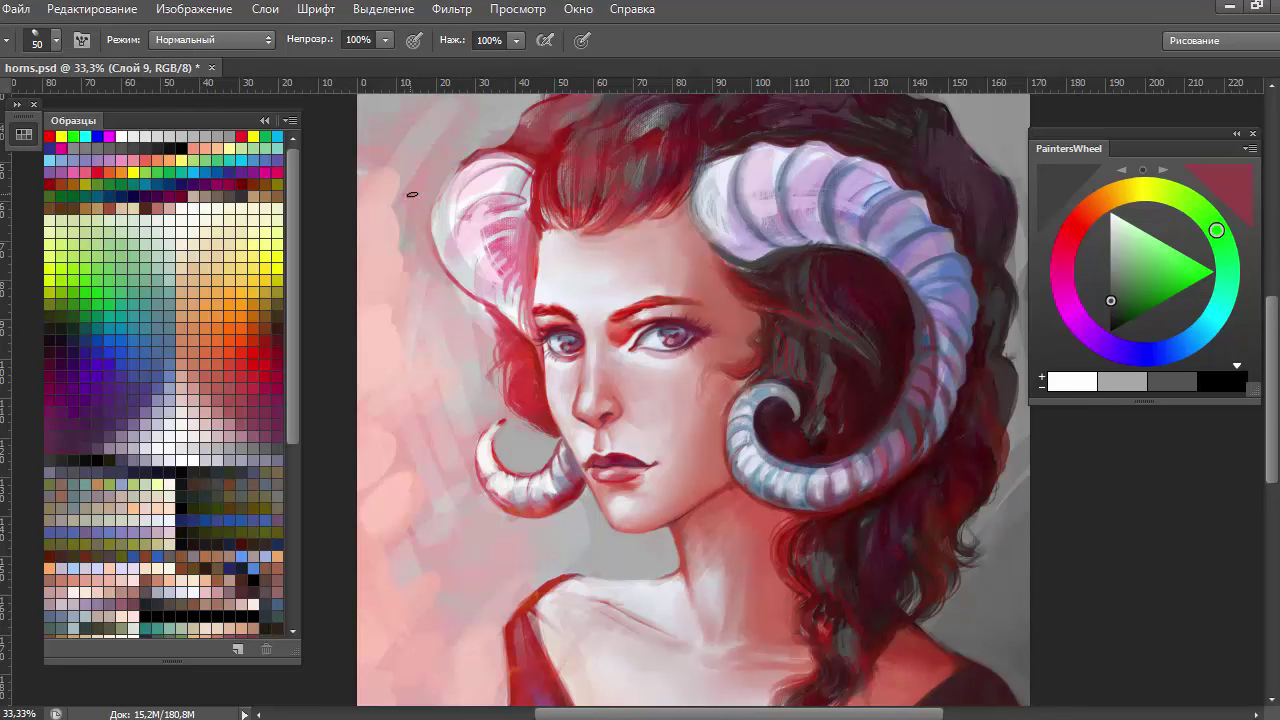
# Paint sampled pink and blue-grey strokes along the left horn
pyautogui.keyDown('alt'); pyautogui.click(443, 229); pyautogui.keyUp('alt')
pyautogui.moveTo(443, 220); pyautogui.dragTo(430, 260)
pyautogui.moveTo(445, 172)
pyautogui.mouseDown()
pyautogui.moveTo(438, 240)
pyautogui.moveTo(461, 265)
pyautogui.mouseUp()
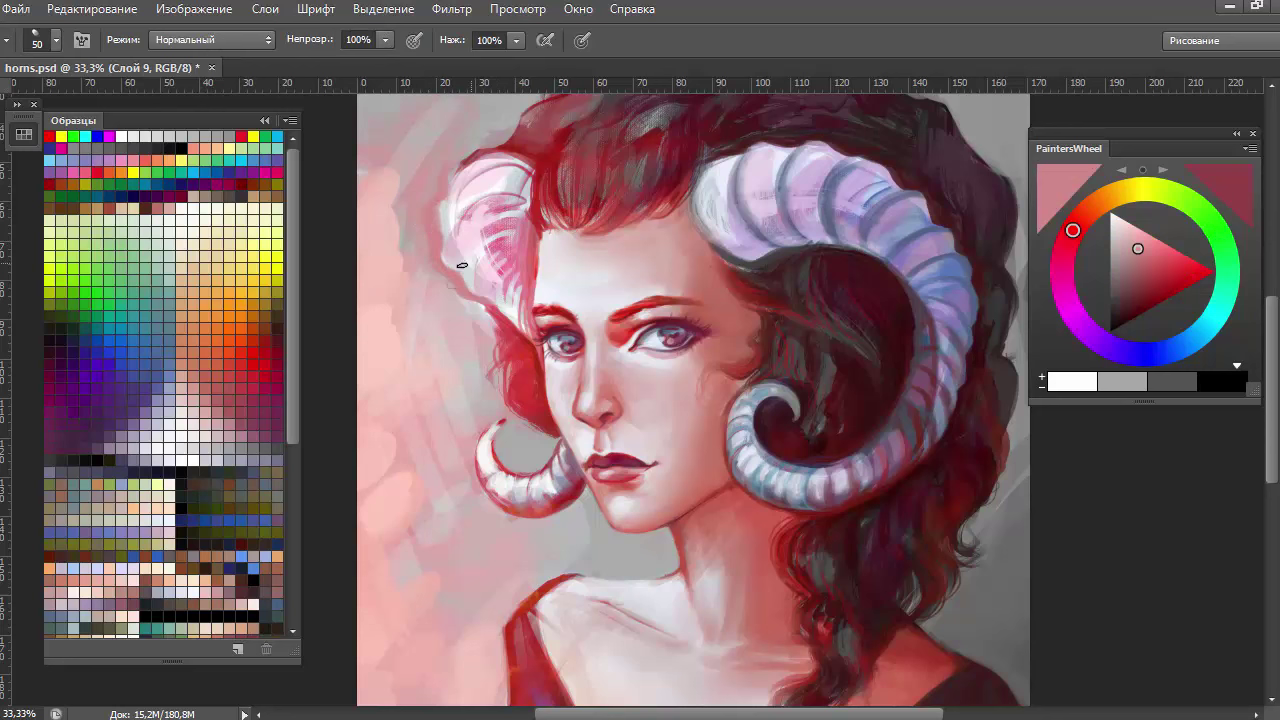
pyautogui.keyDown('alt'); pyautogui.click(458, 235); pyautogui.keyUp('alt')
pyautogui.keyDown('alt'); pyautogui.click(459, 157); pyautogui.keyUp('alt')
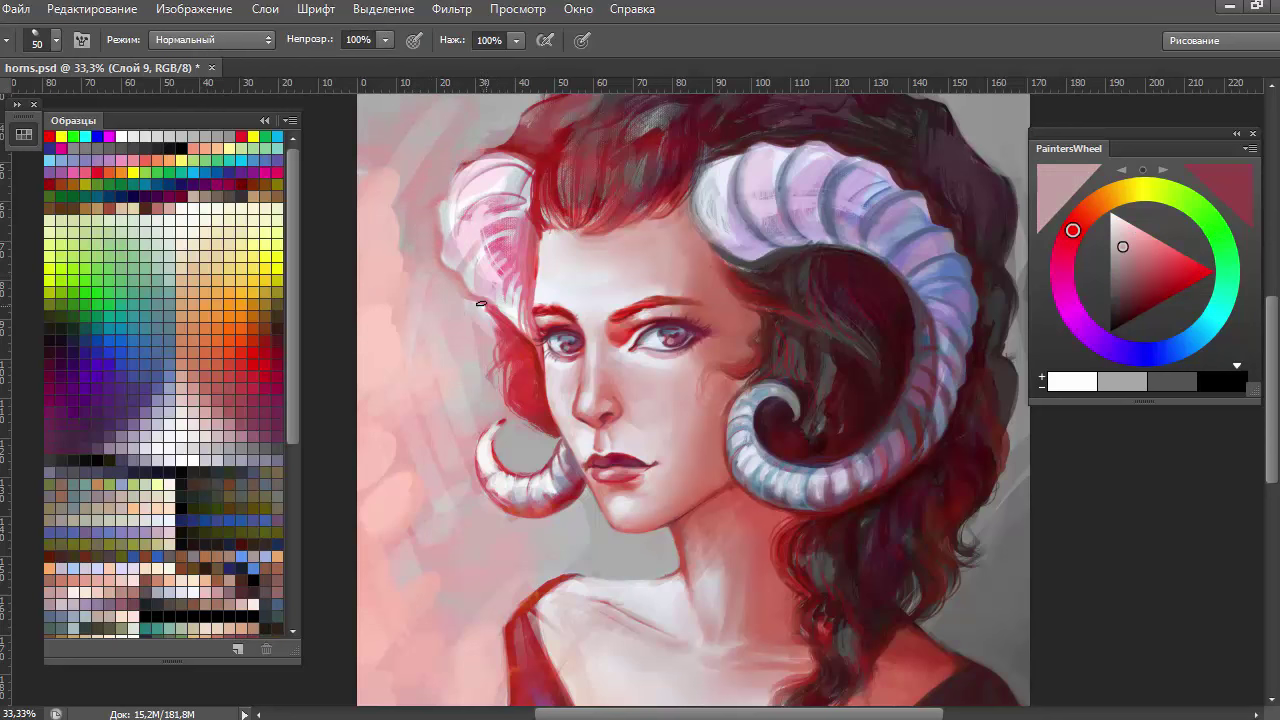
pyautogui.keyDown('alt'); pyautogui.click(513, 182); pyautogui.keyUp('alt')
pyautogui.moveTo(515, 195); pyautogui.dragTo(455, 235)
pyautogui.moveTo(530, 172); pyautogui.dragTo(455, 190)
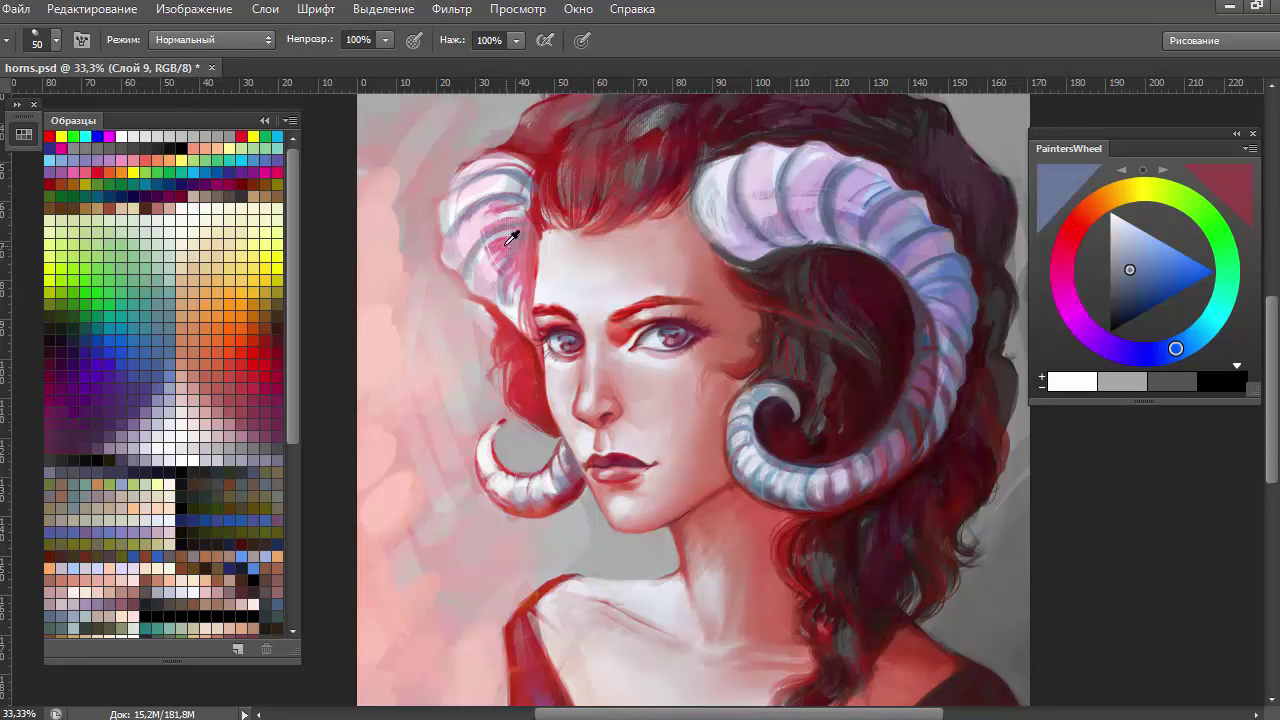
# Add light violet strokes and near-white highlights to the upper left horn
pyautogui.keyDown('alt'); pyautogui.click(512, 237); pyautogui.keyUp('alt')
pyautogui.keyDown('alt'); pyautogui.click(505, 250); pyautogui.keyUp('alt')
pyautogui.moveTo(470, 235); pyautogui.dragTo(535, 165)
pyautogui.moveTo(500, 255); pyautogui.dragTo(519, 300)
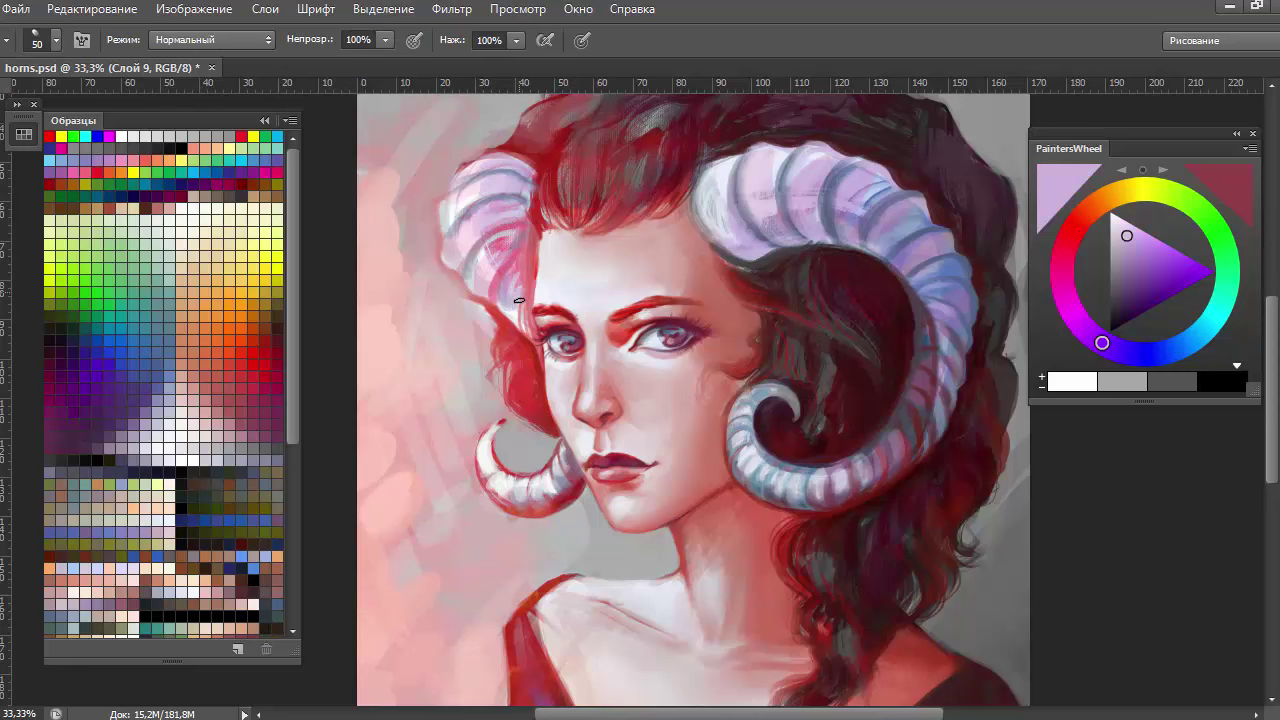
pyautogui.keyDown('alt'); pyautogui.click(757, 187); pyautogui.keyUp('alt')
pyautogui.moveTo(462, 250)
pyautogui.mouseDown()
pyautogui.moveTo(495, 195)
pyautogui.moveTo(518, 312)
pyautogui.mouseUp()
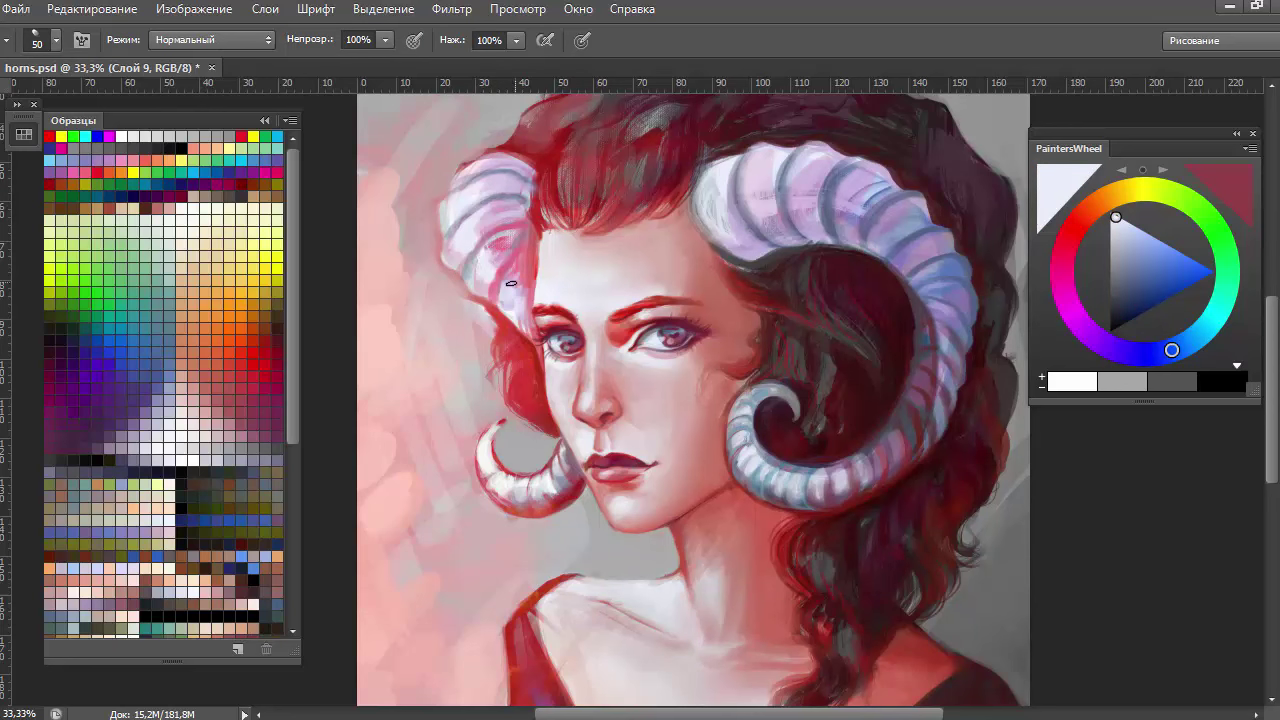
# Paint crimson on the hair beside the right horn and reddish strokes inside its curl
pyautogui.keyDown('alt'); pyautogui.click(505, 322); pyautogui.keyUp('alt')
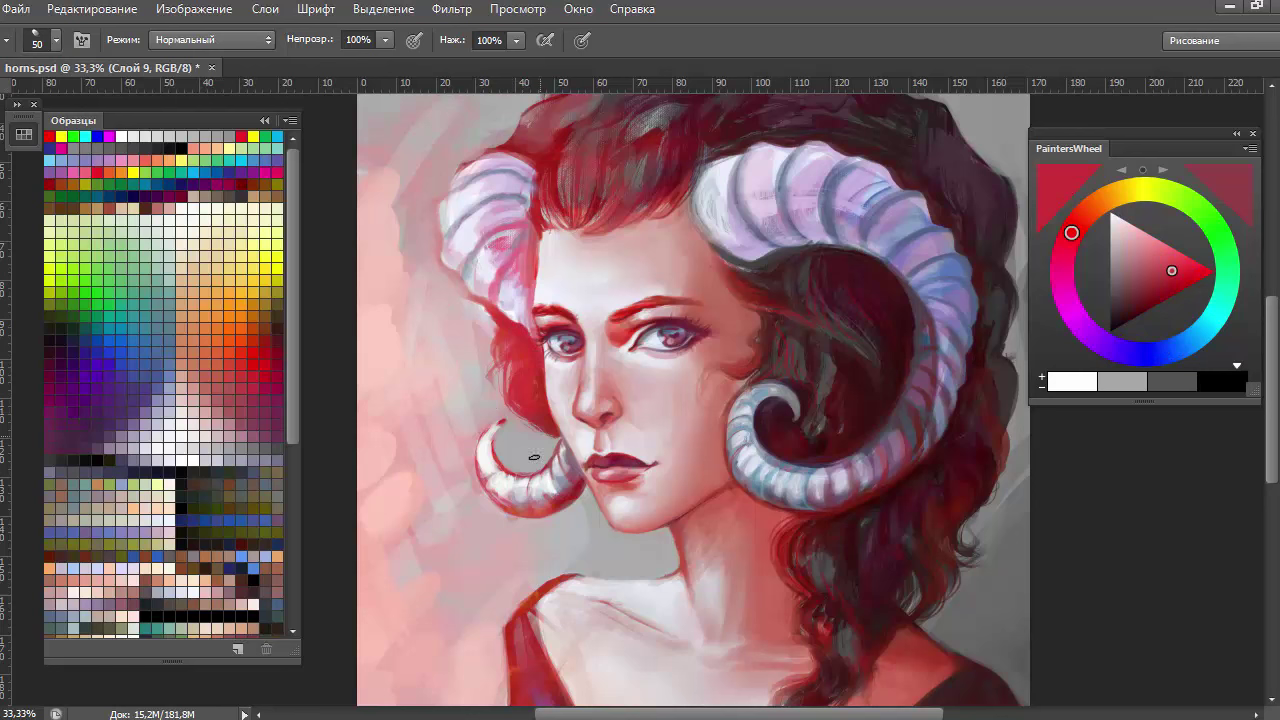
pyautogui.moveTo(706, 380); pyautogui.dragTo(736, 358)
pyautogui.moveTo(873, 372); pyautogui.dragTo(850, 443)
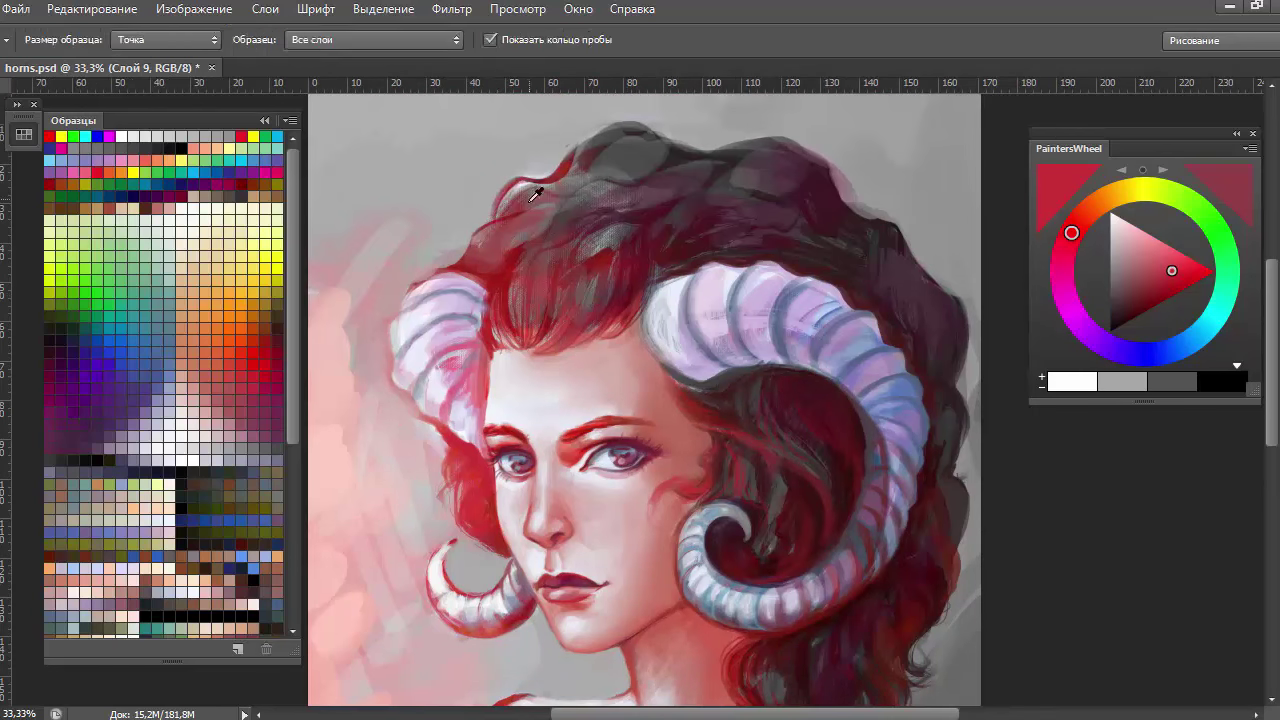
pyautogui.keyDown('alt'); pyautogui.click(529, 186); pyautogui.keyUp('alt')
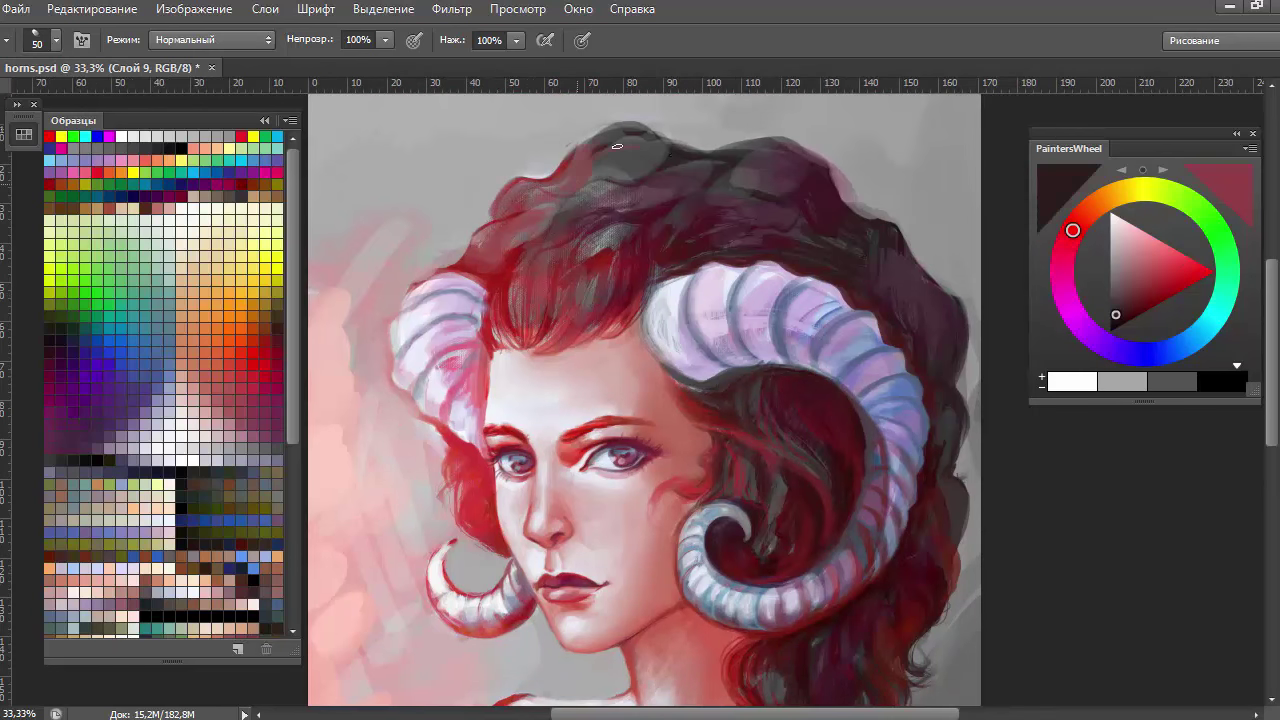
# Darken the top of the hair and its right side with sampled maroon strokes
pyautogui.moveTo(590, 160); pyautogui.dragTo(690, 145)
pyautogui.keyDown('alt'); pyautogui.click(560, 190); pyautogui.keyUp('alt')
pyautogui.moveTo(530, 200)
pyautogui.mouseDown()
pyautogui.moveTo(600, 155)
pyautogui.moveTo(640, 160)
pyautogui.mouseUp()
pyautogui.keyDown('alt'); pyautogui.click(620, 190); pyautogui.keyUp('alt')
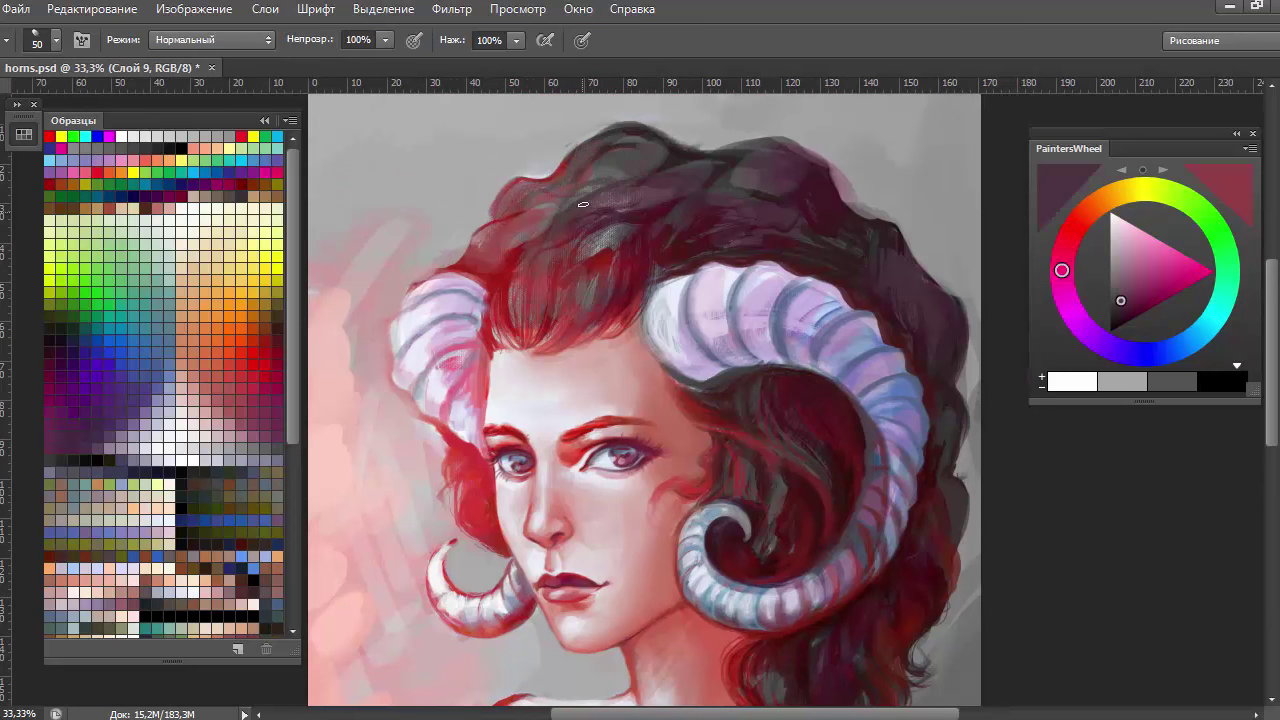
pyautogui.moveTo(570, 210); pyautogui.dragTo(633, 135)
pyautogui.keyDown('alt'); pyautogui.click(808, 177); pyautogui.keyUp('alt')
pyautogui.moveTo(815, 160)
pyautogui.mouseDown()
pyautogui.moveTo(670, 138)
pyautogui.moveTo(880, 220)
pyautogui.moveTo(955, 310)
pyautogui.mouseUp()
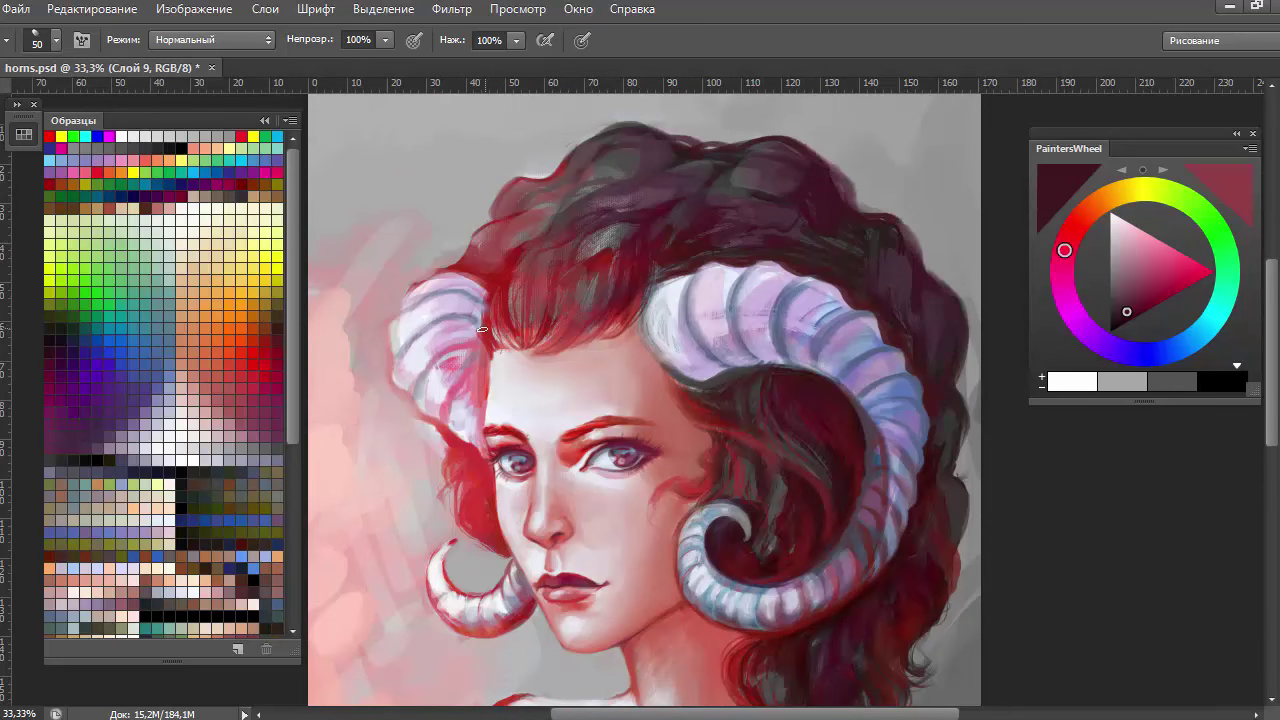
# Brighten the left horn's top edge with lavender-grey and paint red into the hair above the forehead
pyautogui.keyDown('alt'); pyautogui.click(482, 329); pyautogui.keyUp('alt')
pyautogui.moveTo(486, 345)
pyautogui.mouseDown()
pyautogui.moveTo(482, 380)
pyautogui.moveTo(540, 262)
pyautogui.mouseUp()
pyautogui.keyDown('alt'); pyautogui.click(528, 271); pyautogui.keyUp('alt')
pyautogui.keyDown('alt'); pyautogui.click(505, 320); pyautogui.keyUp('alt')
pyautogui.moveTo(560, 310)
pyautogui.mouseDown()
pyautogui.moveTo(549, 185)
pyautogui.moveTo(692, 205)
pyautogui.mouseUp()
pyautogui.keyDown('alt'); pyautogui.click(538, 288); pyautogui.keyUp('alt')
pyautogui.moveTo(649, 519); pyautogui.dragTo(649, 207)
# Paint dark strokes along the neckline and lighten the lower-left dress with pale pink
pyautogui.keyDown('alt'); pyautogui.click(500, 470); pyautogui.keyUp('alt')
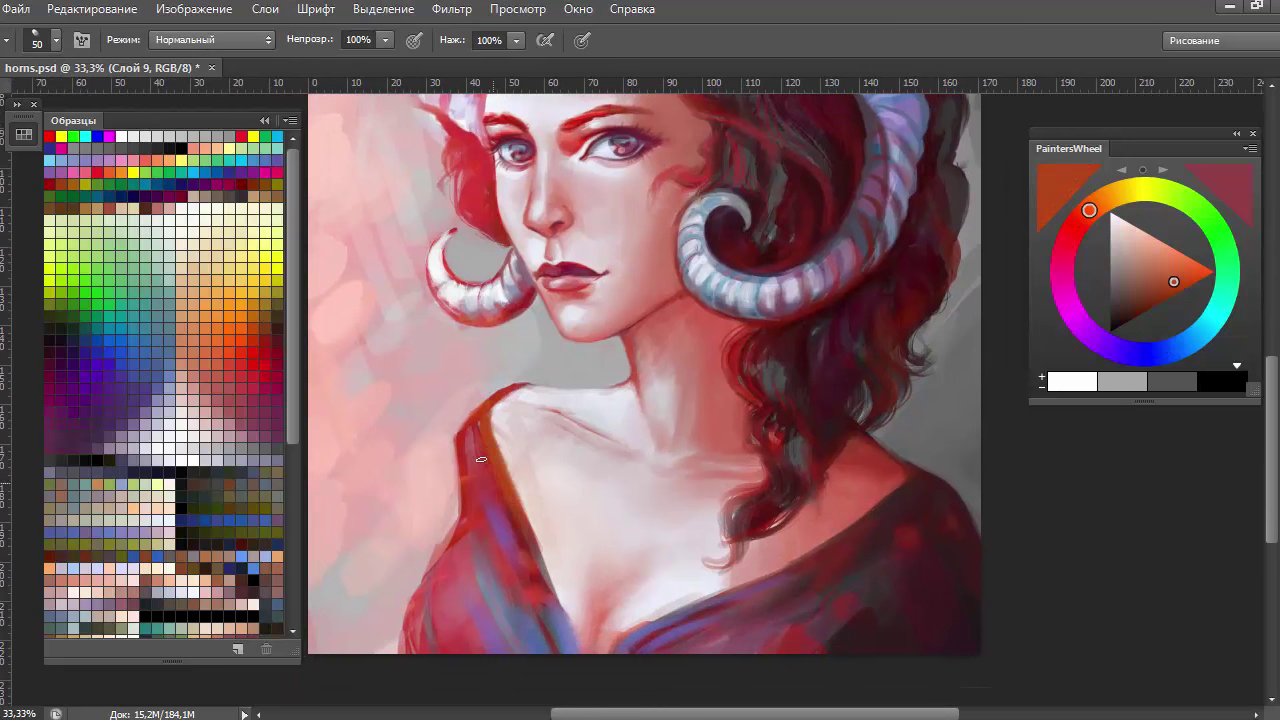
pyautogui.moveTo(602, 650); pyautogui.dragTo(764, 576)
pyautogui.keyDown('alt'); pyautogui.click(472, 448); pyautogui.keyUp('alt')
pyautogui.moveTo(455, 525); pyautogui.dragTo(405, 650)
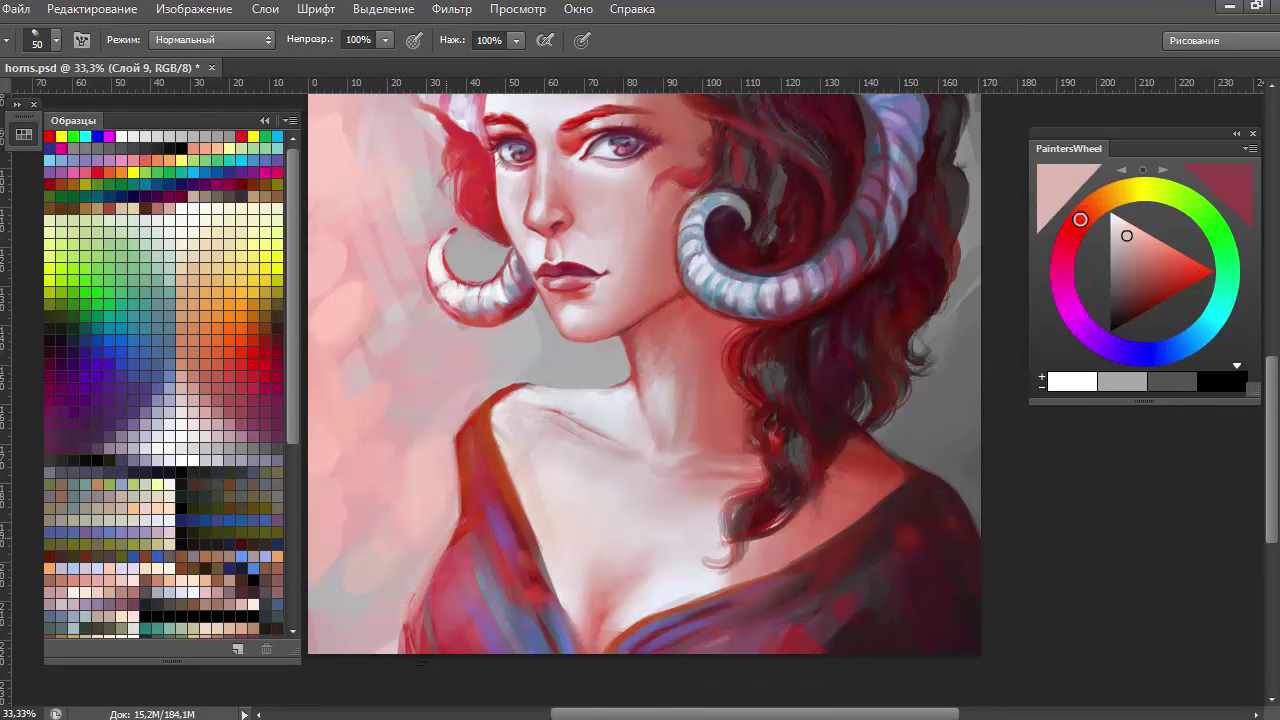
# Paint pale pink over the collarbone and shoulder, sampling rose, red, grey and pink tones
pyautogui.keyDown('alt'); pyautogui.click(681, 144); pyautogui.keyUp('alt')
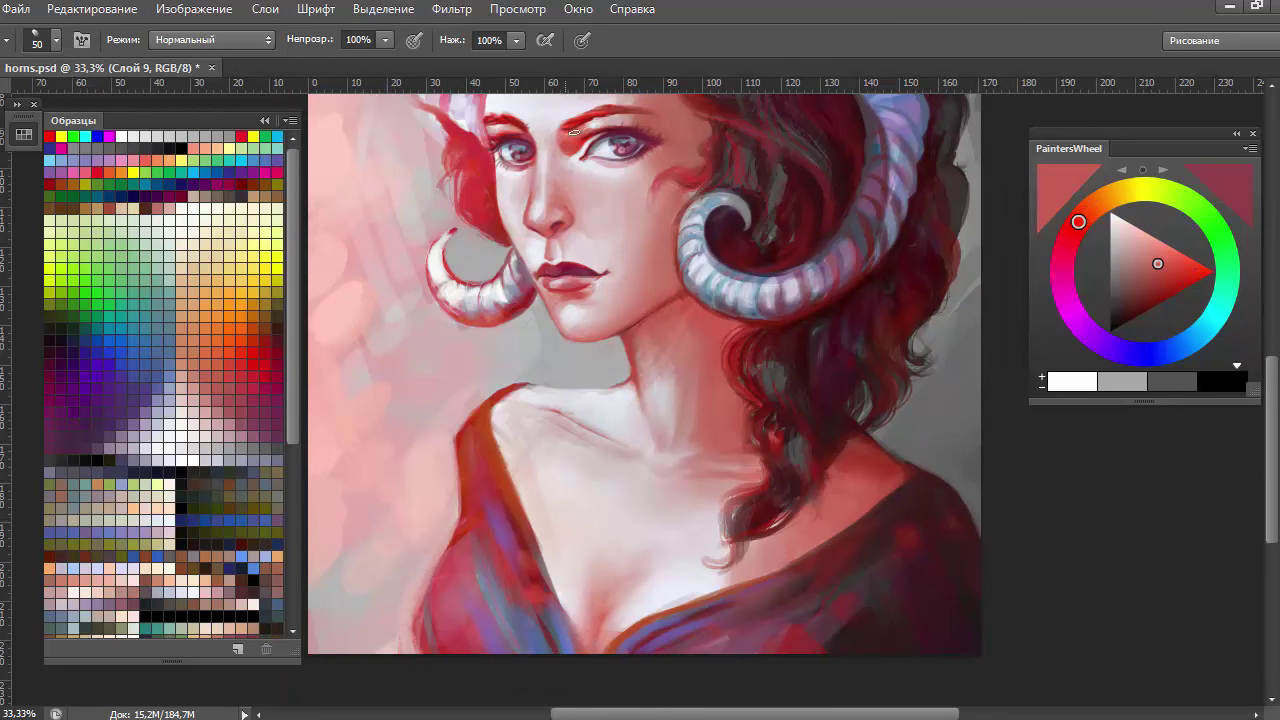
pyautogui.keyDown('alt'); pyautogui.click(577, 140); pyautogui.keyUp('alt')
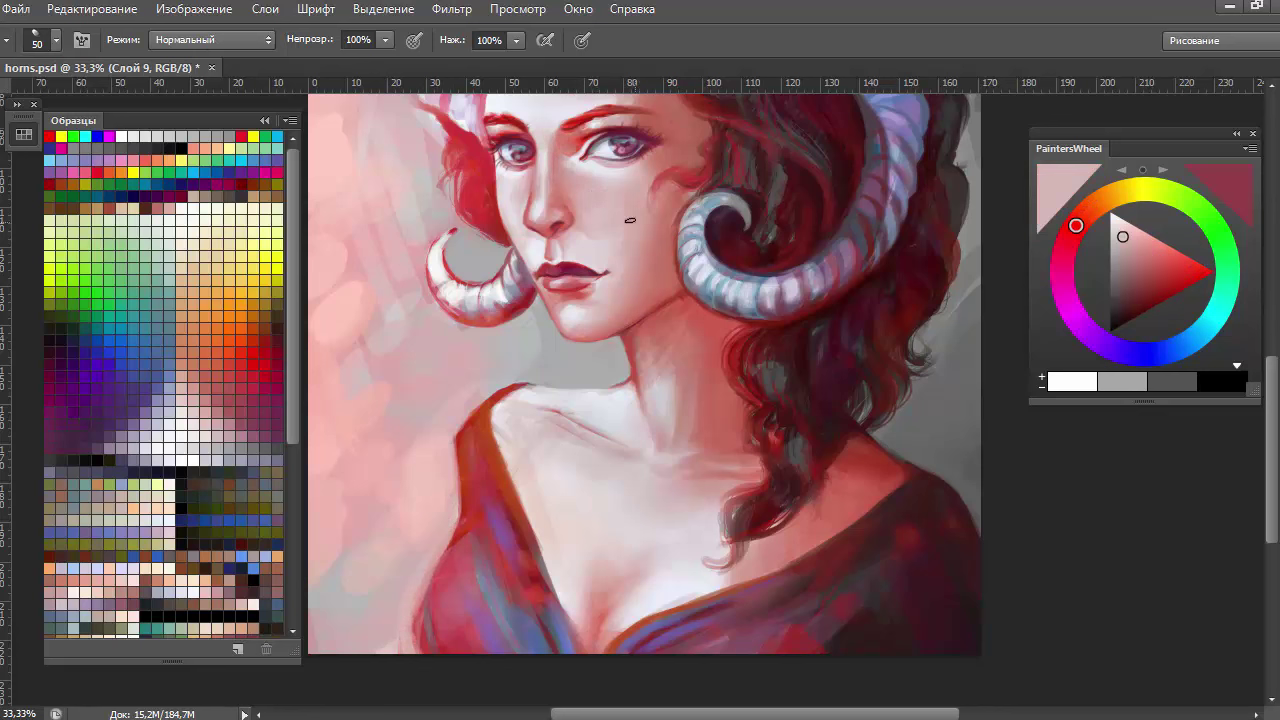
pyautogui.keyDown('alt'); pyautogui.click(648, 120); pyautogui.keyUp('alt')
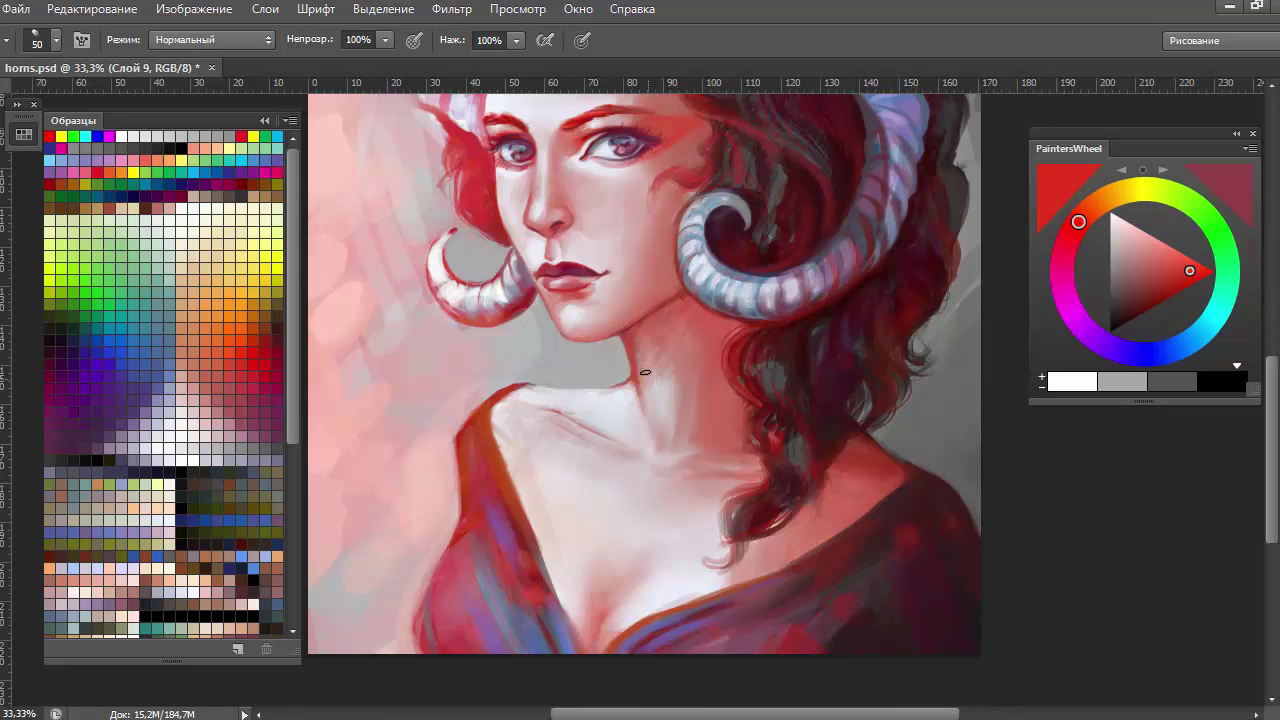
pyautogui.keyDown('alt'); pyautogui.click(651, 452); pyautogui.keyUp('alt')
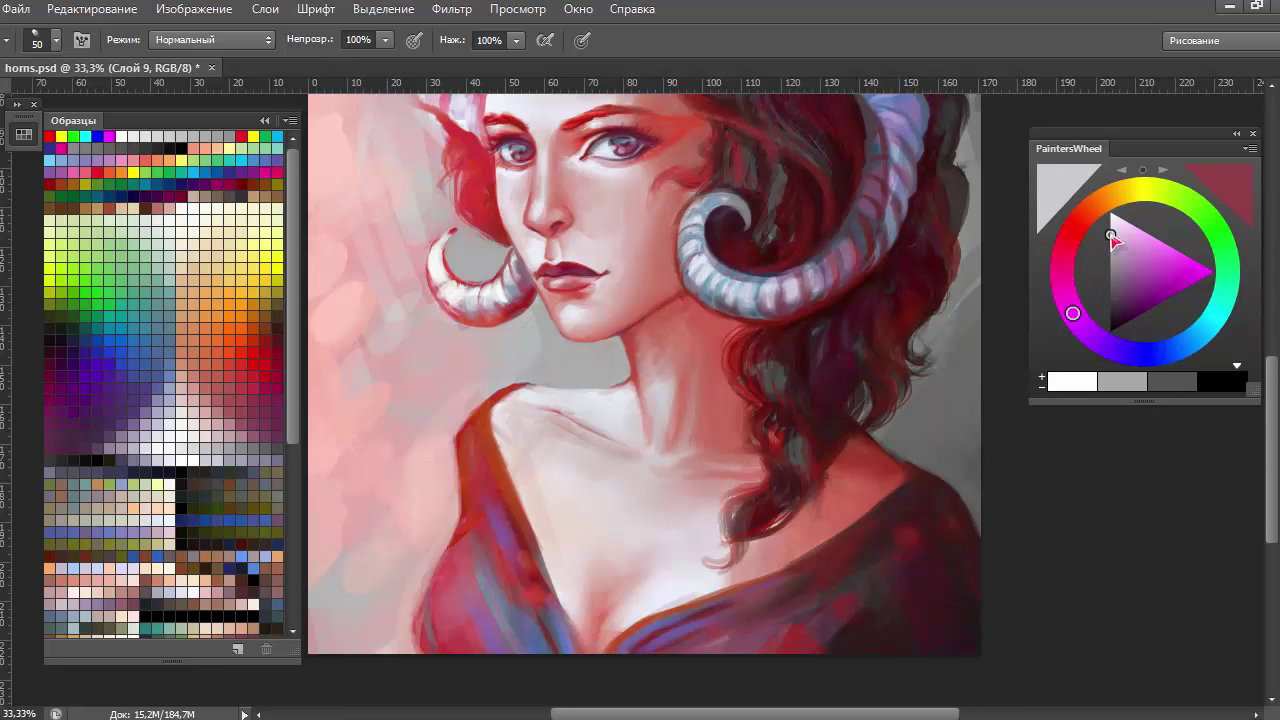
pyautogui.moveTo(1112, 238); pyautogui.dragTo(1124, 220)
pyautogui.moveTo(645, 462); pyautogui.dragTo(670, 455)
pyautogui.moveTo(509, 420)
pyautogui.mouseDown()
pyautogui.moveTo(570, 408)
pyautogui.moveTo(600, 440)
pyautogui.moveTo(702, 367)
pyautogui.mouseUp()
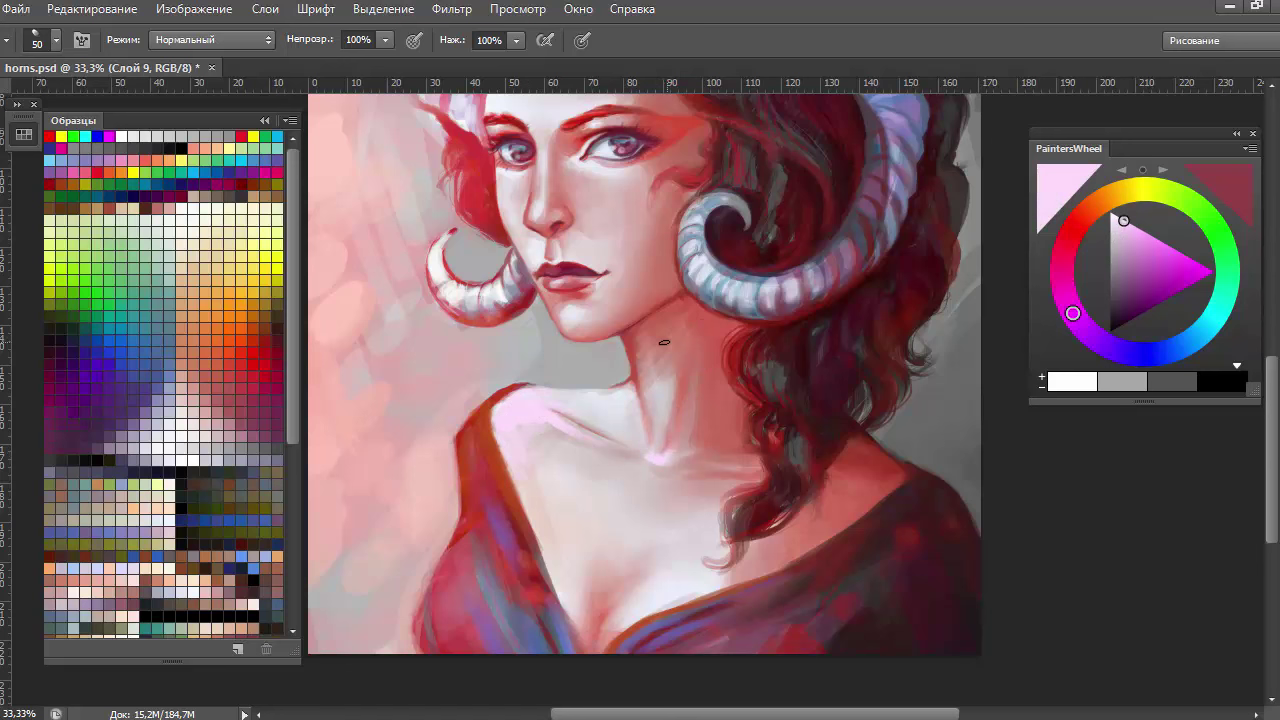
pyautogui.keyDown('alt'); pyautogui.click(664, 342); pyautogui.keyUp('alt')
pyautogui.scroll(2, 681, 324)
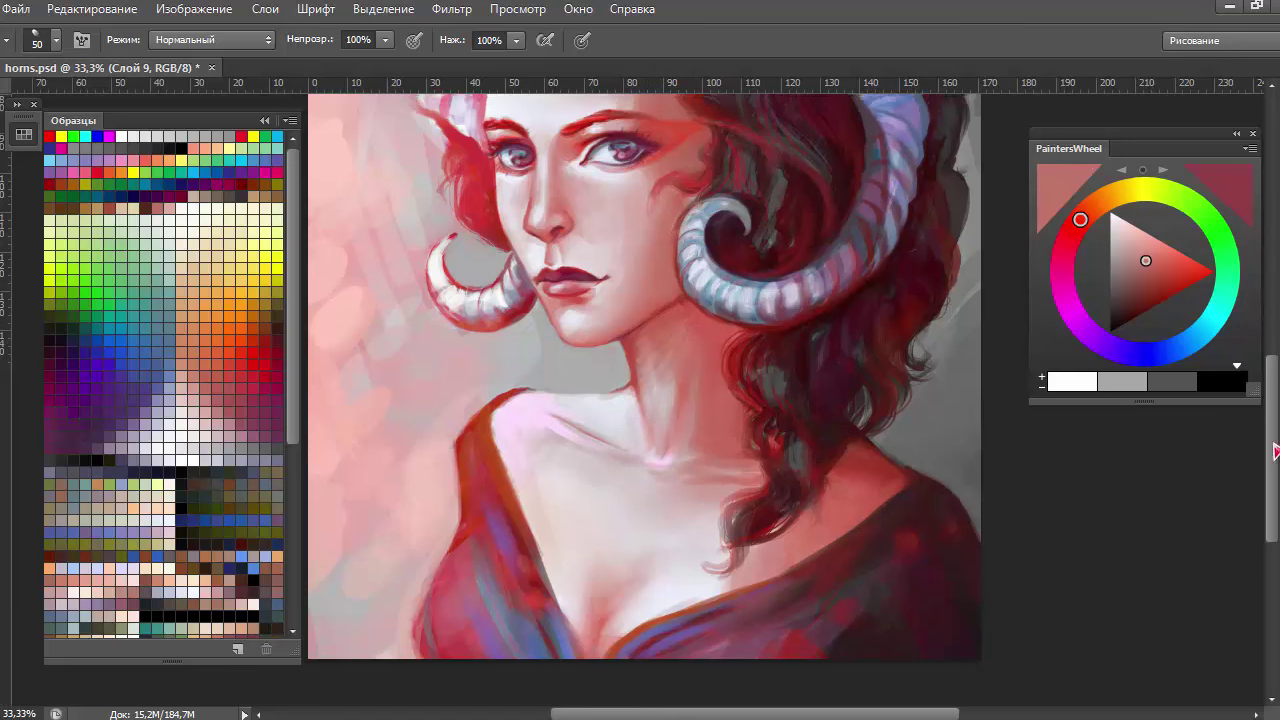
pyautogui.scroll(3, 681, 324)
pyautogui.keyDown('alt'); pyautogui.click(380, 251); pyautogui.keyUp('alt')
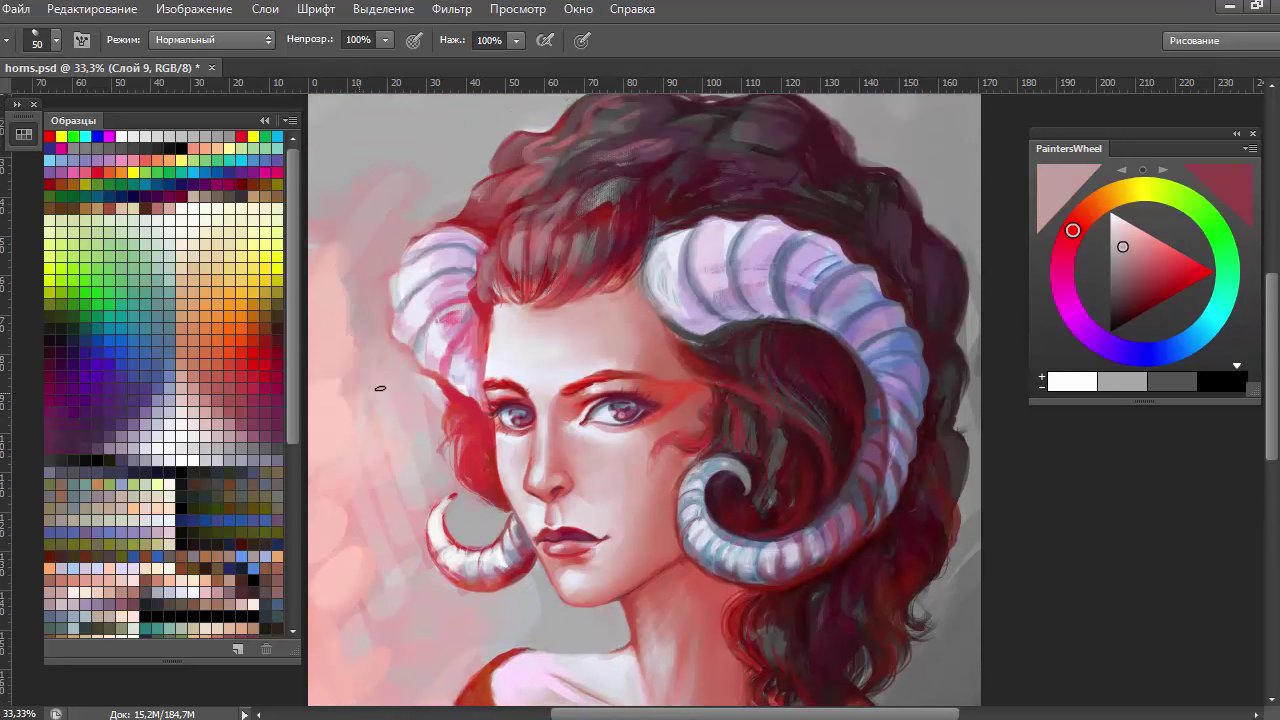
pyautogui.keyDown('alt'); pyautogui.click(336, 258); pyautogui.keyUp('alt')
# Zoom in on the face and horns and sample a lavender-blue from the horn
pyautogui.press('z')
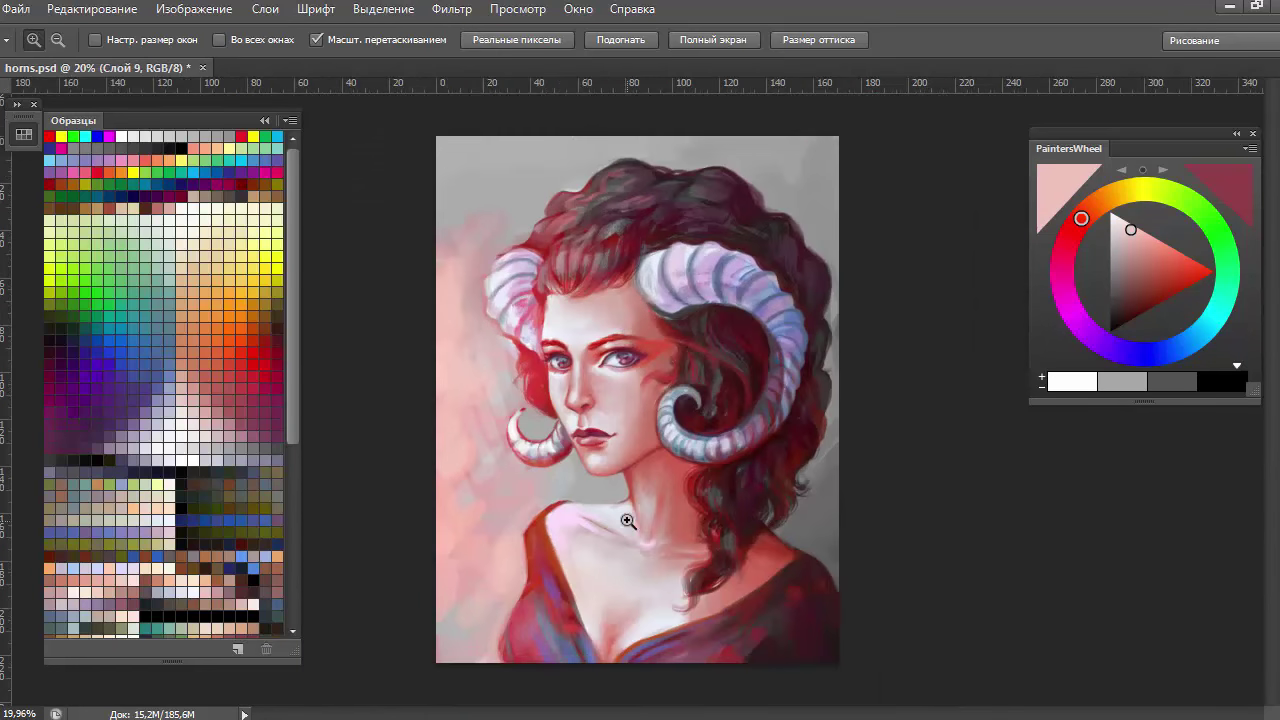
pyautogui.moveTo(669, 333); pyautogui.dragTo(700, 333)
pyautogui.press('b')
pyautogui.keyDown('alt'); pyautogui.click(668, 244); pyautogui.keyUp('alt')
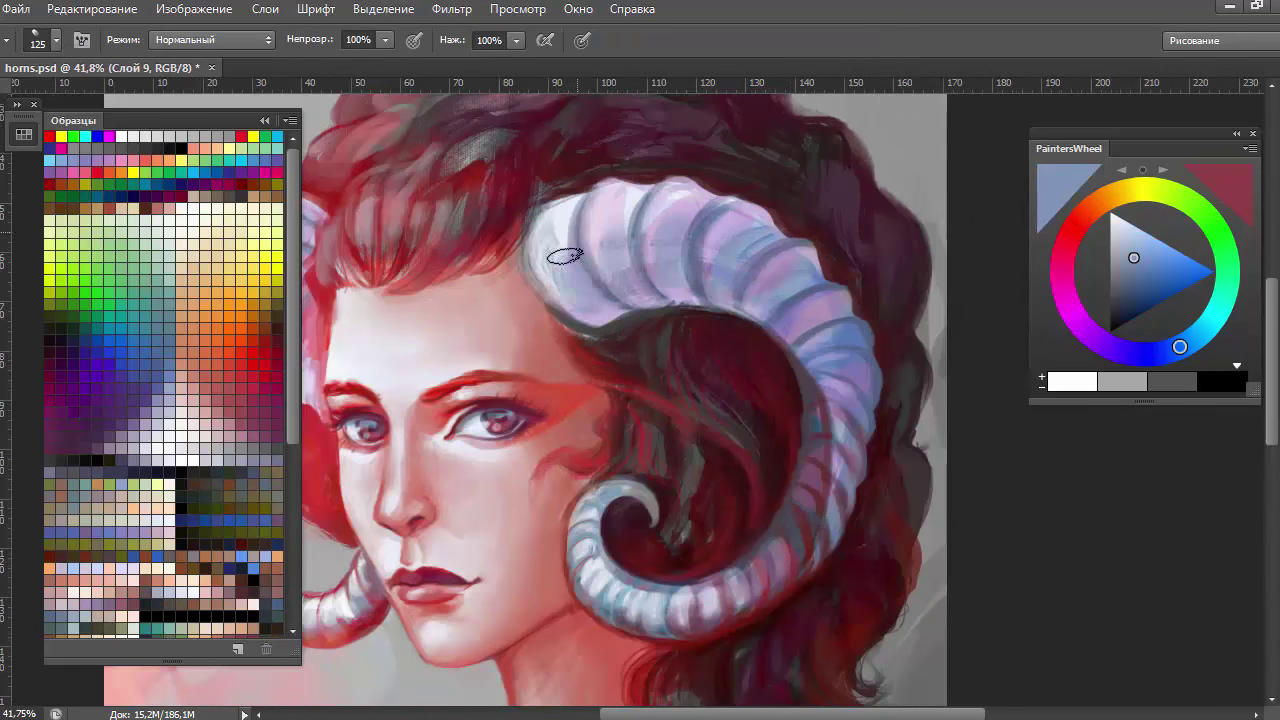
pyautogui.hscroll(-3, 560, 255)
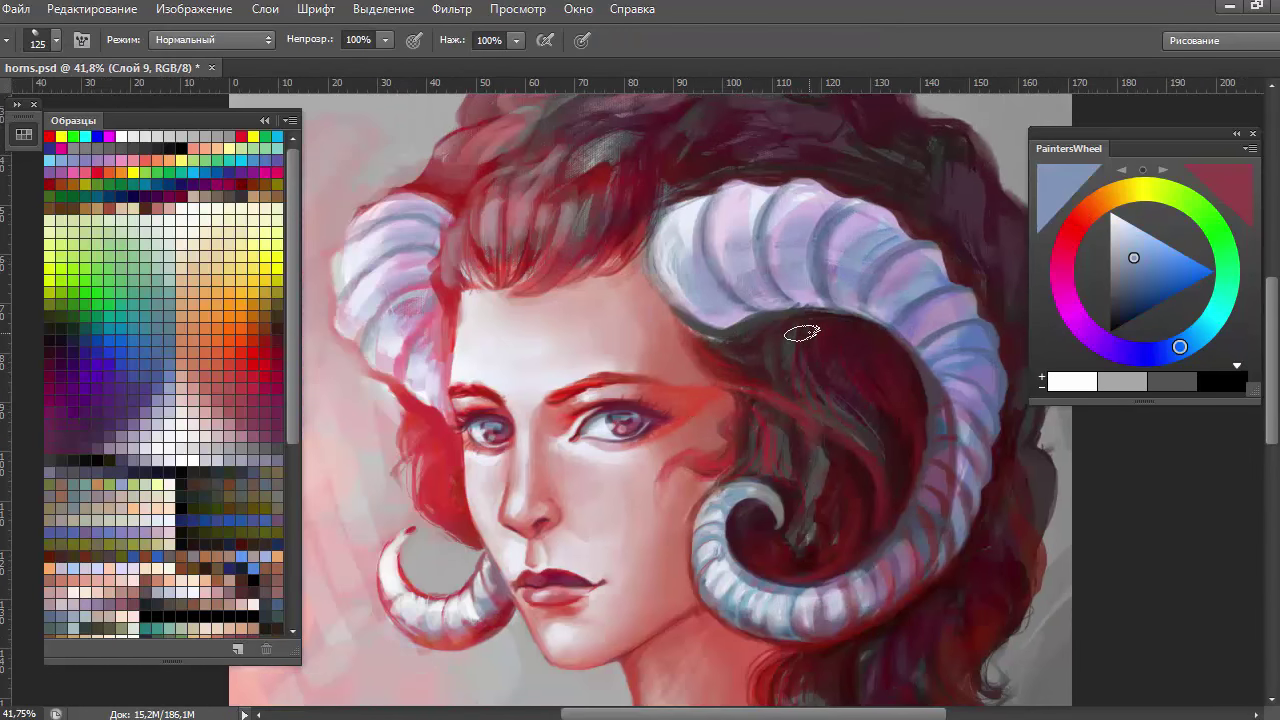
# Show the Layers panel, sample a near-white lavender, and zoom out to 16.7%
pyautogui.press('z')
pyautogui.hotkey('ctrl', '-')
pyautogui.hotkey('ctrl', '-')
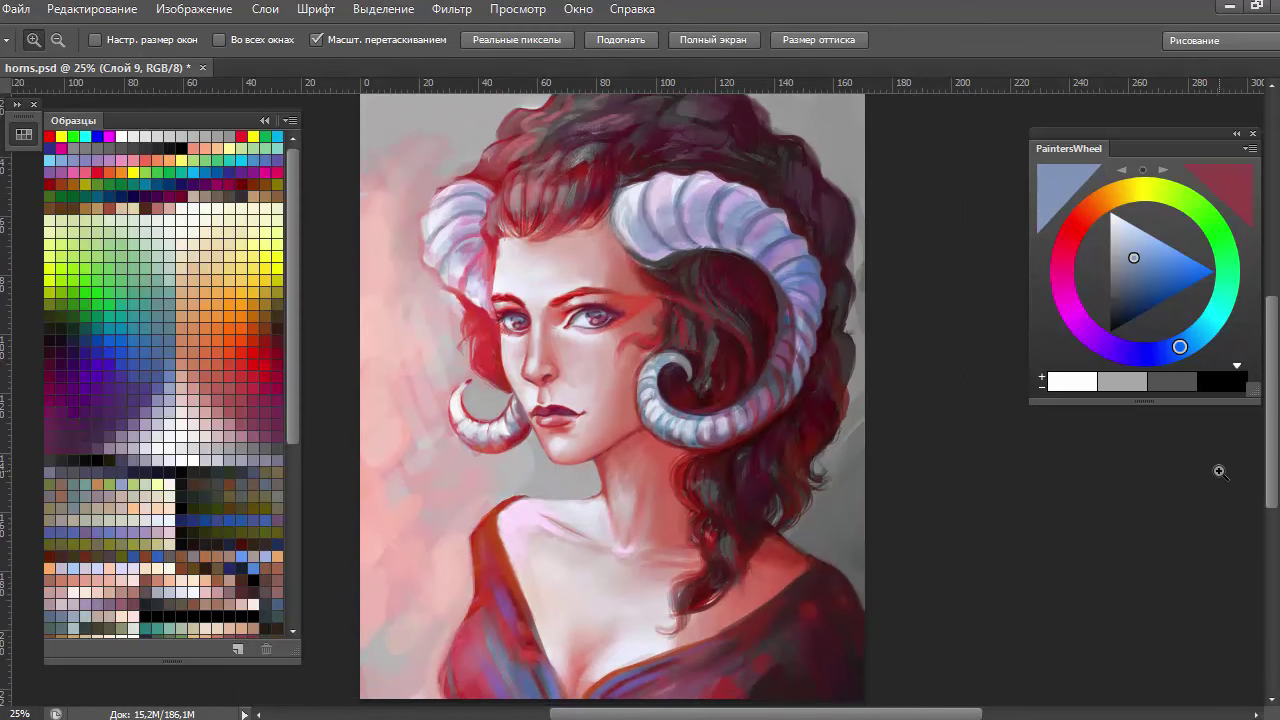
pyautogui.press('F7')
pyautogui.press('b')
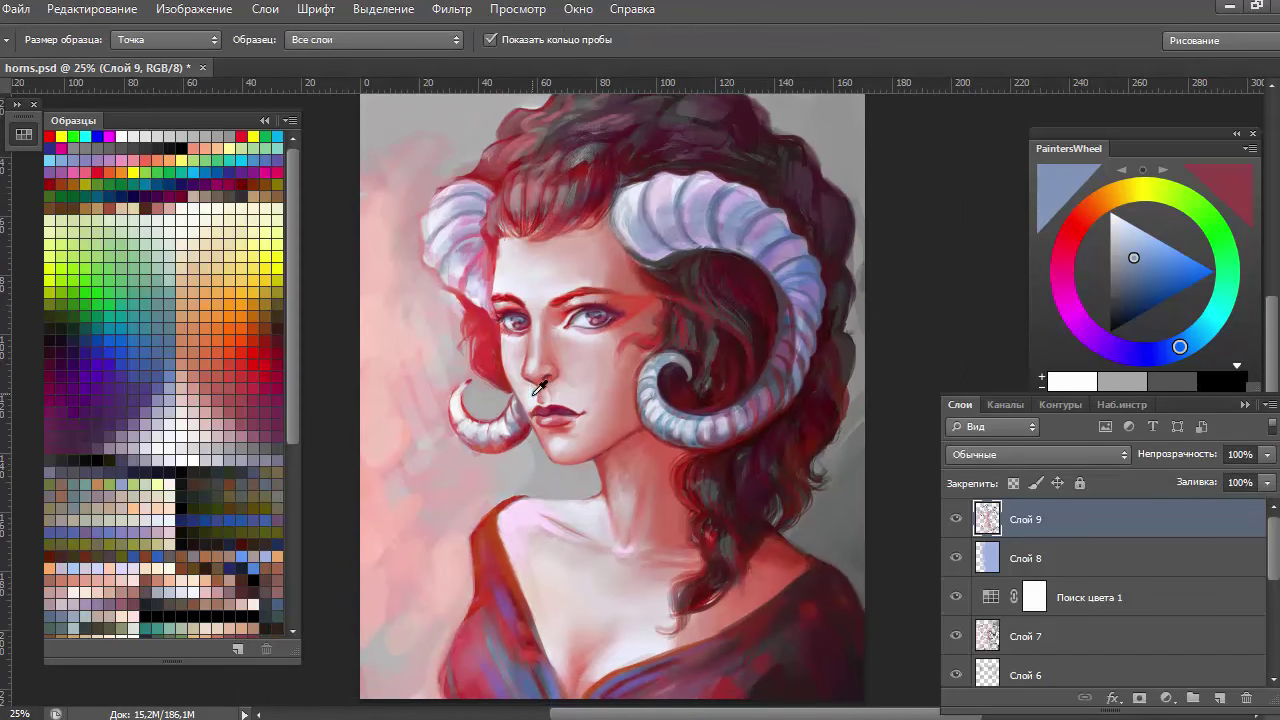
pyautogui.keyDown('alt'); pyautogui.click(586, 360); pyautogui.keyUp('alt')
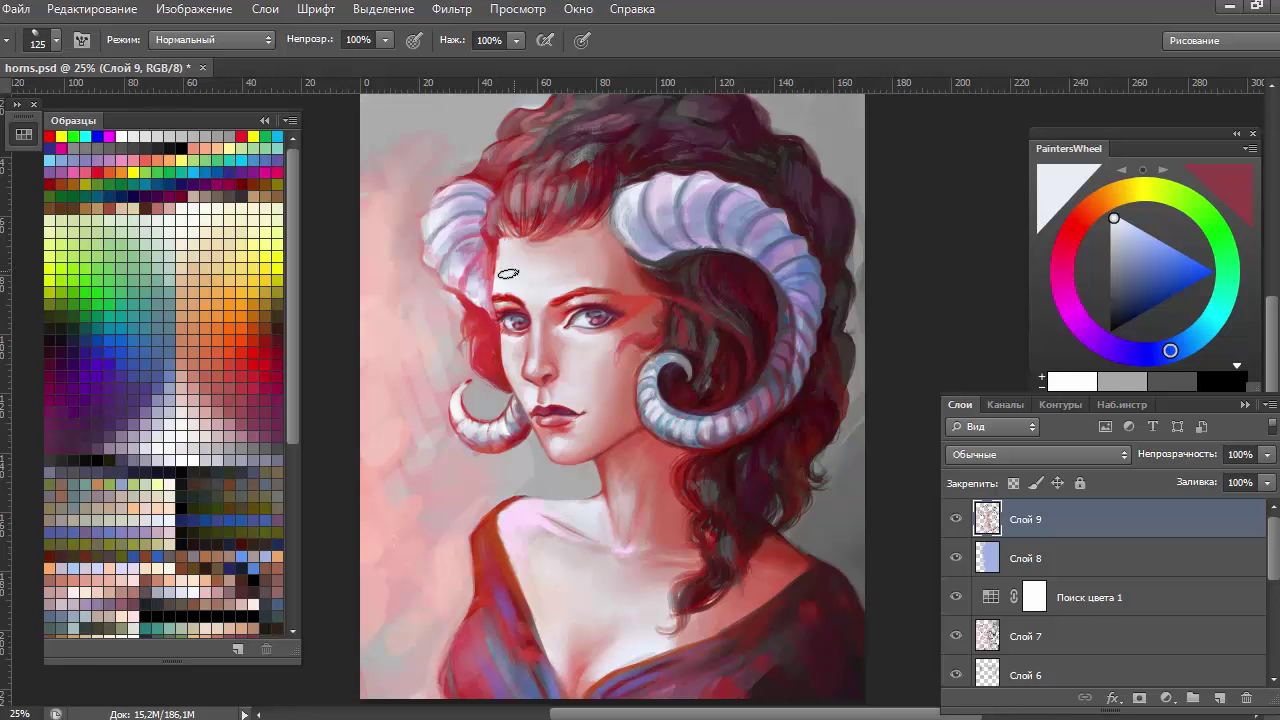
pyautogui.press('z')
pyautogui.hotkey('ctrl', '-')
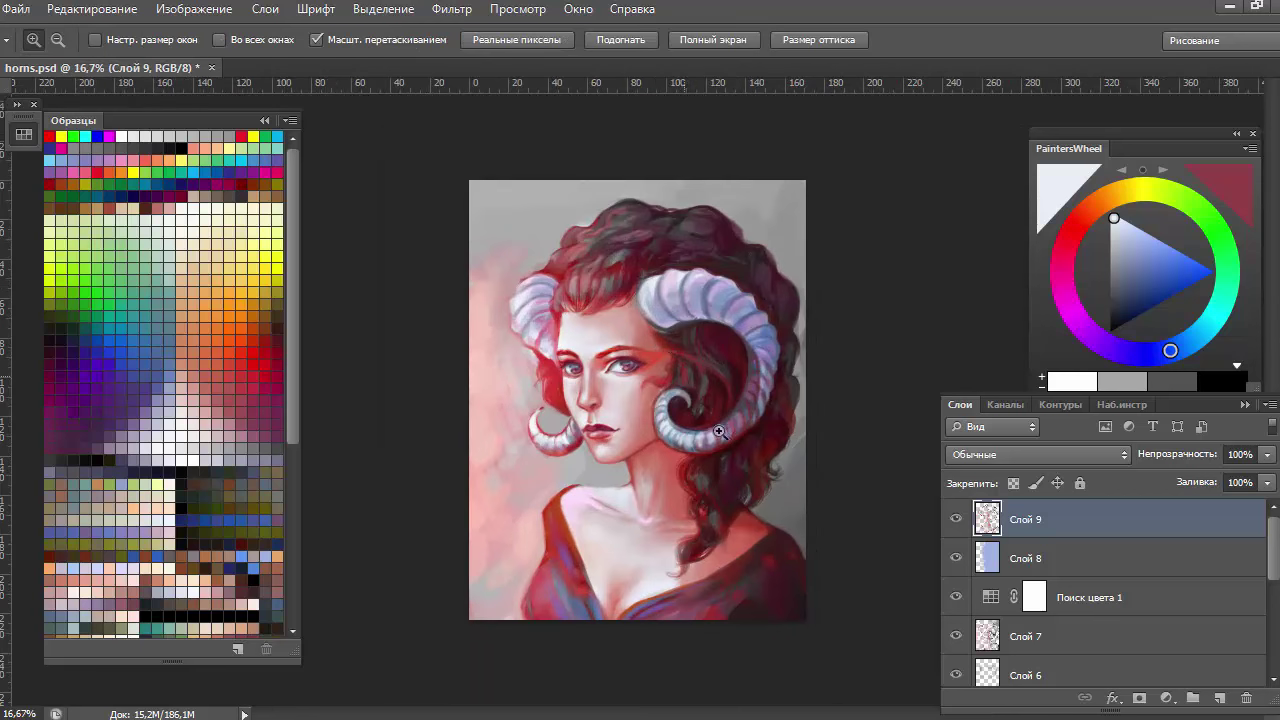
# Add a Color Lookup adjustment layer with a chosen 3D LUT at 21% opacity
pyautogui.click(1166, 698)
pyautogui.click(1210, 565)
pyautogui.click(1175, 140)
pyautogui.click(1150, 214)
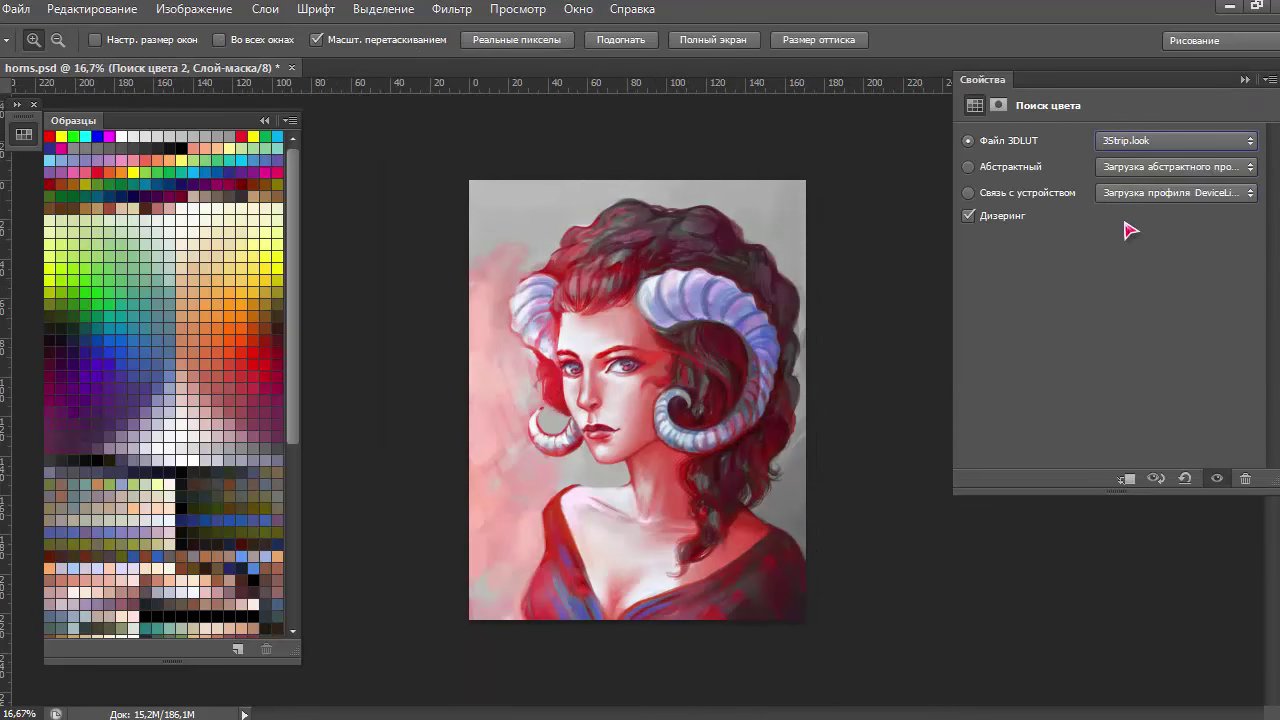
pyautogui.press('Down')
pyautogui.press('Down')
pyautogui.press('Down')
pyautogui.press('Down')
pyautogui.press('Down')
pyautogui.press('Down')
pyautogui.press('Down')
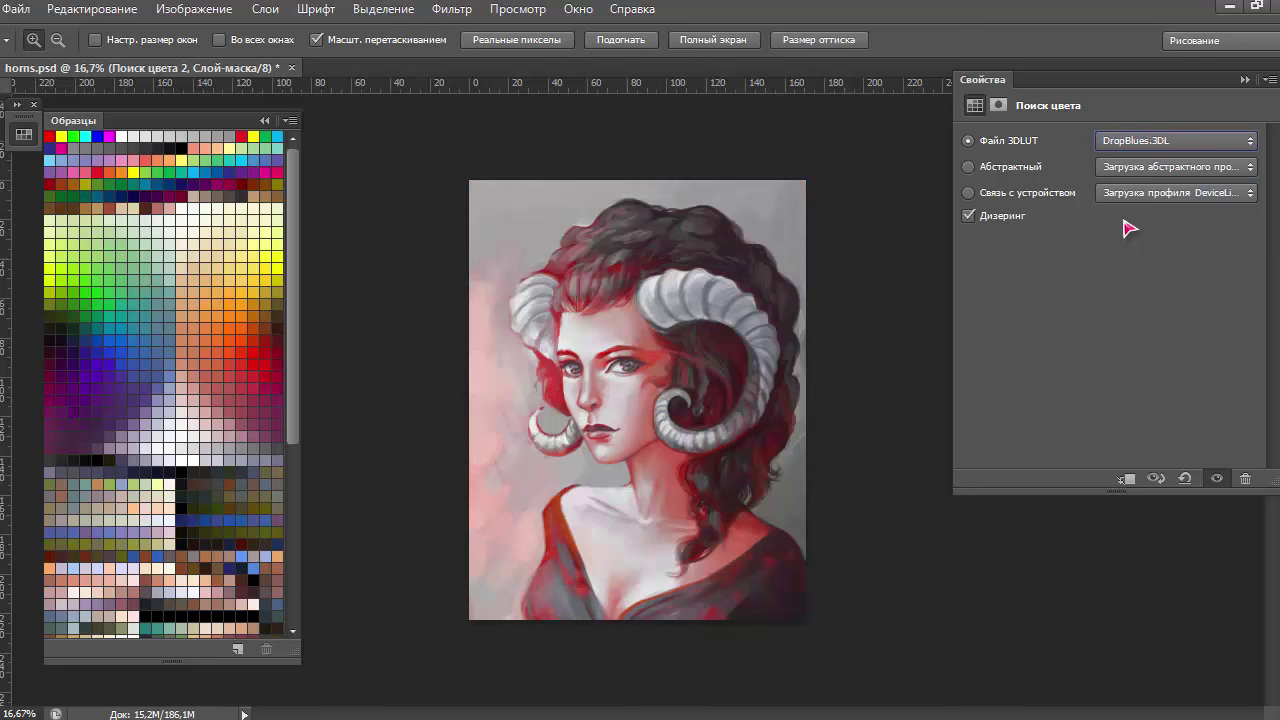
pyautogui.press('Up')
pyautogui.press('Up')
pyautogui.press('Up')
pyautogui.press('2')
pyautogui.press('1')
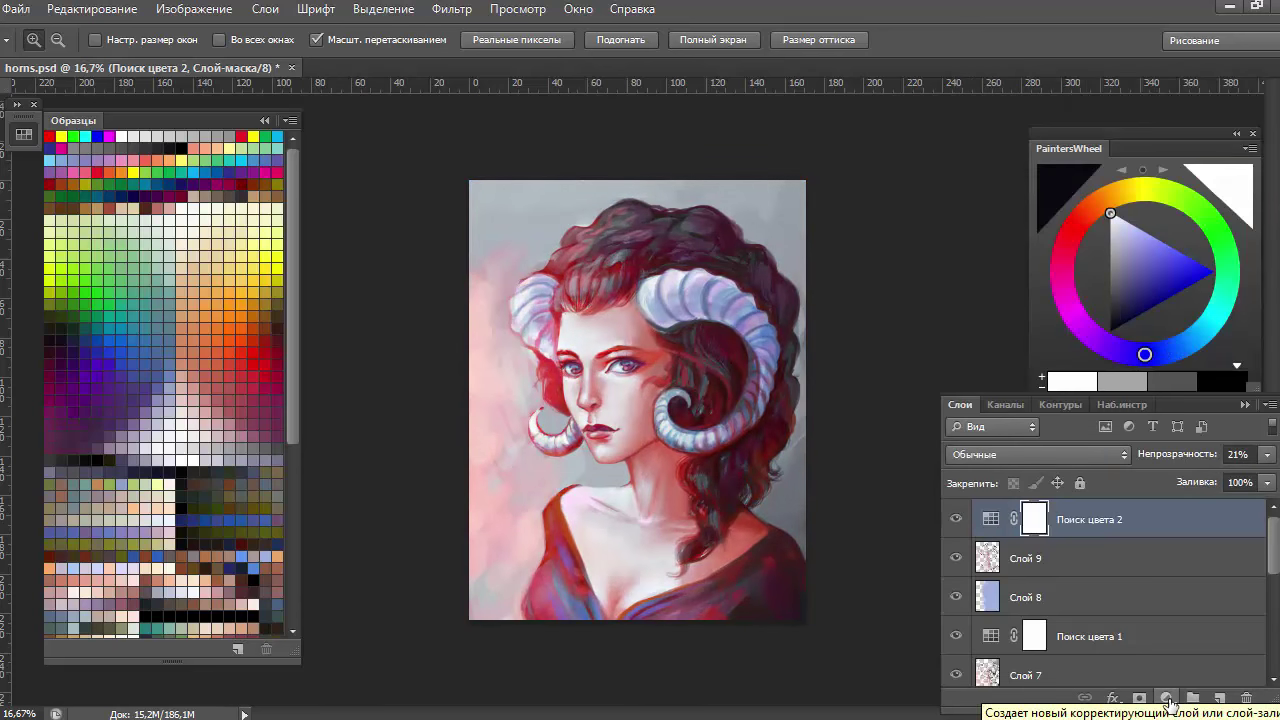
# Add a Curves adjustment layer on top and reshape its curve with a control point
pyautogui.click(1166, 698)
pyautogui.click(1210, 380)
pyautogui.click(1033, 402)
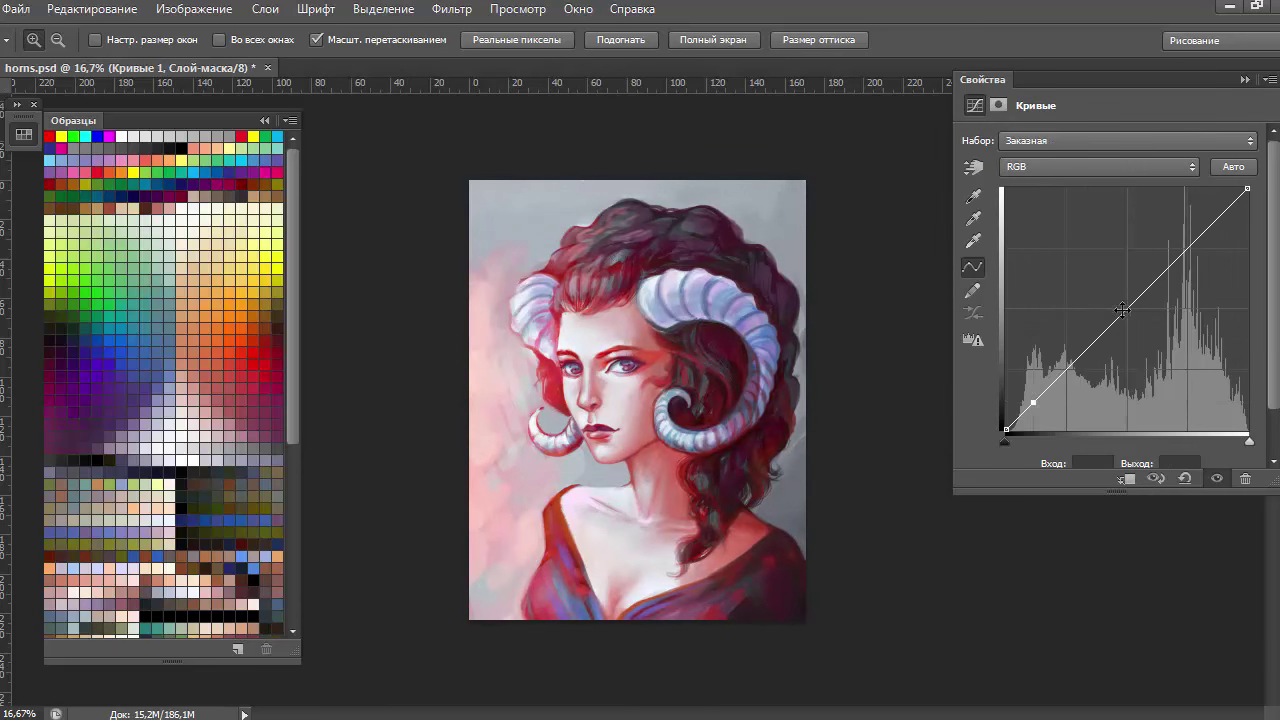
pyautogui.moveTo(1126, 309); pyautogui.dragTo(1126, 315)
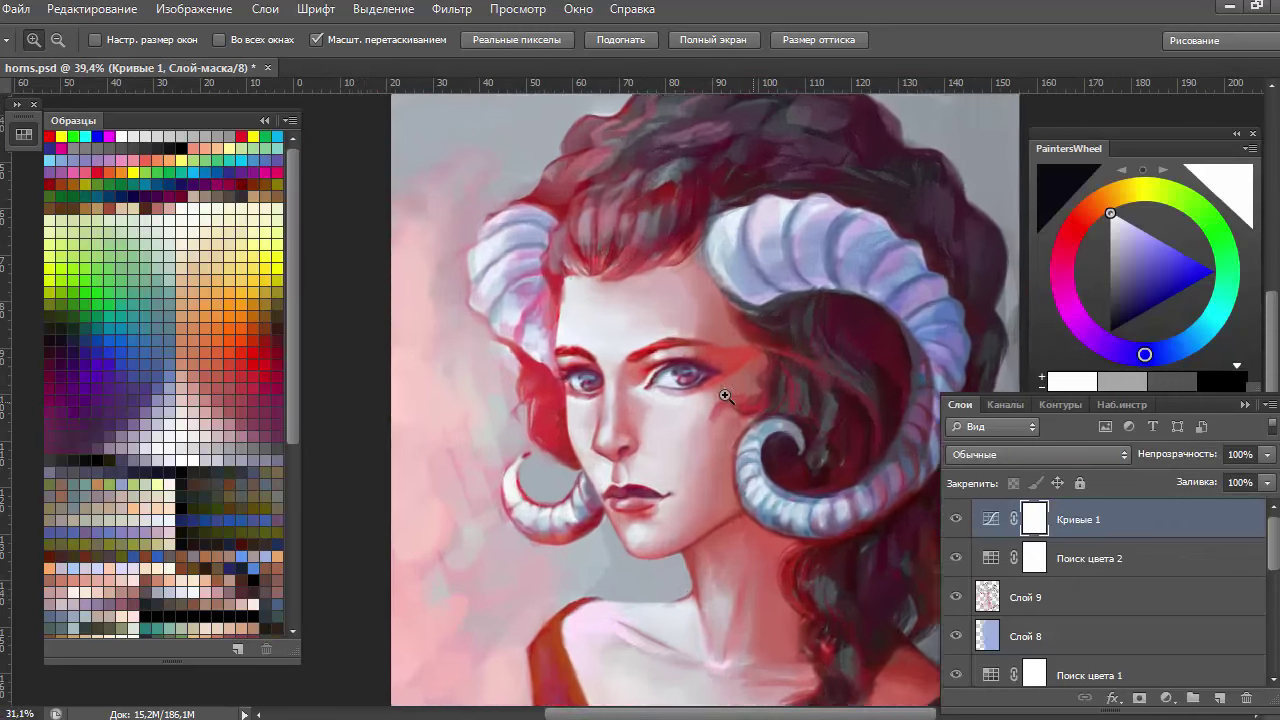